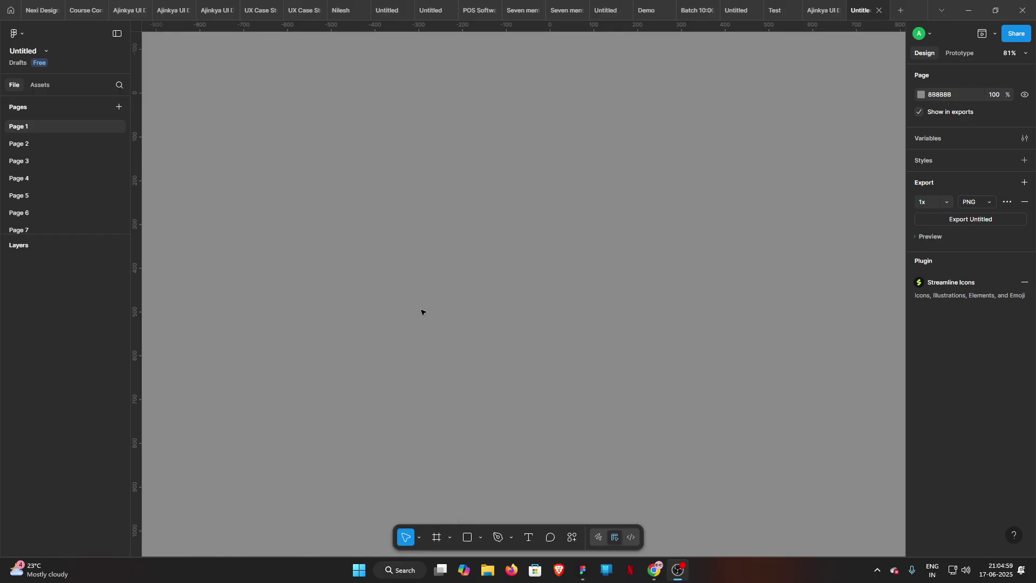
- Add an Android Large frame, 360 × 800, to the empty page
click(436, 536)
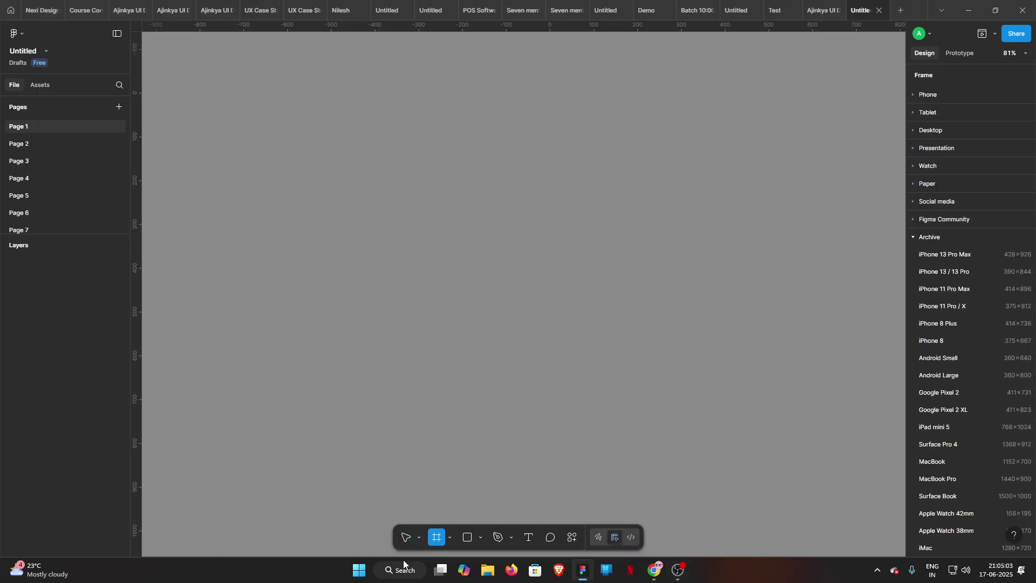
click(944, 376)
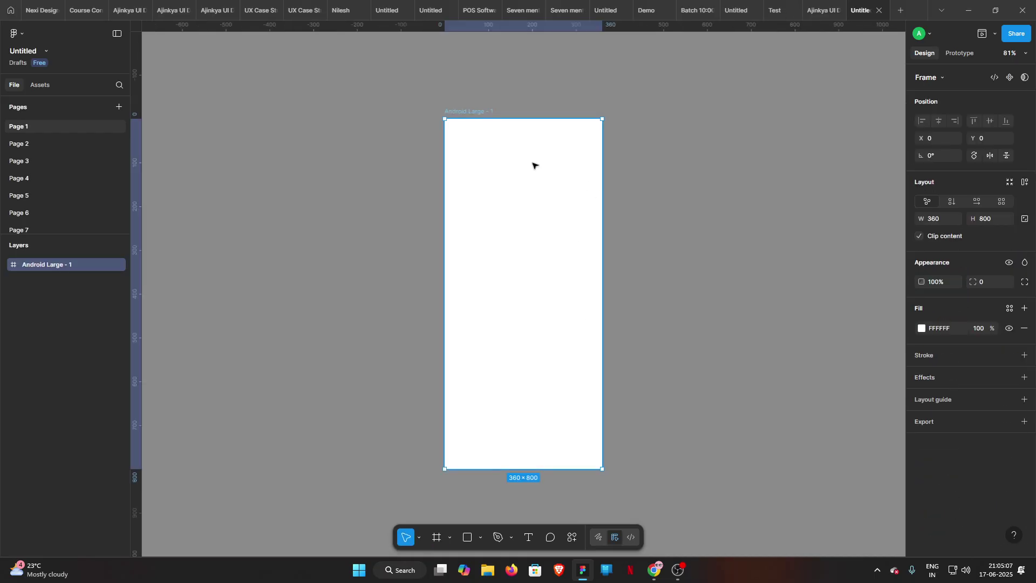
click(674, 436)
- Open an inline preview of the Android Large frame and place it beside the frame, clear of the design
click(463, 112)
click(985, 34)
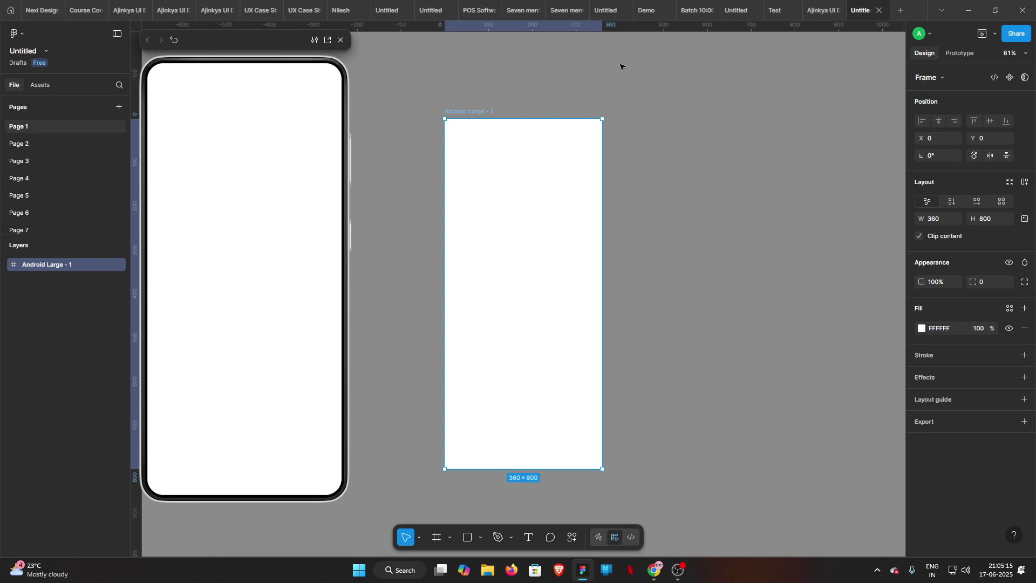
click(990, 34)
click(994, 34)
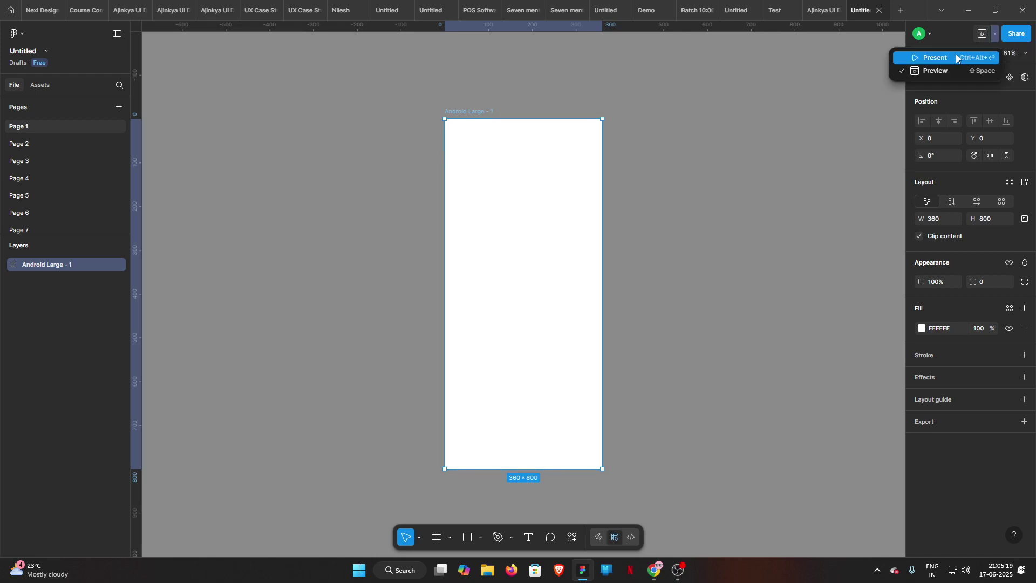
click(947, 69)
drag(236, 41, 217, 70)
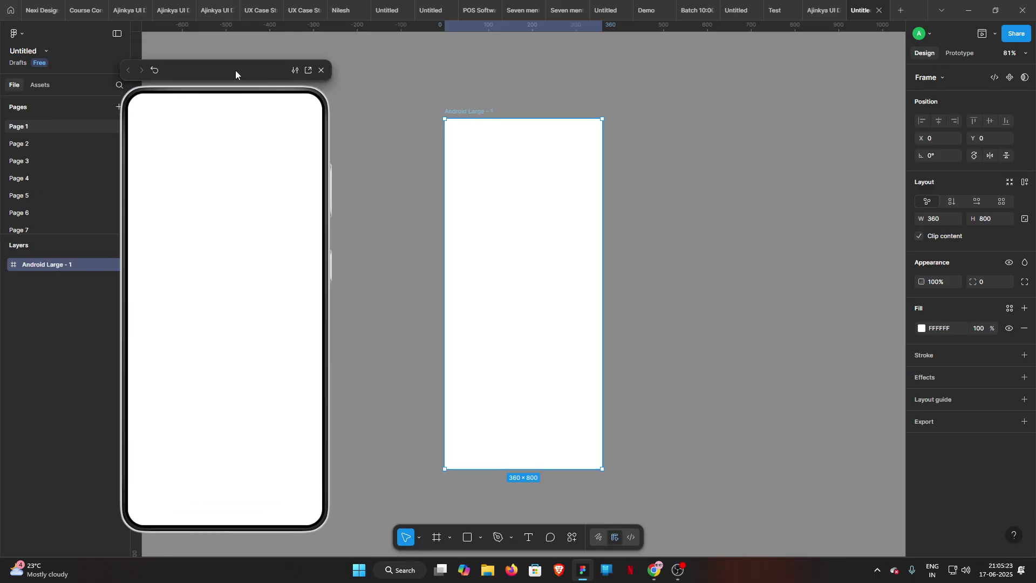
drag(224, 68, 212, 50)
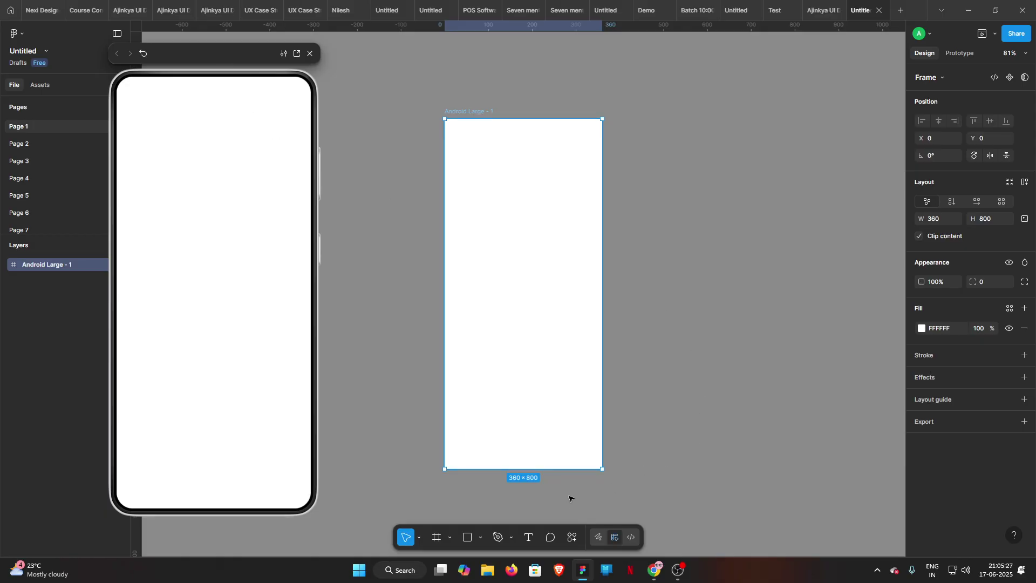
- Insert the Navigation Bar component from the Ink Wireframe plugin and align it to the frame's bottom edge
click(572, 537)
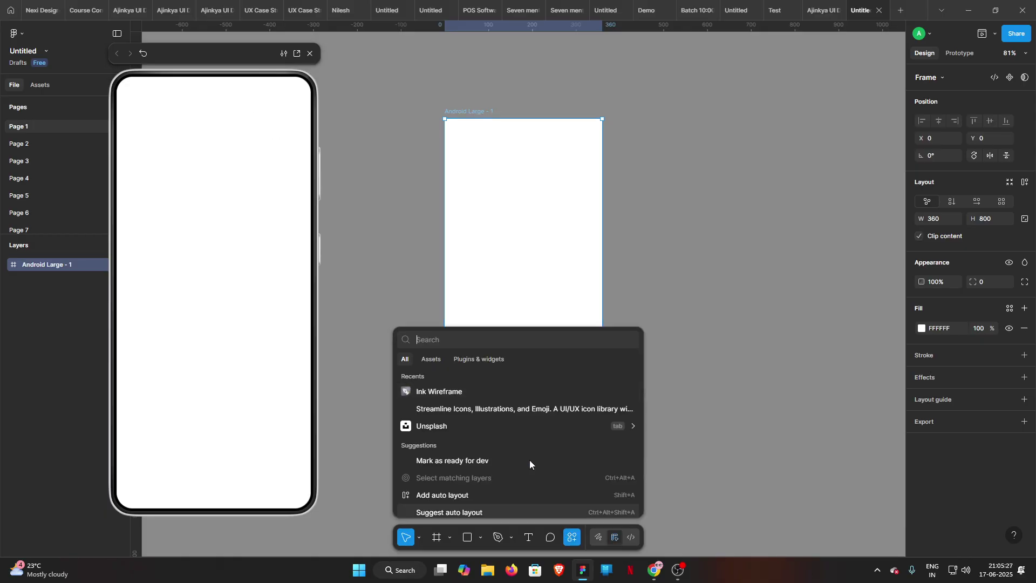
click(459, 398)
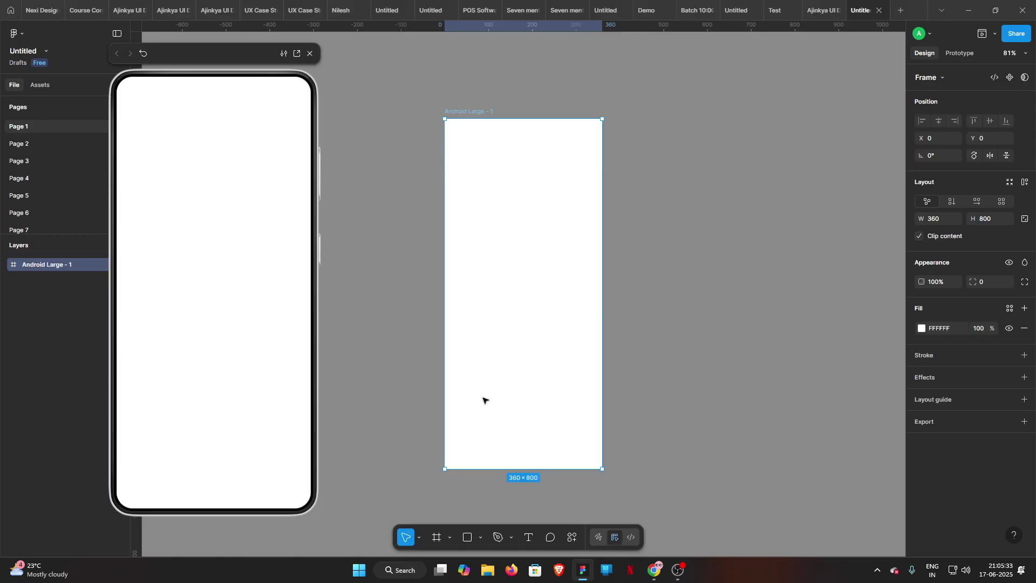
drag(603, 89, 765, 83)
scroll(773, 332, down, 6)
scroll(773, 332, down, 5)
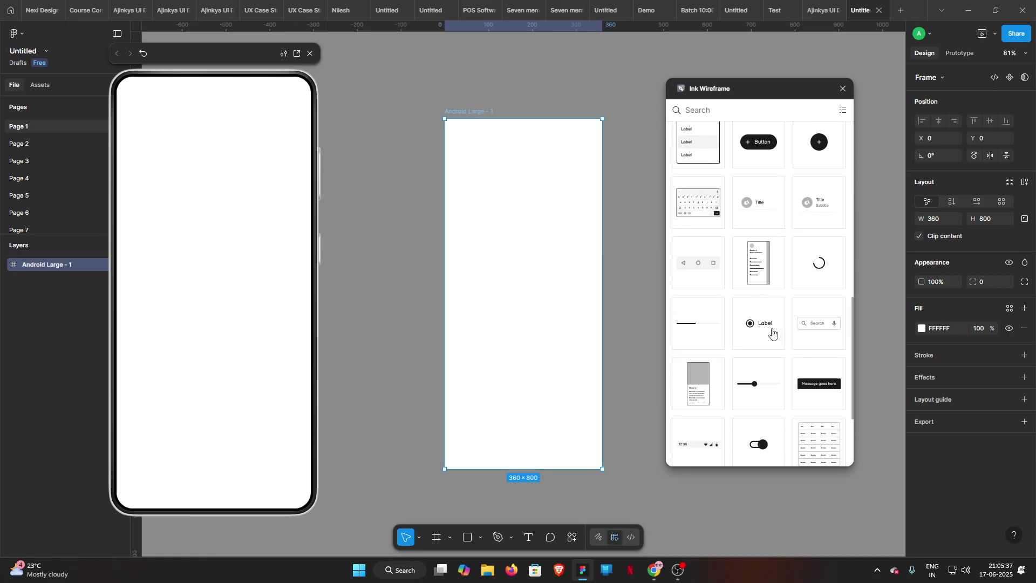
click(699, 255)
click(1008, 178)
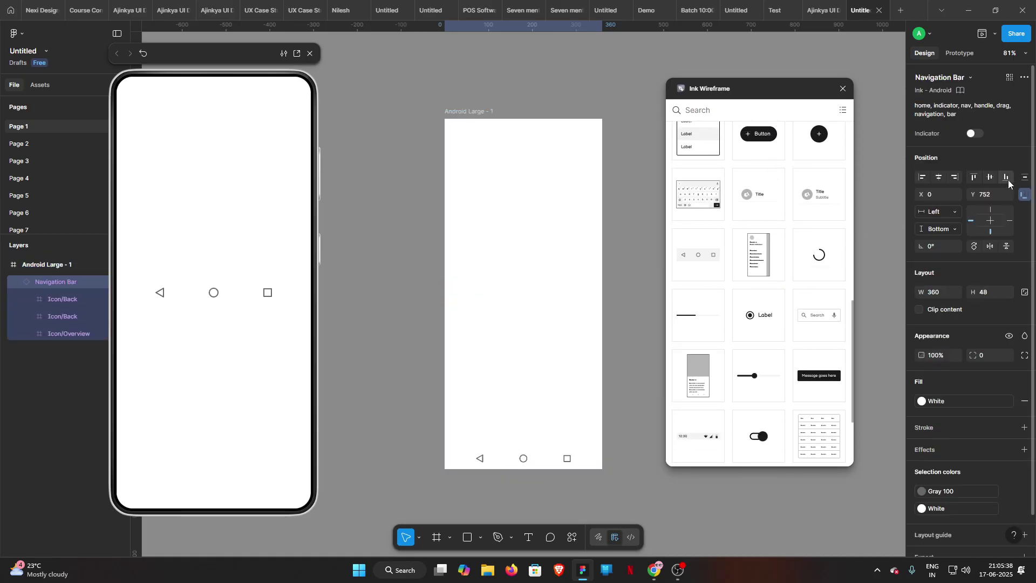
- Insert the Ink Wireframe Status Bar, align it to the frame's top edge, and close the plugin
scroll(696, 308, down, 2)
click(704, 374)
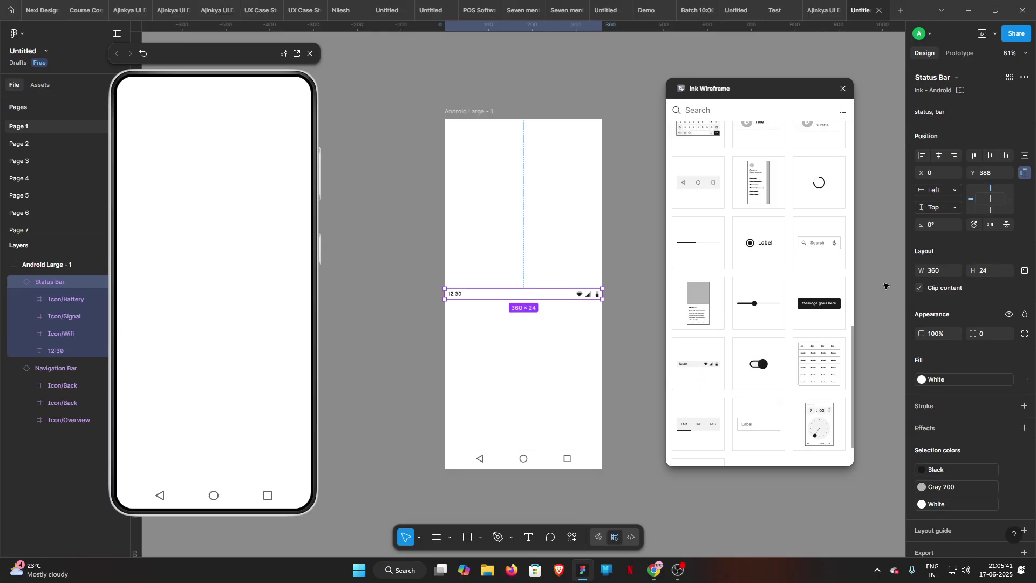
click(974, 156)
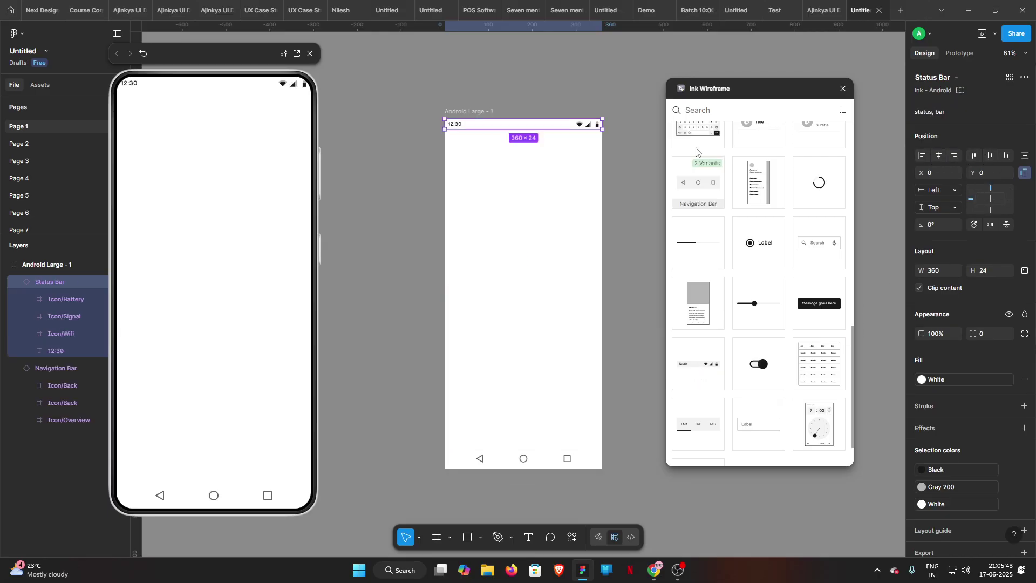
click(596, 95)
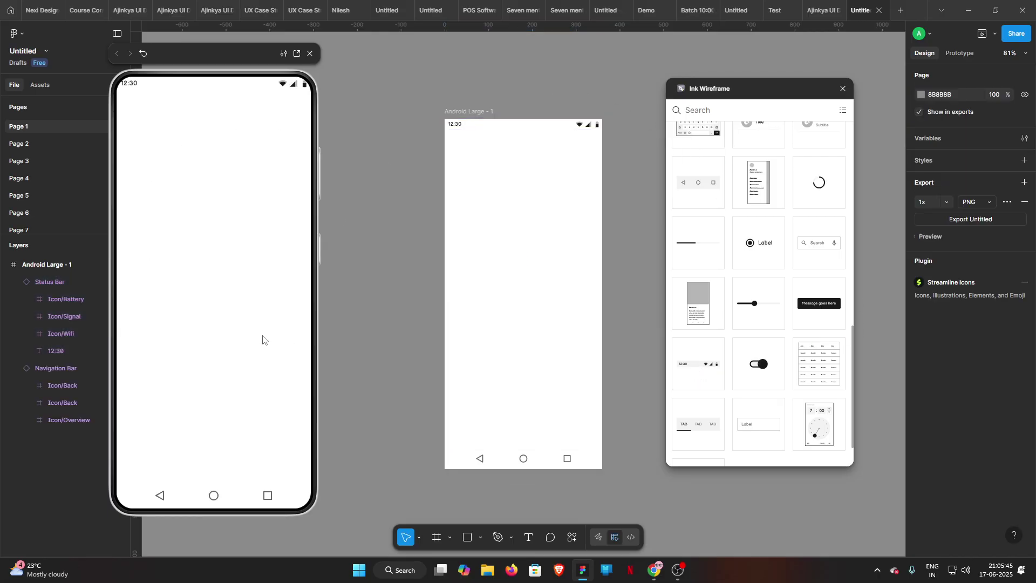
click(842, 90)
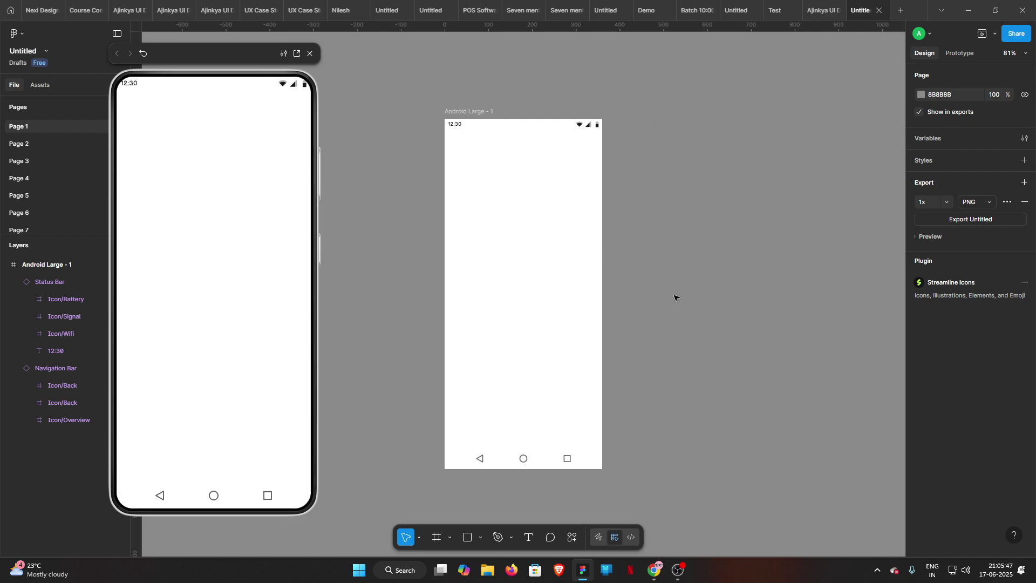
- Add the text "DESIGN" in the upper part of the Android frame
click(529, 537)
click(490, 181)
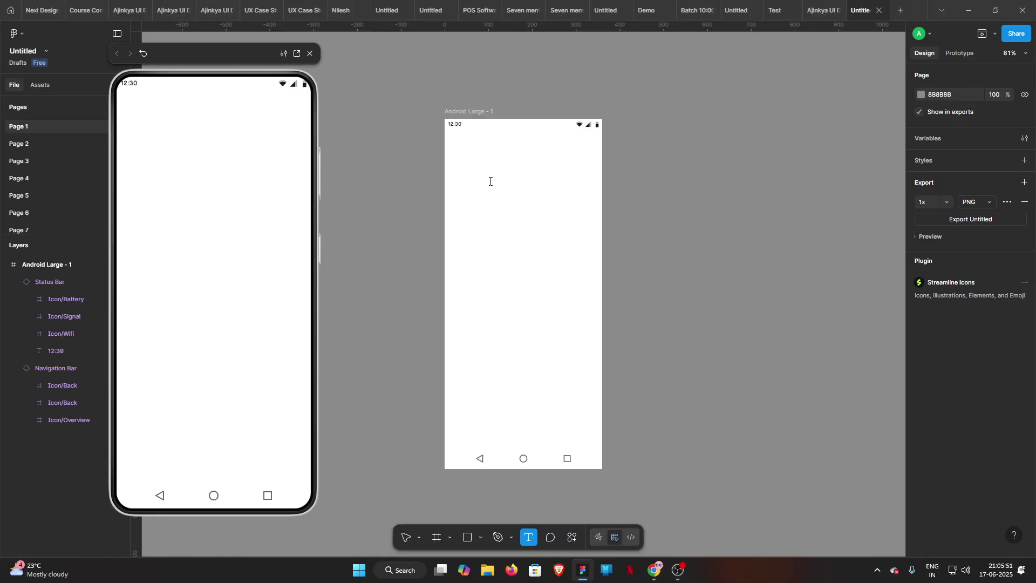
text(DESIGN)
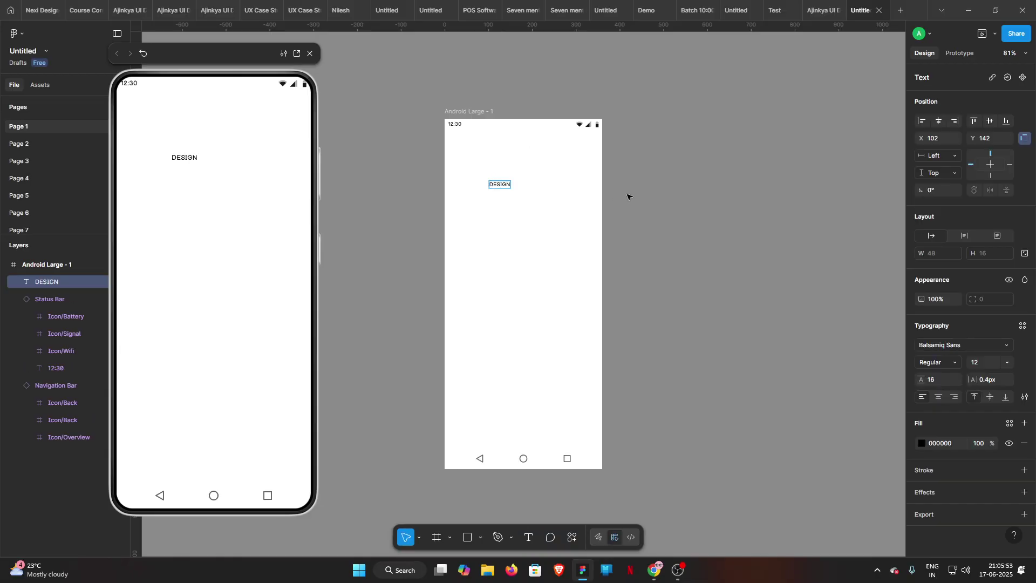
key(Escape)
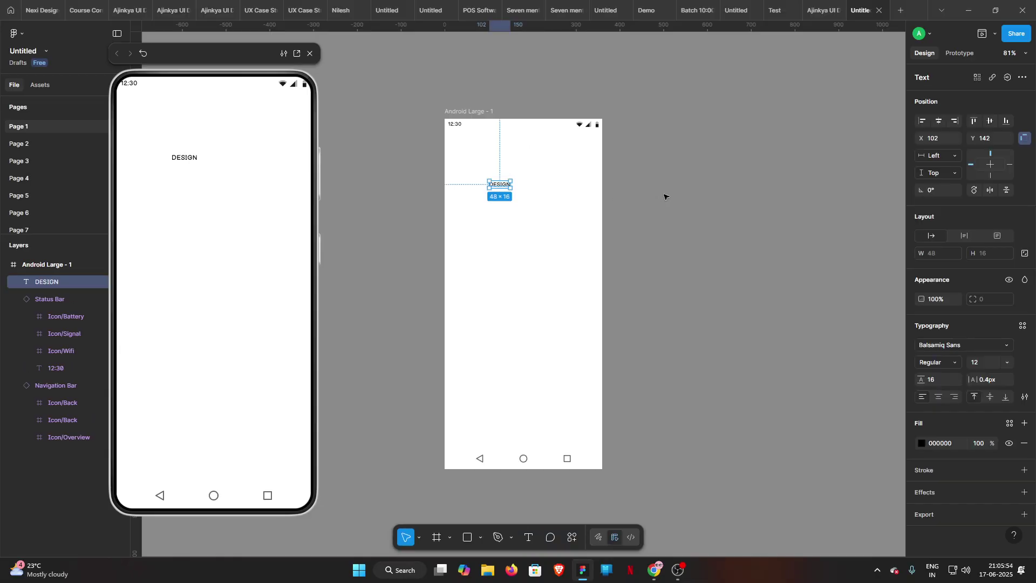
- Change the DESIGN text's font to Poppins and make it bold
click(947, 346)
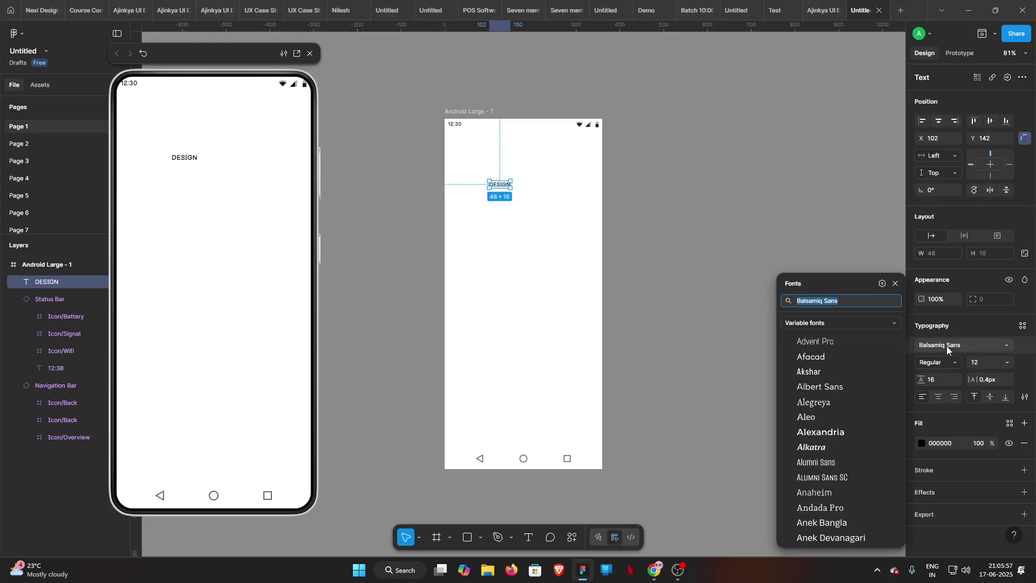
text(oio)
key(BackSpace)
key(BackSpace)
key(BackSpace)
text(pop)
key(Return)
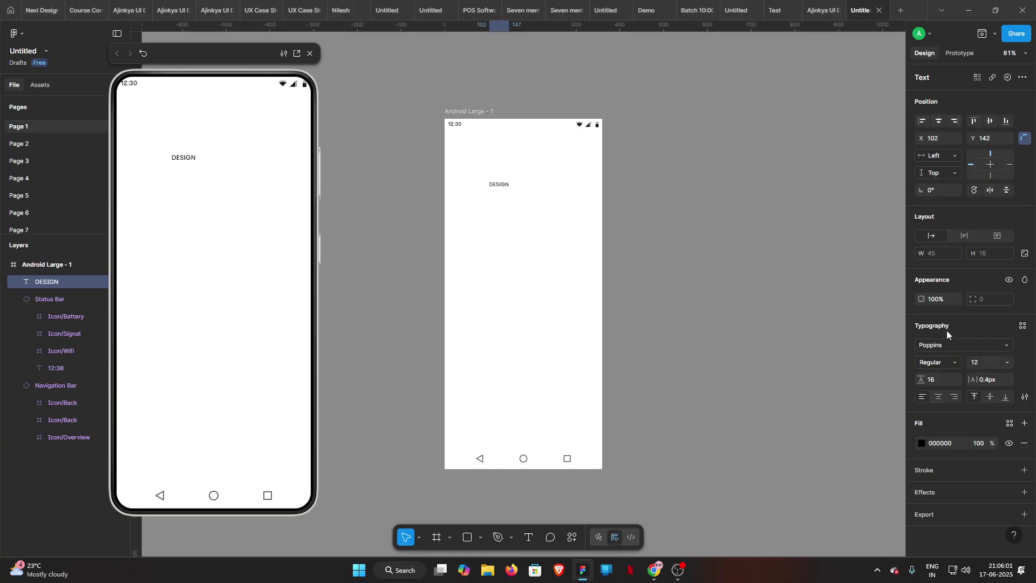
key(ctrl+b)
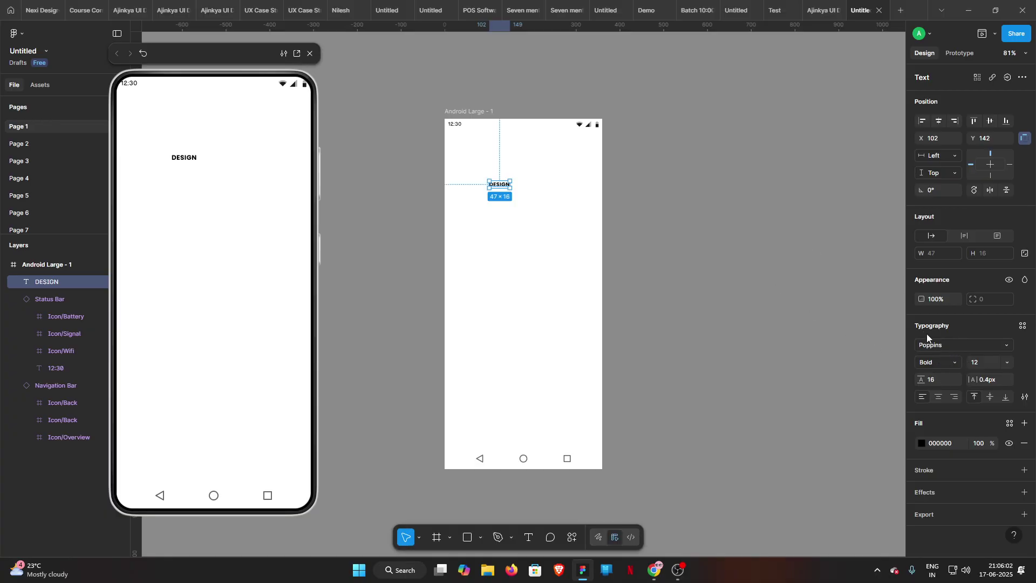
- Set the DESIGN text's font size to 50 and its line height to Auto
click(986, 363)
text(50)
key(Return)
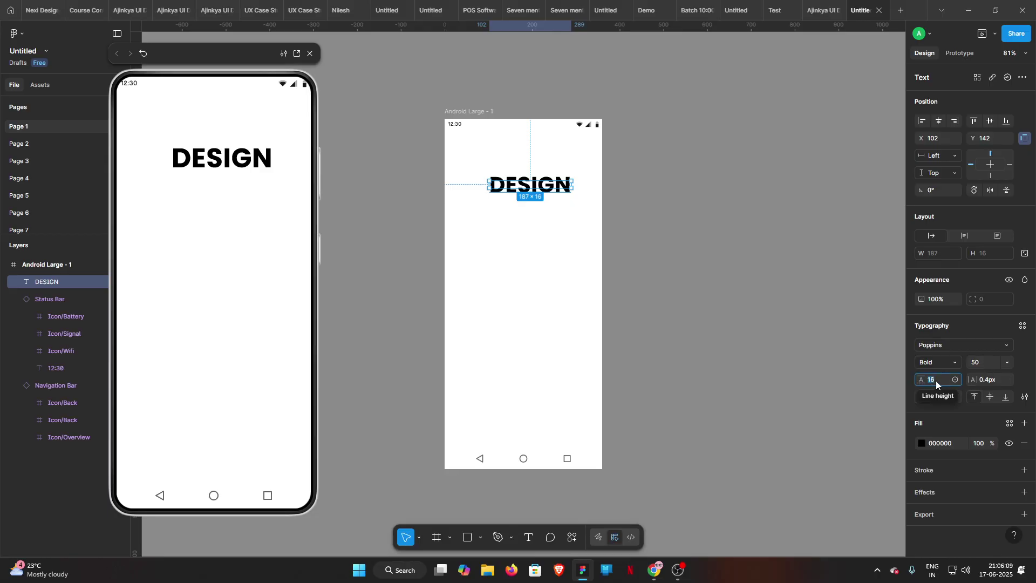
text(aut)
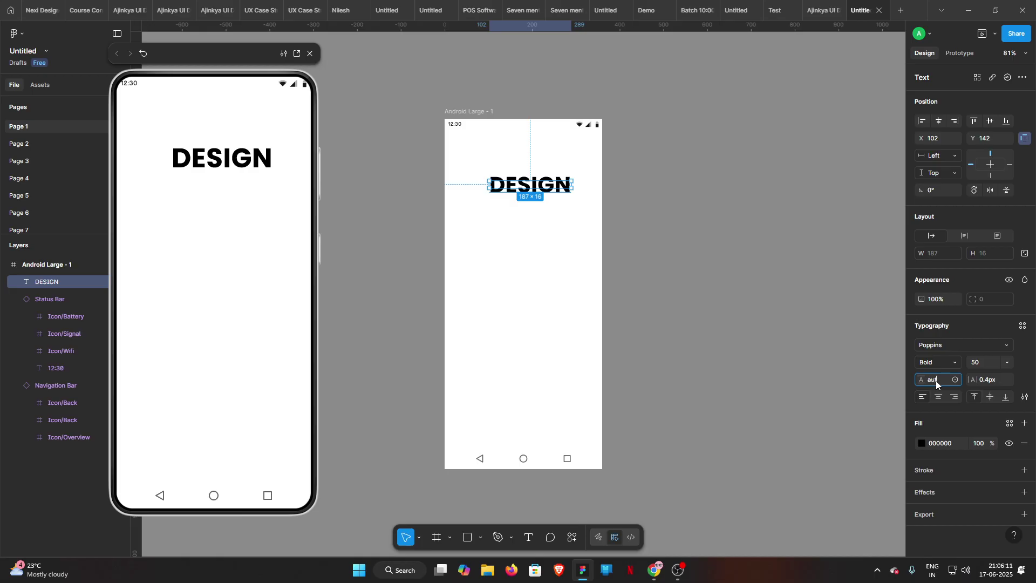
text(o)
key(Return)
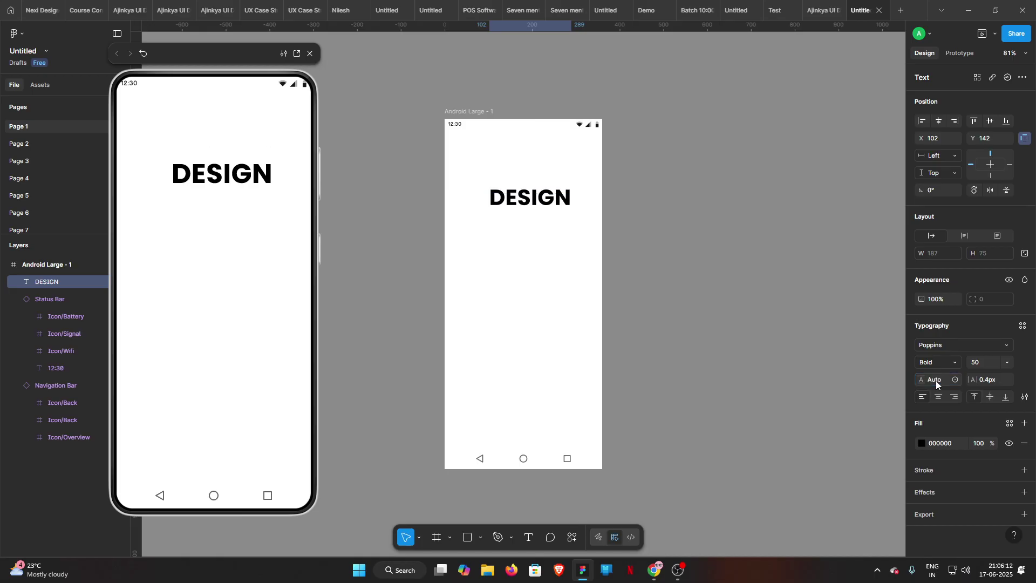
- Center the DESIGN heading horizontally in the frame and move it slightly upward
click(938, 122)
drag(540, 200, 541, 189)
click(628, 247)
drag(629, 247, 688, 248)
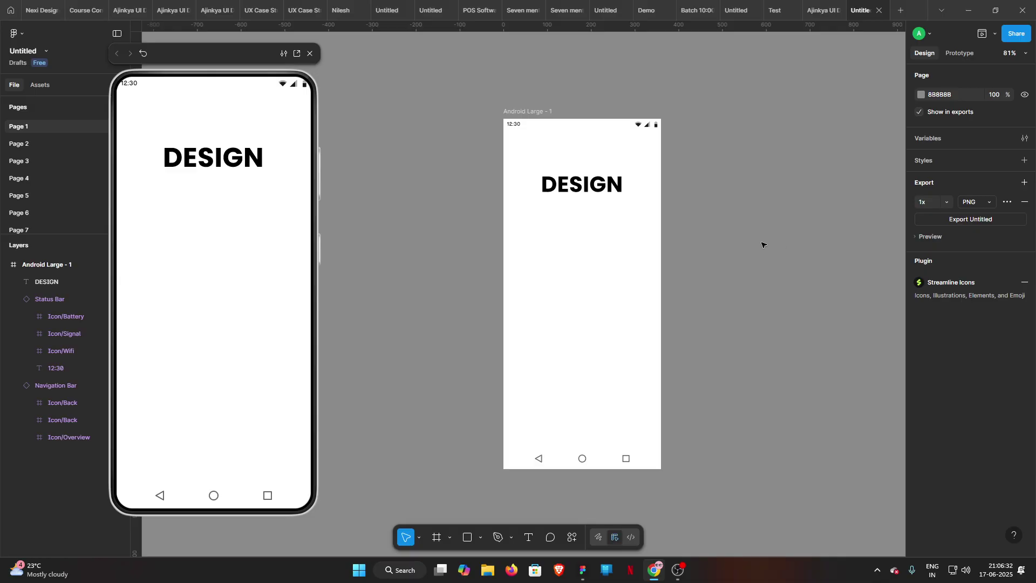
- Duplicate the DESIGN heading directly below itself and replace the copy's text with "Design is thinking made visual."
drag(582, 190, 581, 225)
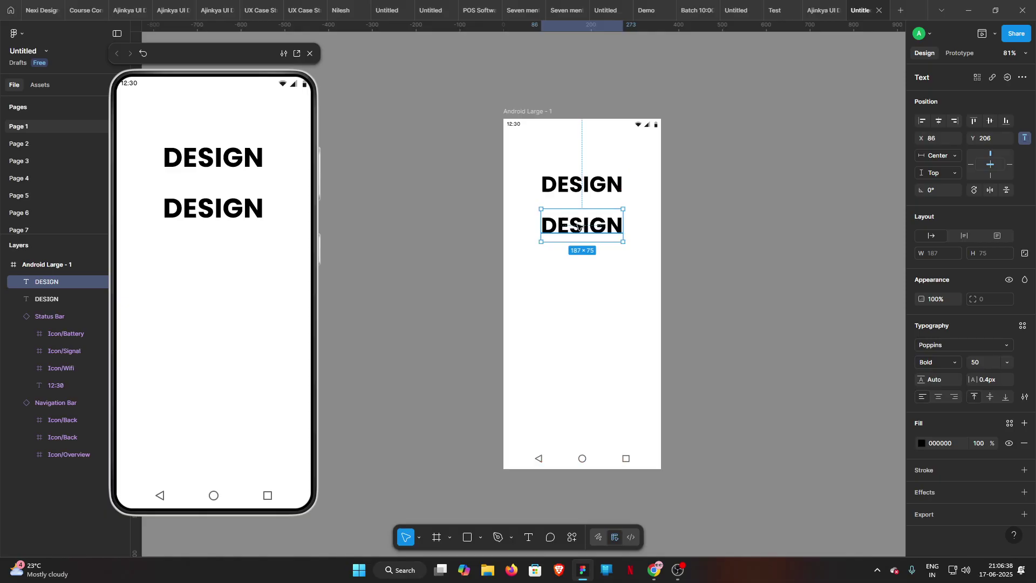
click(583, 251)
double_click(583, 232)
text(Design is thinking made visual)
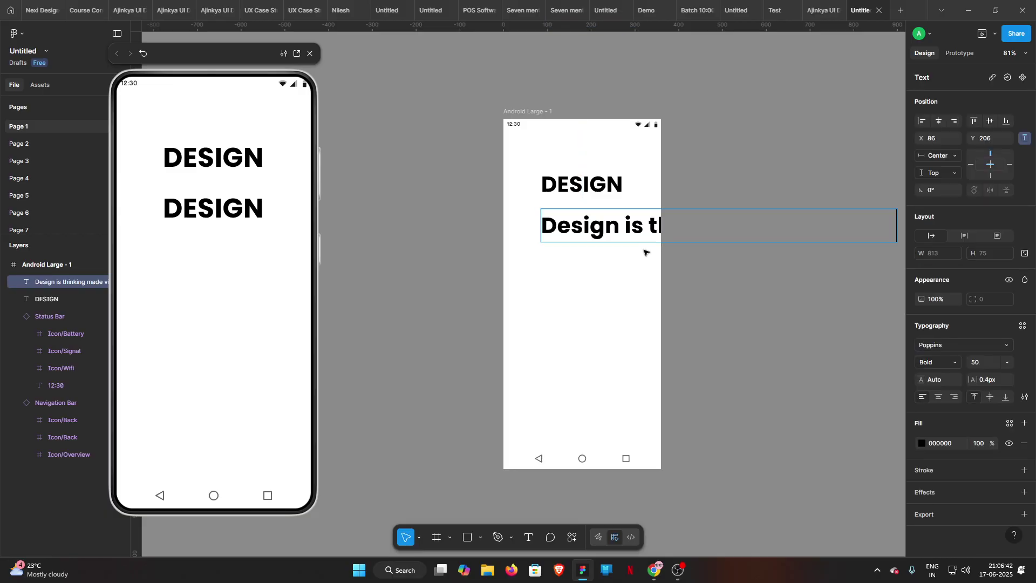
key(Escape)
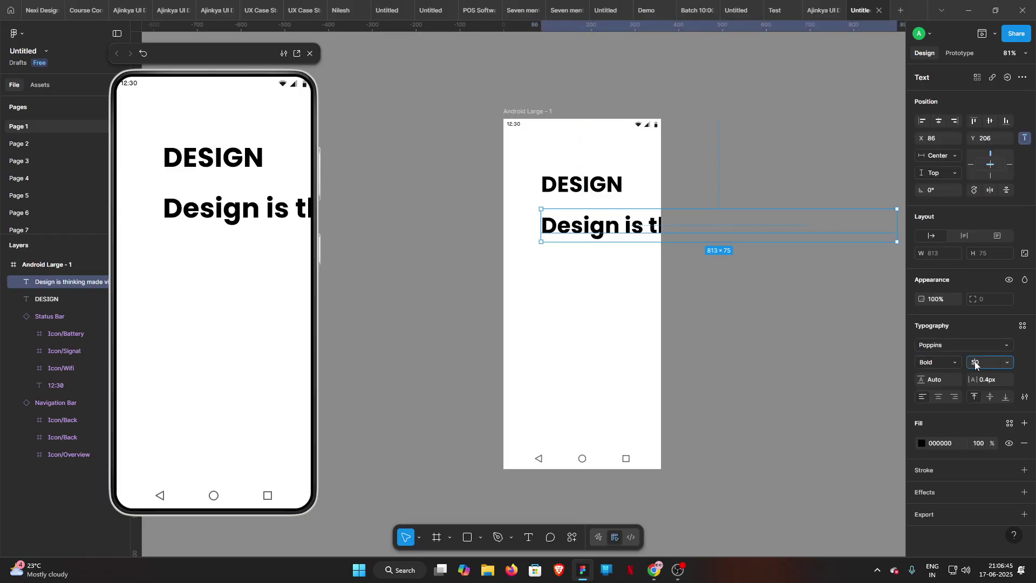
- Set the quote's font size to 32, and resize and move its text box to 312 wide at X 24
text(32)
key(Return)
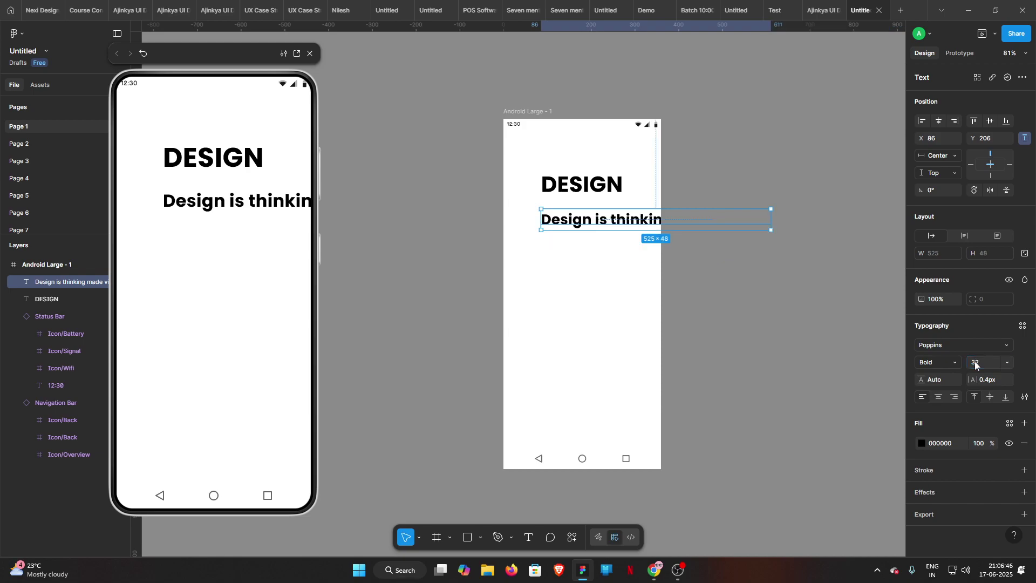
drag(771, 217, 701, 215)
drag(604, 221, 577, 219)
click(585, 284)
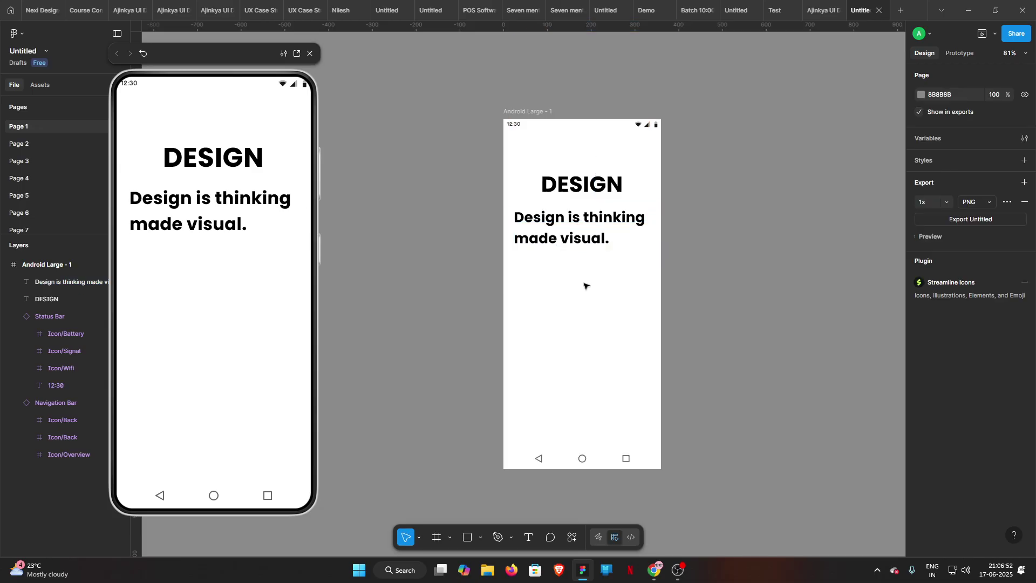
click(573, 239)
drag(672, 222, 652, 221)
key(alt)
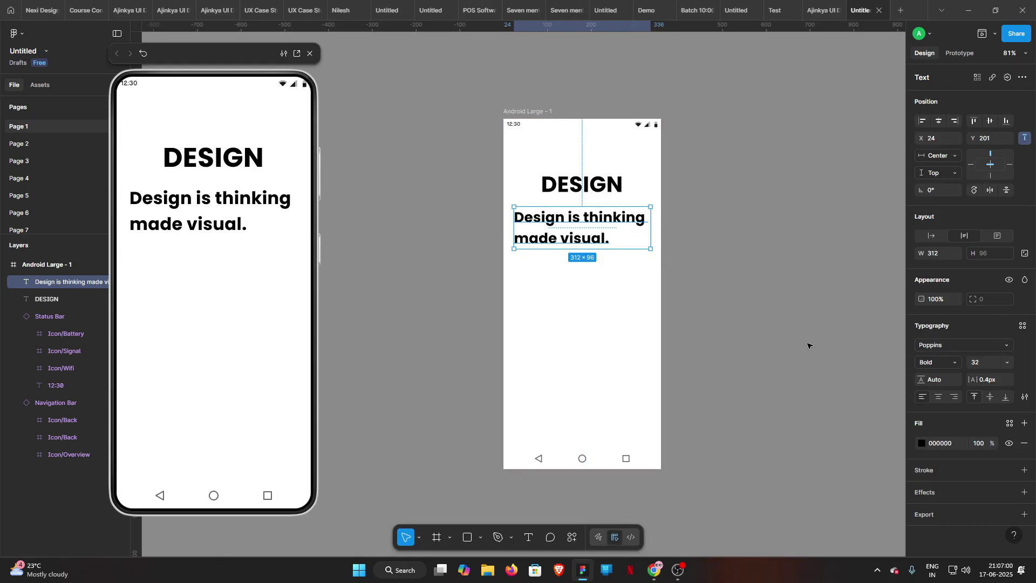
- Change the quote's font weight to Medium and its font size to 24
key(ctrl+b)
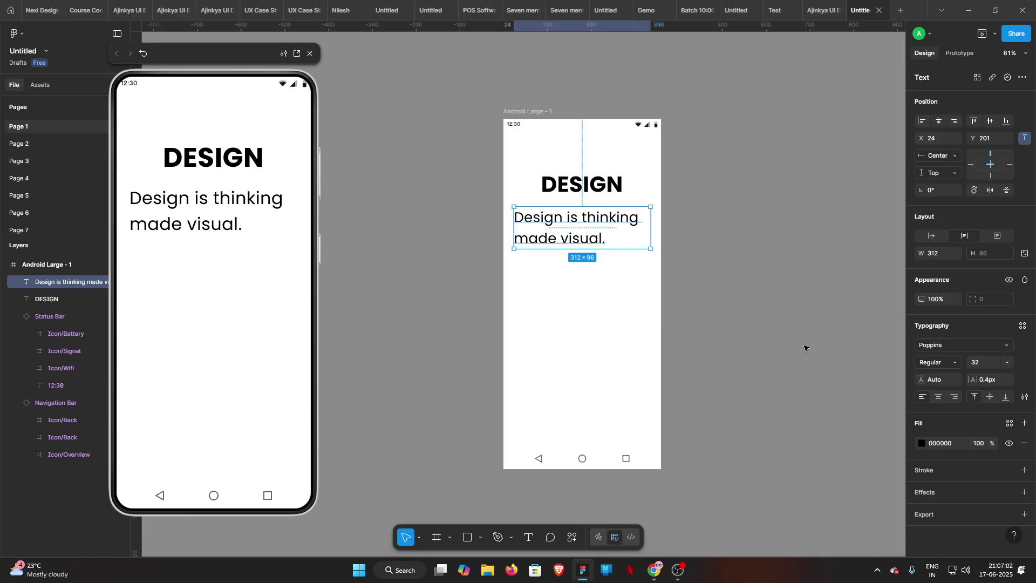
click(950, 363)
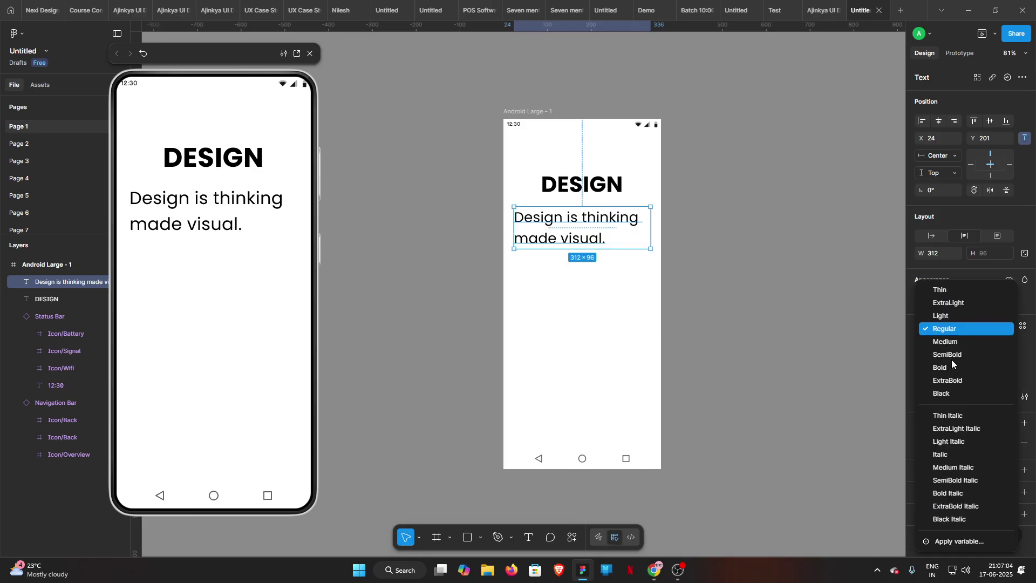
click(978, 343)
click(980, 363)
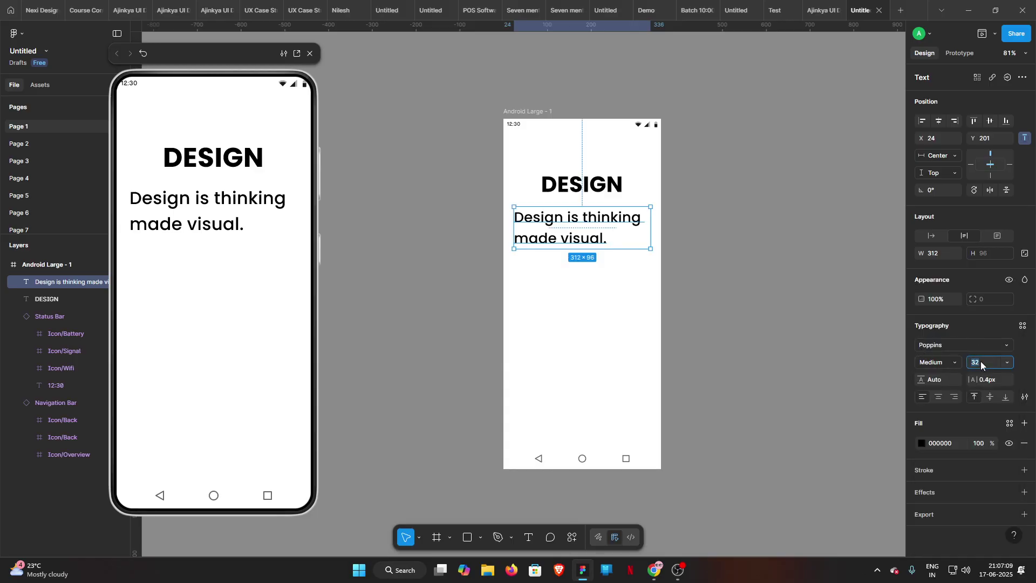
text(24)
key(Return)
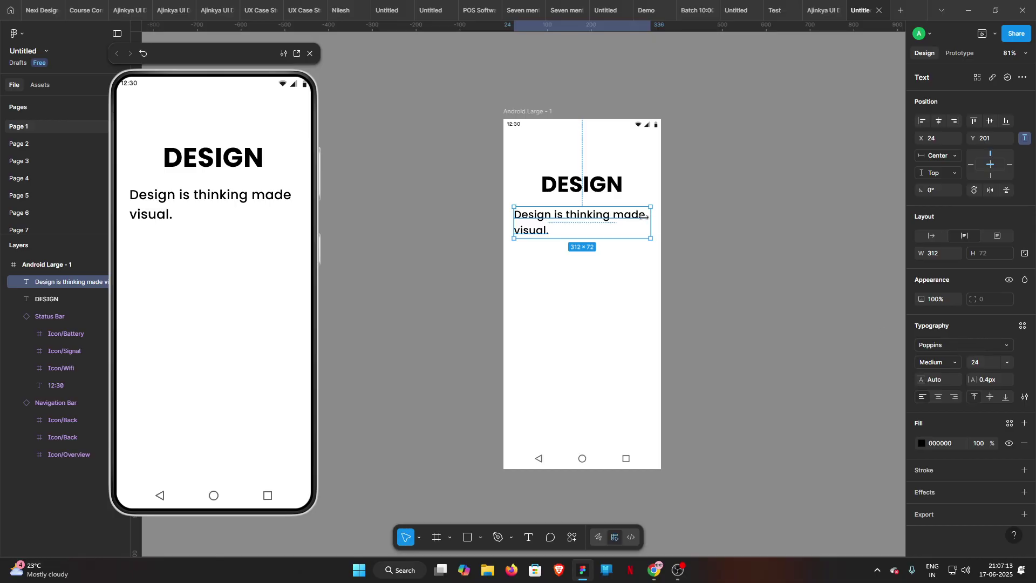
- Narrow the quote's text box so the second line reads "made visual."
drag(651, 217, 639, 217)
click(713, 243)
scroll(712, 243, left, 1)
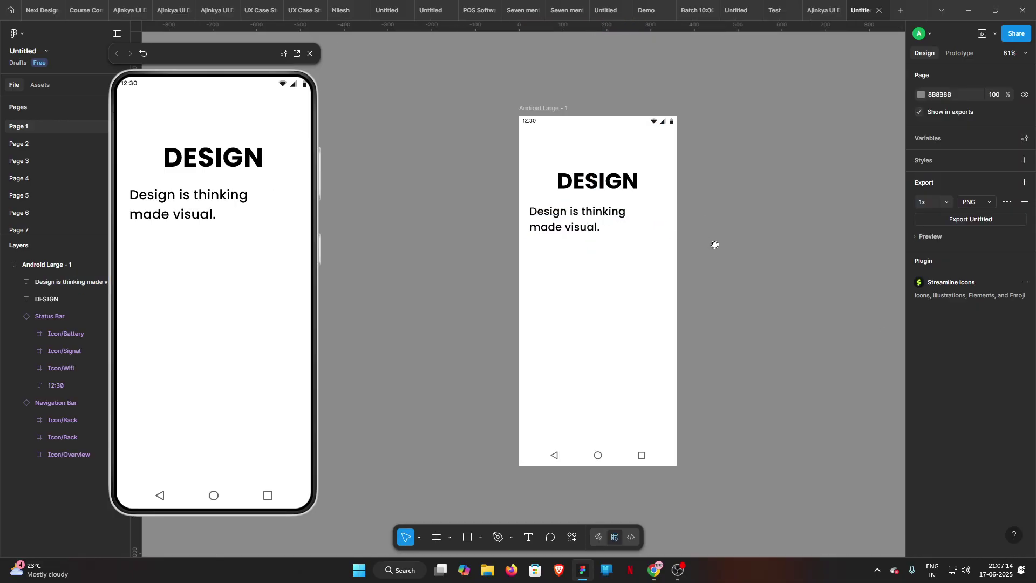
- Add a text line reading "Login & Start Your Career" below the quote on the mobile screen
ctrl+scroll(594, 251, up, 5)
scroll(594, 251, down, 1)
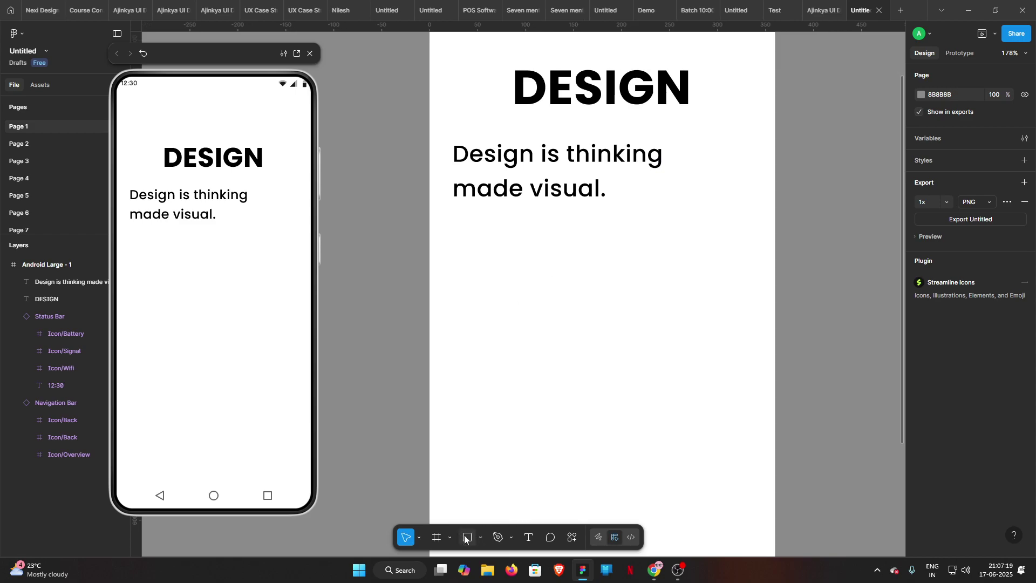
click(529, 540)
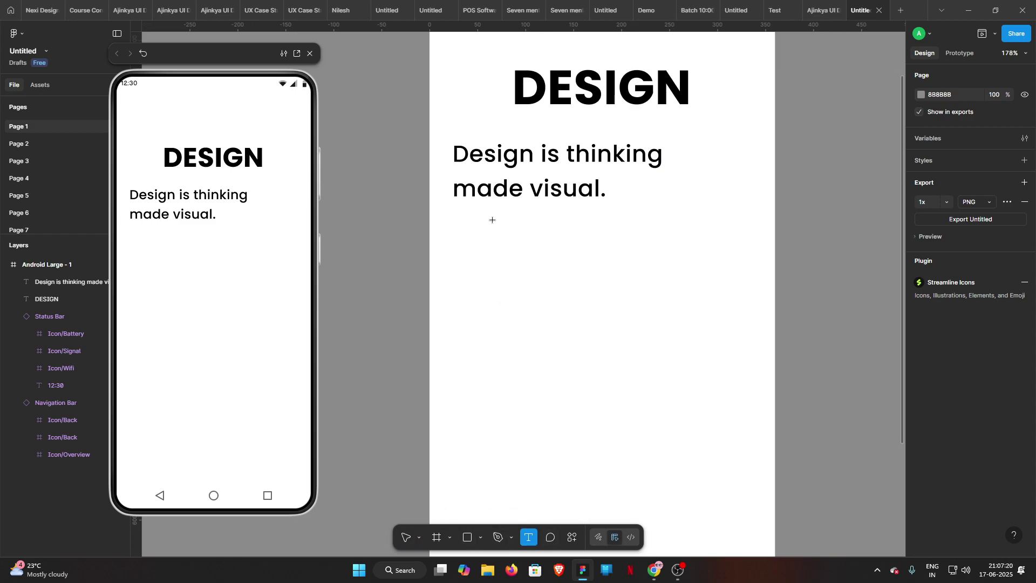
click(455, 215)
text(L)
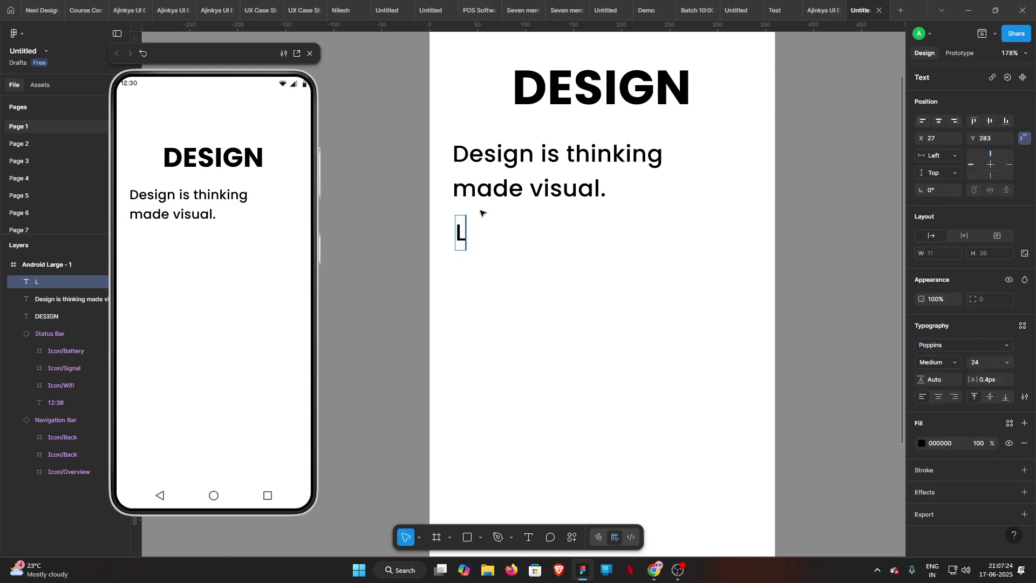
text(ogin)
text( & Start)
text( YPu)
key(BackSpace)
key(BackSpace)
text(our Career)
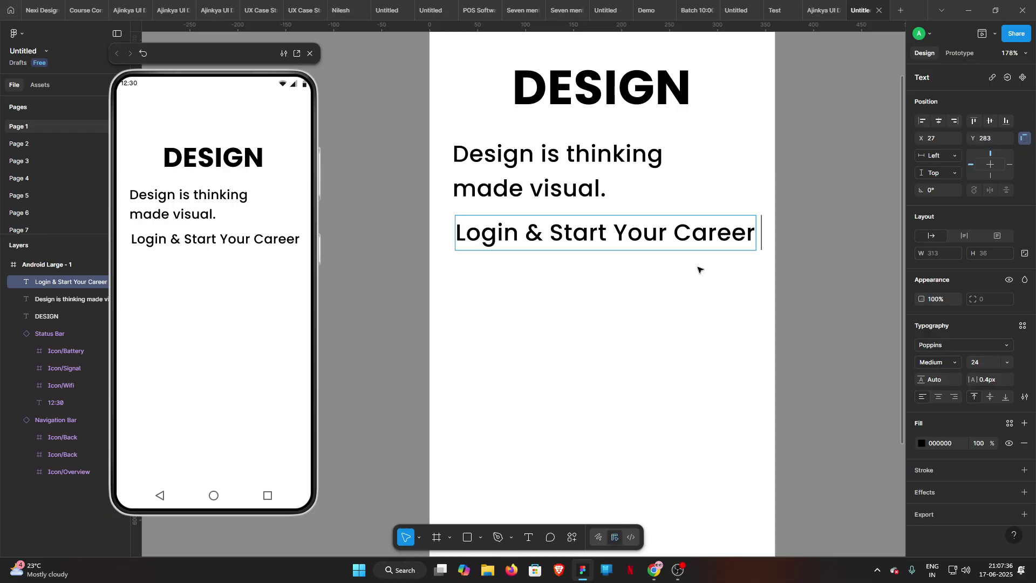
key(BackSpace)
key(Escape)
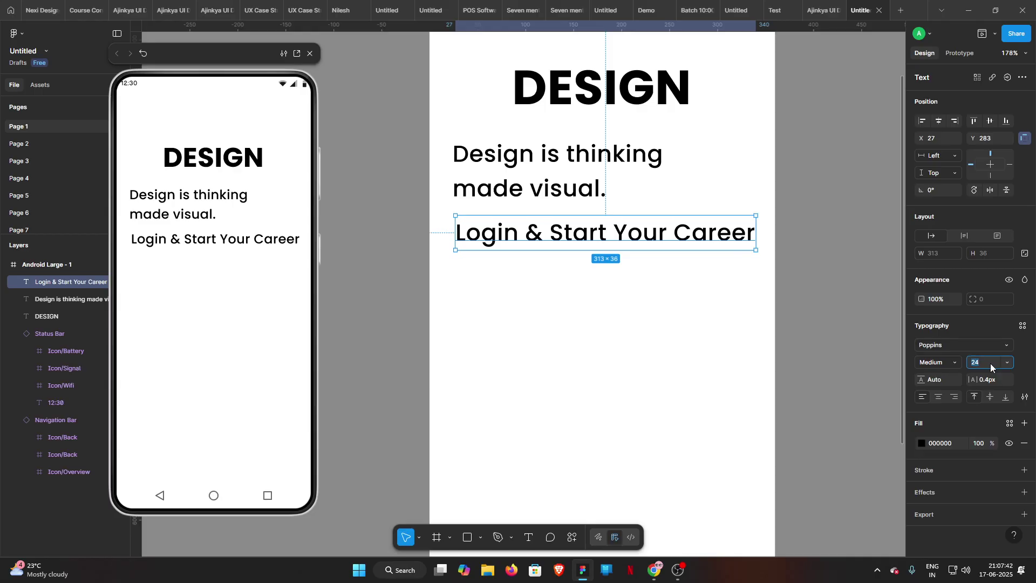
- Set the font size of the "Login & Start Your Career" line to 16
click(991, 368)
text(16)
key(Return)
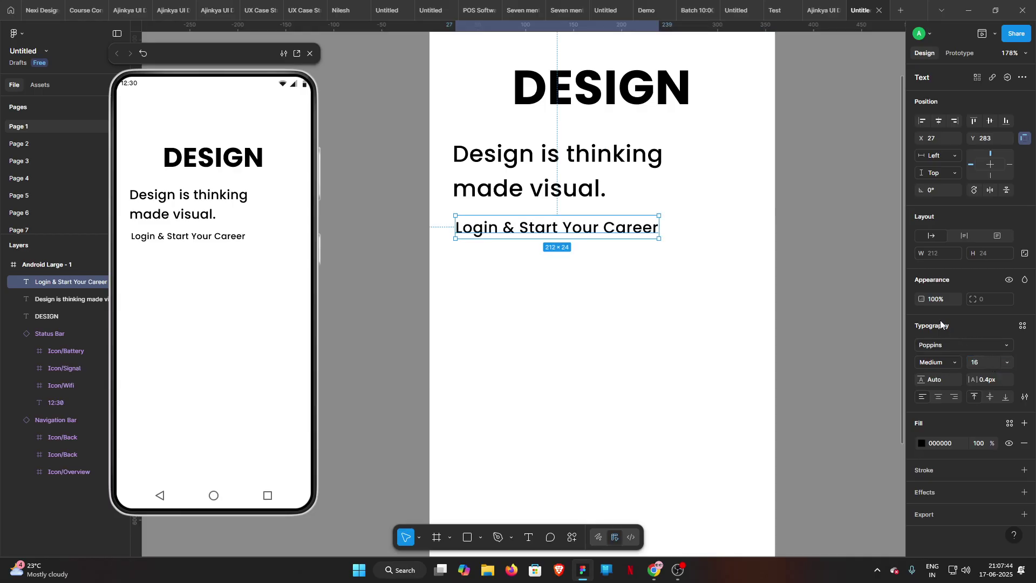
- Nudge the login line to X 24, Y 281, aligned with the quote's left edge and 8 px below it
drag(706, 265, 718, 268)
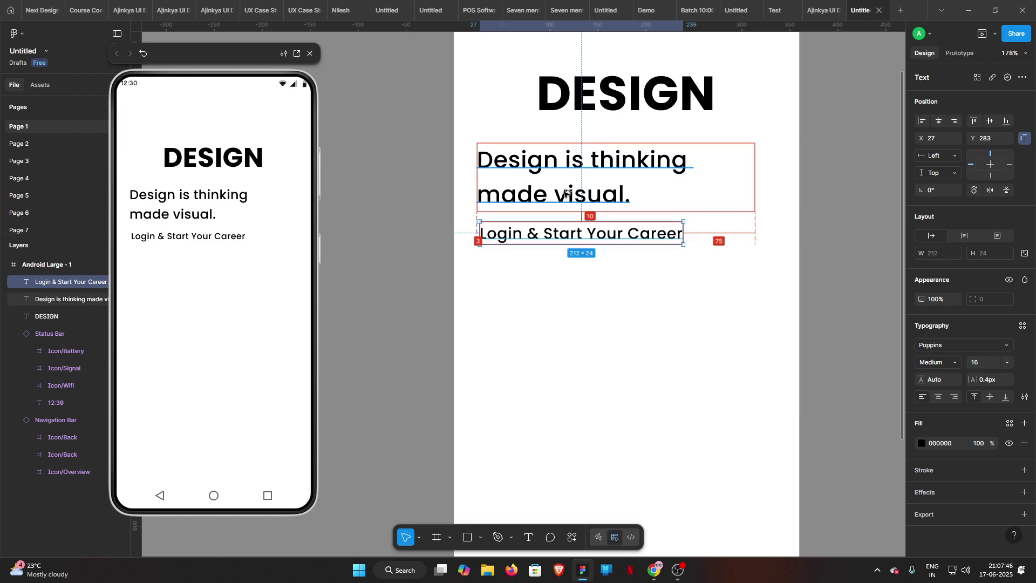
key(Left)
key(Left)
key(Left)
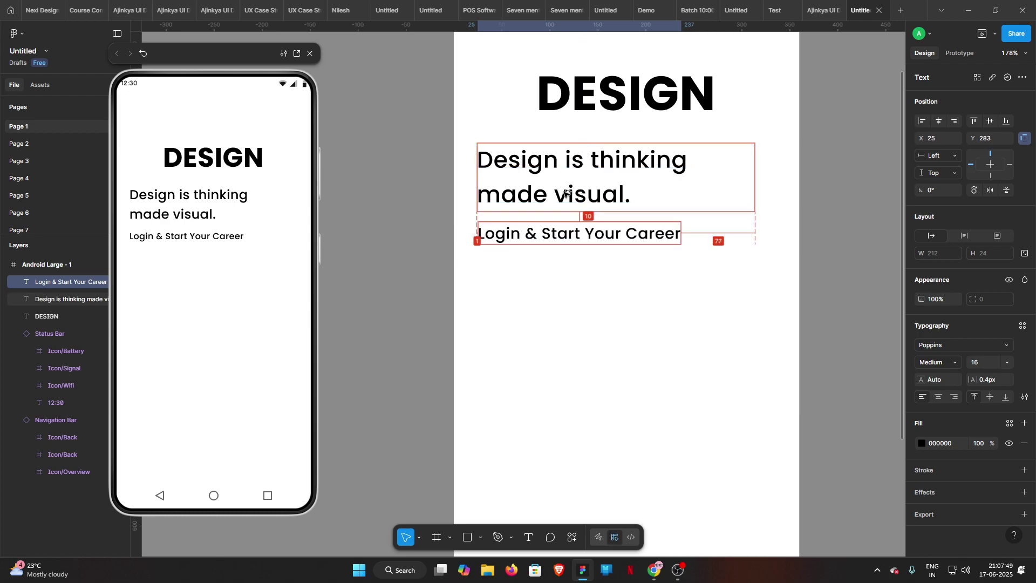
key(Up)
key(Up)
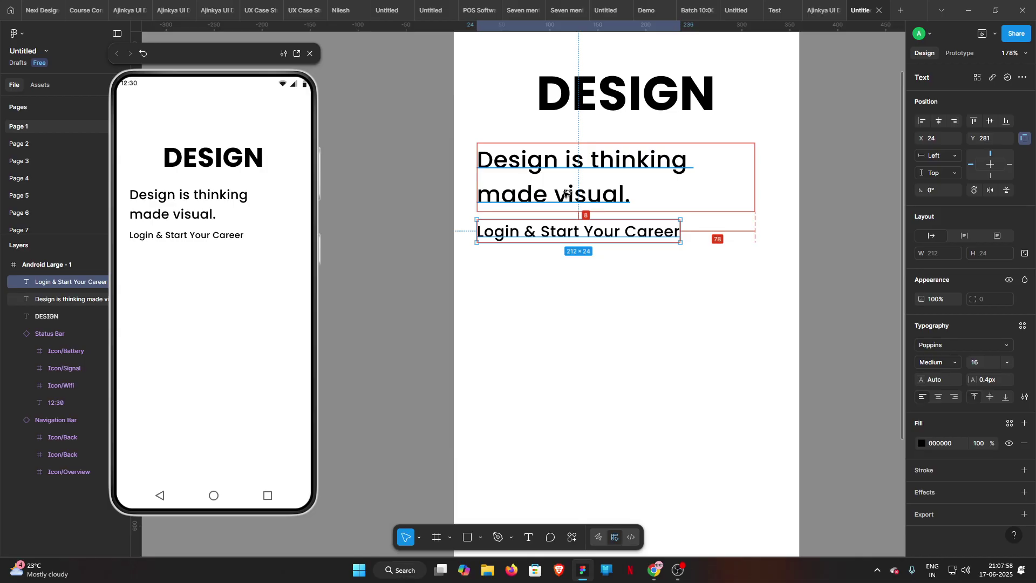
click(625, 262)
click(599, 233)
key(alt)
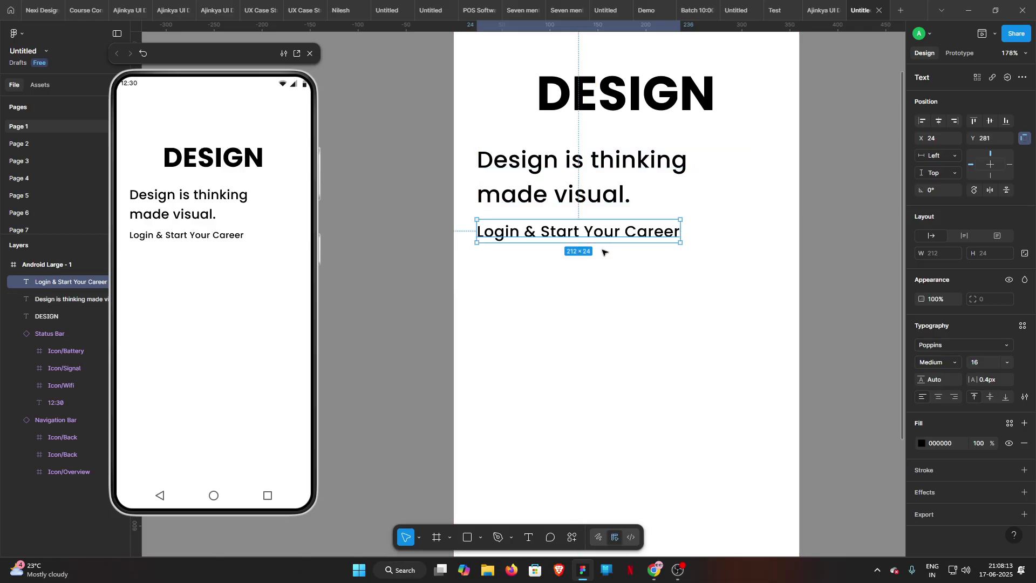
click(618, 266)
- Draw a rectangle about 310 by 33 below the login line and nudge it to X 24
scroll(626, 270, down, 2)
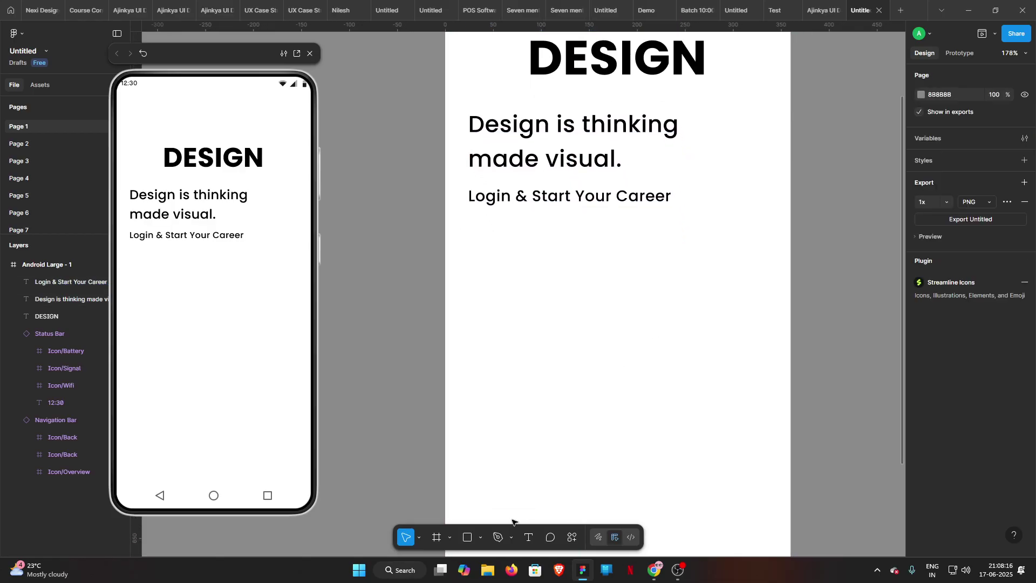
click(468, 537)
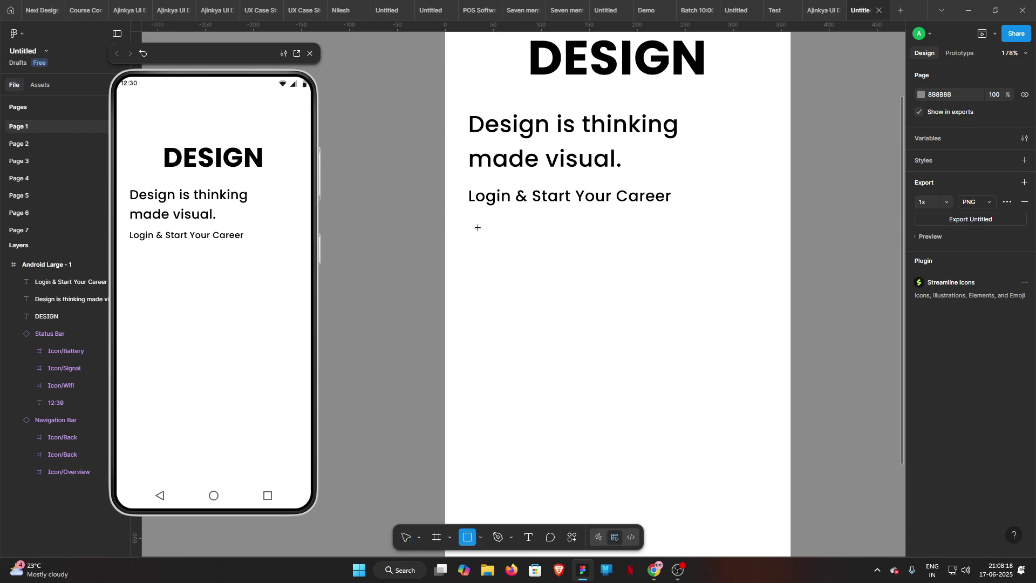
drag(470, 220, 768, 252)
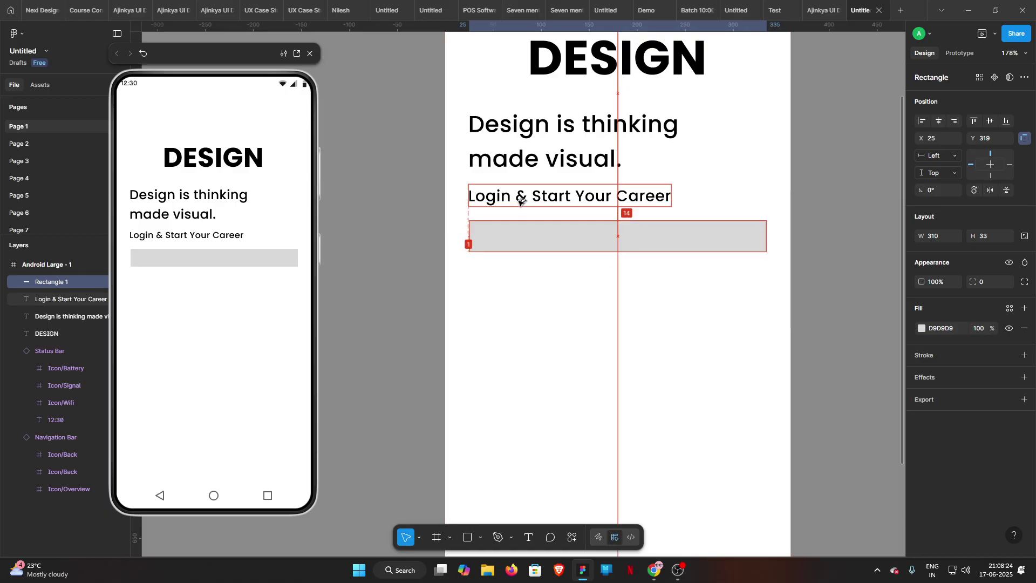
key(Left)
key(Left)
- Set the rectangle's width to 312 and its height to 40
click(941, 236)
text(312)
key(Return)
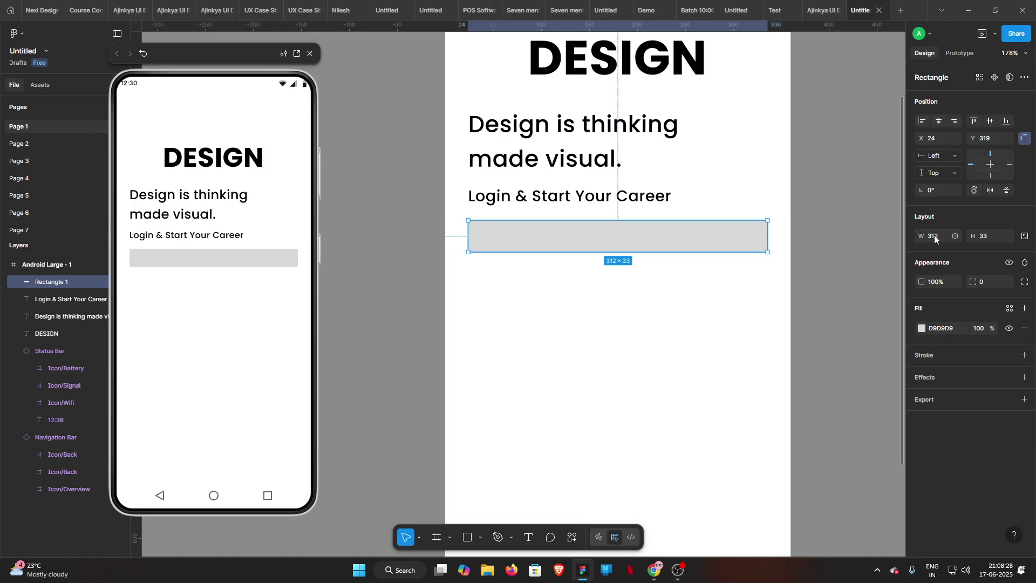
key(alt)
click(985, 237)
text(40)
key(Return)
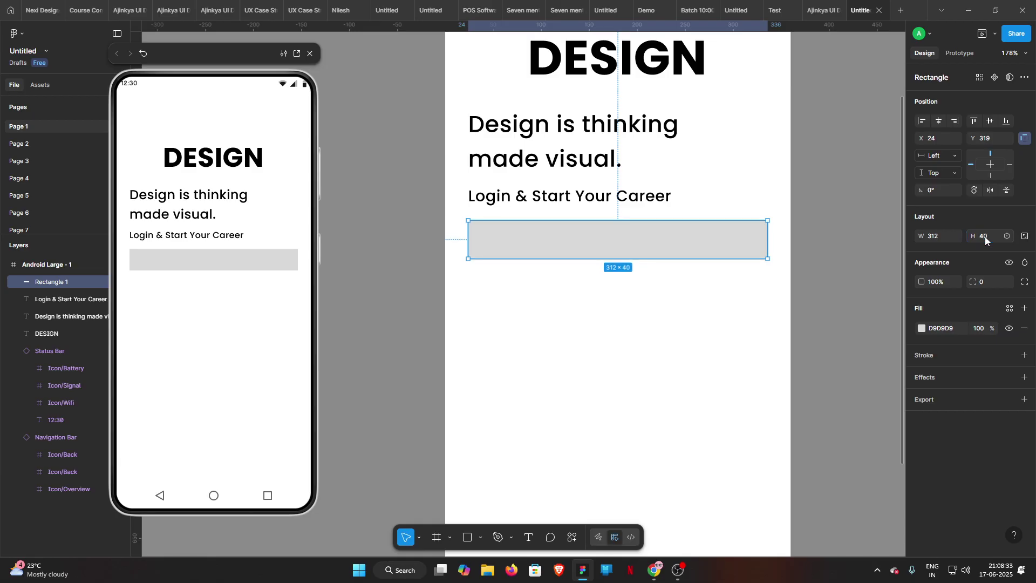
click(704, 313)
drag(700, 308, 731, 303)
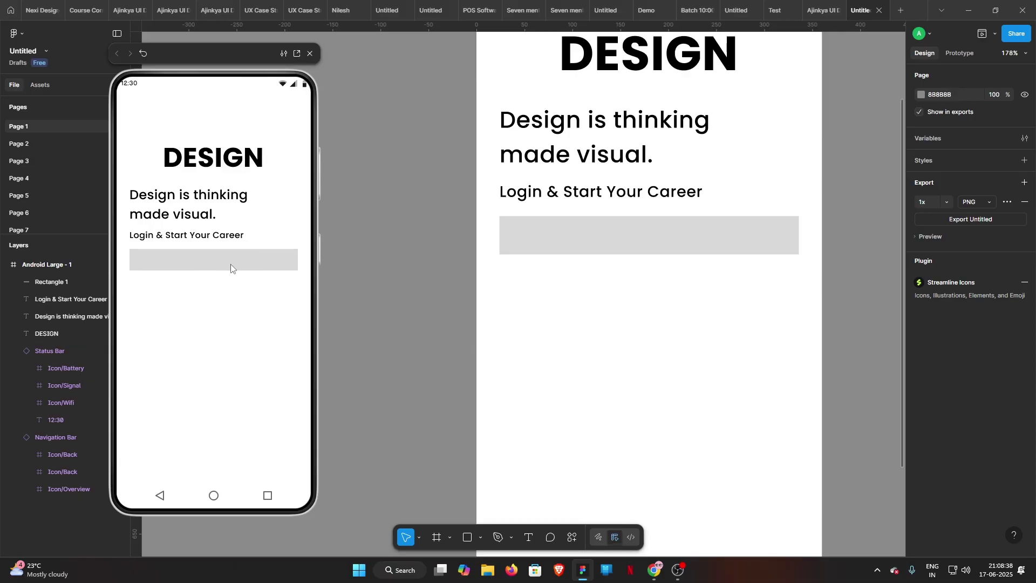
- Duplicate the login line onto the grey rectangle and bring the copy to the front
scroll(630, 275, up, 1)
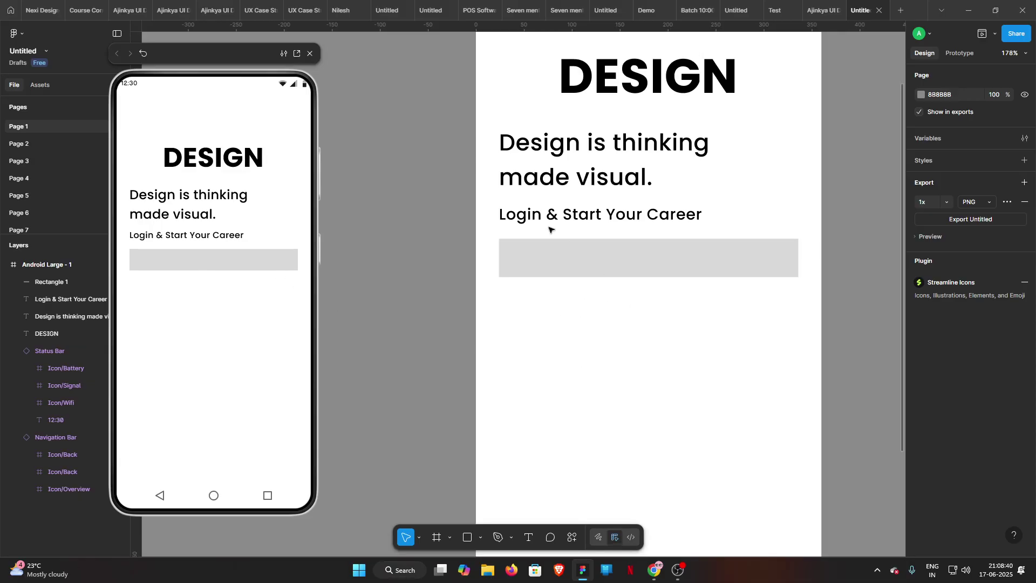
click(573, 214)
alt+drag(573, 215, 590, 259)
right_click(589, 259)
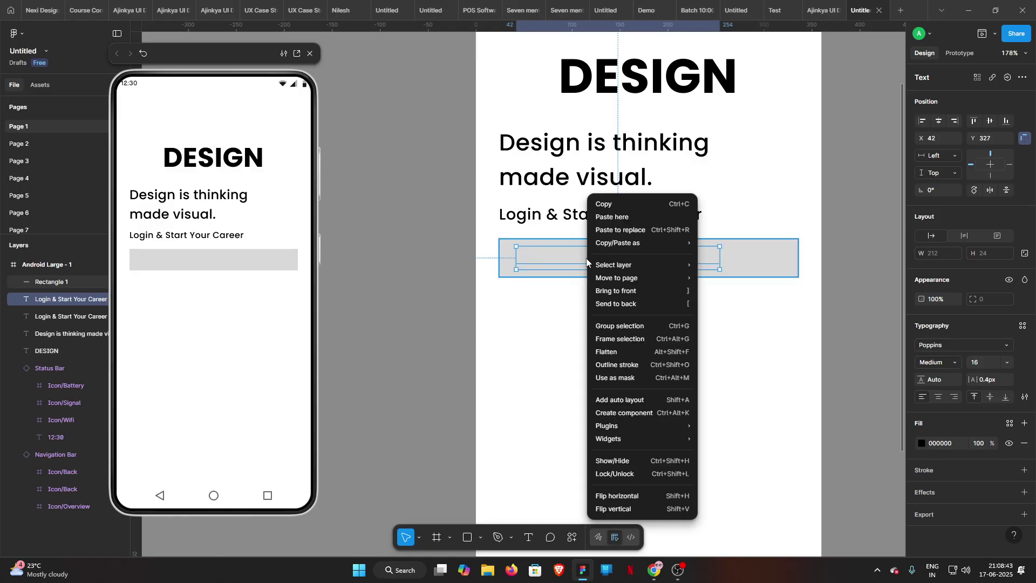
click(621, 291)
- Replace the copied text with "Enter Email" and nudge it to X 40
double_click(654, 261)
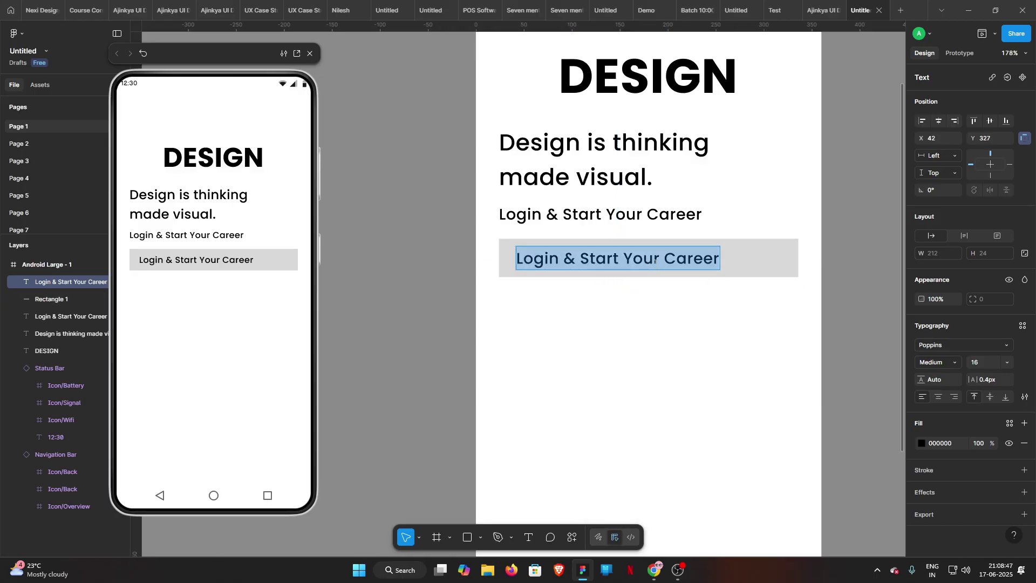
text(Enter Email)
key(Escape)
key(Left)
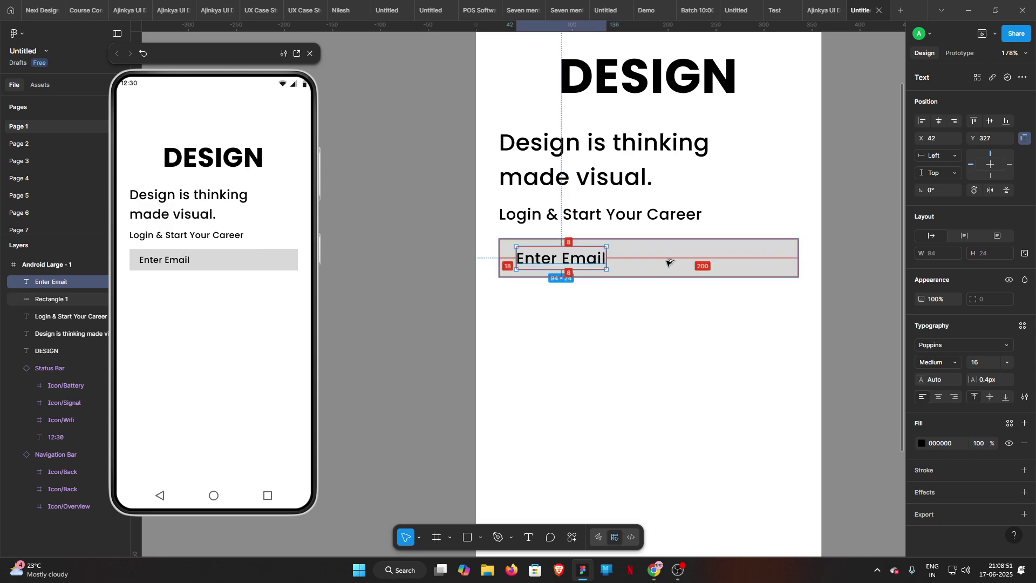
key(Left)
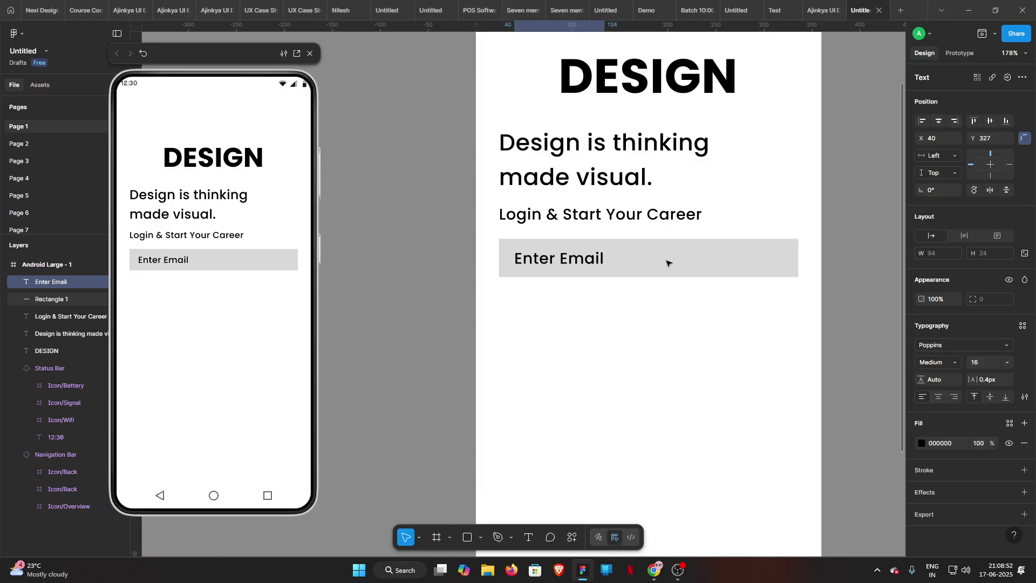
- Set the "Enter Email" text to Regular weight and font size 14
click(939, 363)
click(946, 329)
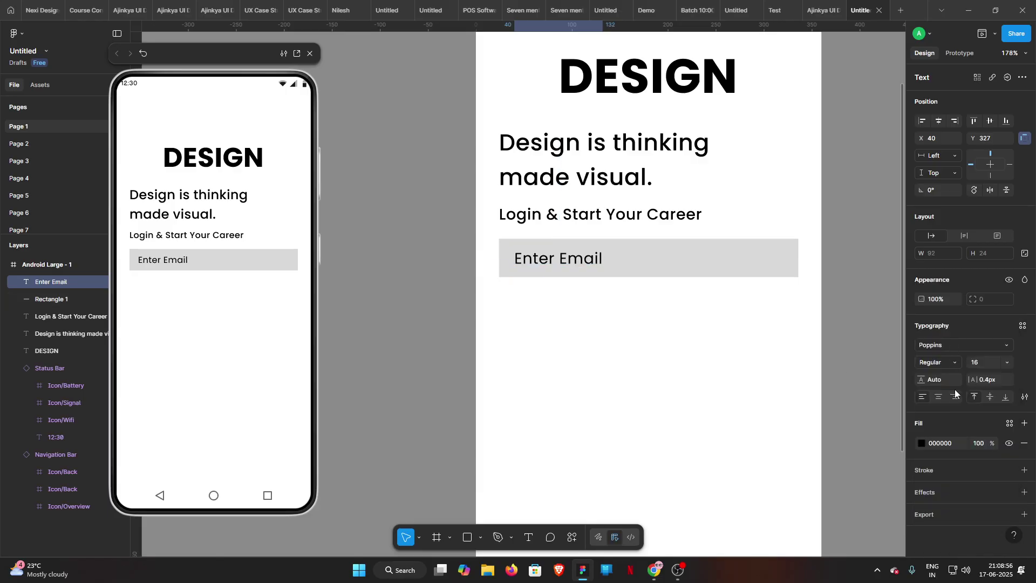
click(942, 363)
click(946, 329)
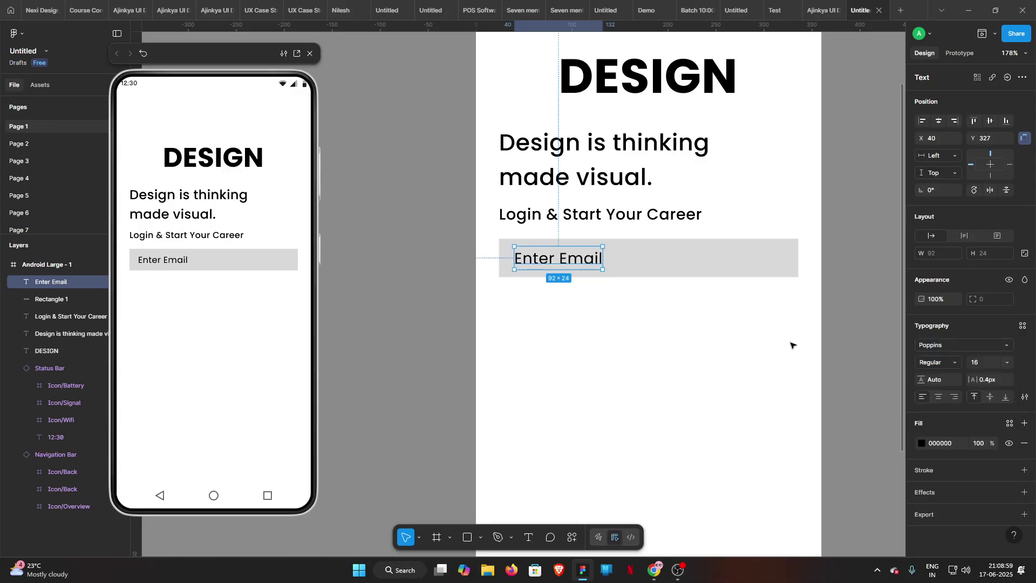
click(984, 361)
text(14)
key(Return)
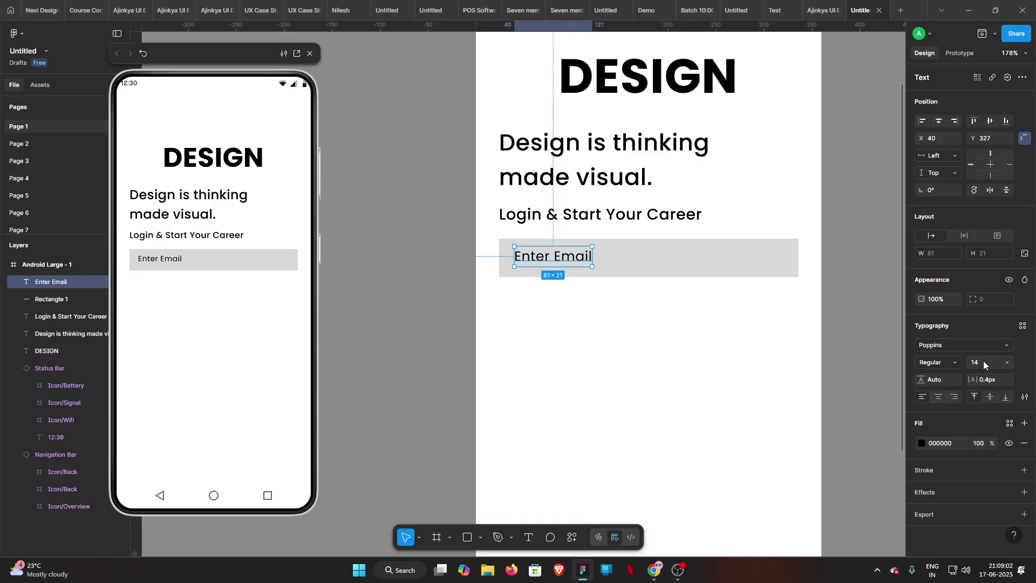
- Nudge the "Enter Email" text down to Y 329 to centre it vertically in the rectangle
key(alt)
key(Down)
key(Down)
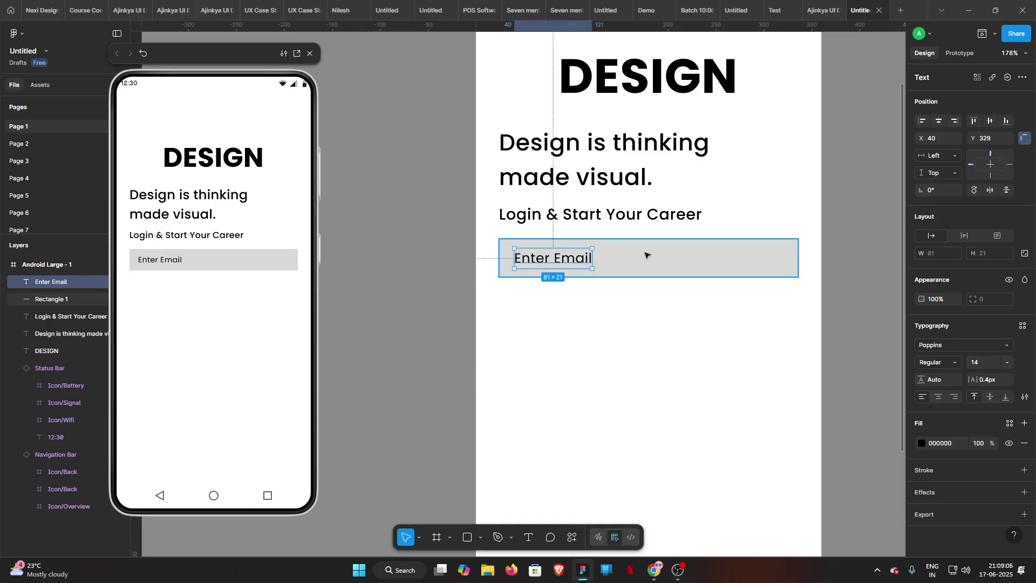
- Change the "Enter Email" text's fill to grey A1A1A1 and the rectangle's fill to light grey F5F5F5
click(921, 443)
drag(795, 358, 767, 385)
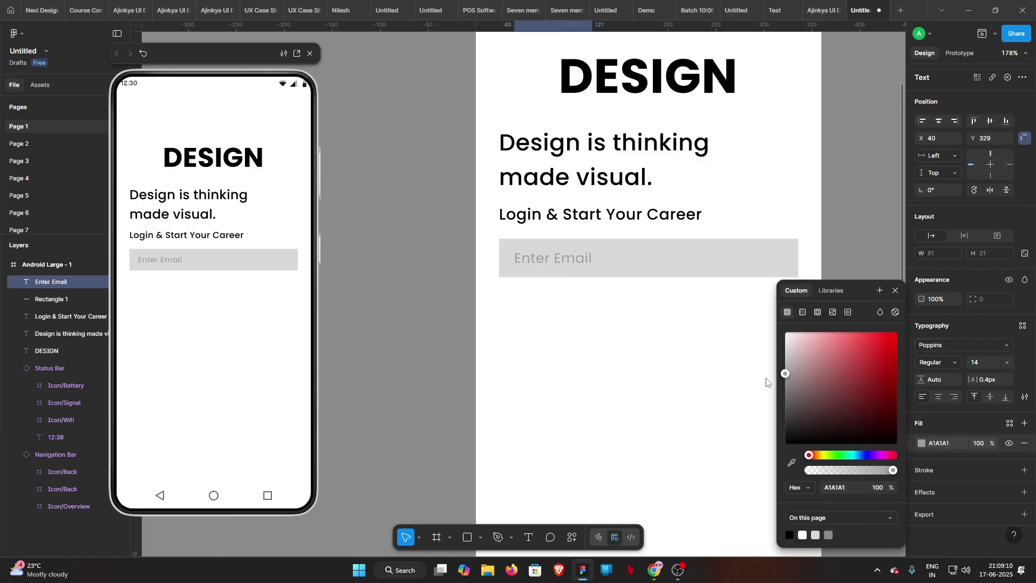
click(726, 275)
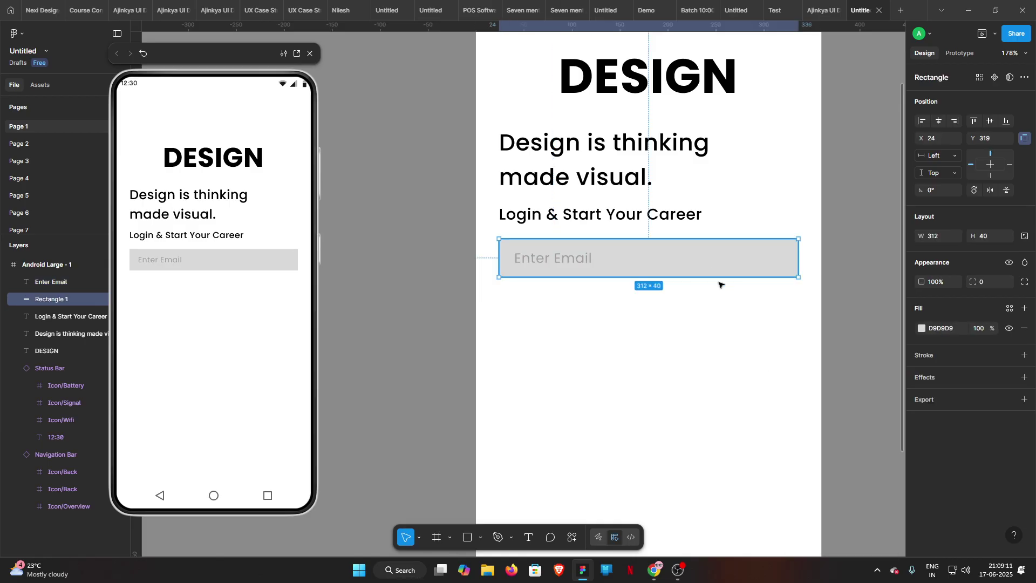
click(922, 329)
drag(826, 364, 768, 345)
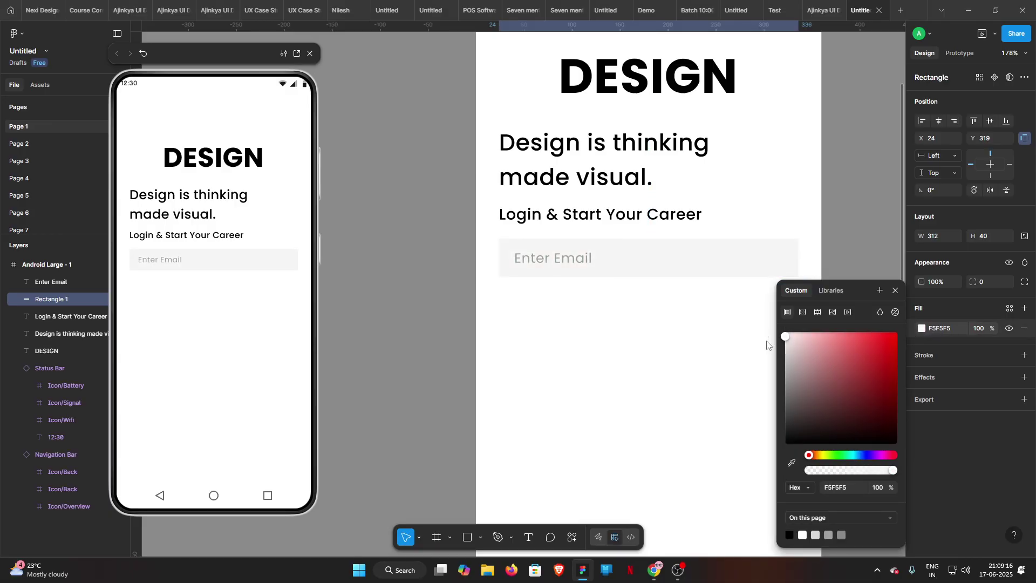
click(767, 345)
- Add an inside stroke of weight 1 to the email rectangle and colour it grey B5B5B5
click(724, 268)
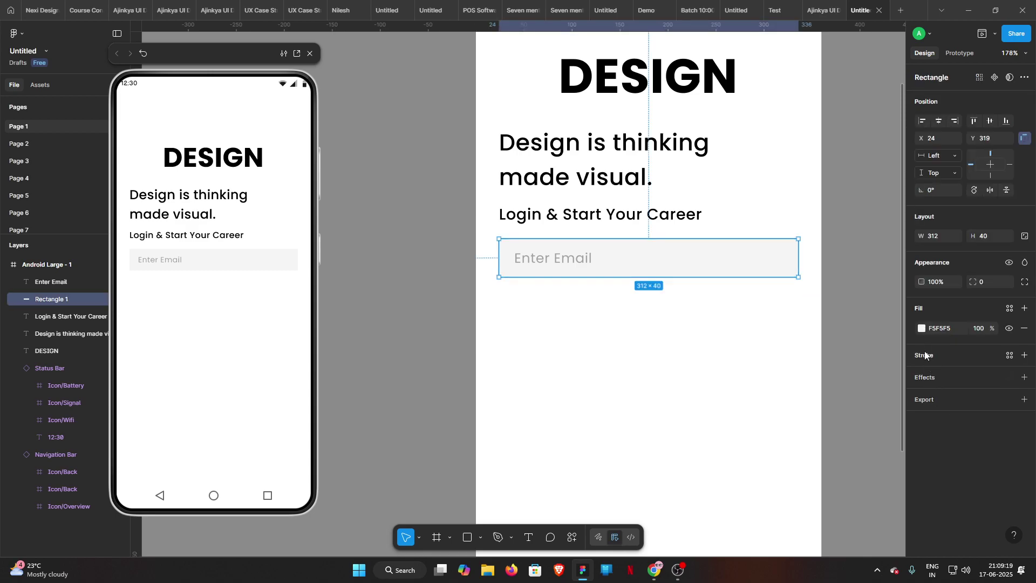
click(926, 356)
drag(808, 378, 763, 371)
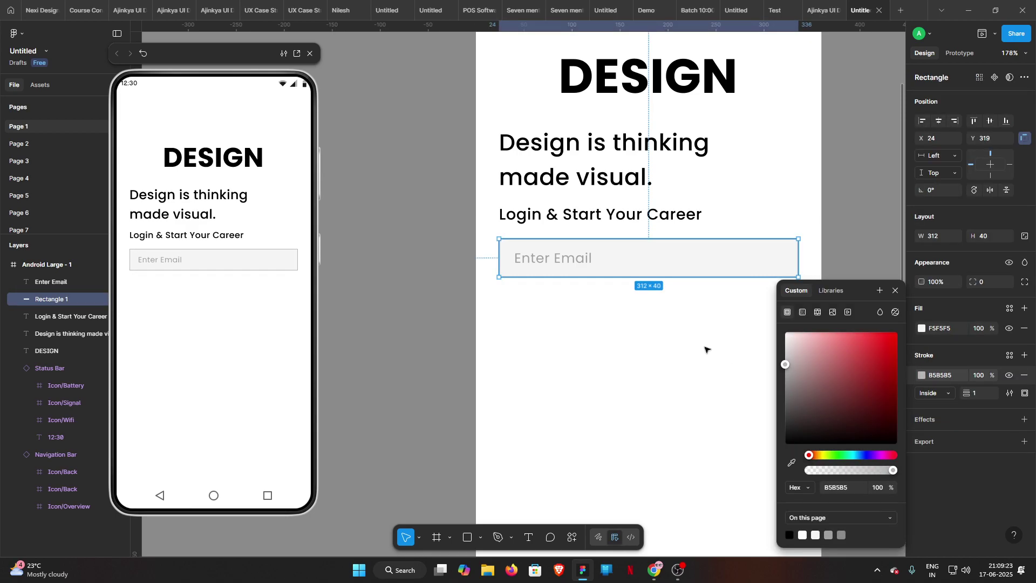
click(730, 319)
- Set the email rectangle's corner radius to 8
click(741, 262)
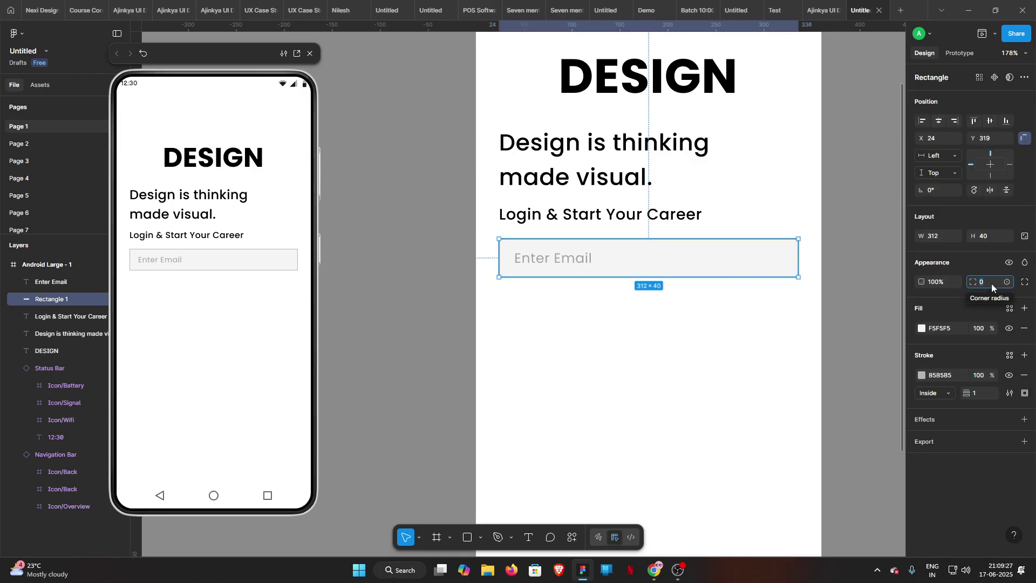
text(10)
key(Return)
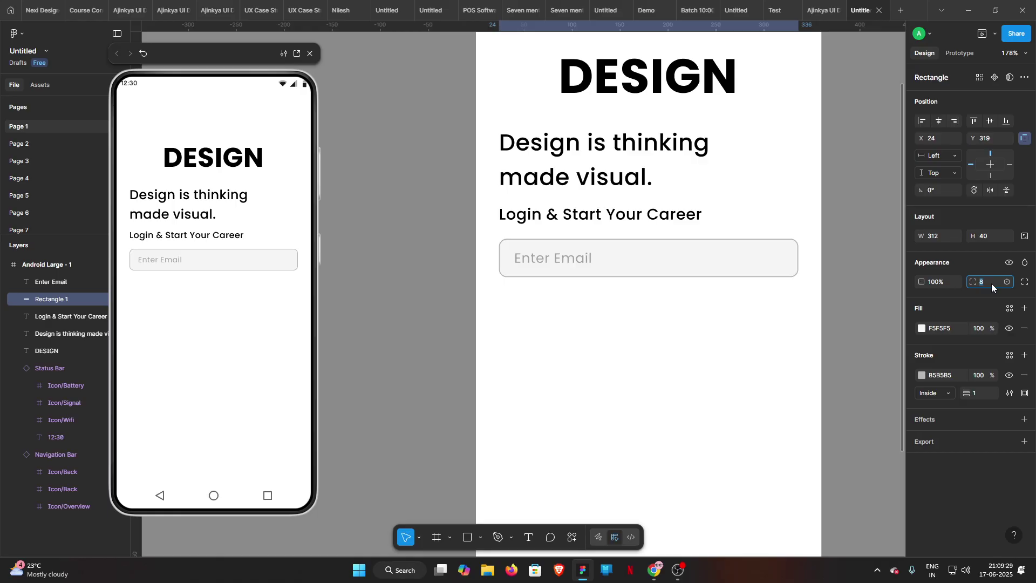
click(659, 361)
- Duplicate the email rectangle together with its placeholder text and place the copy 18 px below the original
scroll(656, 367, up, 1)
drag(528, 317, 621, 273)
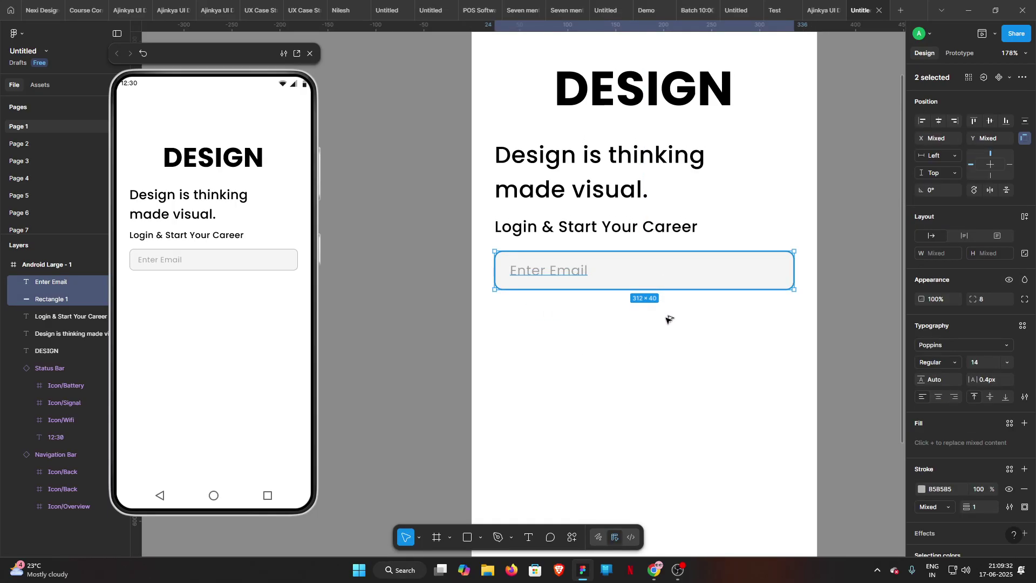
key(ctrl+d)
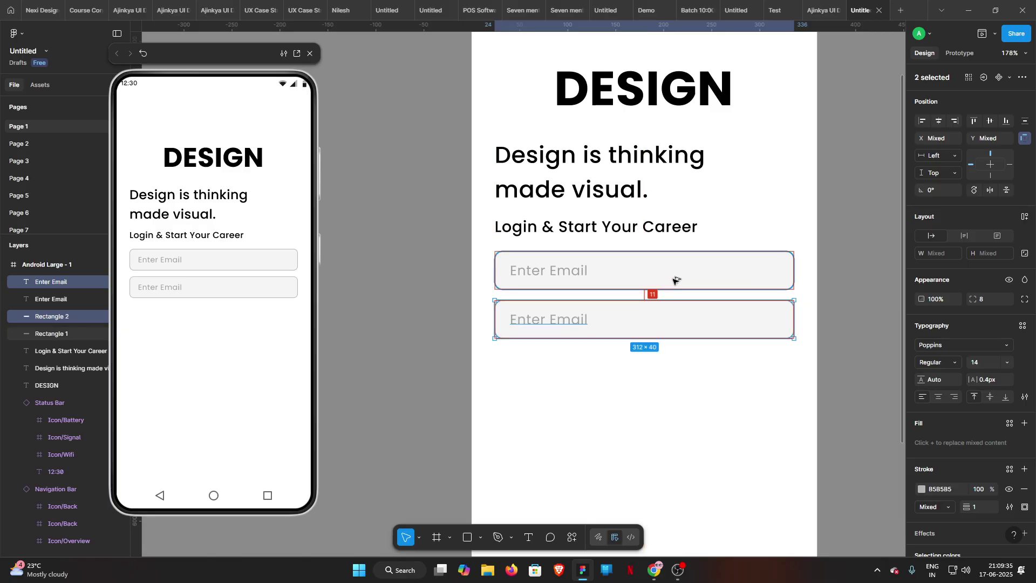
key(Down)
key(Down)
key(Down)
key(Down)
key(Down)
key(Down)
key(Down)
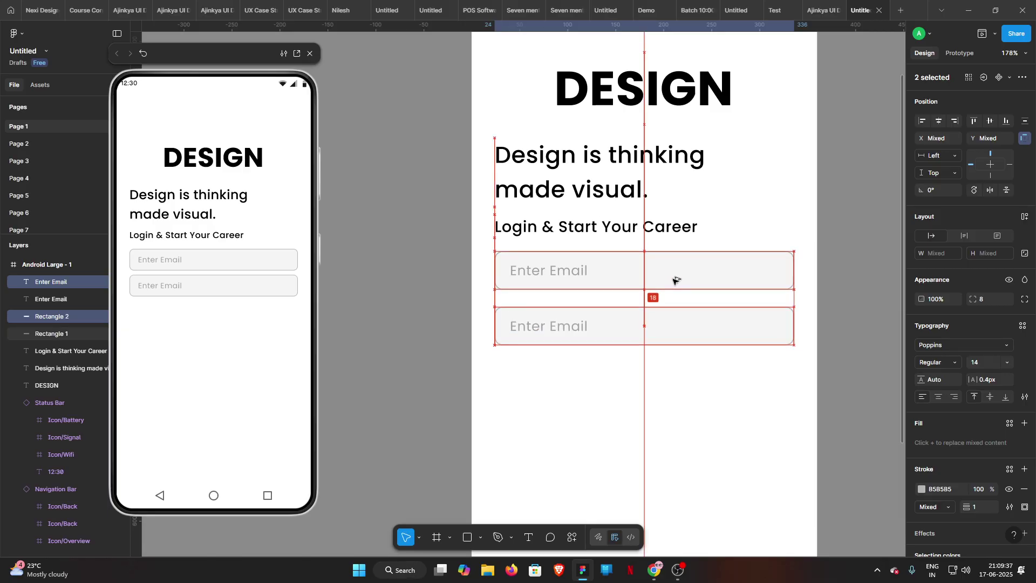
- Nudge the duplicated email field and its placeholder text up by 2 px
key(Up)
key(Up)
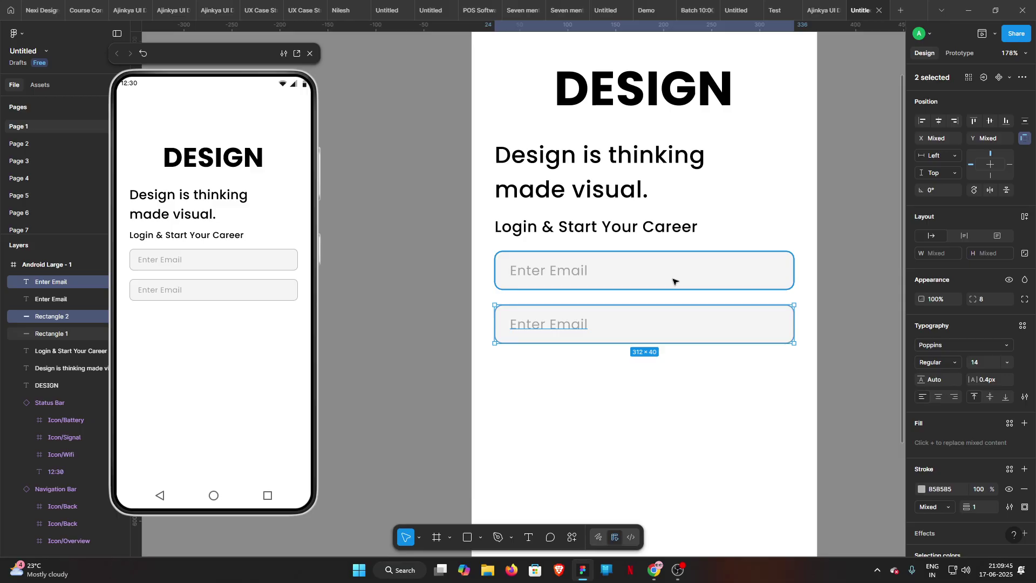
click(678, 415)
- Change the second field's placeholder text to "Enter Password"
scroll(616, 367, down, 1)
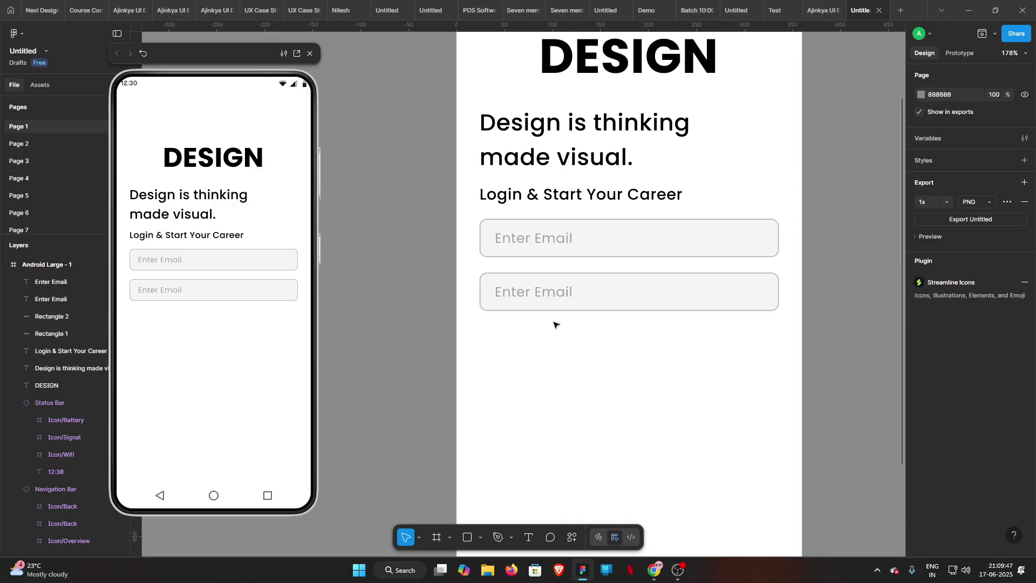
double_click(543, 296)
double_click(542, 295)
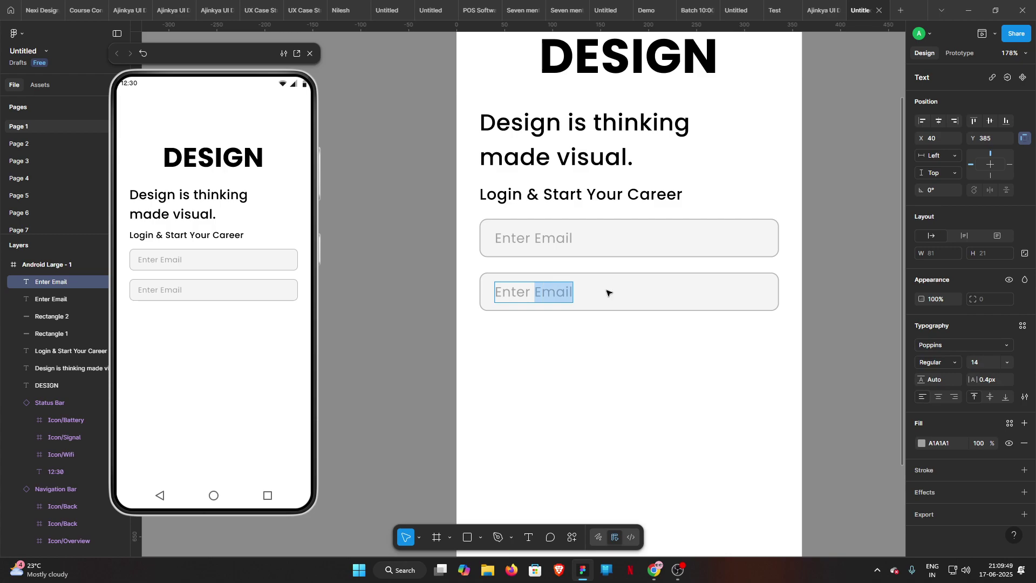
text(Pa)
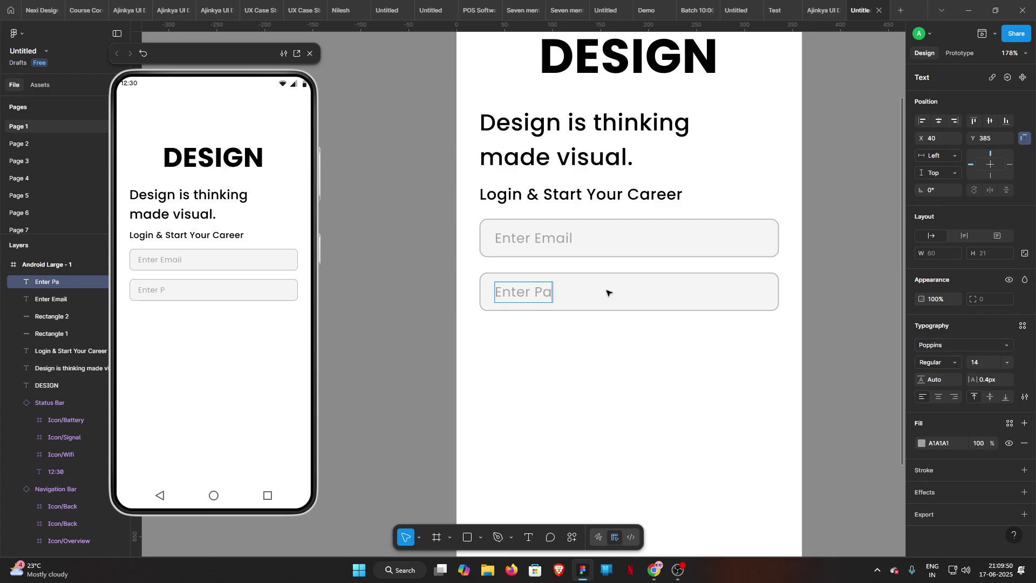
text(ssword)
click(624, 329)
drag(707, 332, 657, 345)
click(782, 357)
scroll(782, 358, down, 1)
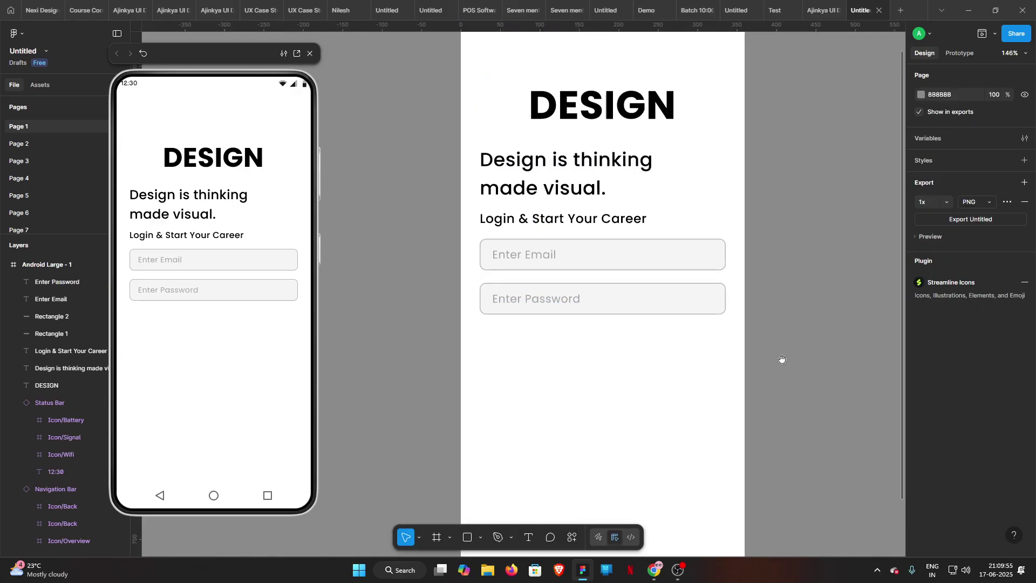
scroll(782, 359, down, 2)
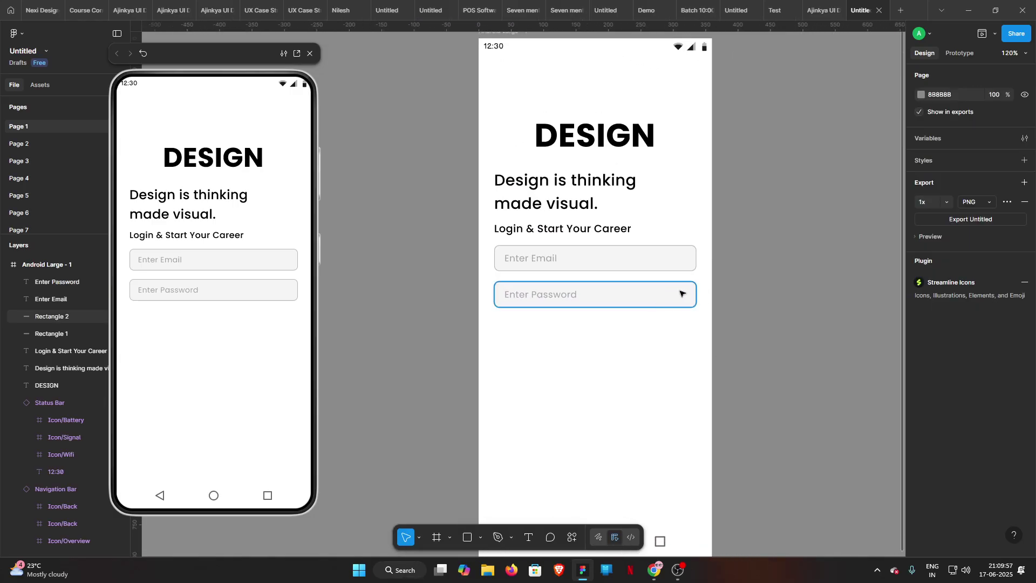
- Duplicate the password field with its text to Y 468 below the original, and centre the copied text horizontally
scroll(583, 322, up, 3)
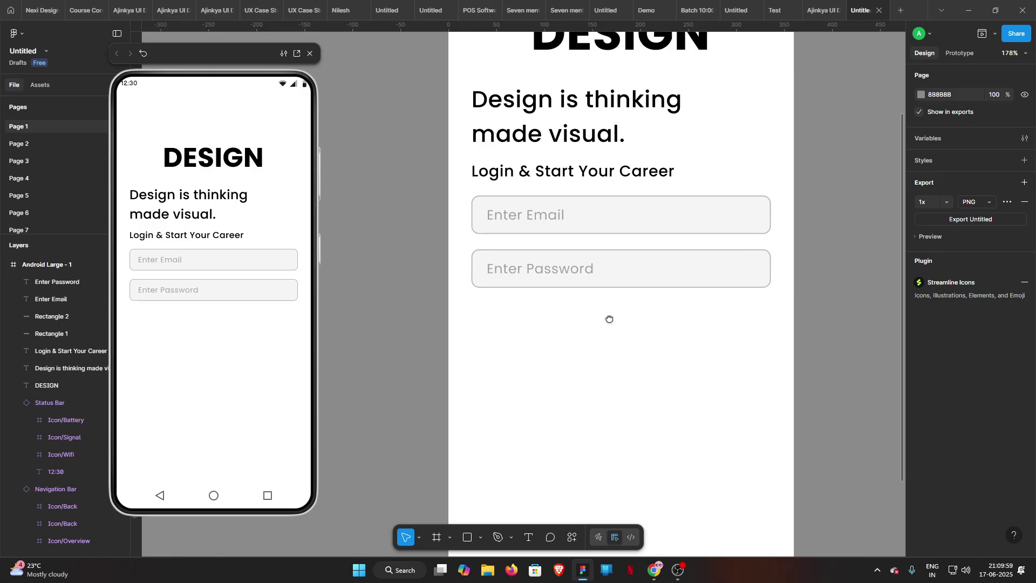
click(556, 273)
shift+click(641, 270)
alt+drag(641, 270, 640, 356)
key(alt+h)
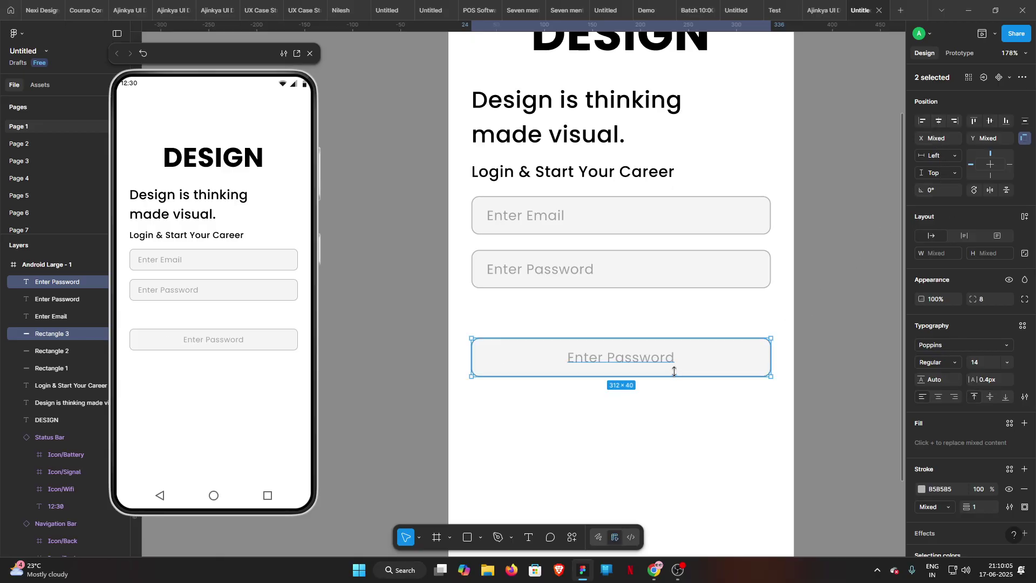
- Change the copied text to "LOGIN" and centre it horizontally with its rectangle
double_click(645, 363)
text(LOGIN)
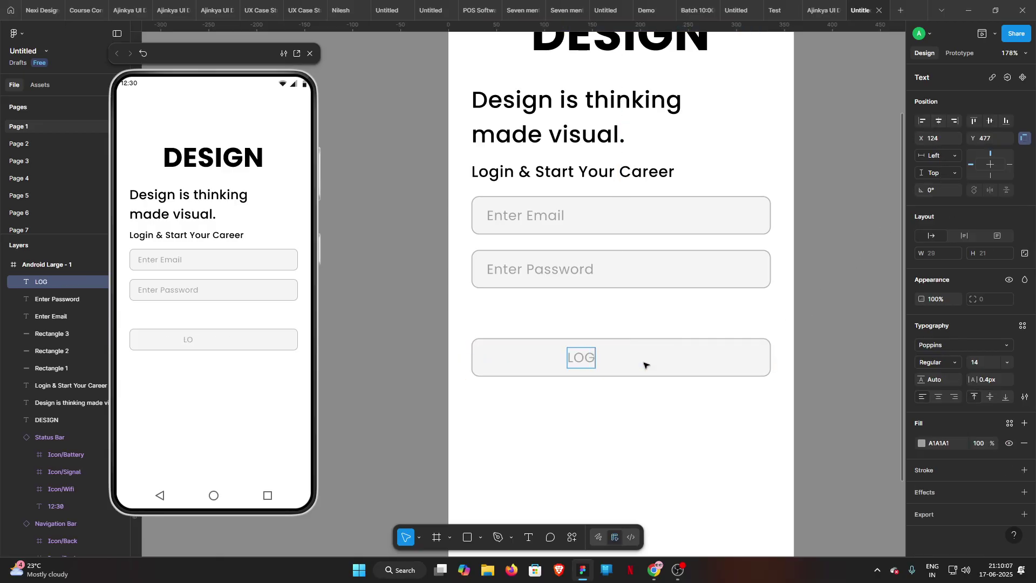
key(Escape)
click(677, 363)
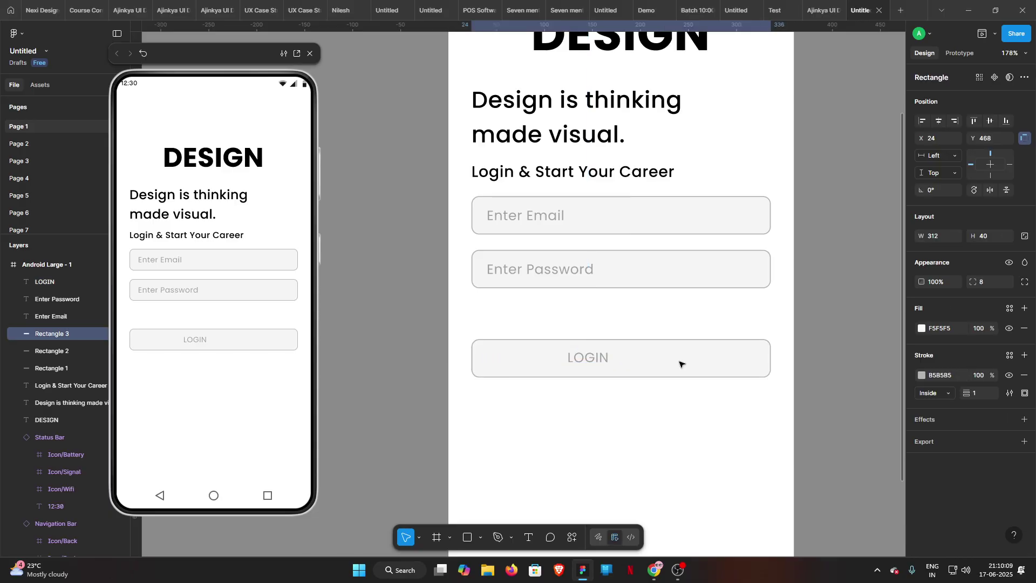
shift+click(588, 358)
click(939, 121)
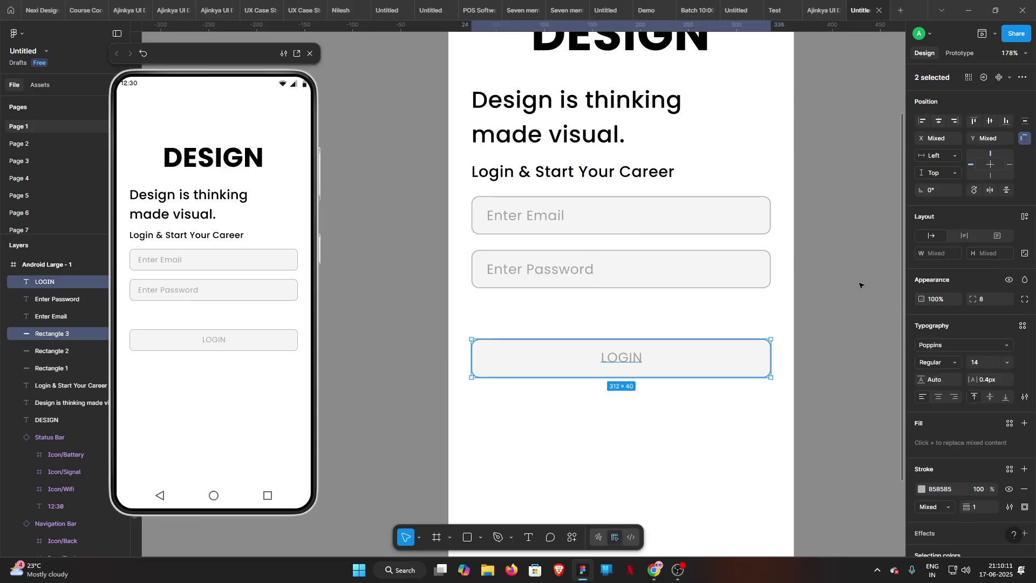
click(864, 284)
- Remove the stroke from the LOGIN rectangle and change its fill to blue-violet 687CFF
click(754, 358)
click(922, 376)
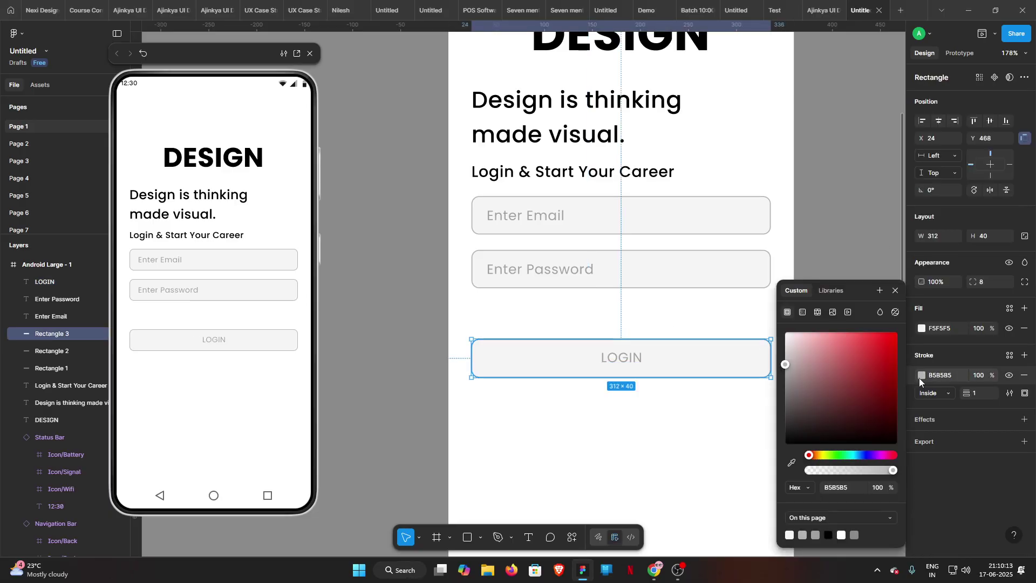
drag(851, 338, 859, 332)
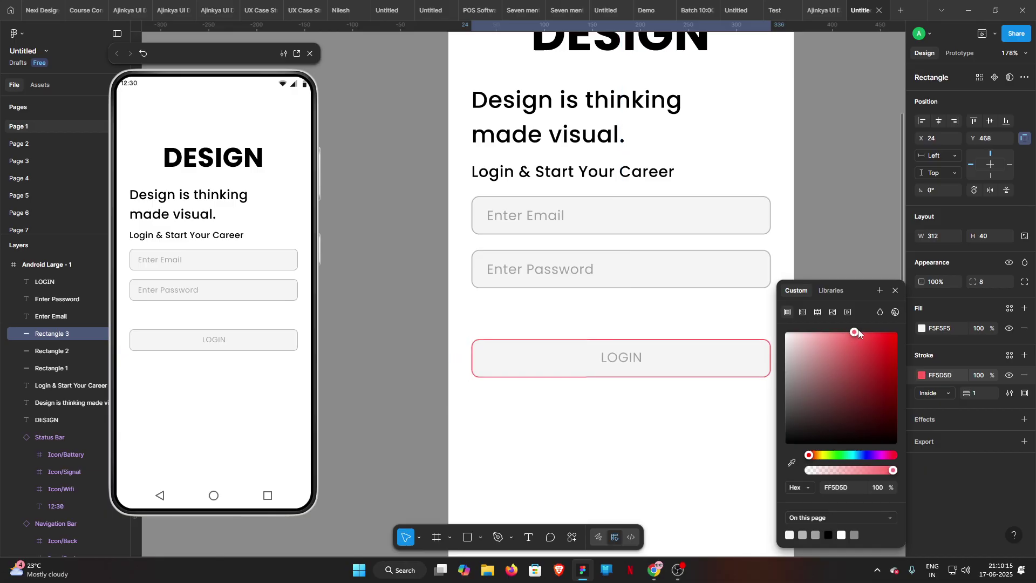
click(1024, 375)
click(921, 328)
click(857, 342)
click(852, 330)
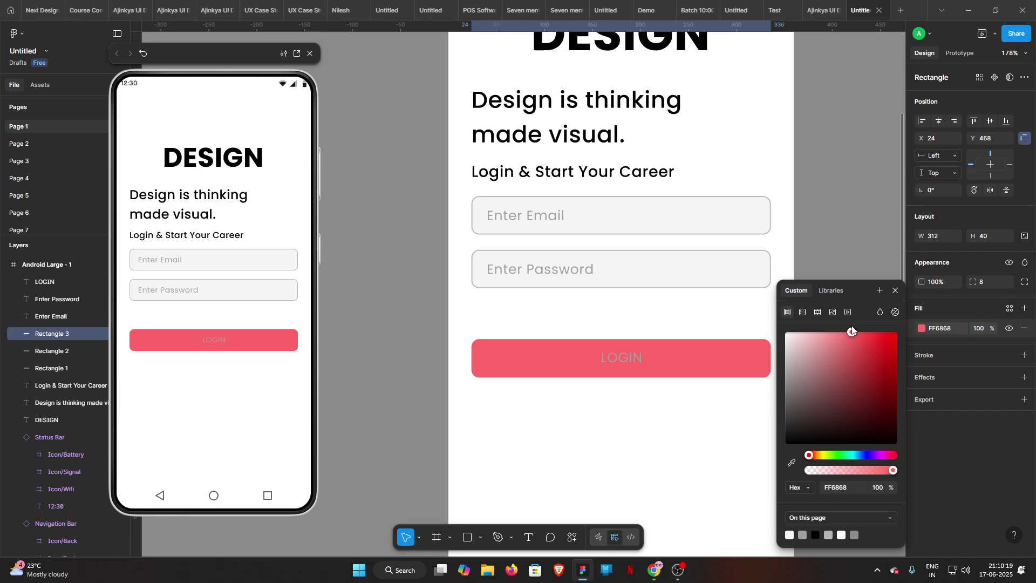
drag(858, 455, 864, 455)
- Colour the LOGIN text white by sampling the frame's white background
click(618, 358)
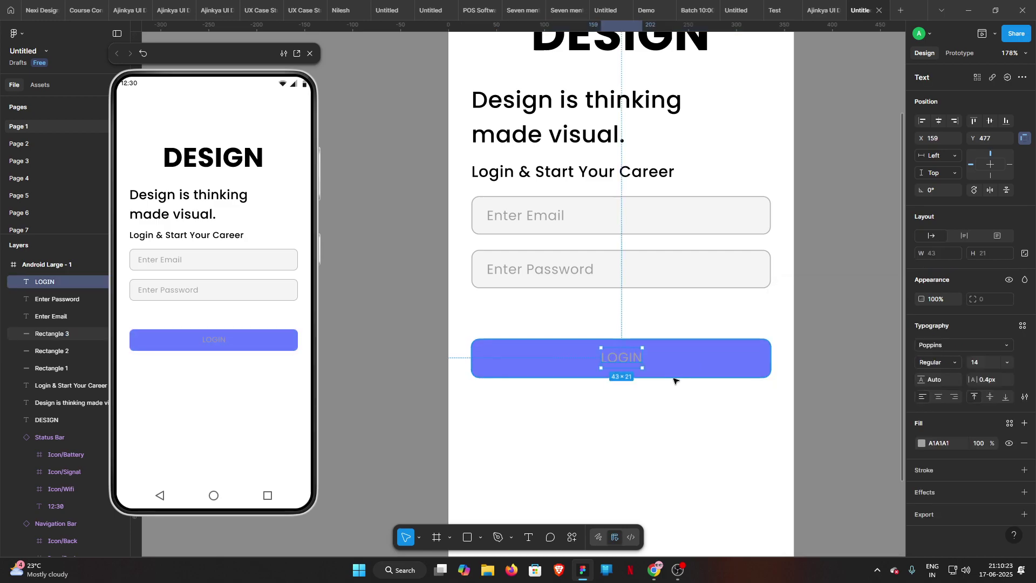
key(i)
click(706, 427)
click(850, 327)
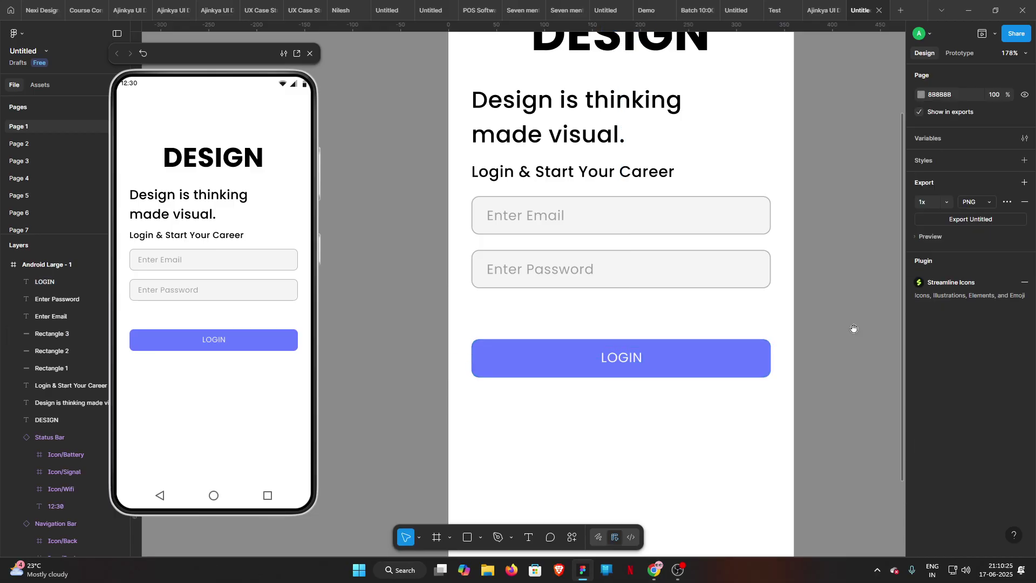
- Duplicate the "Enter Password" text and place the copy at X 224, Y 423, just below the password field's right end
drag(852, 328, 852, 334)
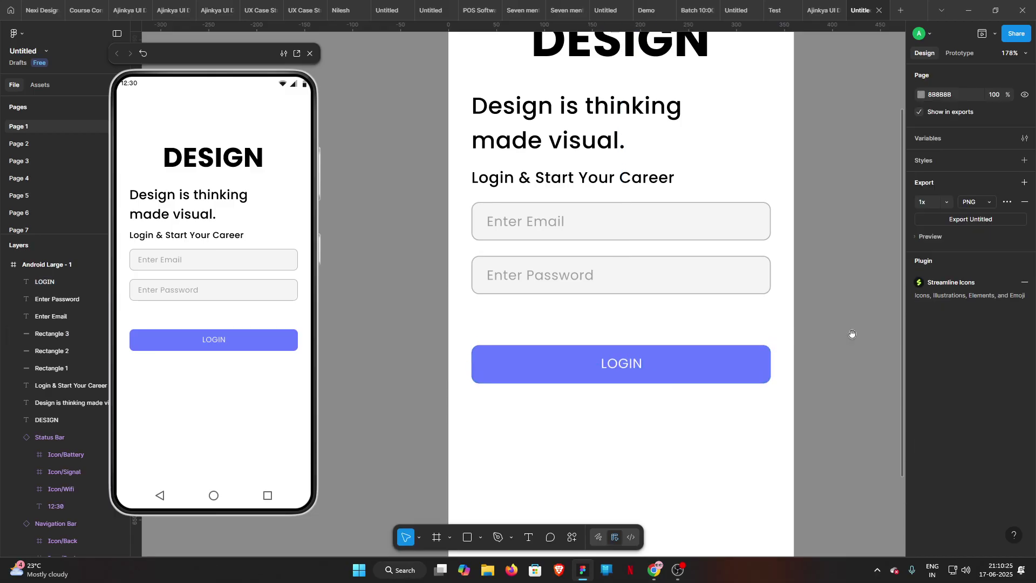
click(545, 278)
drag(546, 278, 723, 317)
- Replace the copied placeholder text with "Forgot Password"
double_click(721, 316)
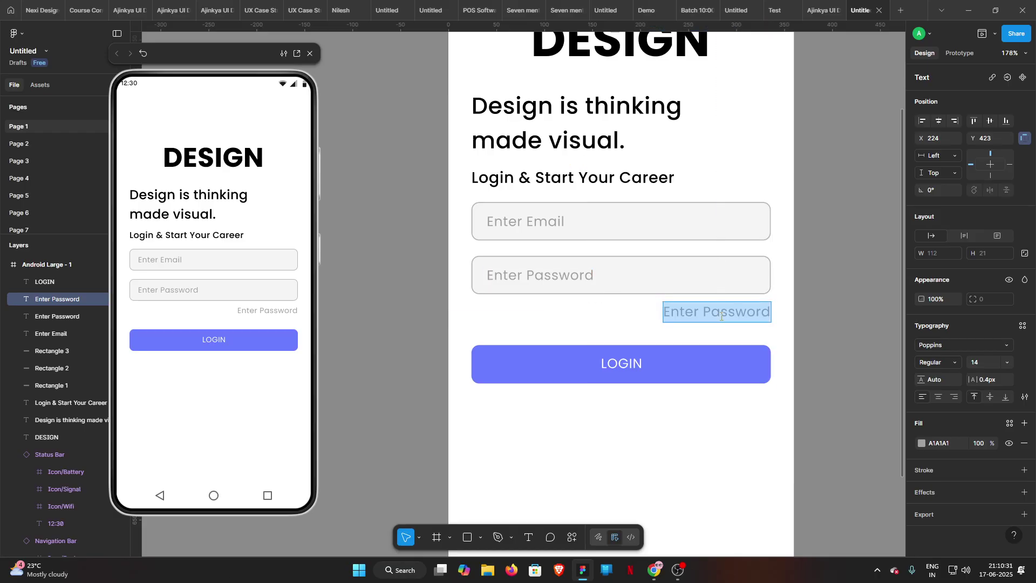
text(D)
key(BackSpace)
text(D)
key(BackSpace)
text(Forgfo)
key(BackSpace)
key(BackSpace)
text(ot [p)
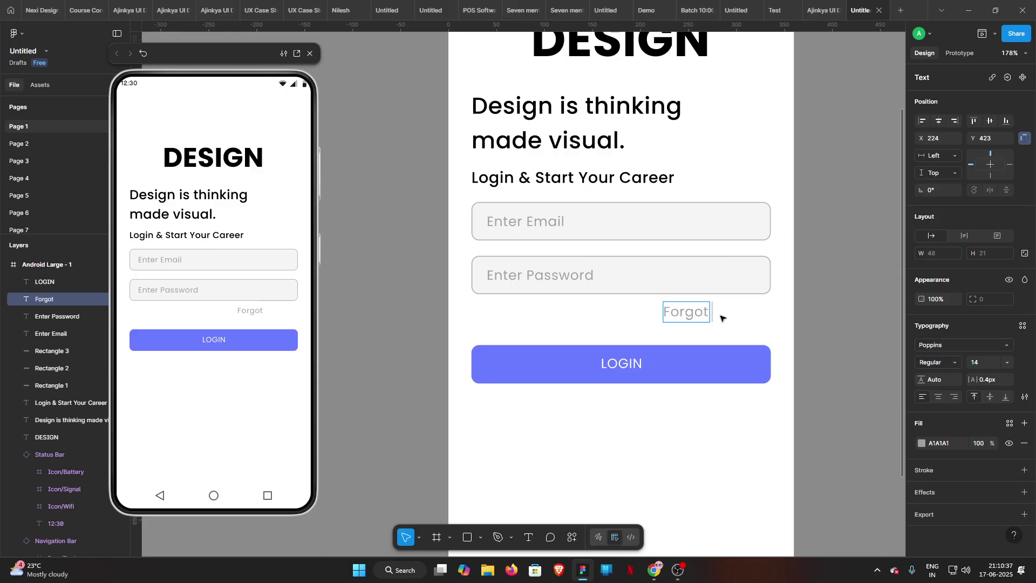
key(BackSpace)
key(BackSpace)
text(pass)
key(BackSpace)
key(BackSpace)
key(BackSpace)
text(assword)
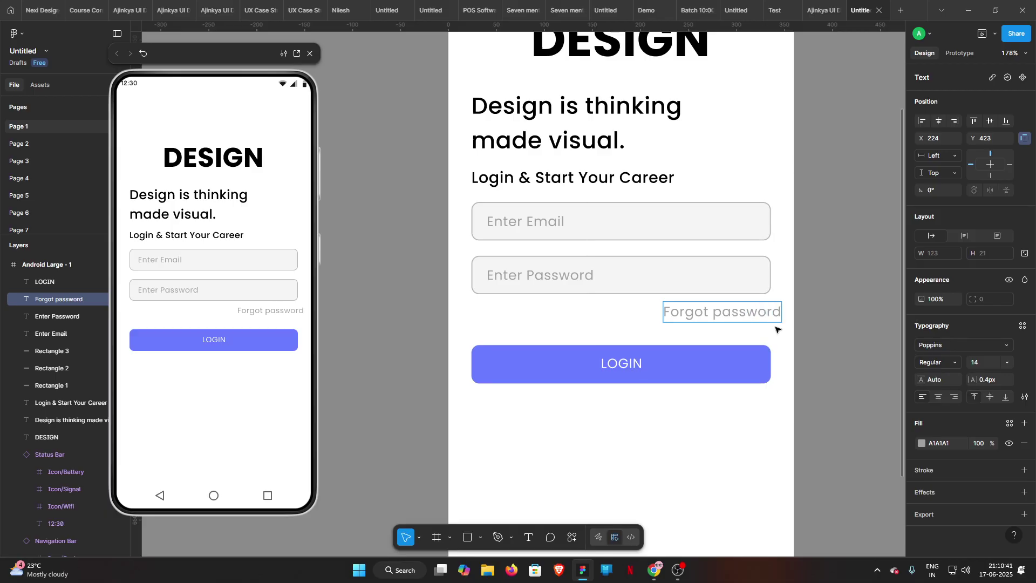
key(Escape)
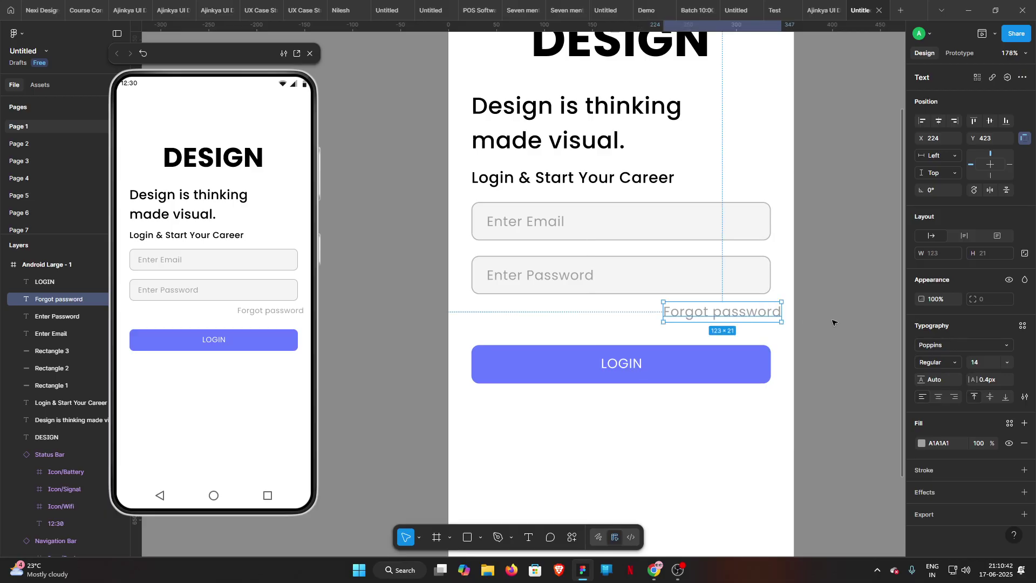
double_click(729, 313)
click(720, 313)
key(BackSpace)
text(P)
key(Escape)
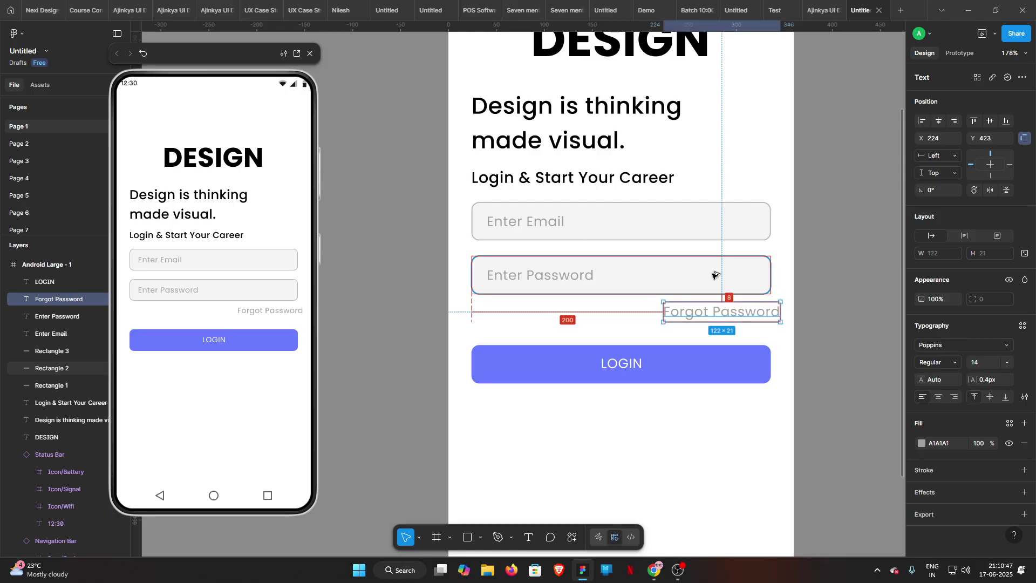
- Shift the "Forgot Password" text 10 px left to X 214 and set its fill to 2F00FF
key(shift+Left)
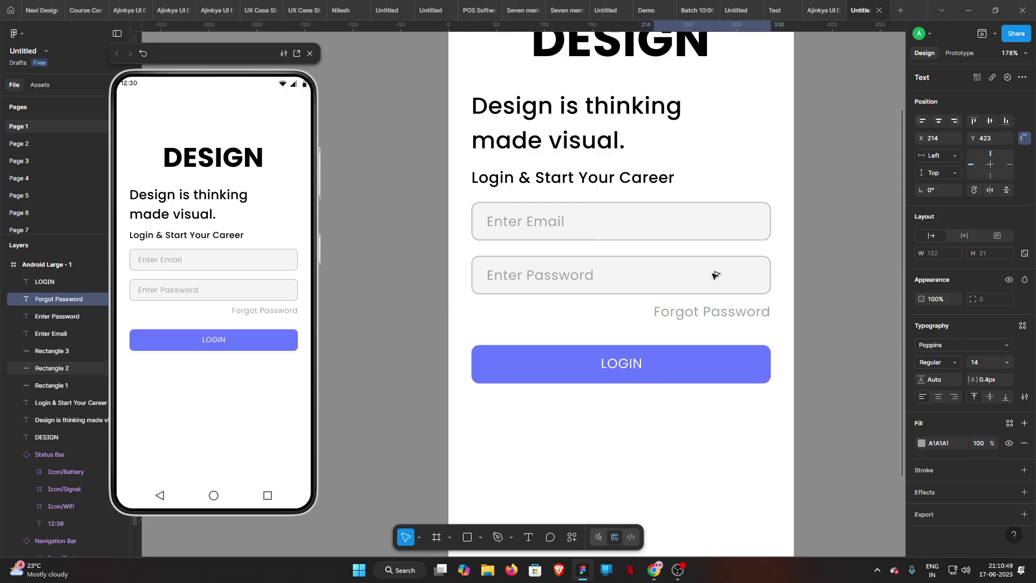
click(921, 444)
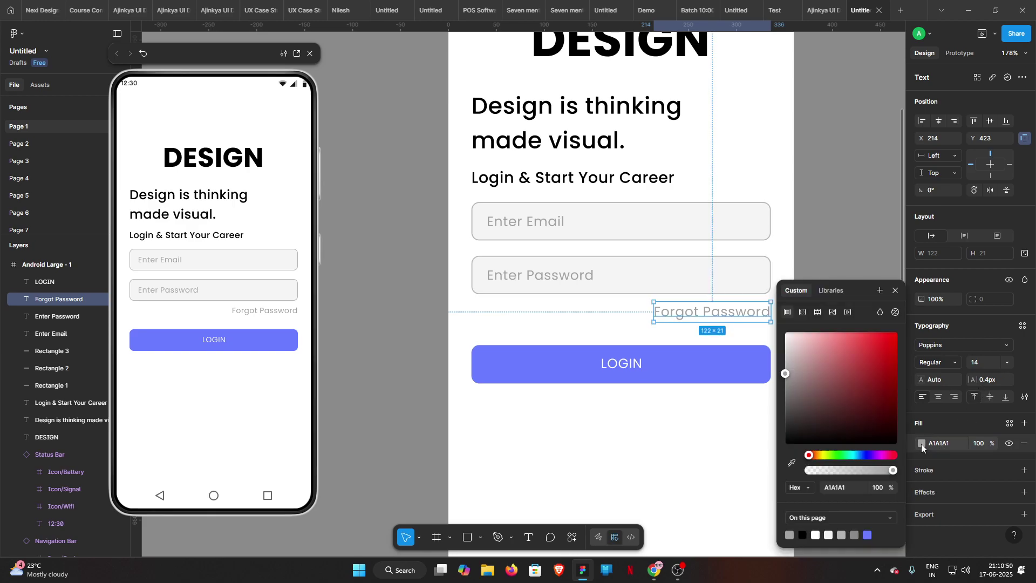
drag(876, 353, 897, 332)
click(866, 456)
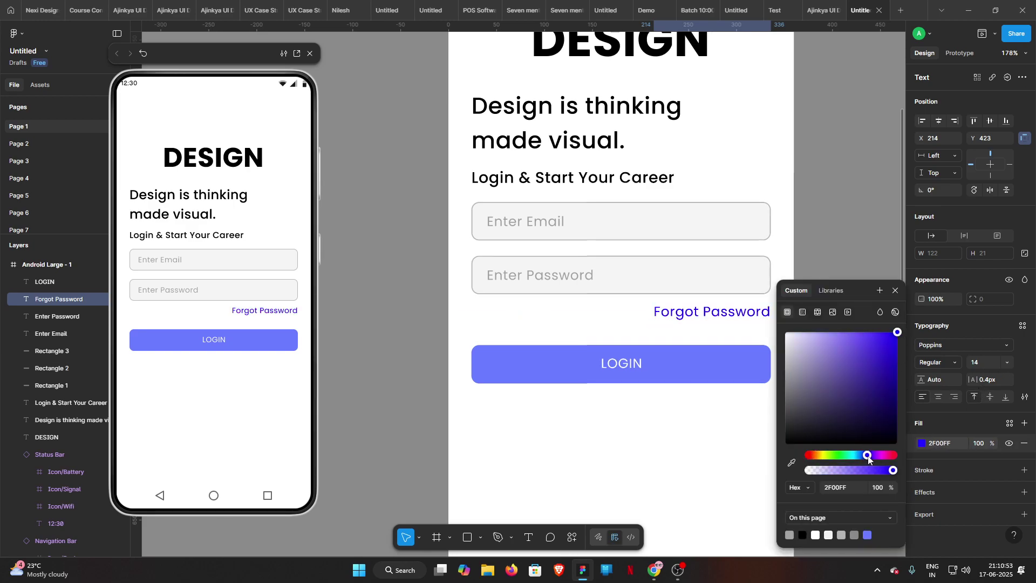
- Move the LOGIN rectangle and its label up 8 px, to 16 px below the "Forgot Password" text
click(621, 363)
shift+click(678, 366)
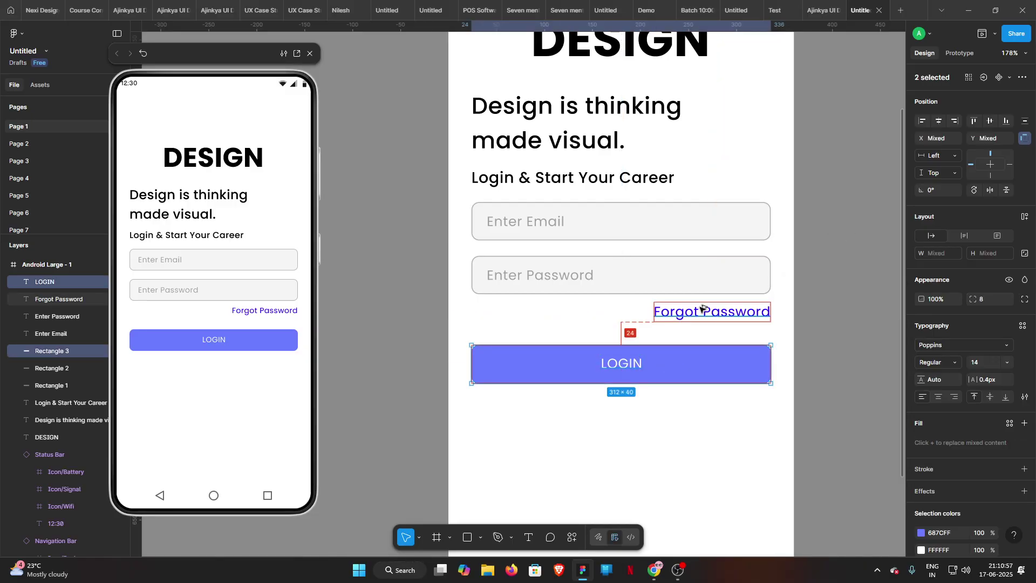
key(alt+shift+Up)
key(alt+Down)
key(alt+Down)
key(alt+Down)
key(alt+Up)
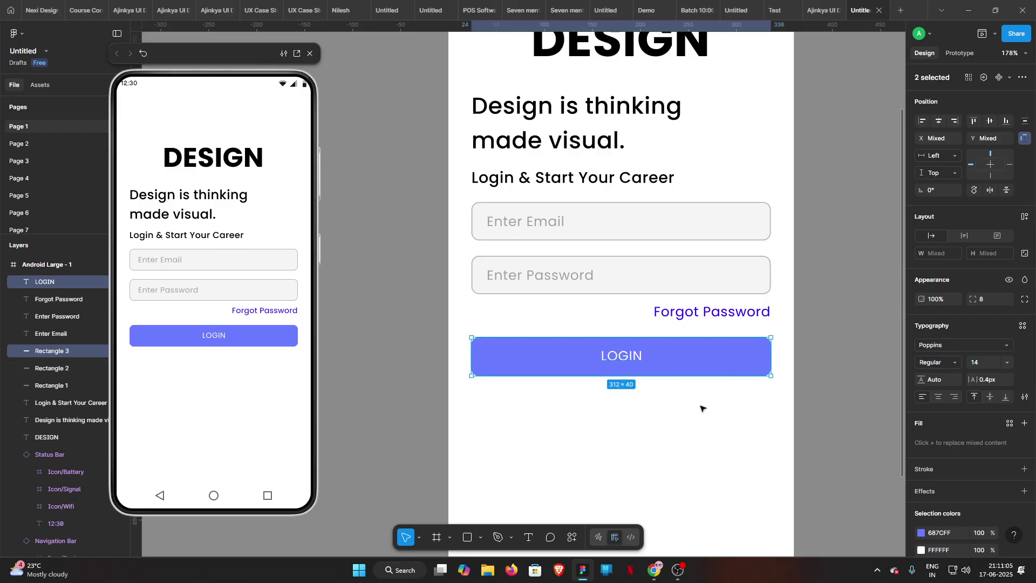
click(750, 414)
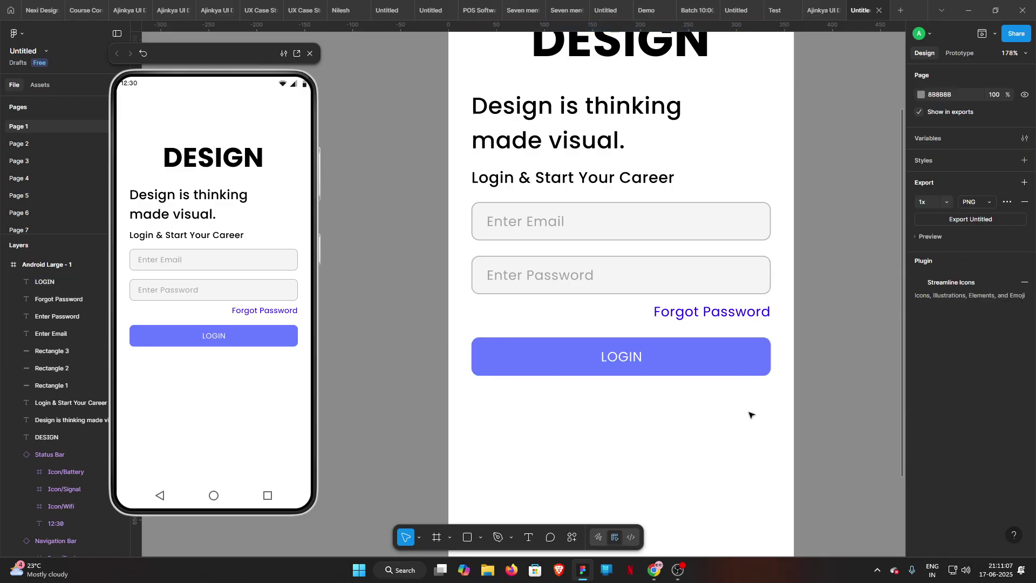
- Launch the Streamline Icons, Illustrations, and Emoji plugin from the recently used plugins
drag(700, 402, 717, 345)
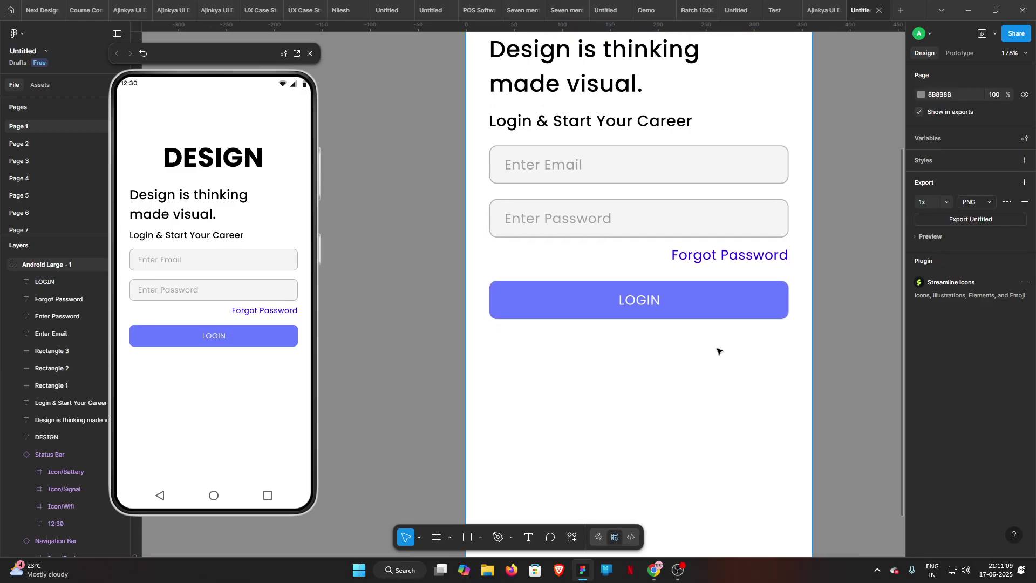
scroll(711, 368, down, 3)
scroll(708, 326, up, 3)
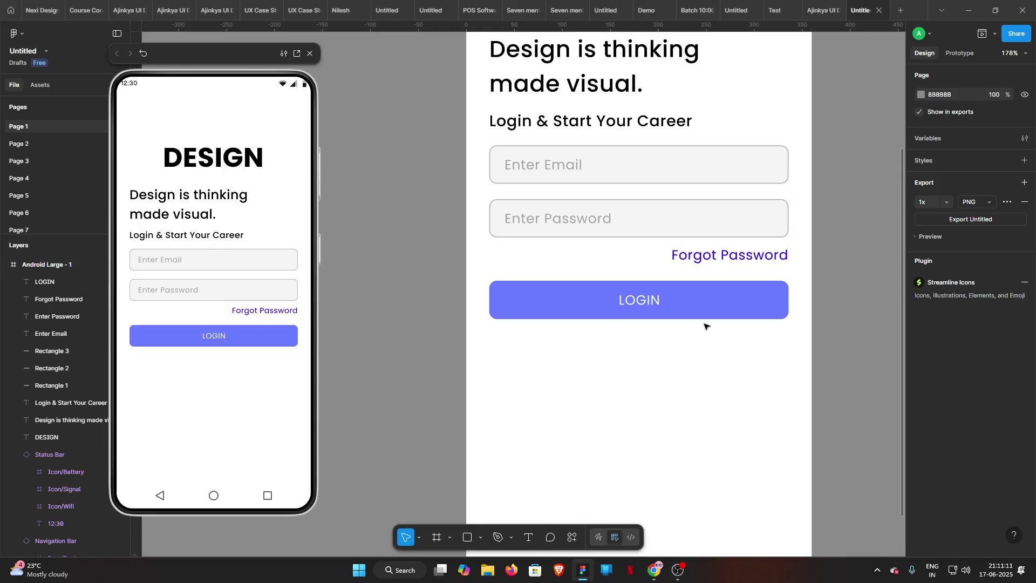
scroll(714, 385, down, 5)
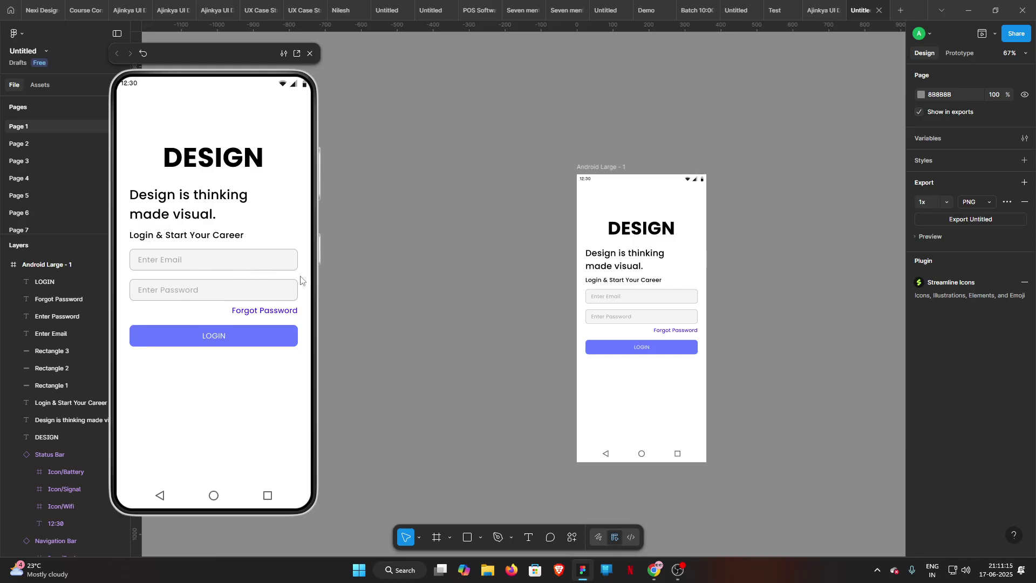
scroll(731, 300, up, 5)
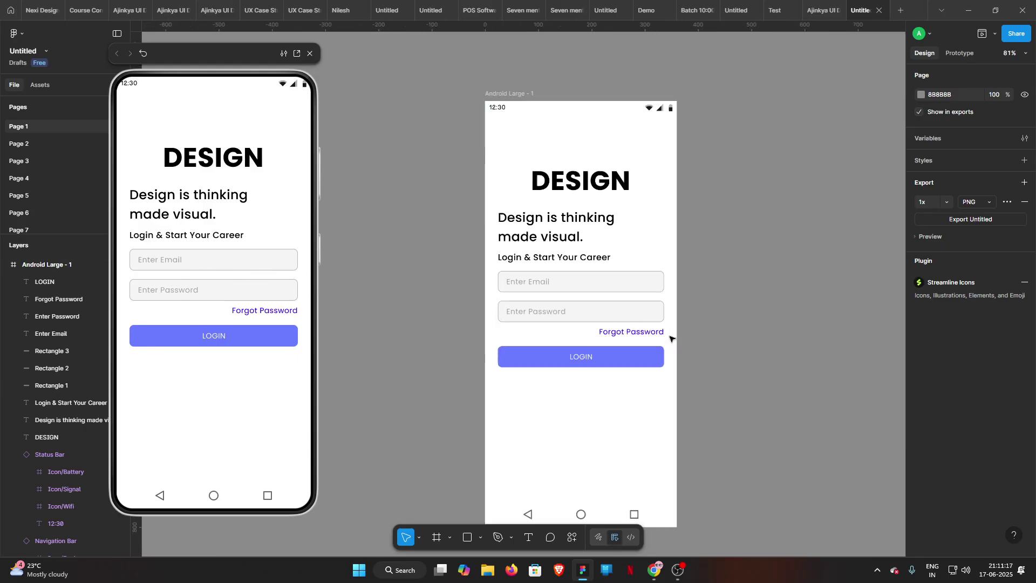
drag(729, 326, 722, 325)
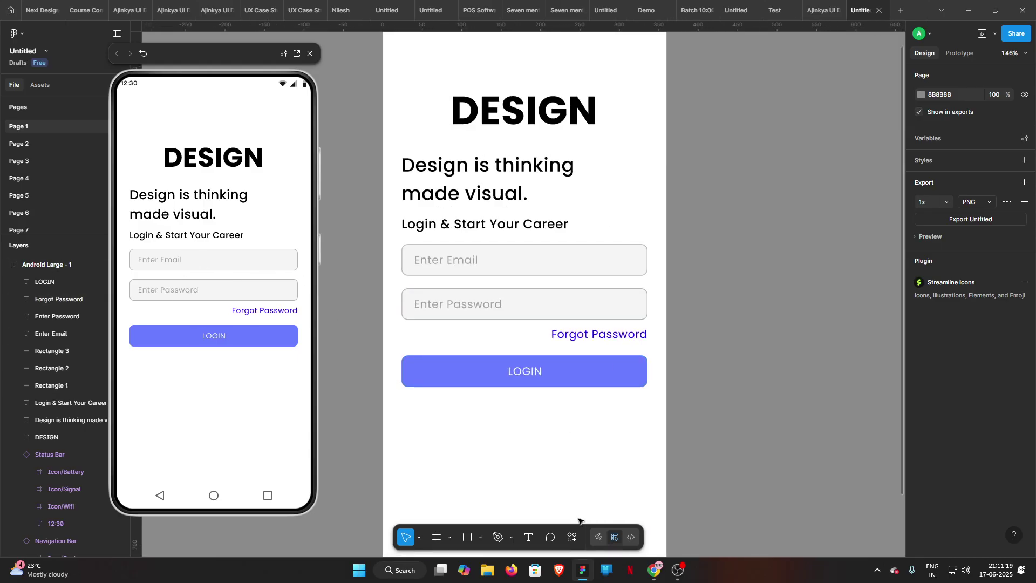
click(572, 537)
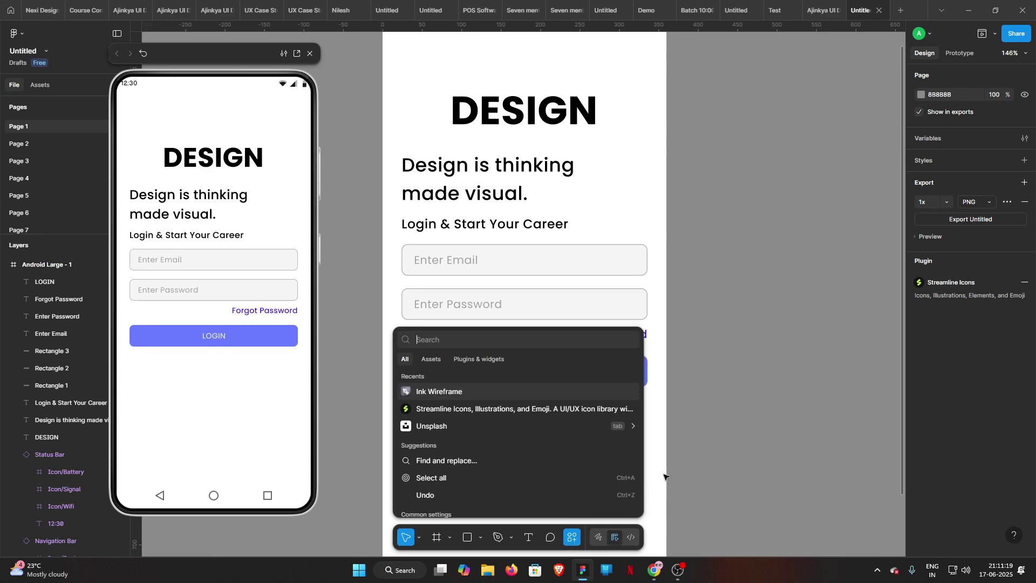
click(467, 412)
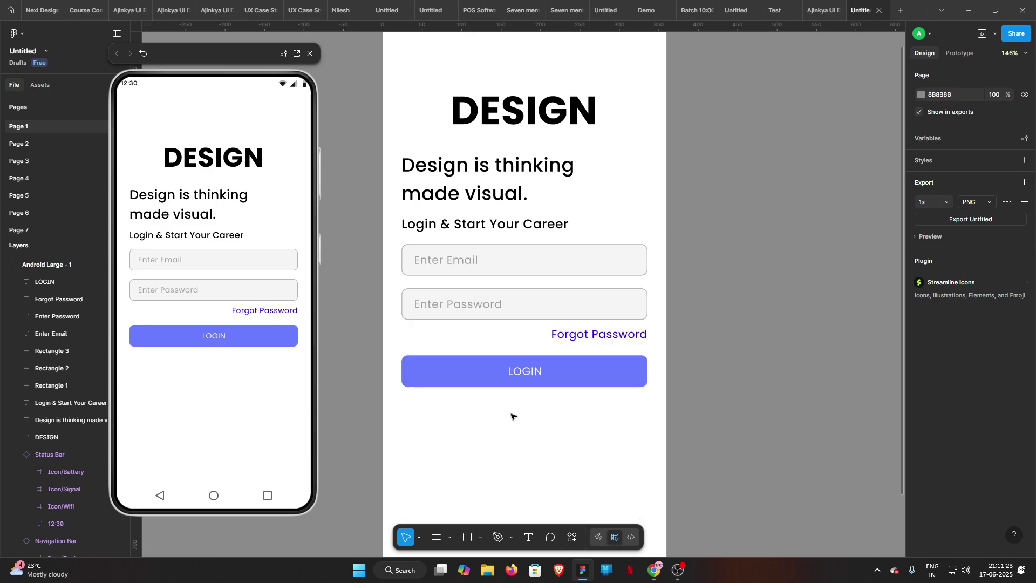
- Filter the Streamline icon library to free icons and open the Core Line - Free set
click(572, 537)
click(477, 358)
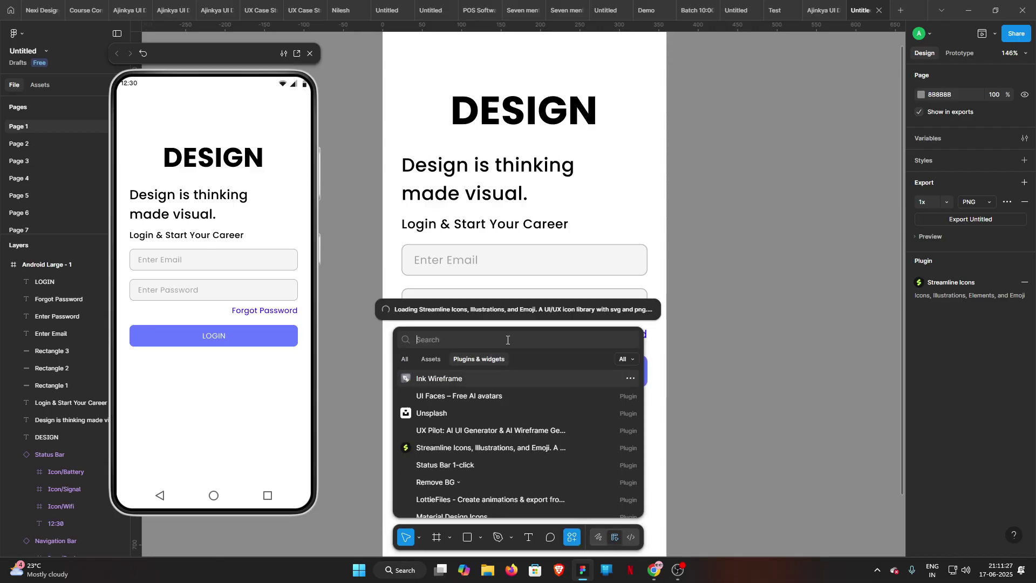
click(736, 390)
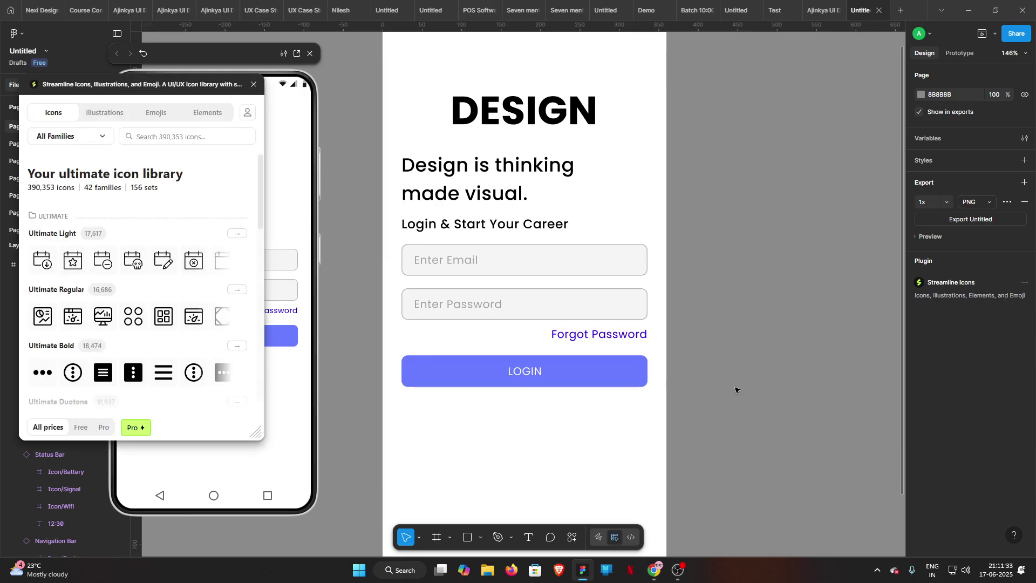
click(81, 427)
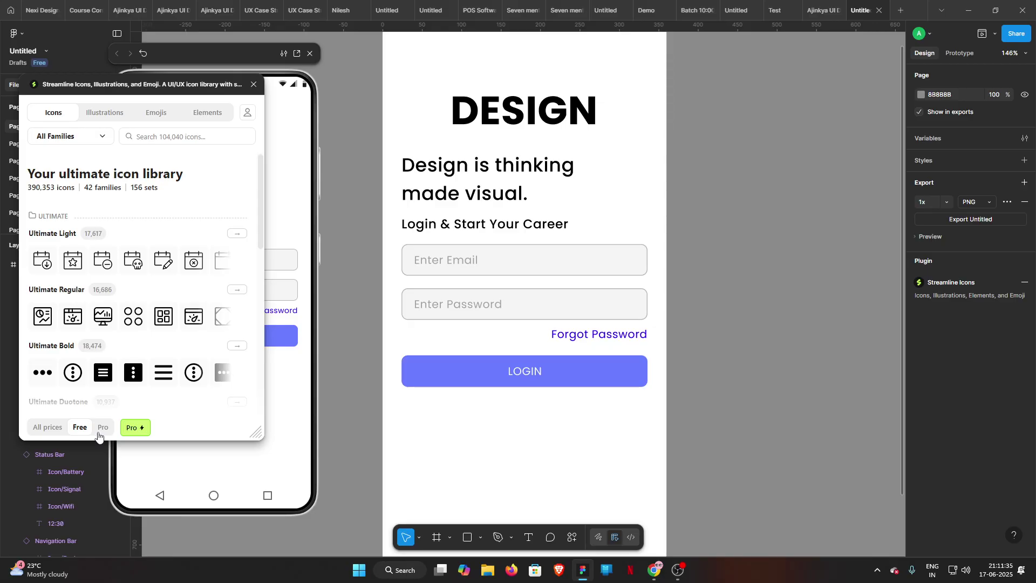
scroll(132, 301, down, 5)
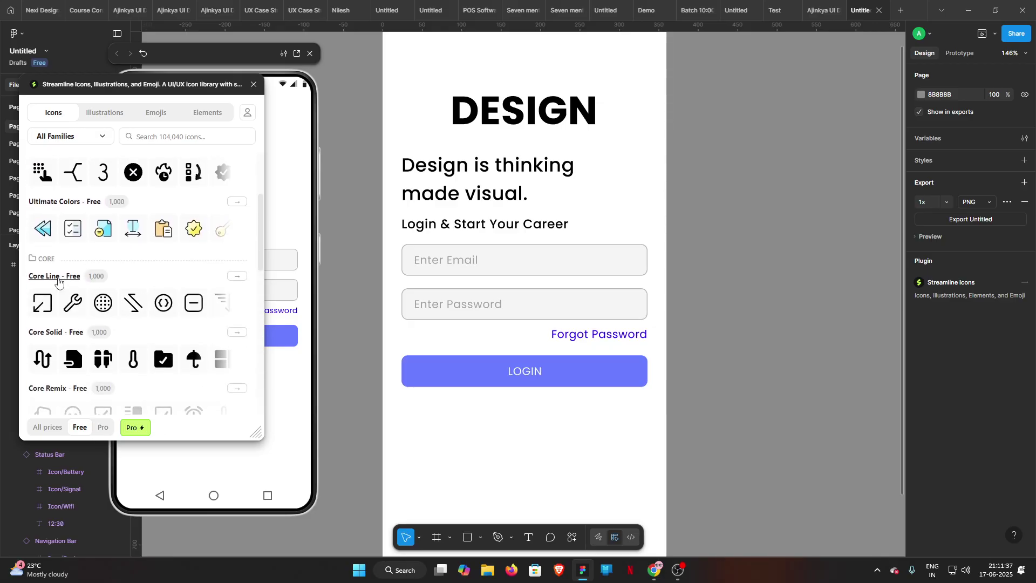
click(57, 276)
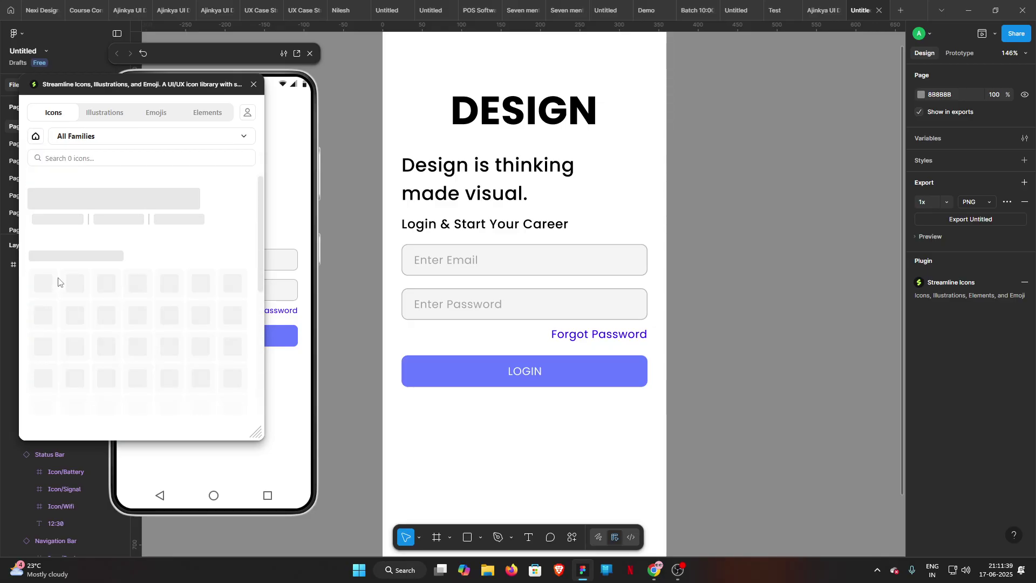
- Search the Core Line set for "EYE", insert the crossed-out eye icon and close the plugin
click(131, 158)
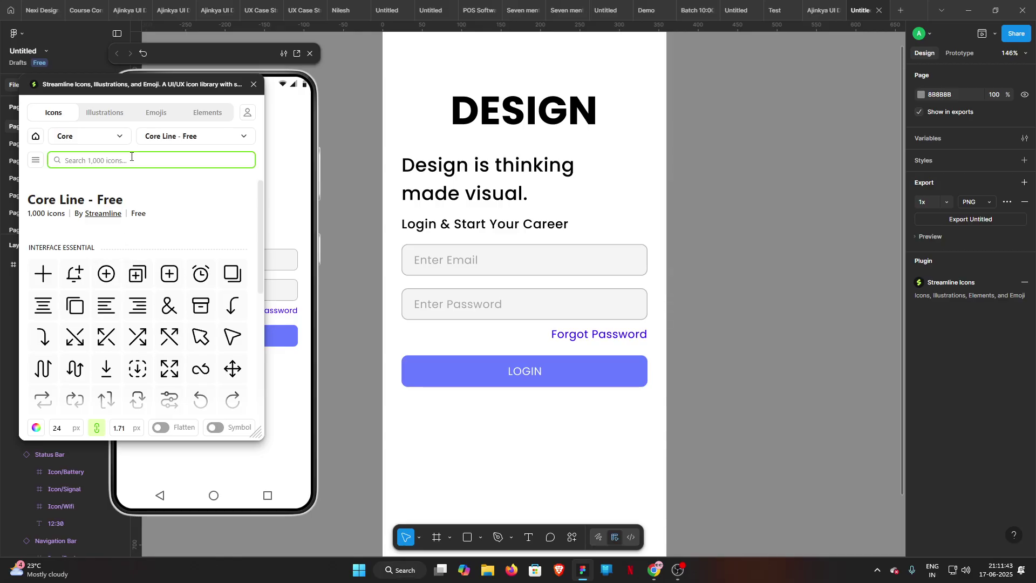
text(EYS)
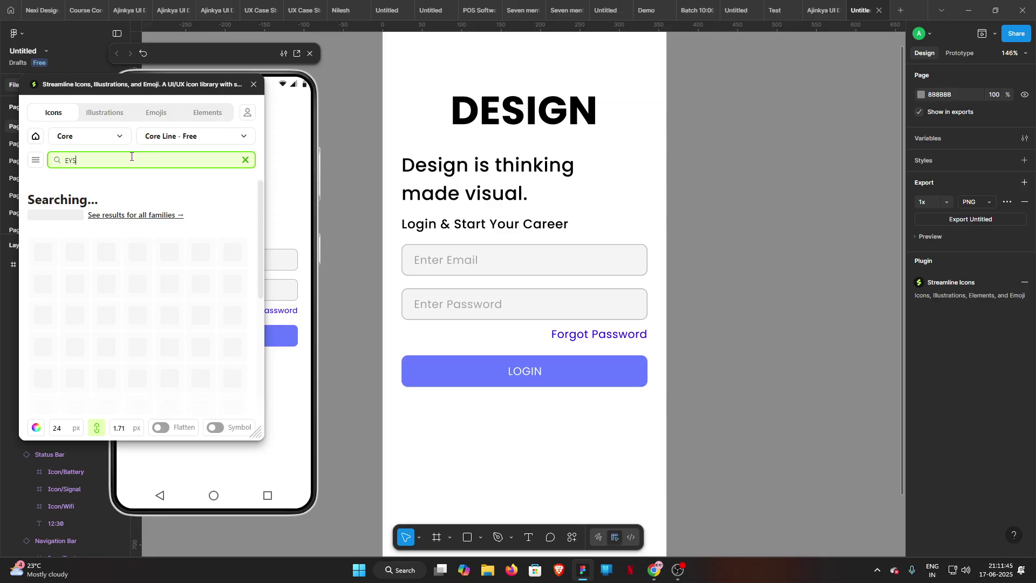
key(BackSpace)
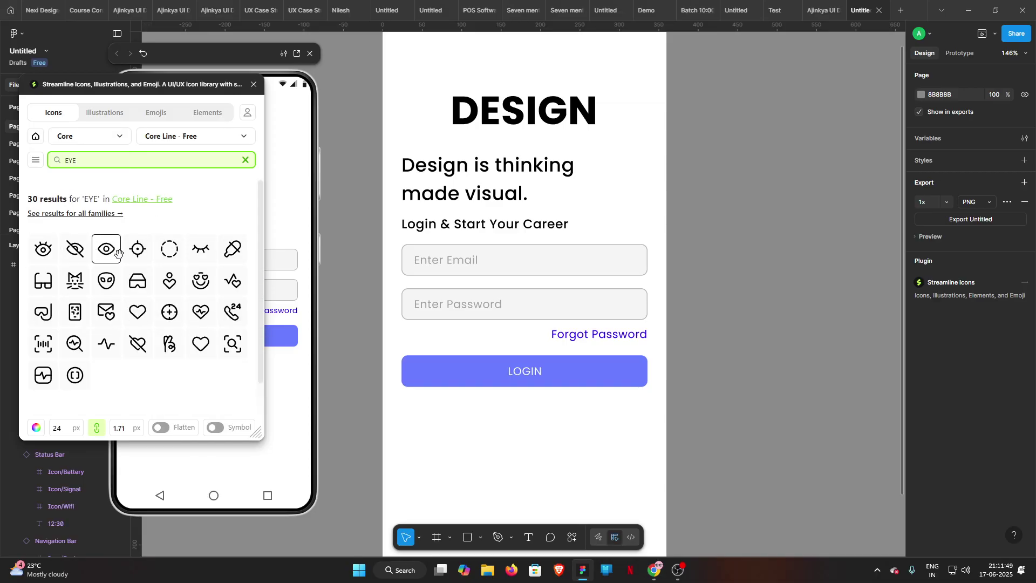
click(74, 249)
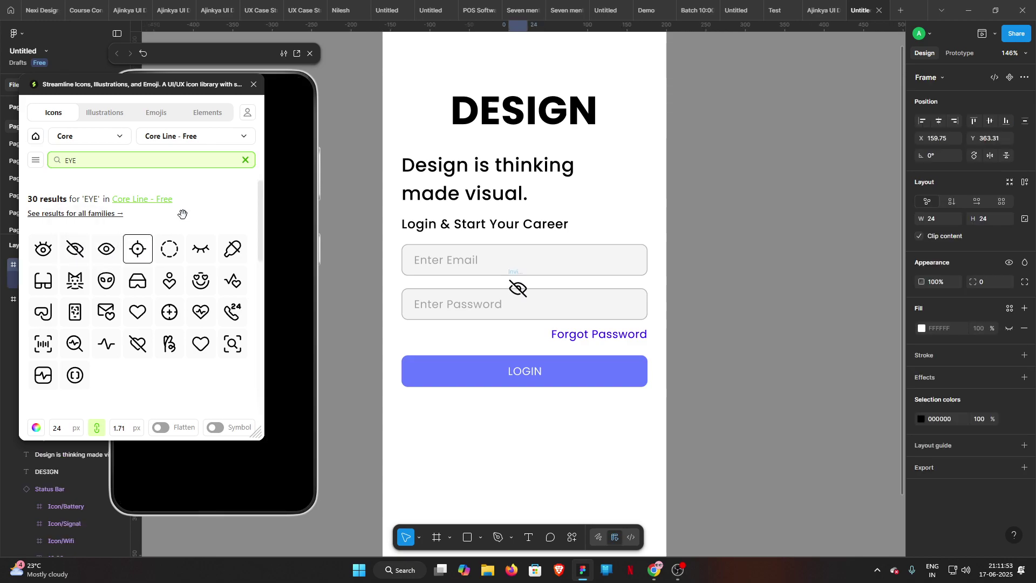
click(254, 84)
- Move the crossed-out eye icon out of and back into the frame, placing it in the password field's right end at X 296, Y 383
drag(522, 274, 694, 272)
click(734, 260)
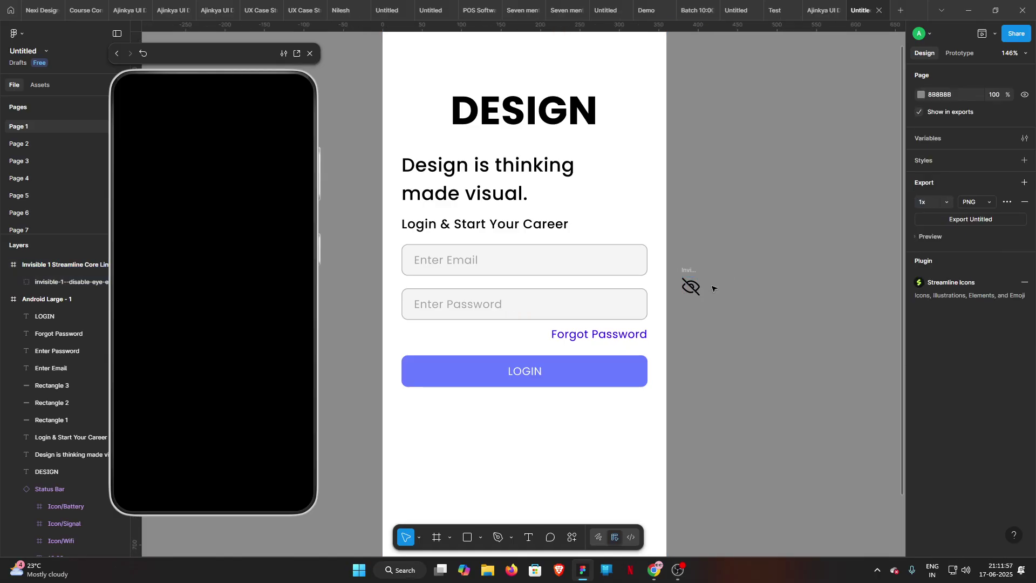
scroll(712, 288, up, 8)
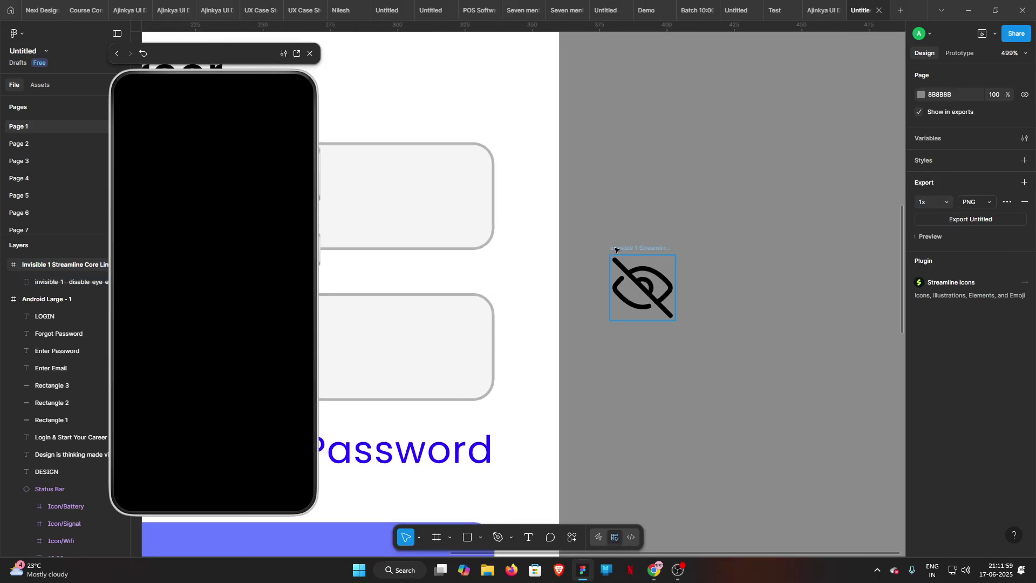
click(6, 299)
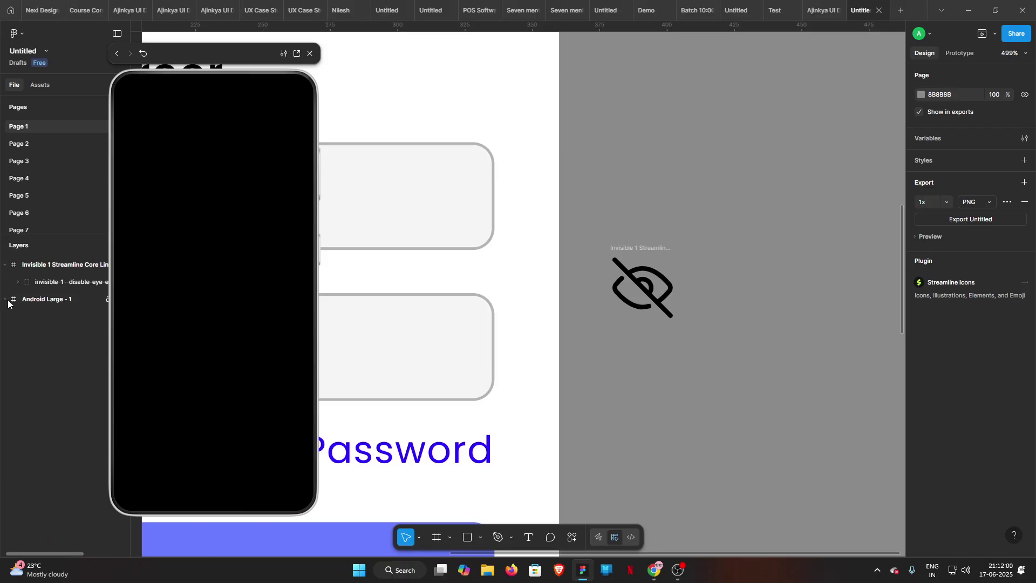
click(32, 266)
click(700, 194)
scroll(700, 194, down, 8)
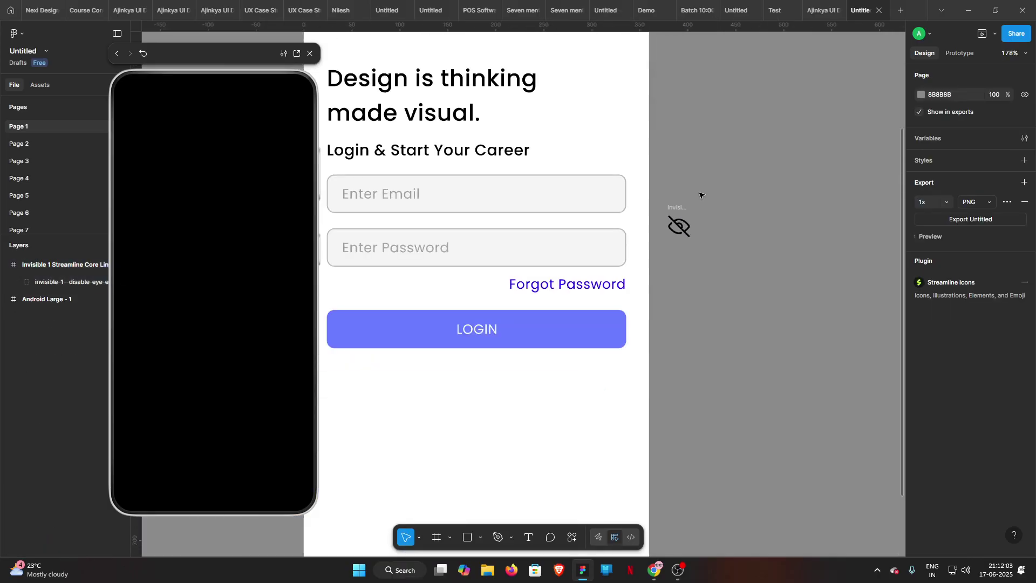
drag(679, 215, 601, 229)
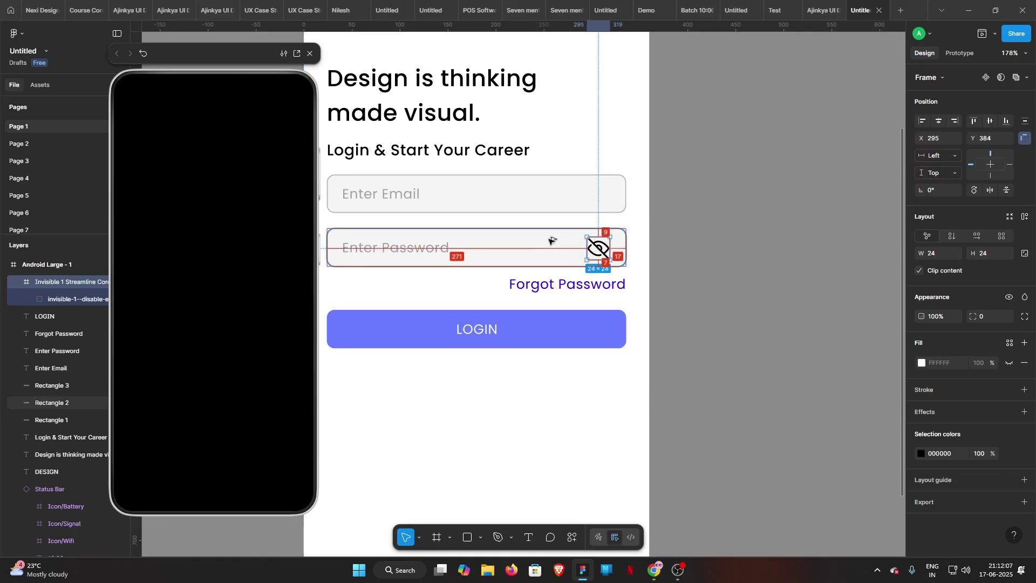
key(Up)
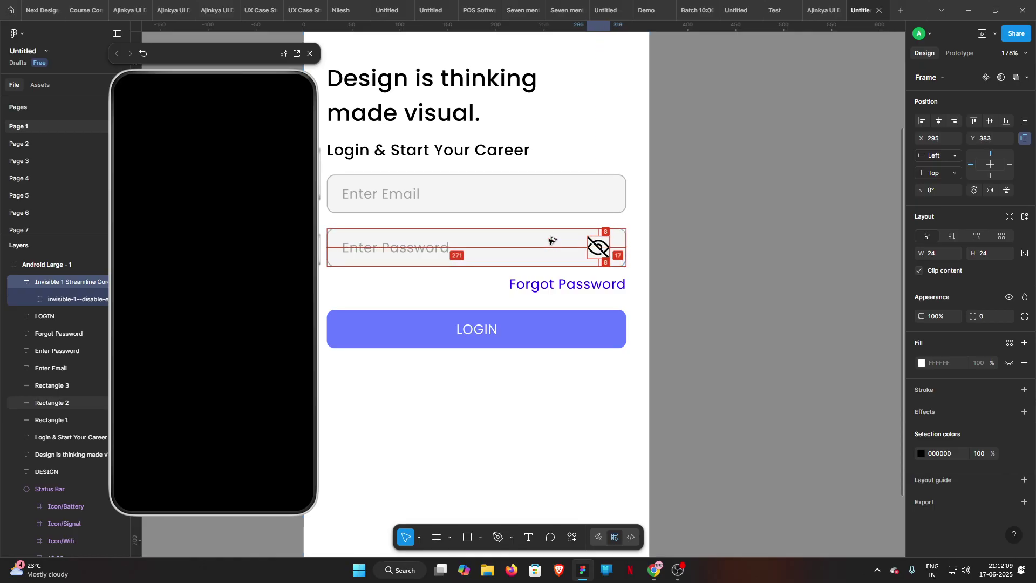
click(673, 266)
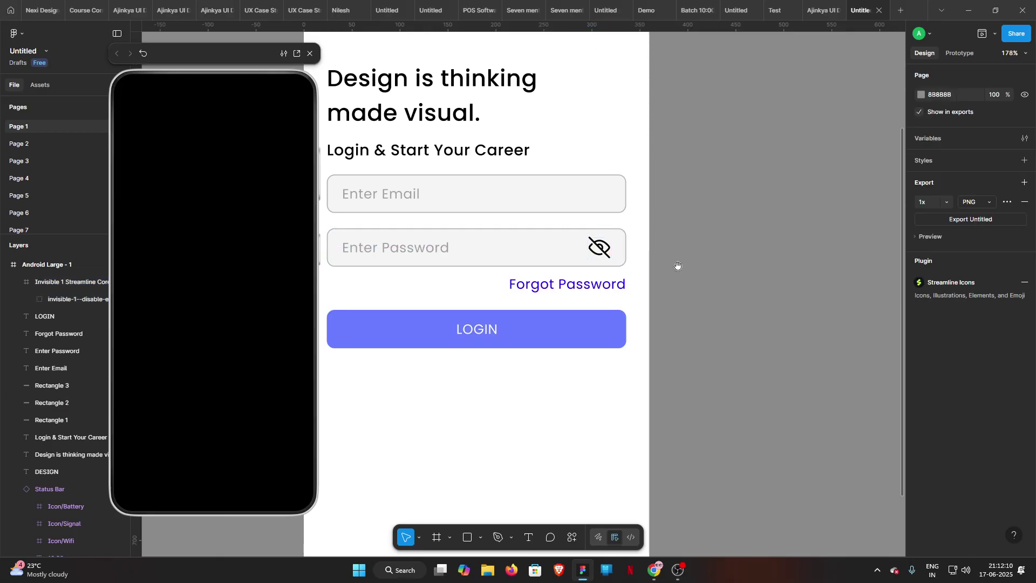
- Copy the "Enter Password" text's fill A1A1A1 and apply it to the crossed-out eye icon
scroll(673, 265, left, 3)
click(504, 257)
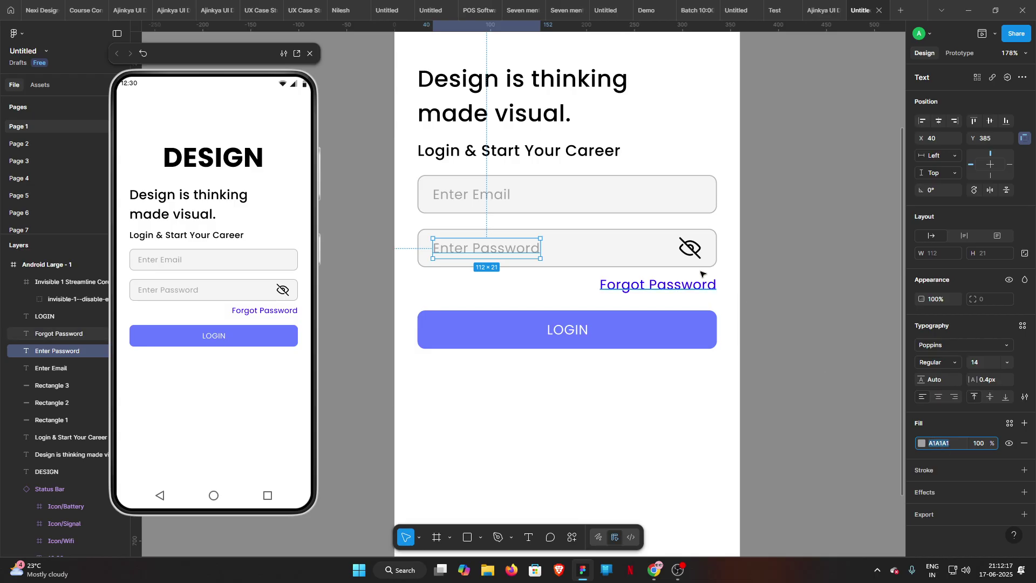
click(690, 248)
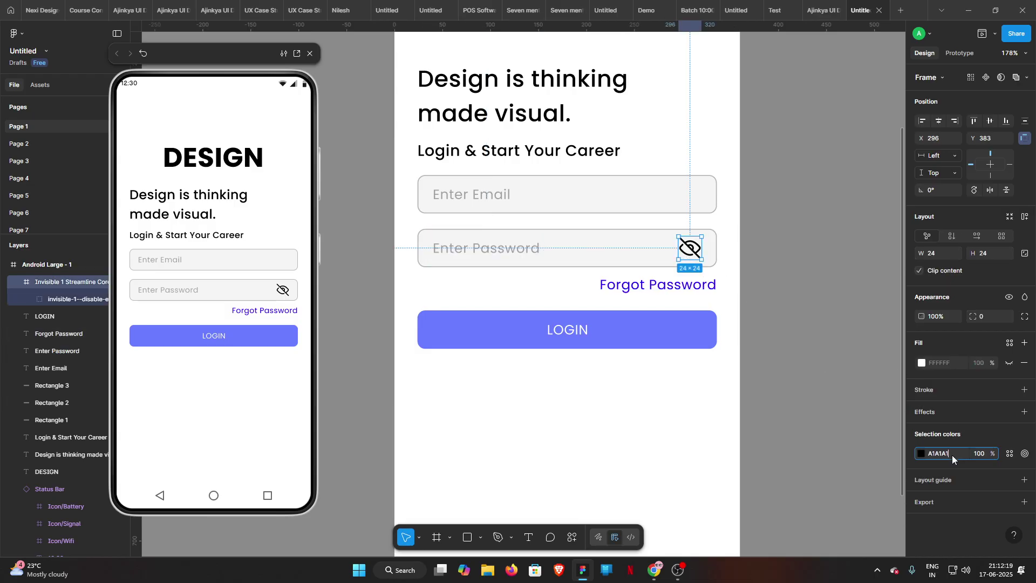
click(748, 352)
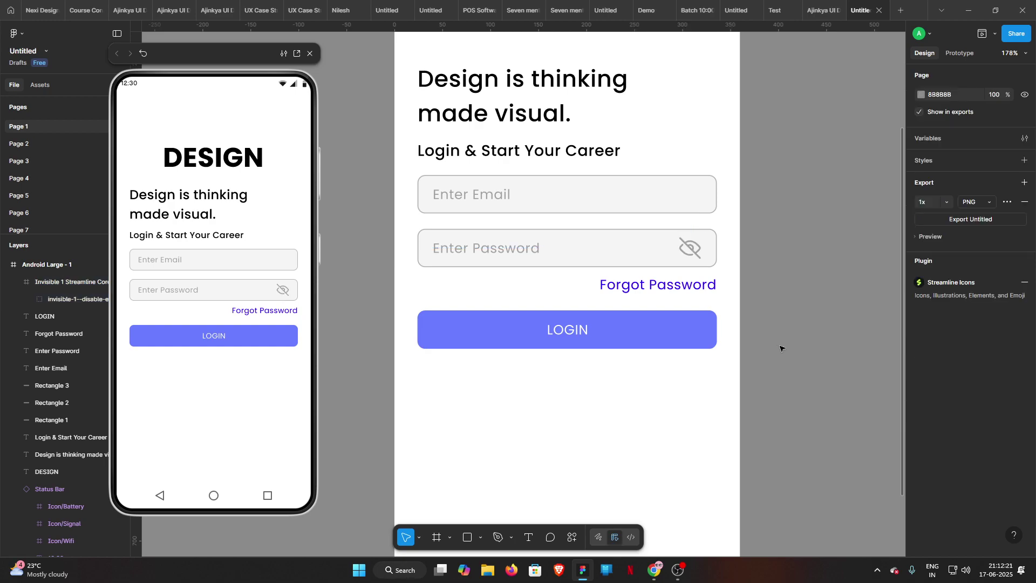
- Duplicate the "Forgot Password" text below the LOGIN button, centred horizontally in the frame, at Y 516
drag(821, 276, 749, 312)
scroll(754, 312, down, 5)
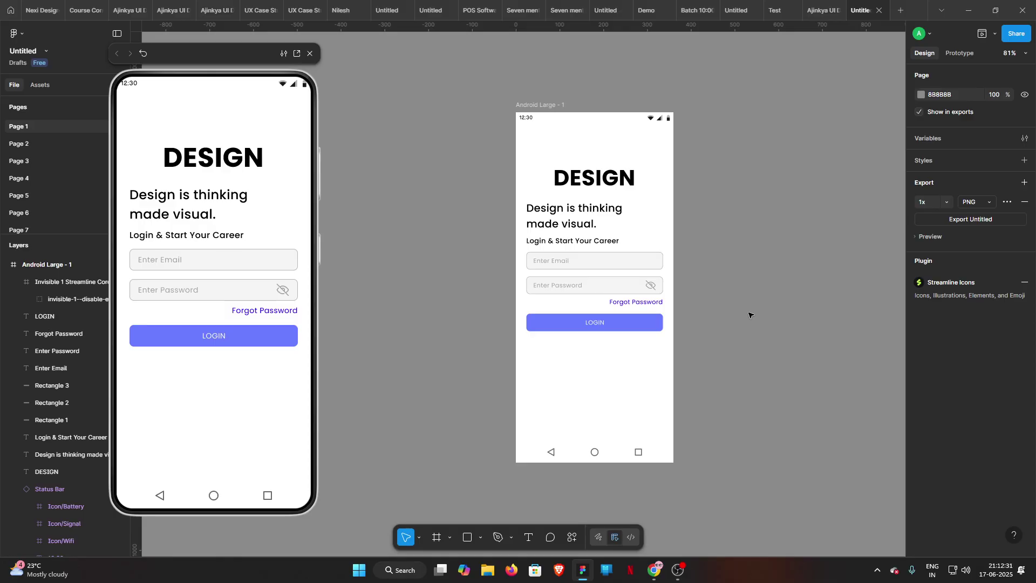
drag(629, 302, 591, 345)
click(939, 122)
scroll(587, 346, up, 3)
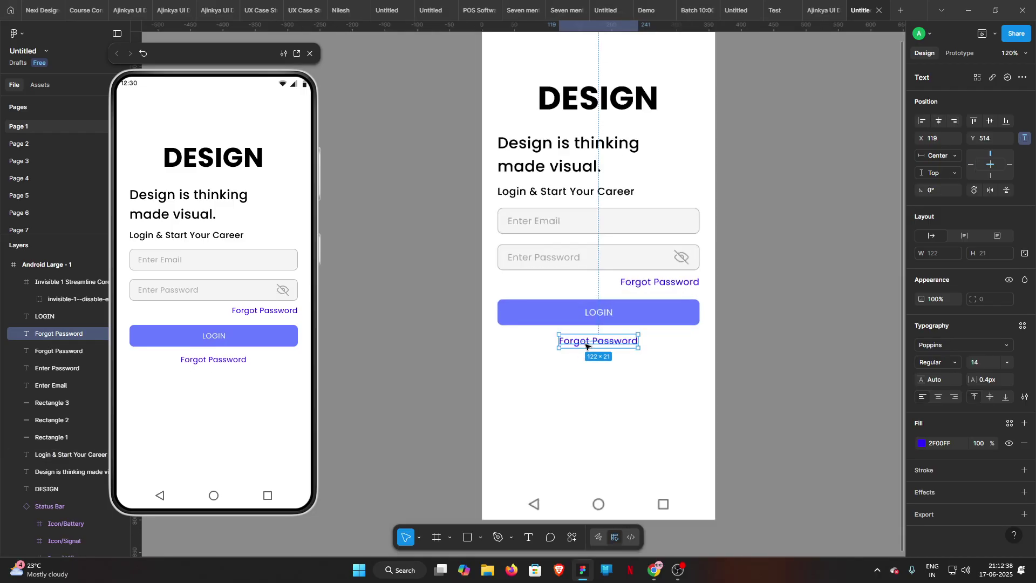
scroll(587, 346, up, 5)
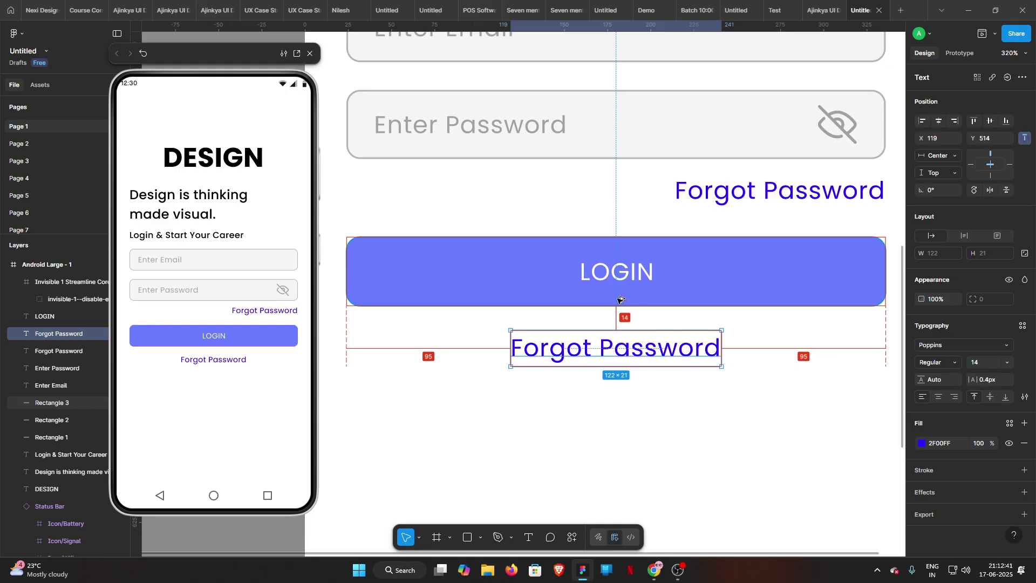
key(Down)
key(Down)
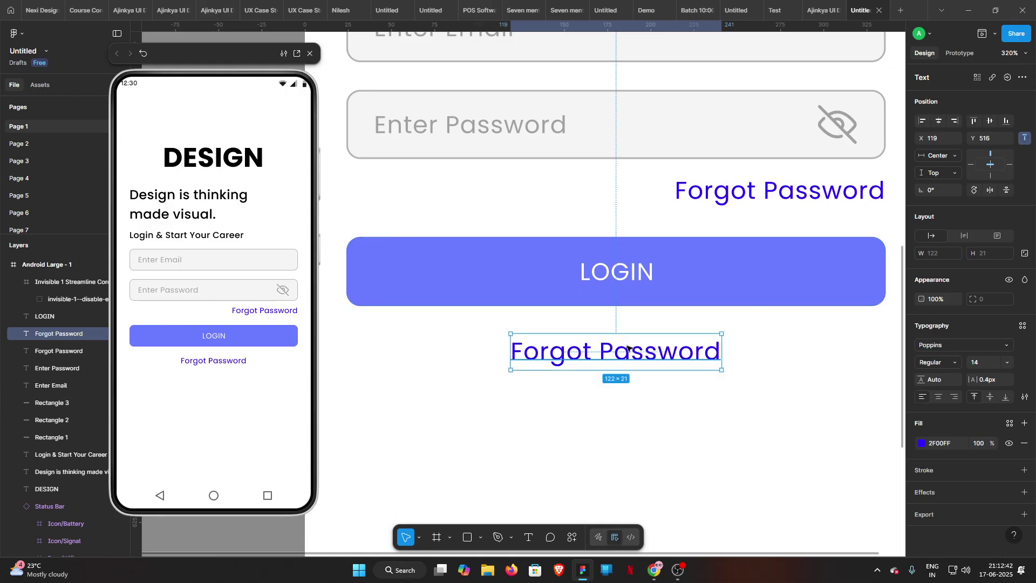
- Replace the copied text below the LOGIN button with "Don’t Have Account Sign In"
double_click(626, 348)
text(Dont H)
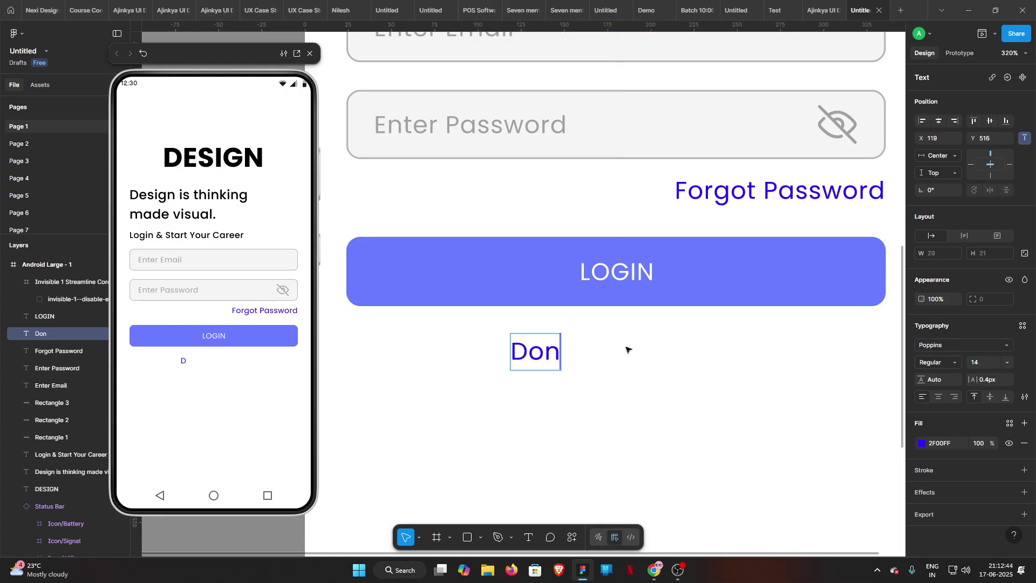
key(BackSpace)
key(BackSpace)
key(BackSpace)
text(’t Have AN)
key(BackSpace)
text(ccont)
key(BackSpace)
key(BackSpace)
text(unt SIgn)
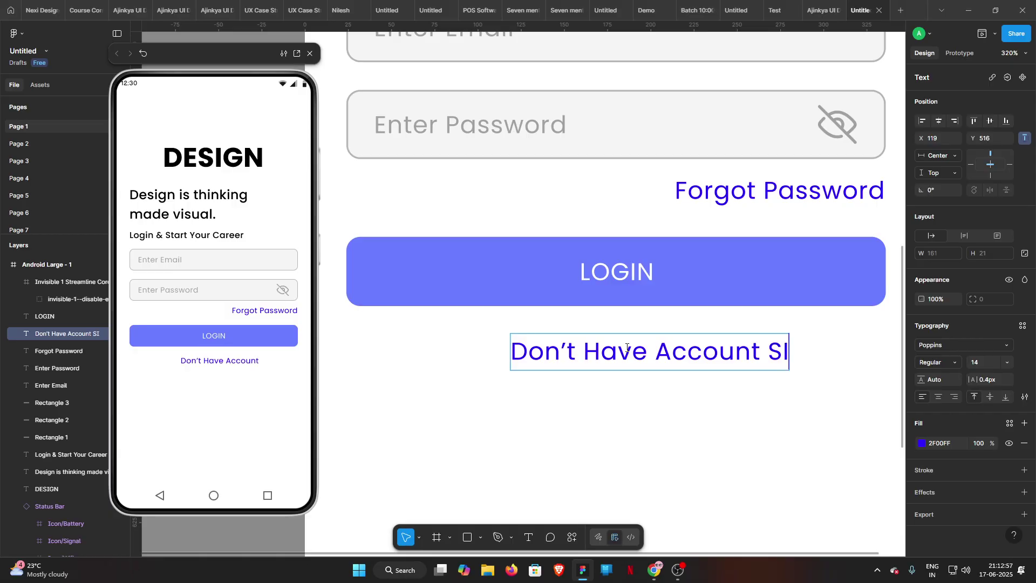
key(BackSpace)
key(BackSpace)
key(BackSpace)
text(ign IN)
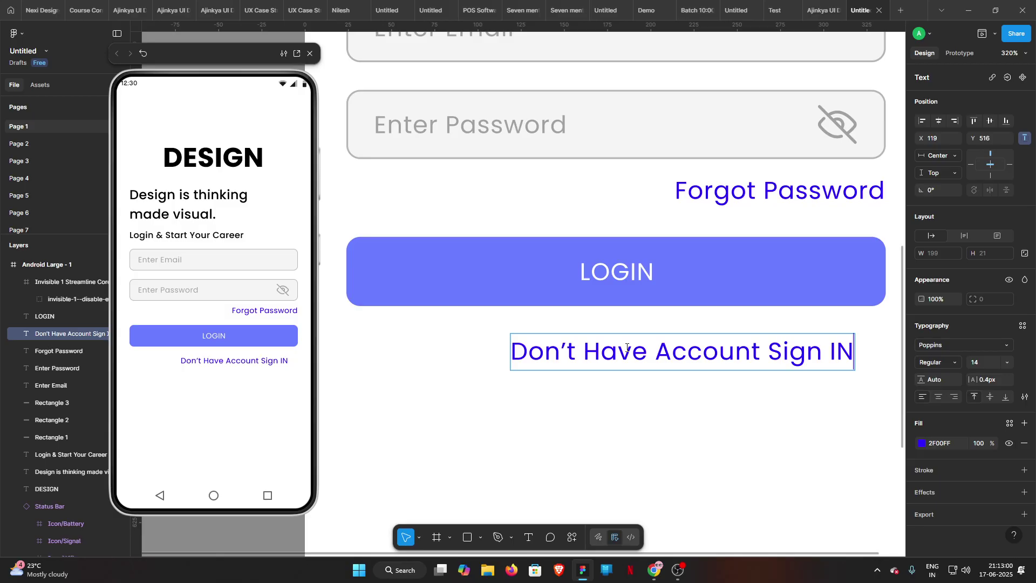
key(BackSpace)
text(n)
key(Escape)
- Add a question mark after "Account" and make the words "Sign In" bold
double_click(766, 352)
click(766, 352)
key(BackSpace)
text(?)
drag(782, 352, 882, 357)
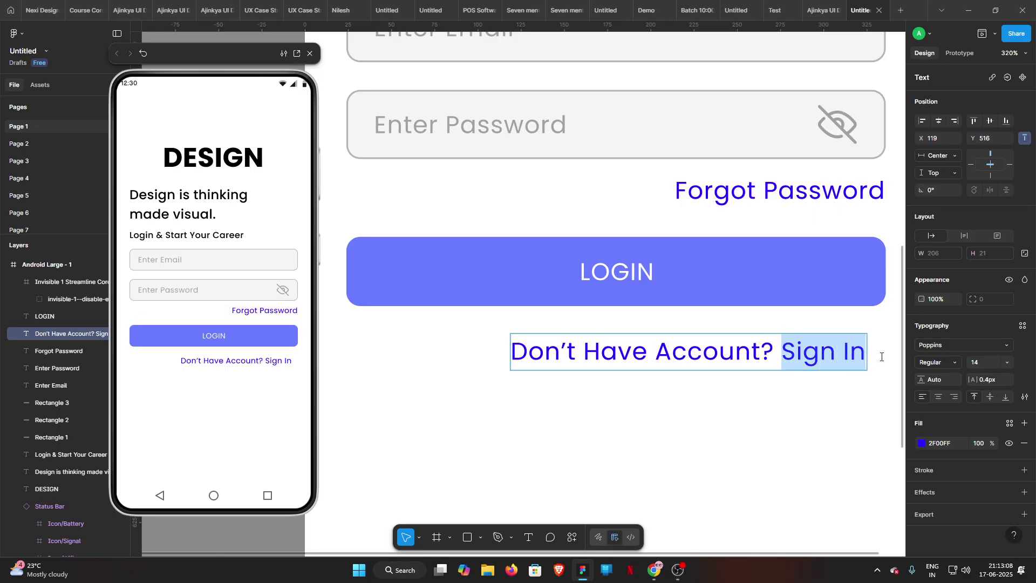
key(ctrl+b)
- Set the fill of only the words "Don’t Have Account?" to black, 000000
click(692, 349)
drag(774, 351, 503, 348)
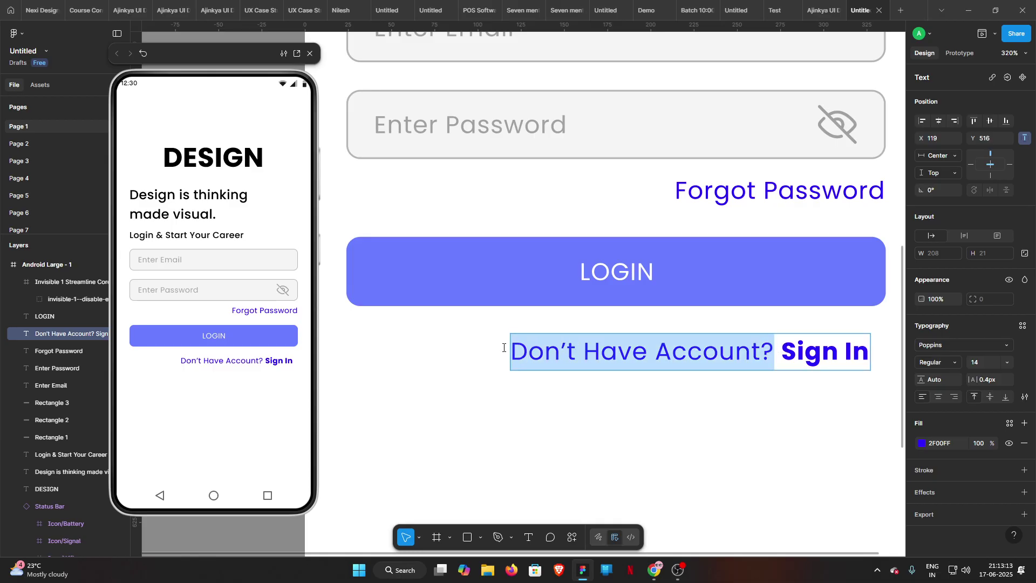
click(921, 443)
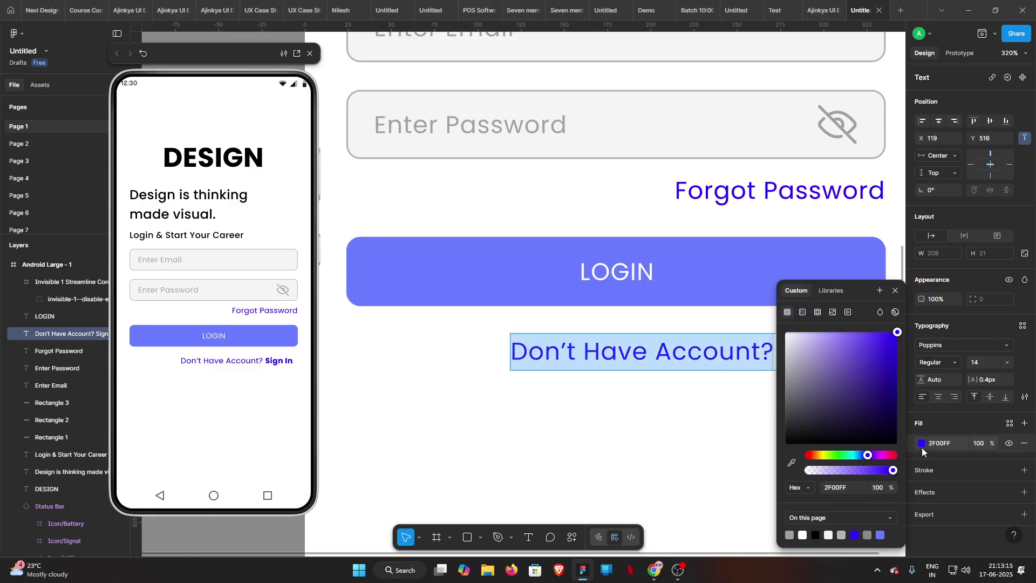
drag(809, 410, 778, 466)
key(Escape)
key(Escape)
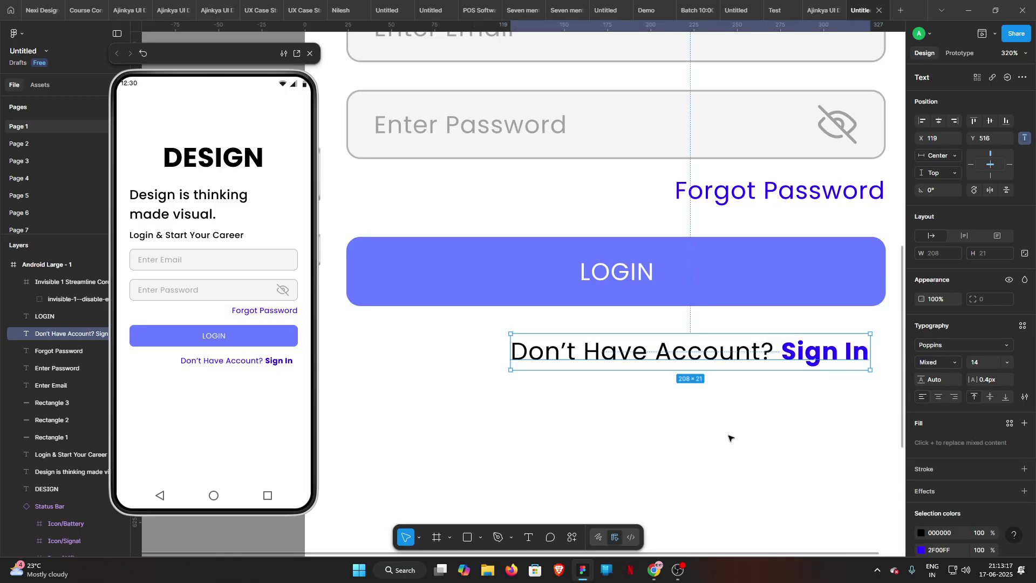
key(Escape)
- Centre the "Don’t Have Account? Sign In" text horizontally in the frame
scroll(729, 437, down, 3)
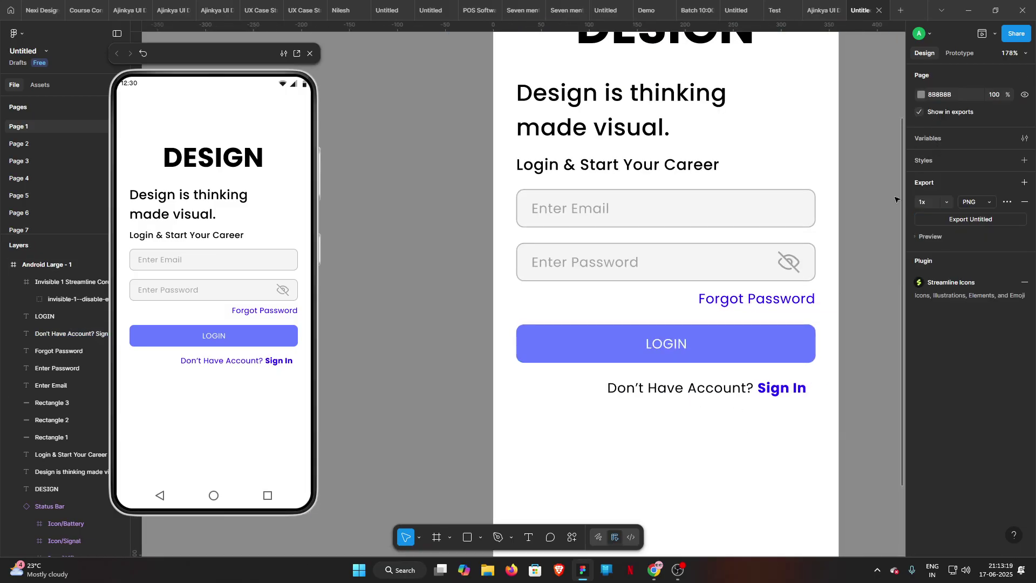
click(723, 388)
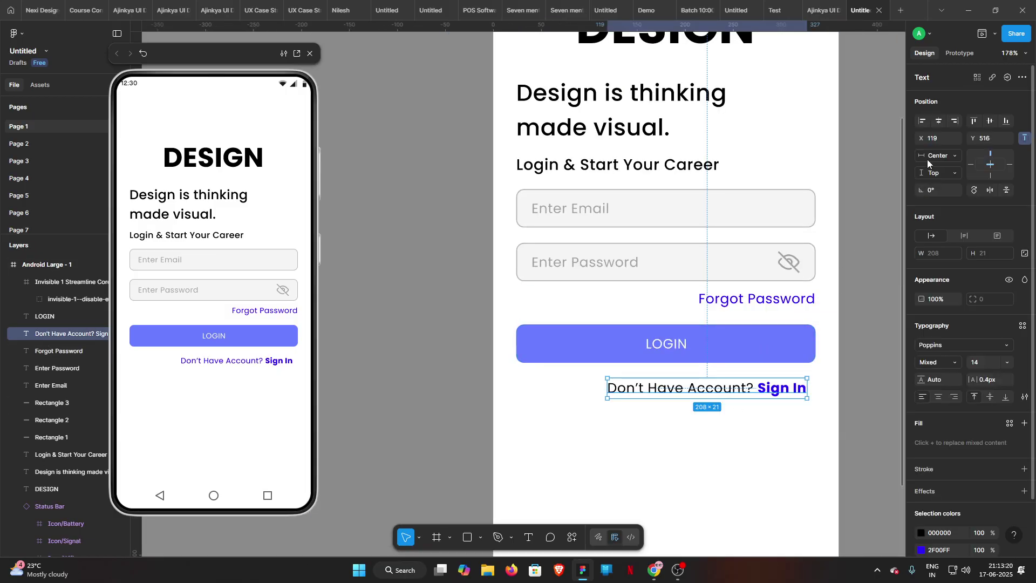
click(938, 123)
click(862, 338)
scroll(858, 354, down, 1)
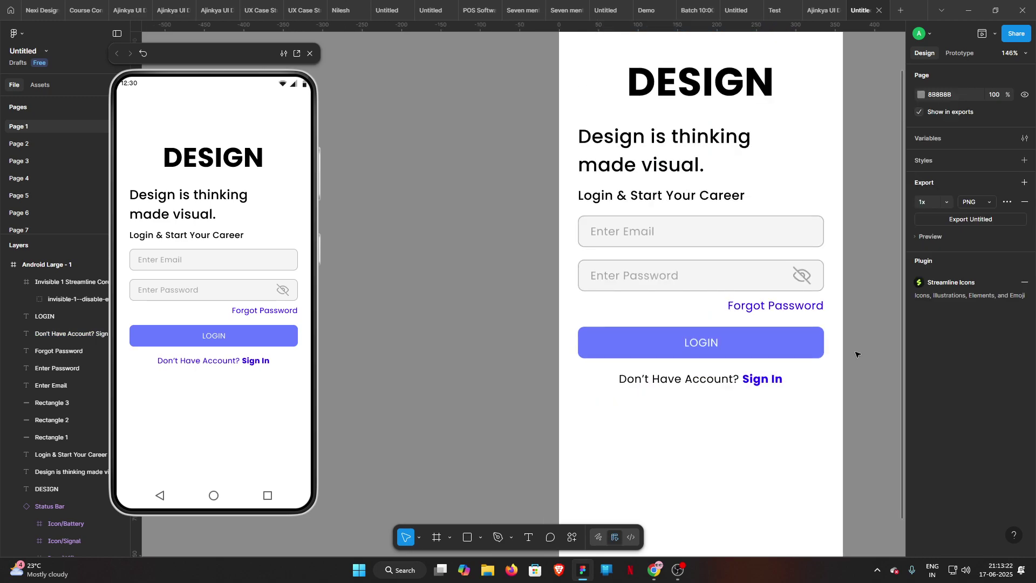
scroll(857, 354, down, 2)
scroll(809, 324, right, 2)
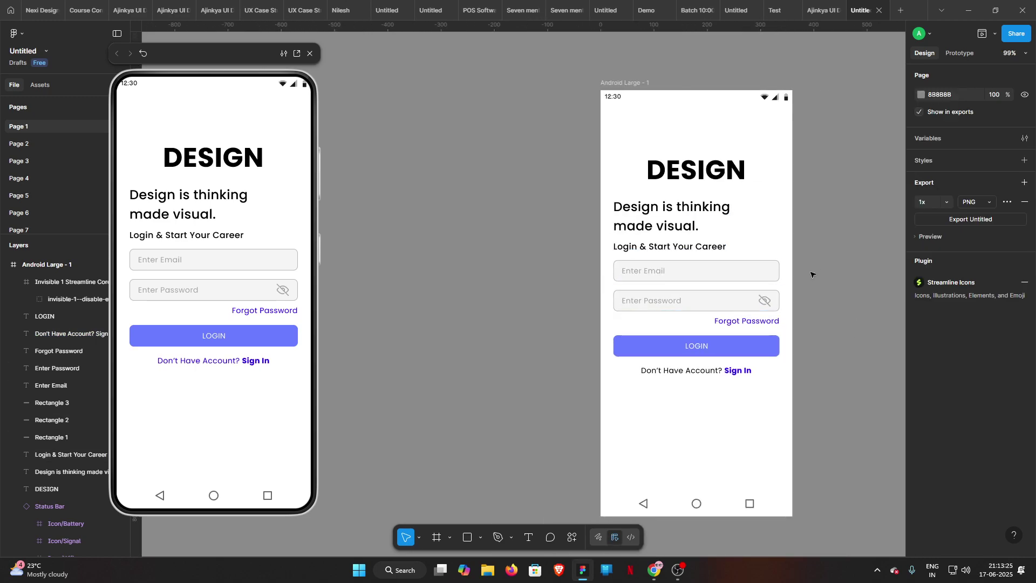
scroll(810, 286, down, 2)
drag(810, 294, 747, 295)
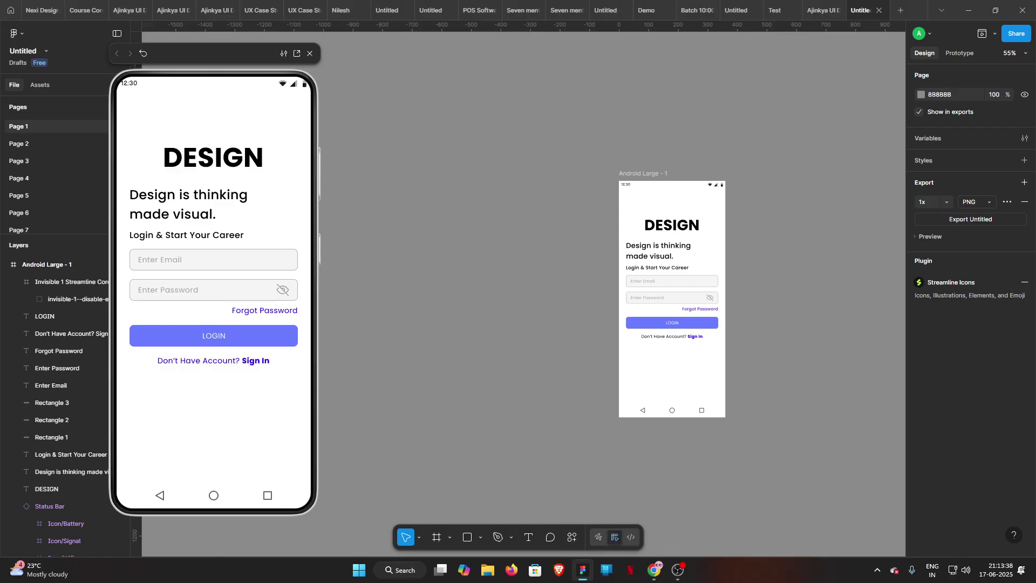
- Switch to Chrome, search Google for mobbin and open the Mobbin design inspiration site
click(653, 570)
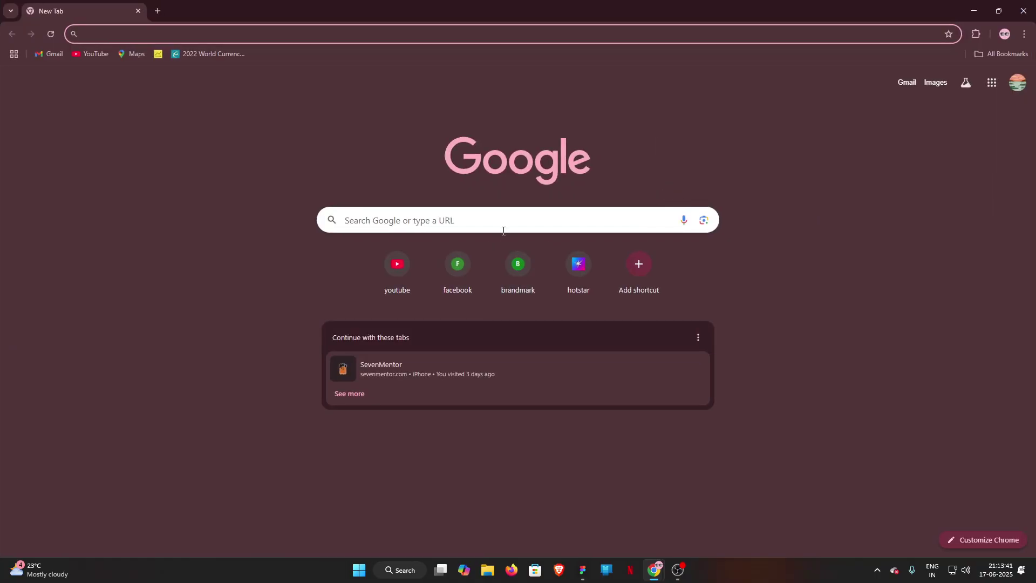
click(504, 229)
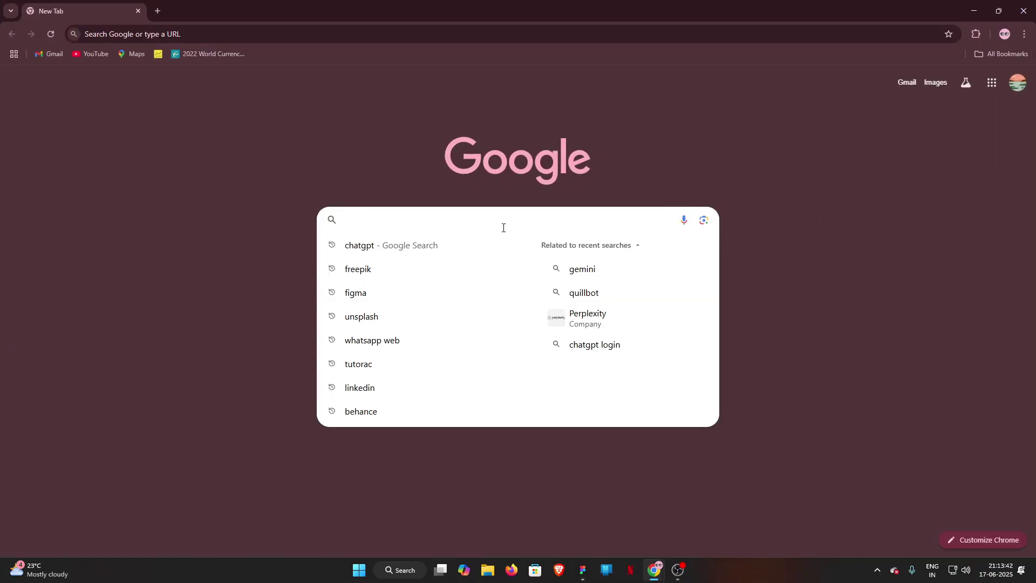
text(Mo)
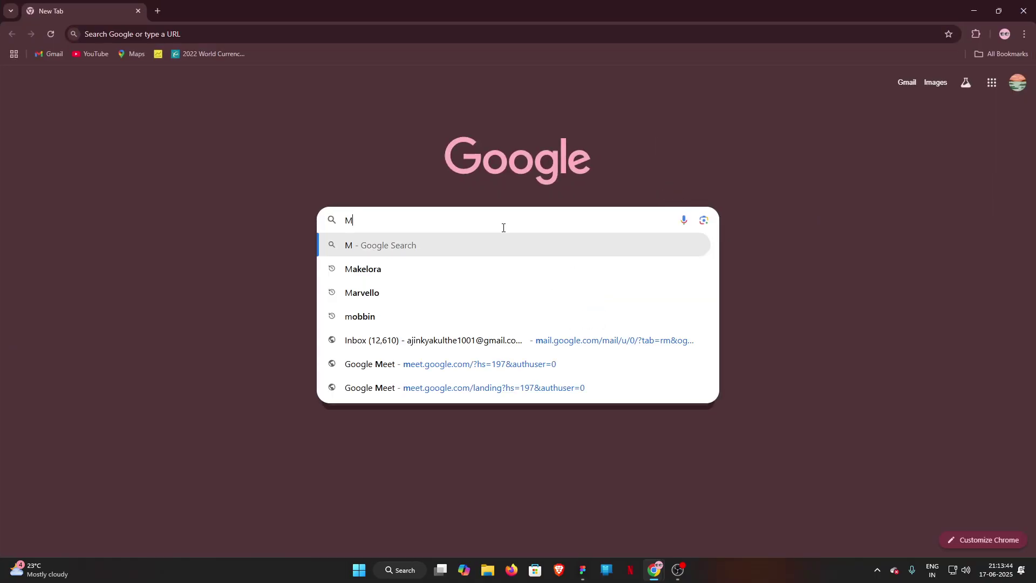
key(BackSpace)
text(b)
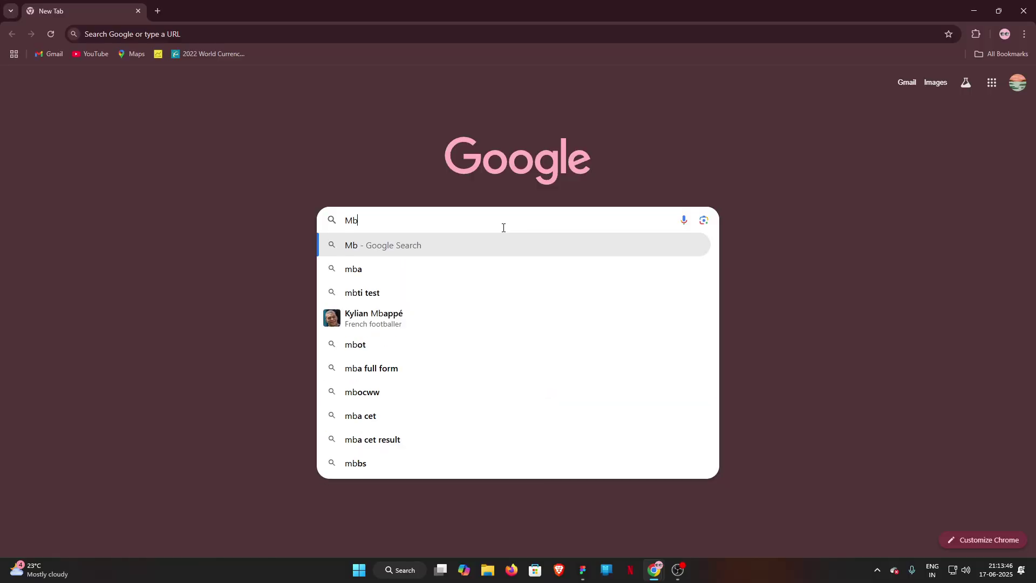
key(BackSpace)
key(Down)
key(Return)
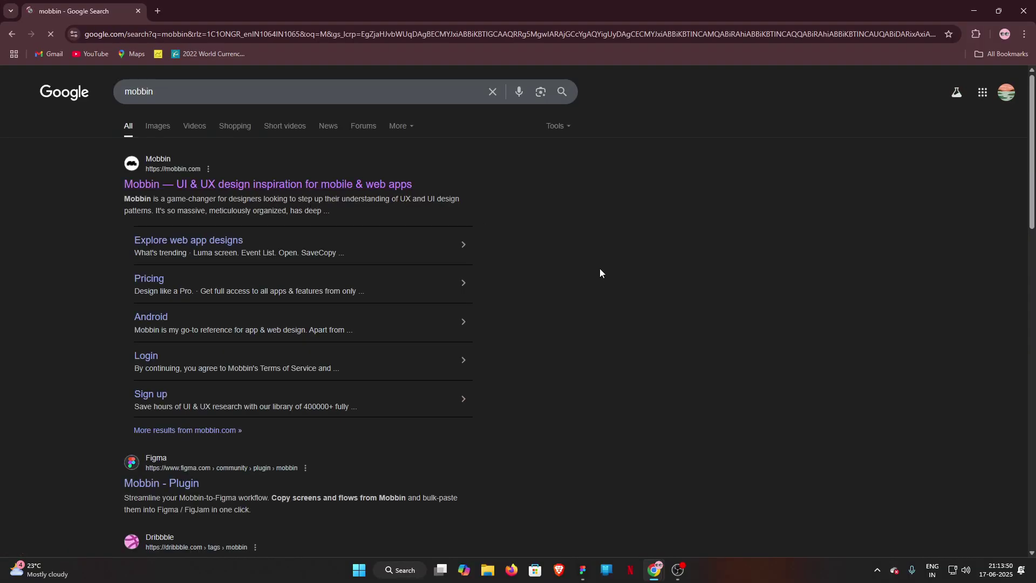
click(215, 183)
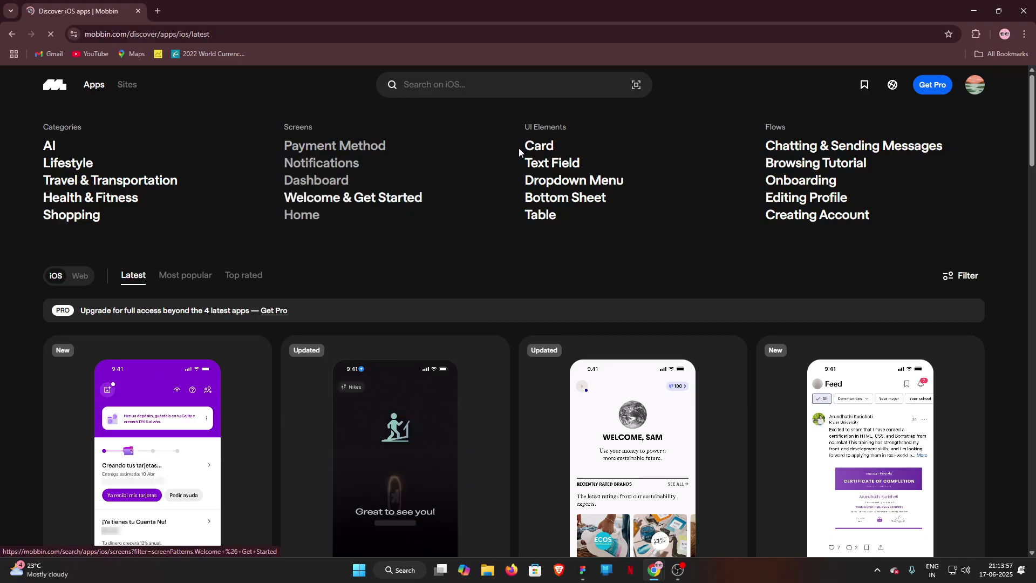
- Browse Mobbin's latest iOS apps for design references and return to the category overview
mouse_move(307, 147)
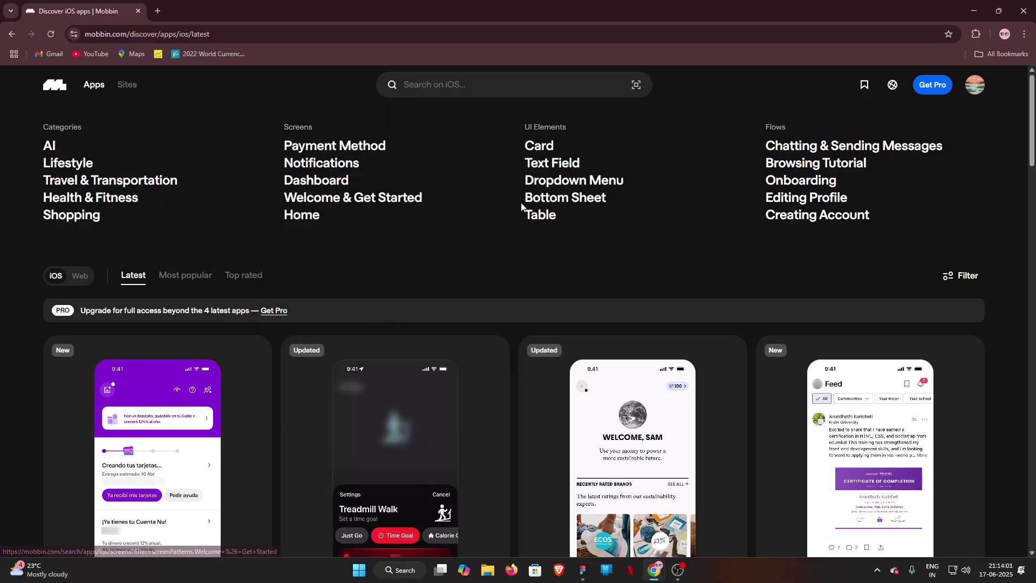
scroll(521, 204, down, 6)
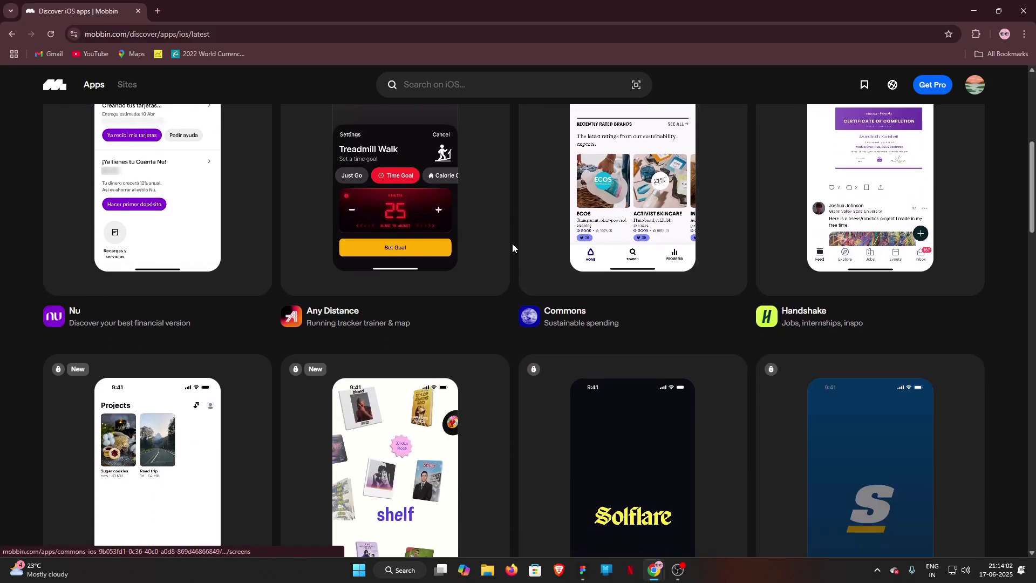
scroll(513, 244, down, 5)
scroll(497, 254, down, 5)
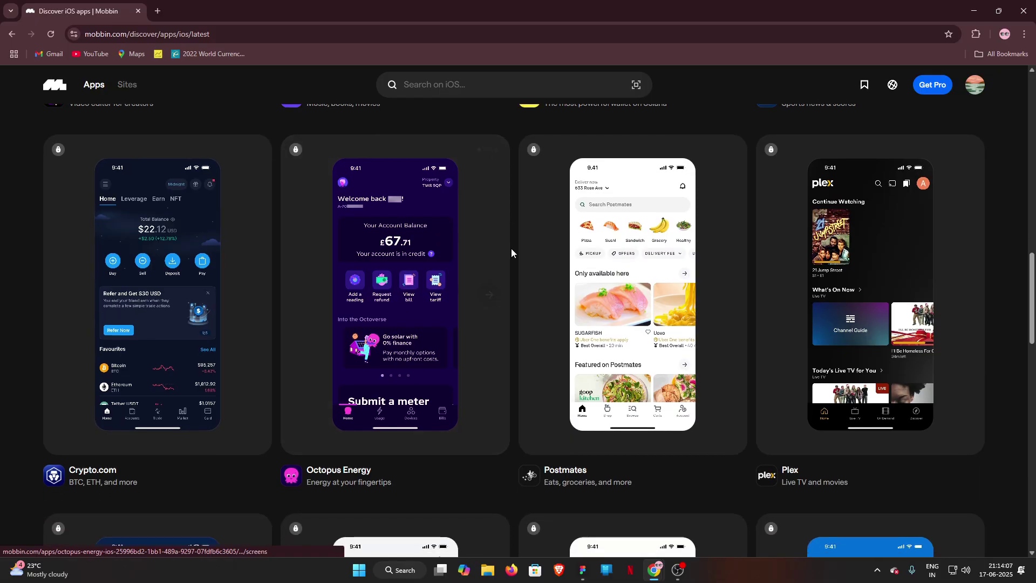
scroll(512, 252, down, 5)
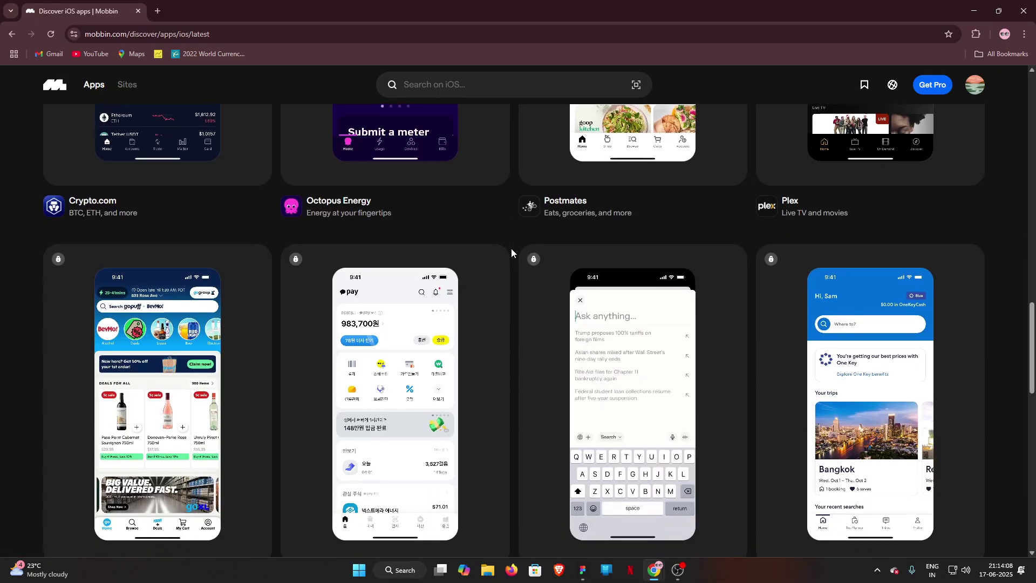
scroll(512, 253, down, 8)
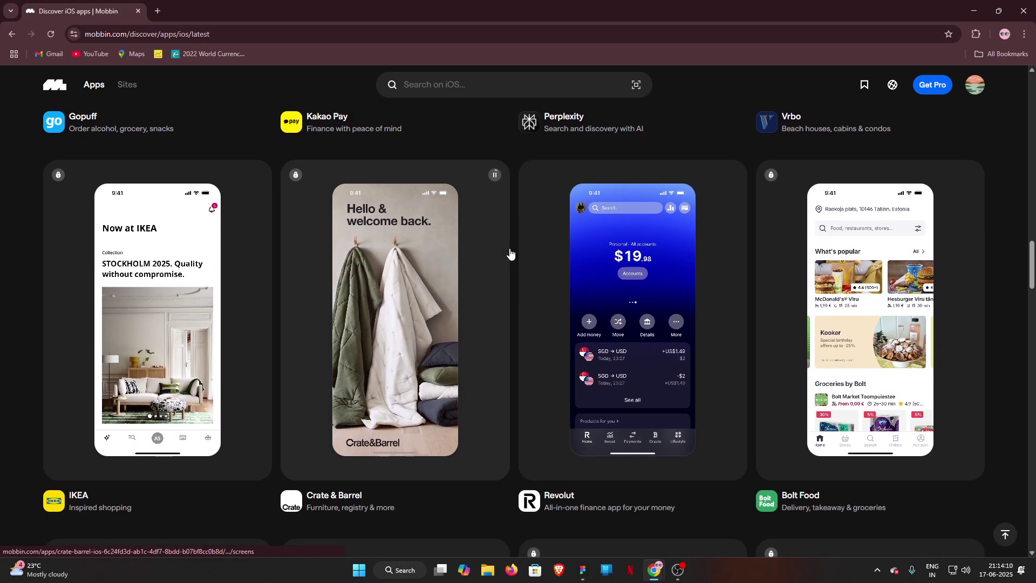
scroll(510, 254, down, 7)
scroll(510, 254, down, 7)
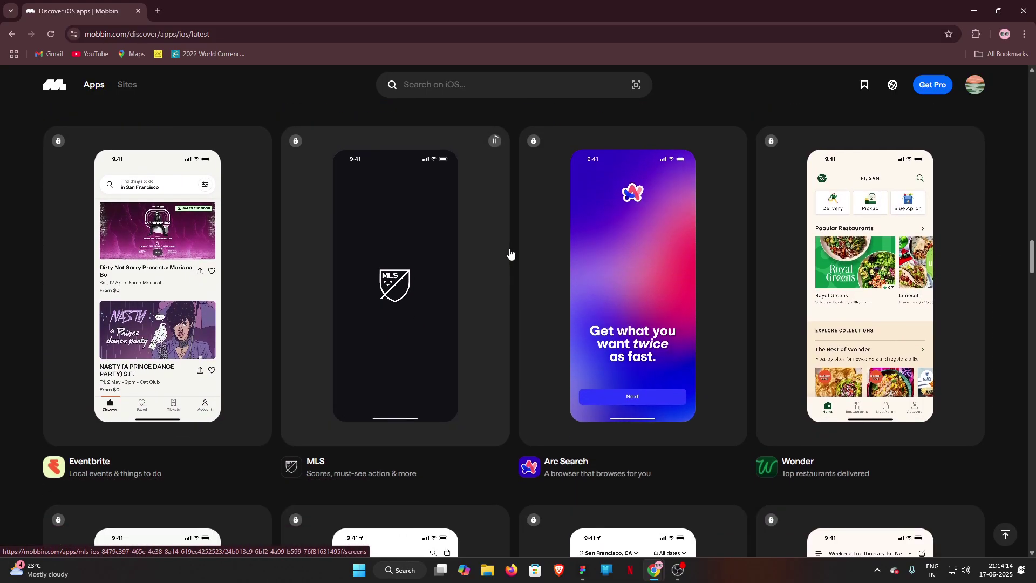
scroll(510, 254, down, 7)
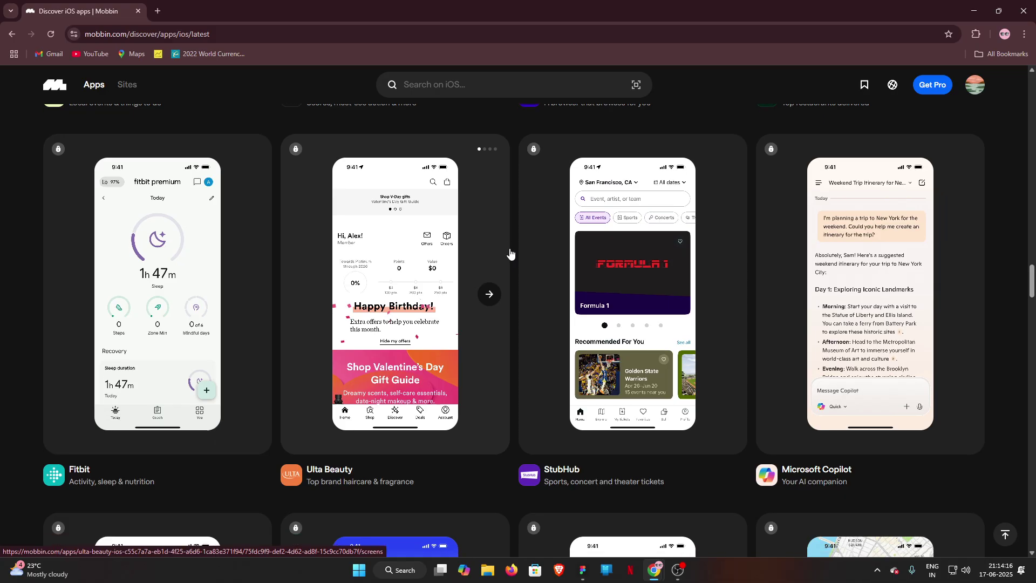
scroll(510, 254, down, 6)
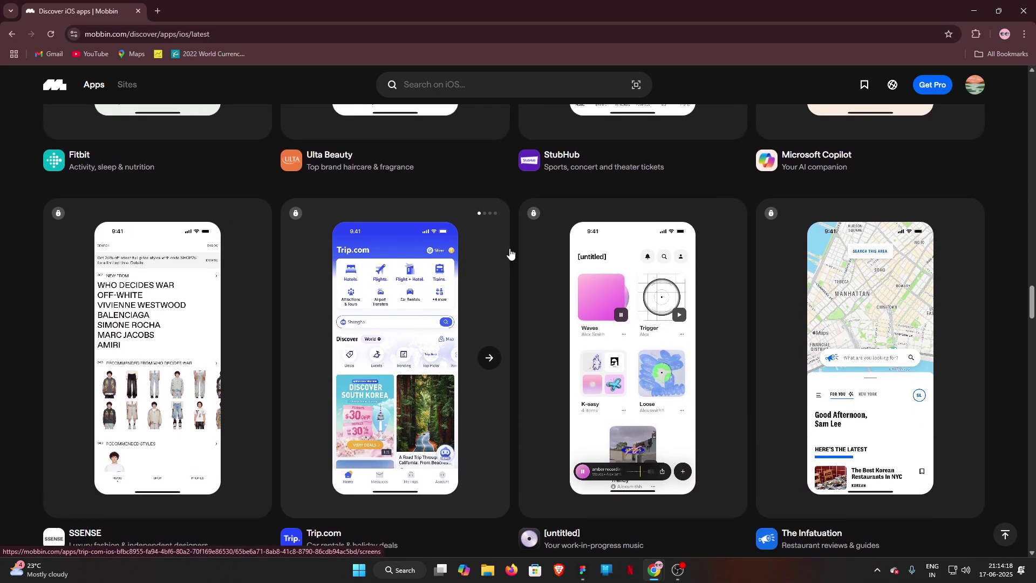
scroll(510, 253, up, 1)
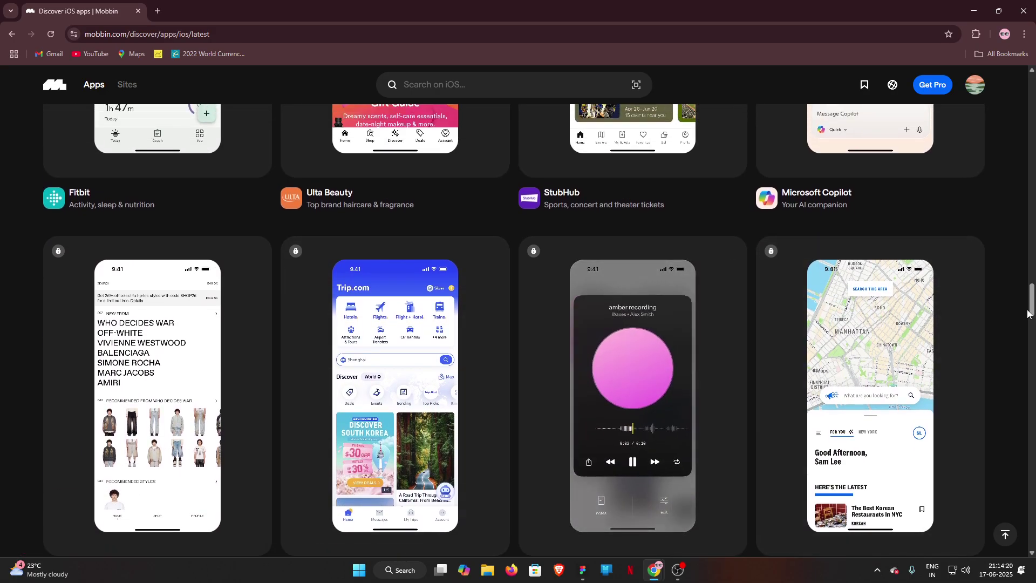
drag(1032, 305, 1030, 81)
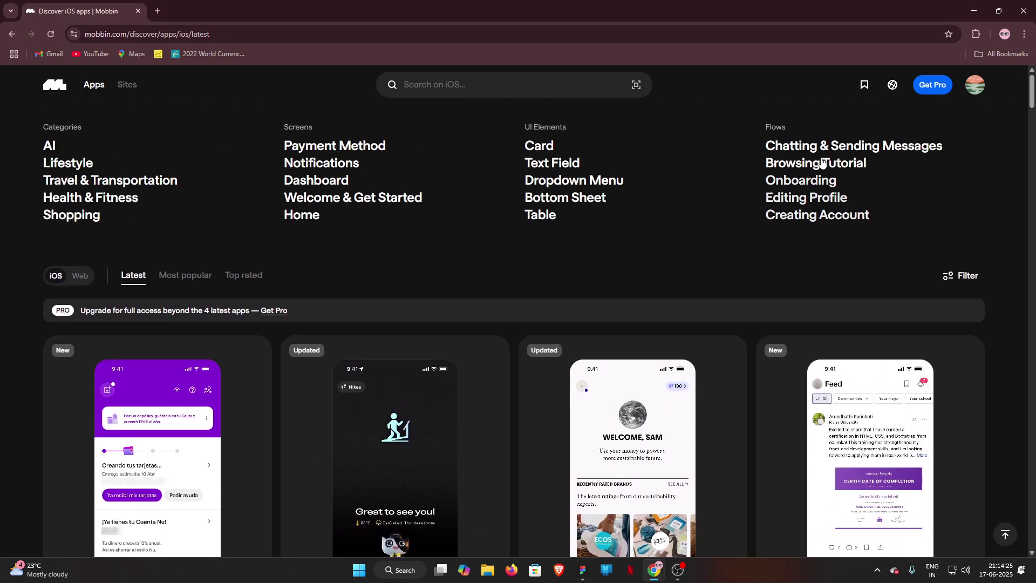
- Look over the UI element and screen categories and open the Home screens collection
mouse_move(548, 152)
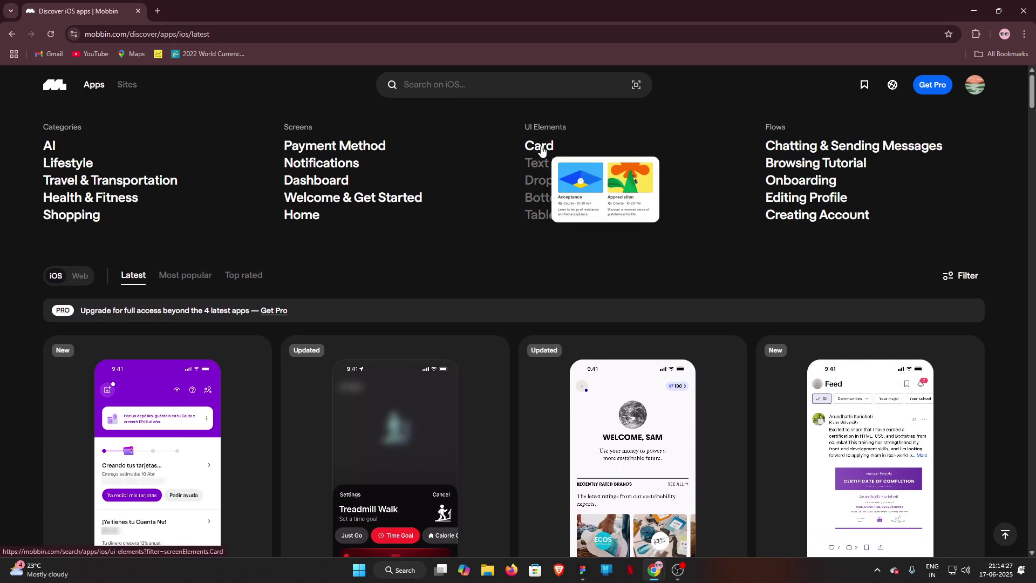
mouse_move(305, 190)
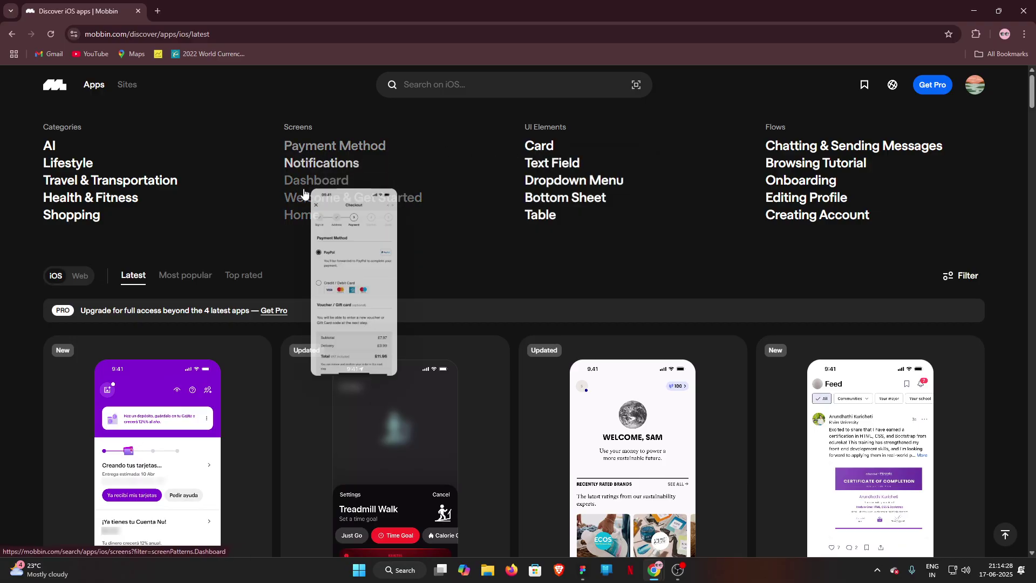
mouse_move(299, 215)
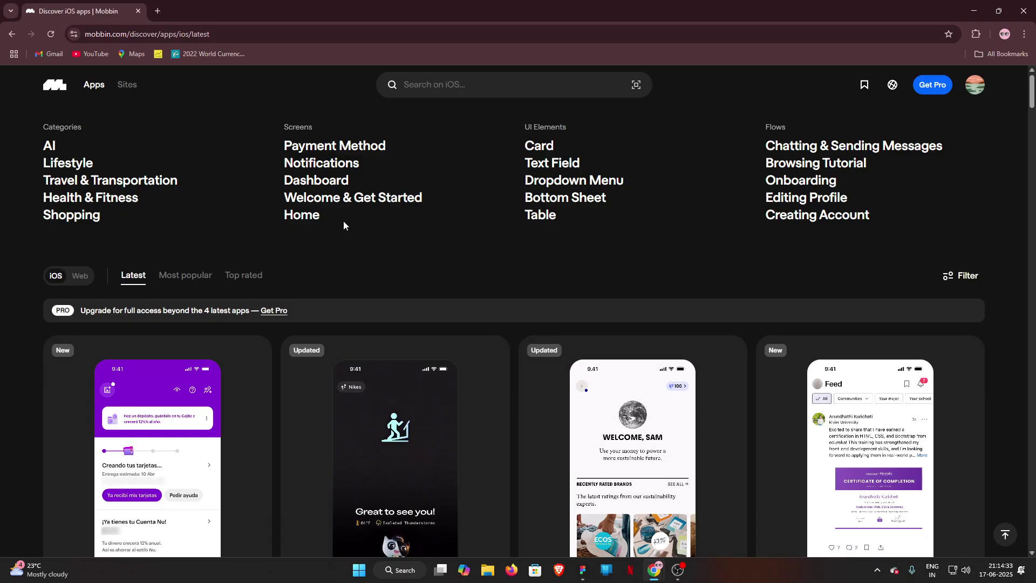
click(299, 216)
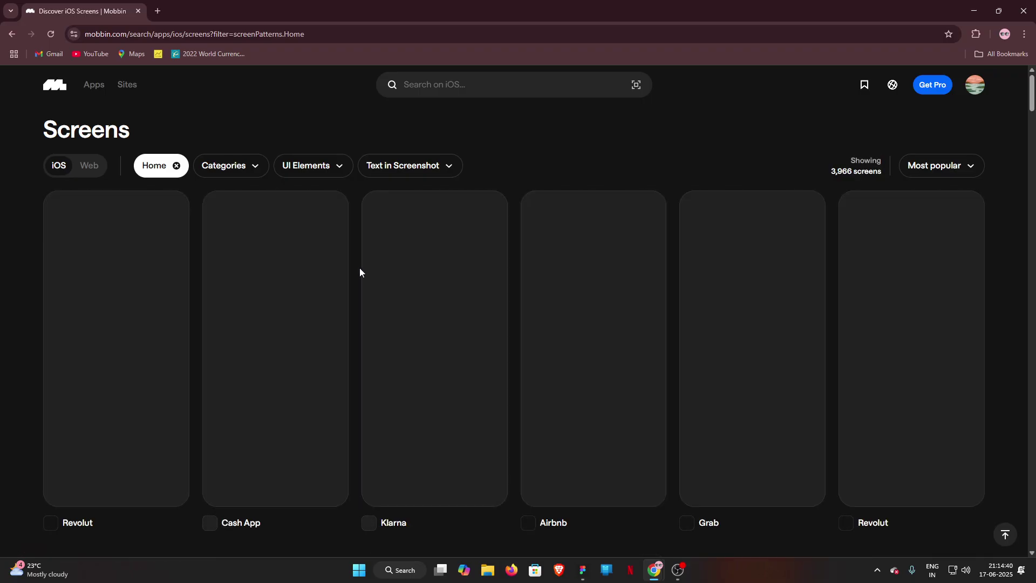
- Copy the Airbnb home screen image from Mobbin and paste it into the Figma design file
scroll(345, 388, down, 1)
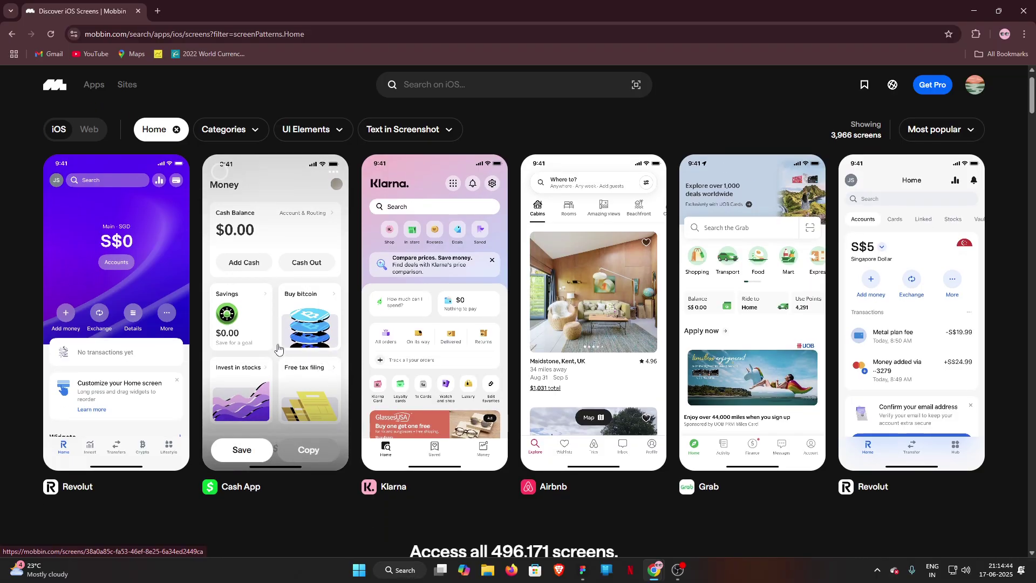
mouse_move(600, 393)
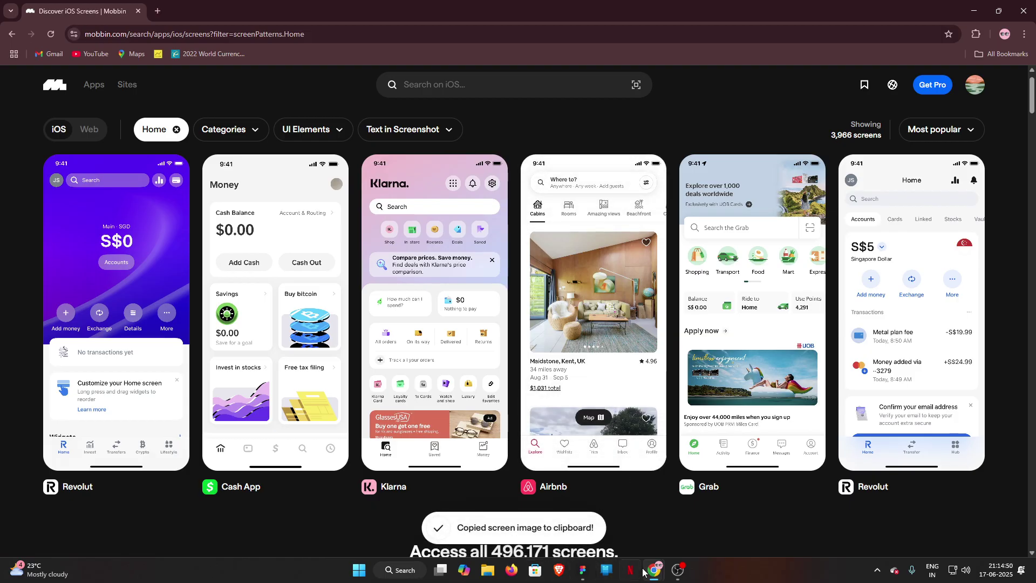
click(583, 571)
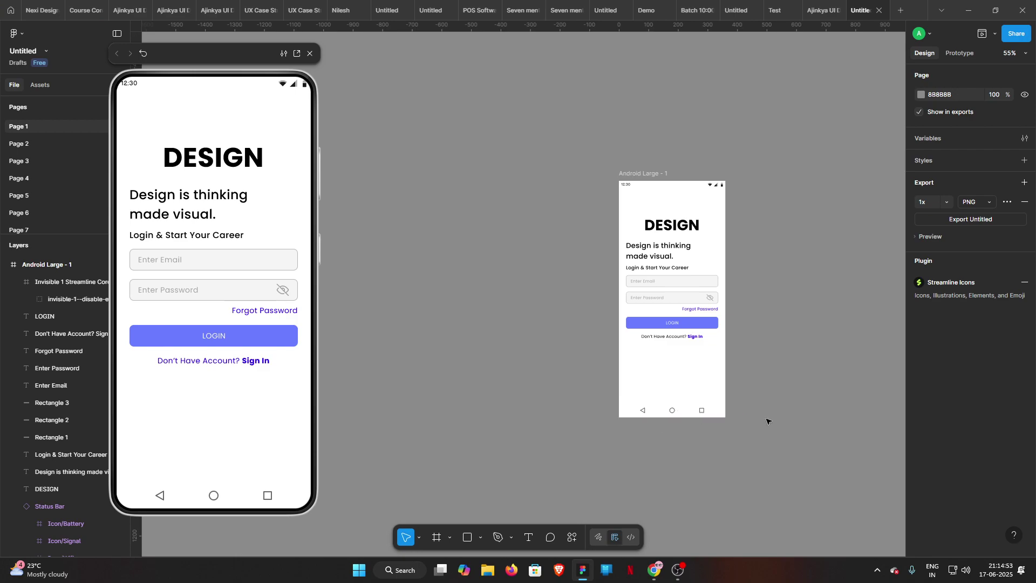
scroll(529, 365, down, 6)
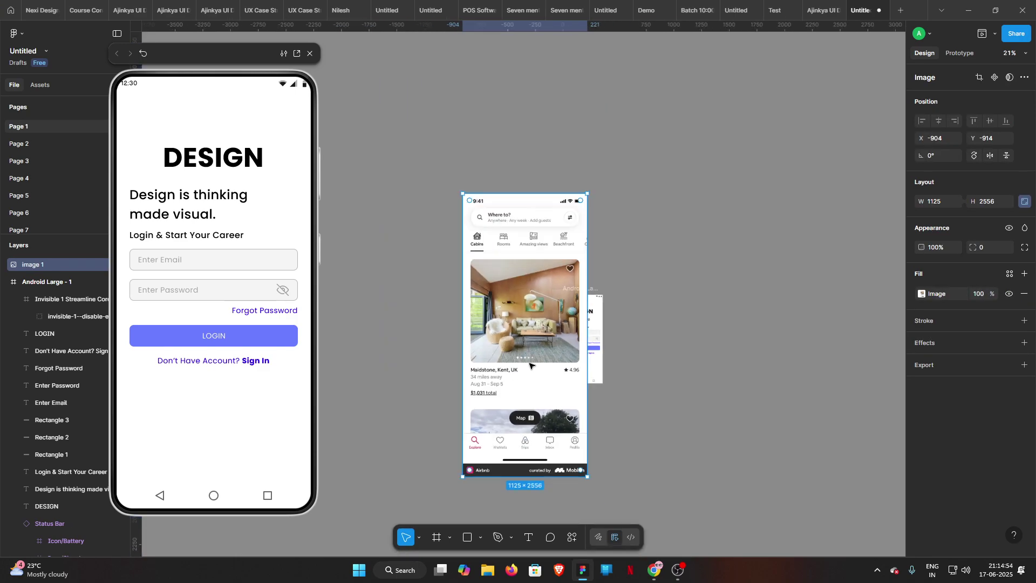
- Place the pasted Airbnb image beside the login frame at X 502, Y 0 and scale it down to about 363 × 825
drag(530, 366, 611, 435)
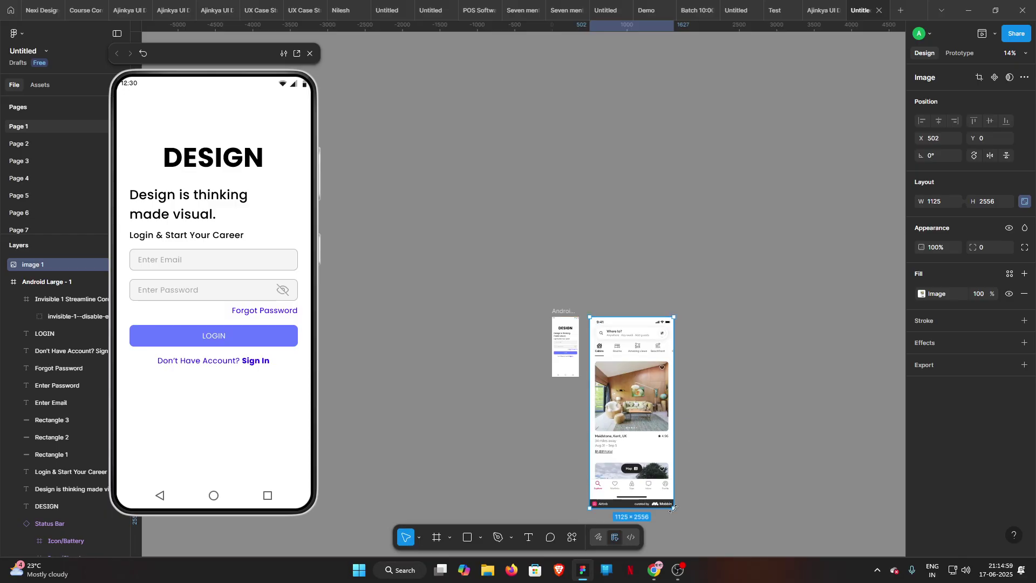
drag(675, 508, 615, 368)
scroll(597, 343, up, 5)
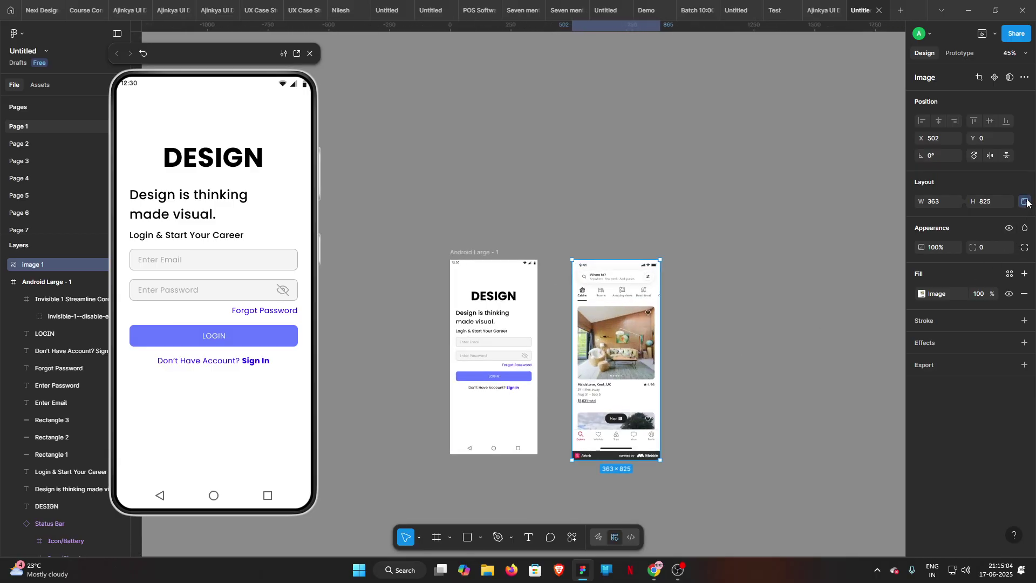
- Set the Airbnb image's height to 800 and width to 360 with the aspect ratio unlocked
click(994, 202)
text(800)
key(Return)
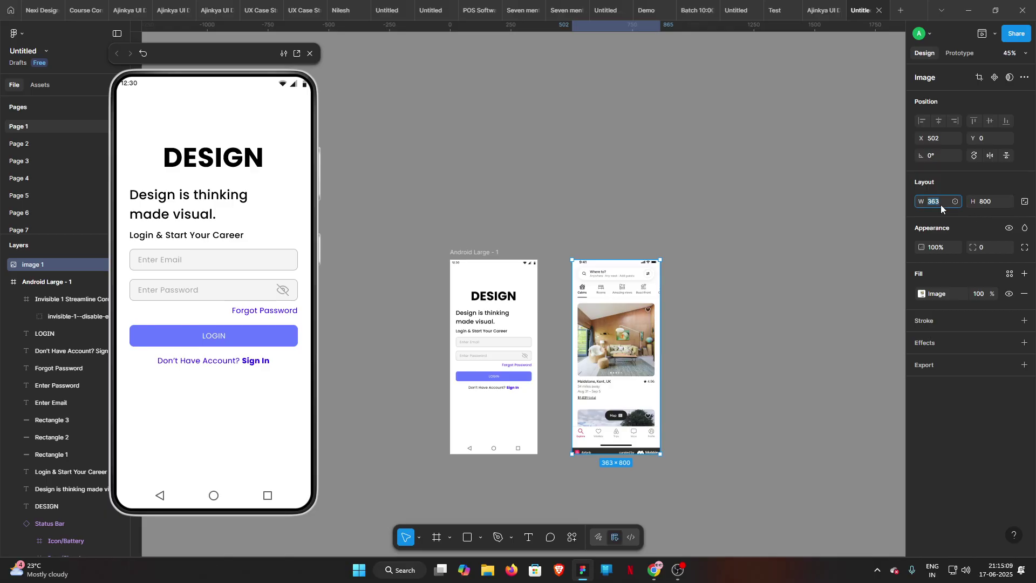
click(941, 206)
text(360)
key(Return)
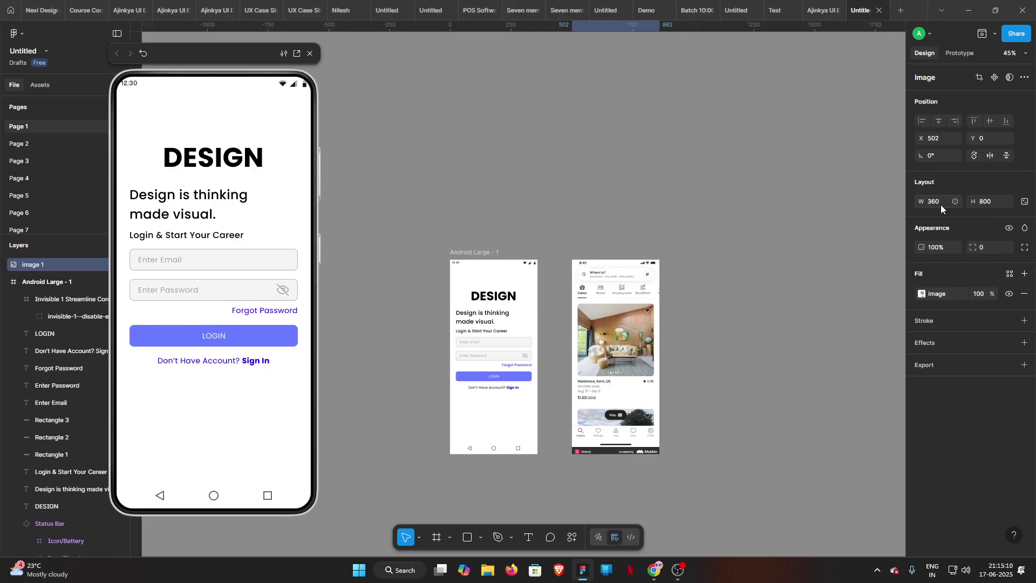
click(747, 307)
- Add an Android Large 360 × 800 frame beside the Airbnb reference image, level with its upper edge
scroll(747, 311, up, 5)
drag(694, 309, 671, 302)
click(448, 541)
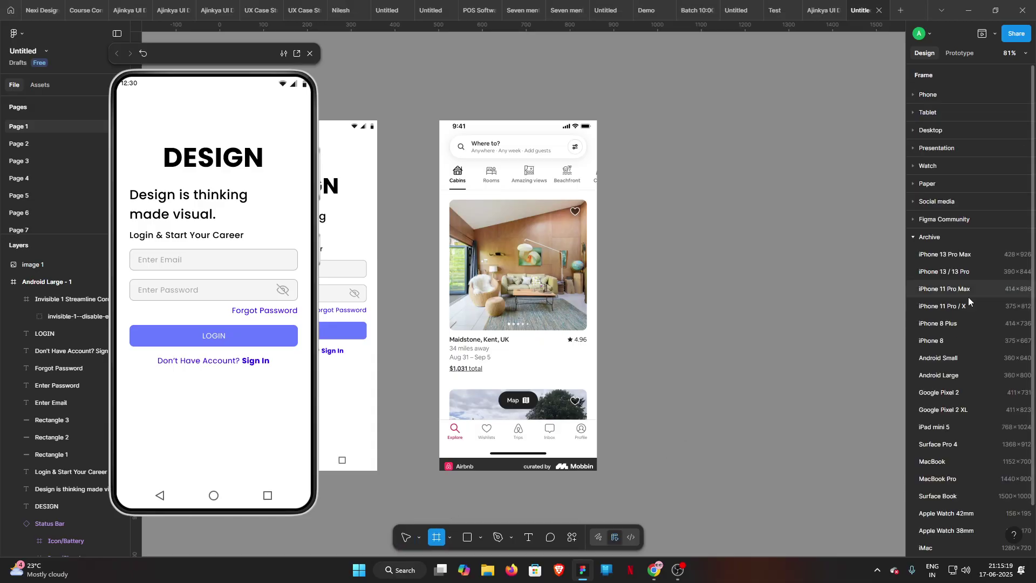
scroll(954, 378, down, 2)
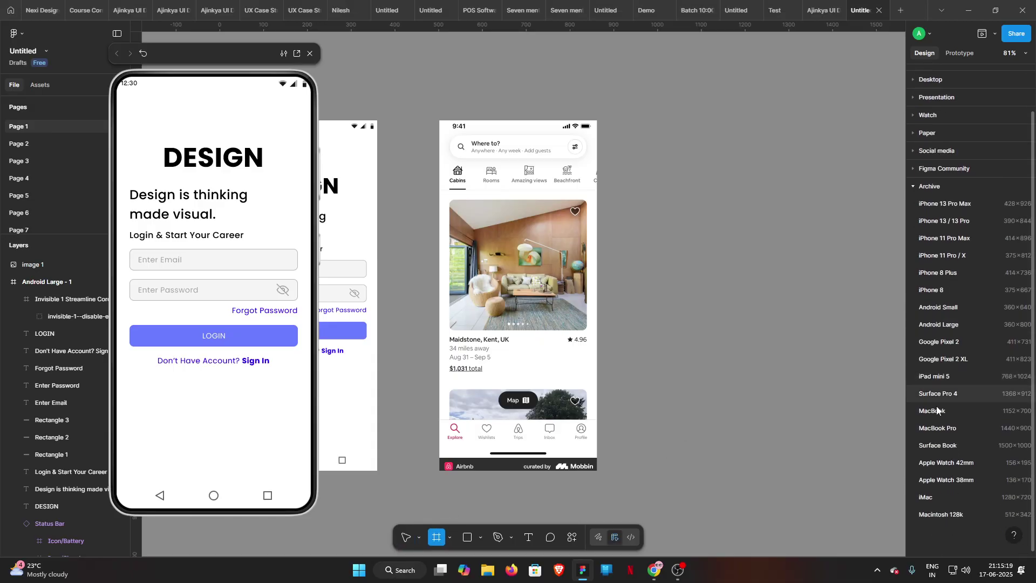
click(950, 325)
drag(632, 106, 634, 114)
click(714, 104)
- Copy the status bar and navigation bar from the login frame and paste them into the Android Large - 2 frame
scroll(717, 105, up, 3)
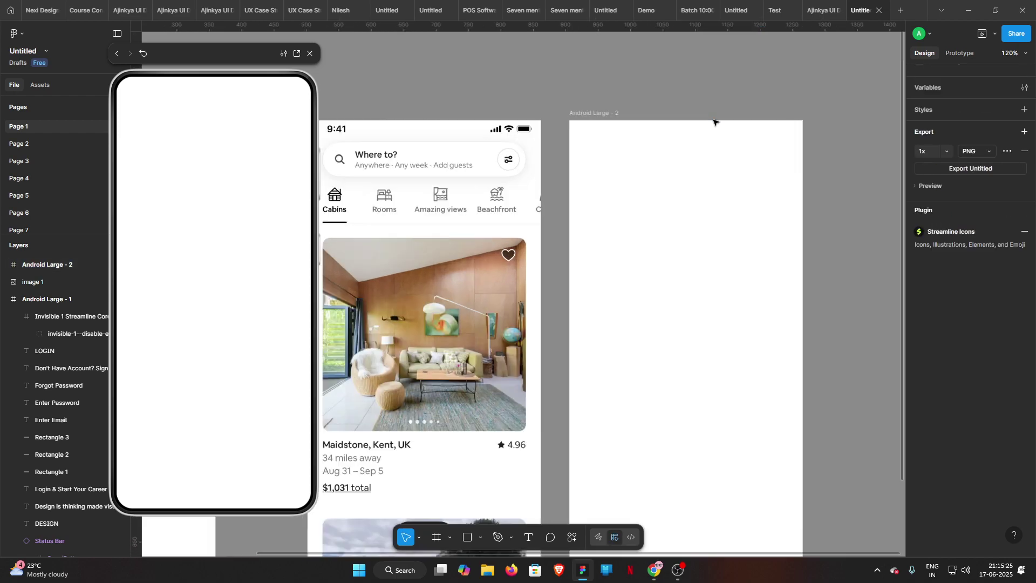
scroll(680, 97, right, 1)
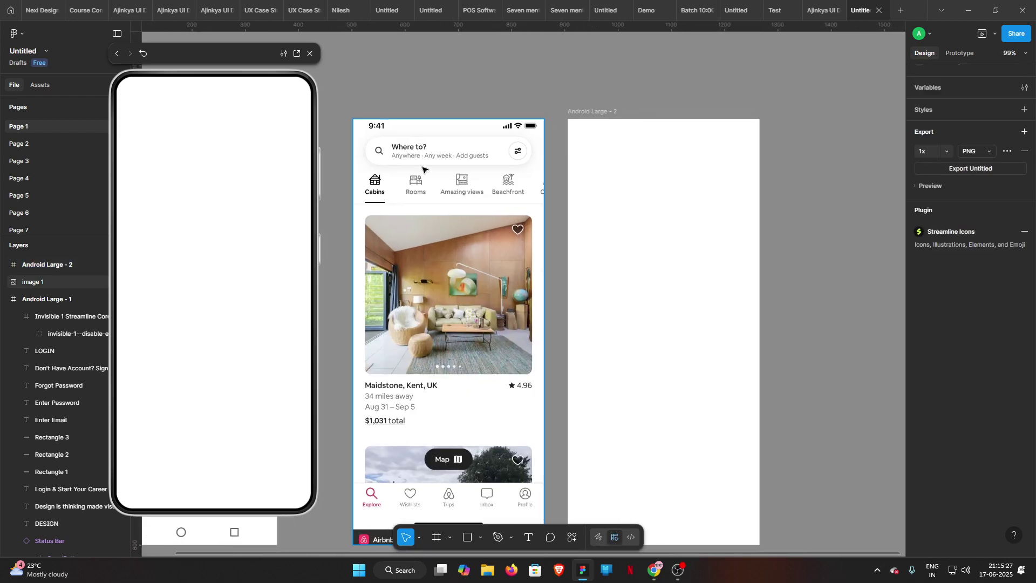
scroll(602, 409, down, 5)
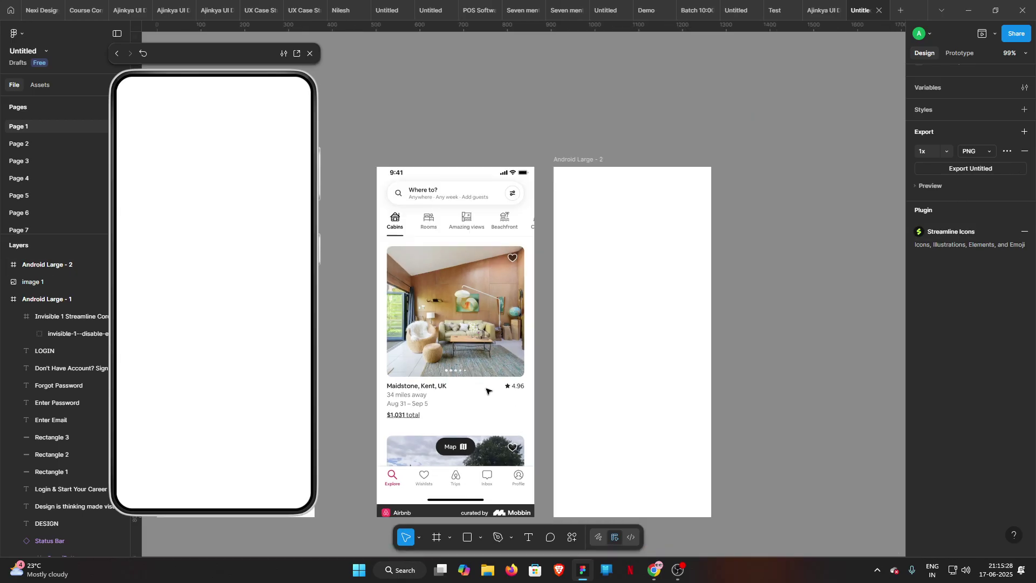
drag(428, 256, 511, 243)
click(462, 273)
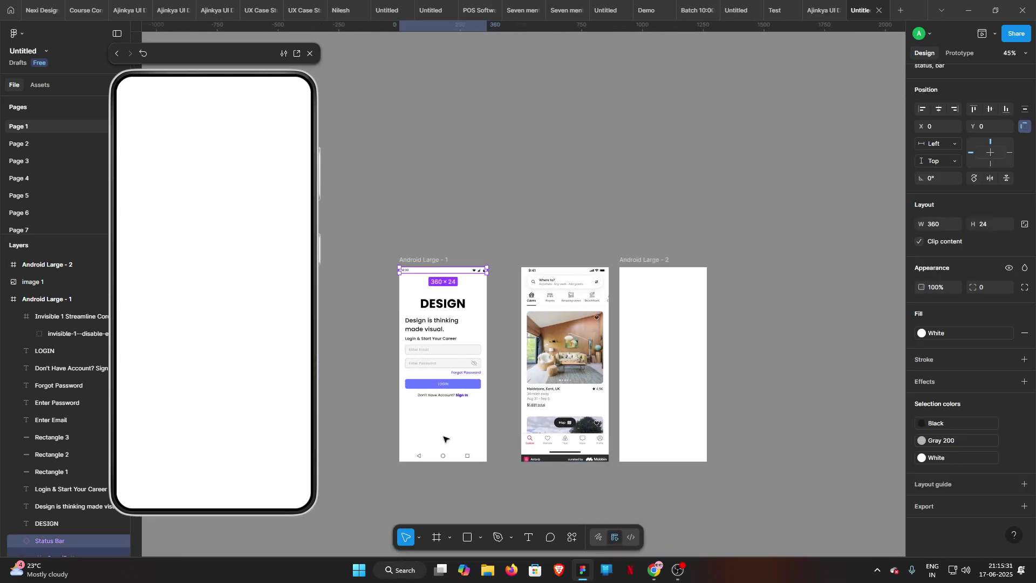
shift+click(449, 458)
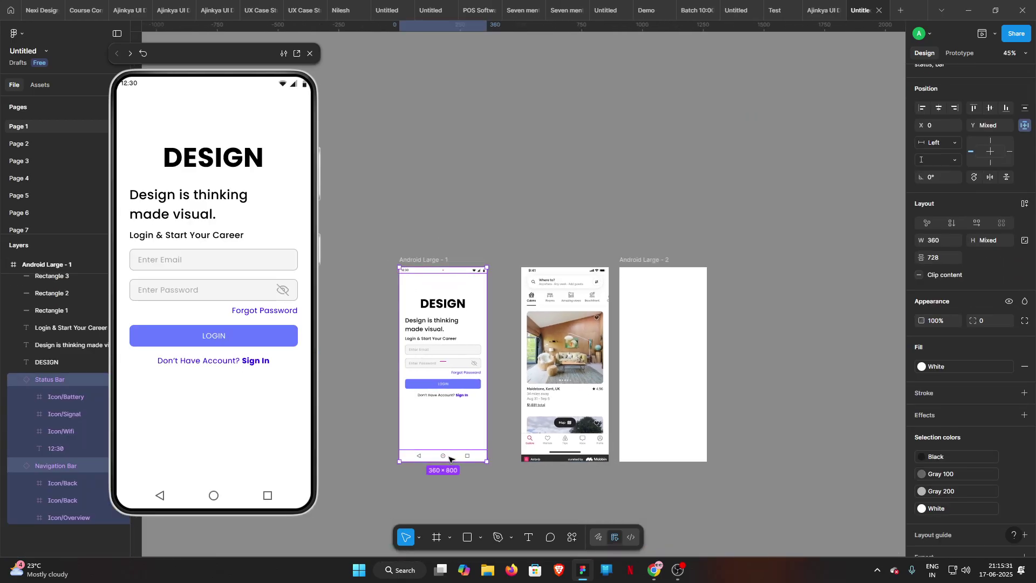
click(648, 262)
key(ctrl+v)
click(710, 351)
- Draw a rectangle about 296 wide below the status bar in Android Large - 2 and set its height to 50
scroll(710, 351, up, 2)
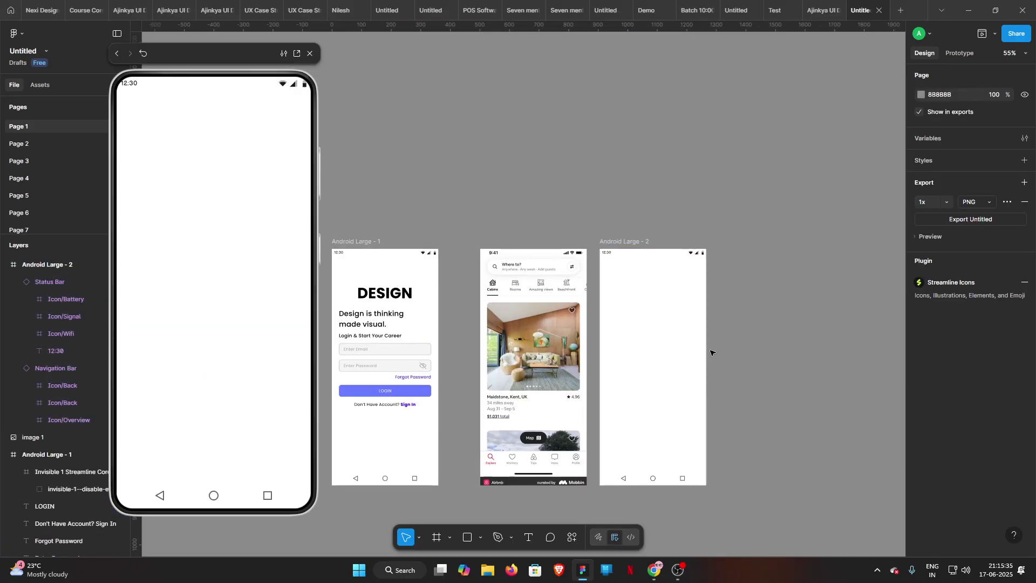
scroll(698, 328, left, 2)
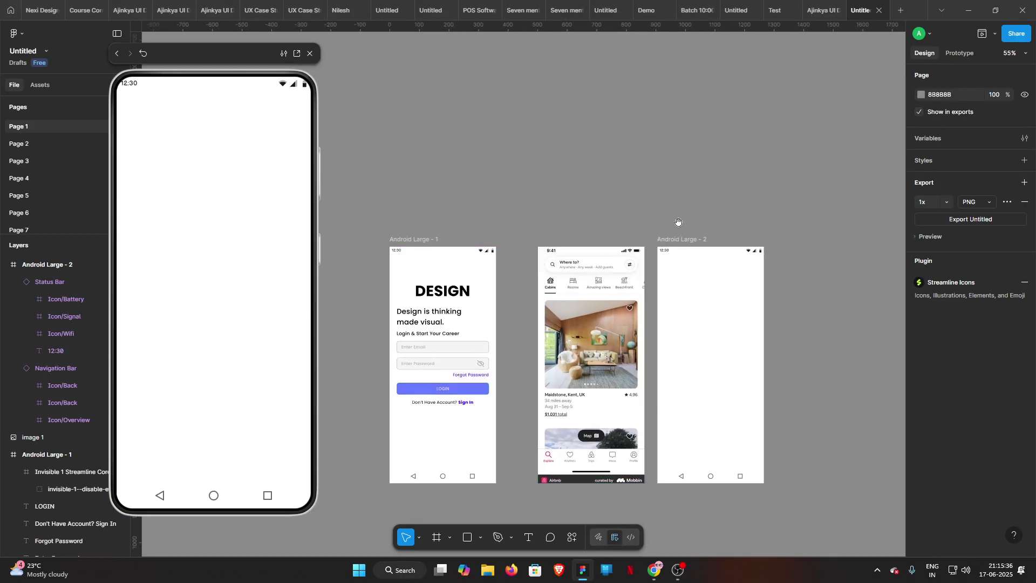
scroll(692, 225, right, 2)
click(621, 240)
click(759, 303)
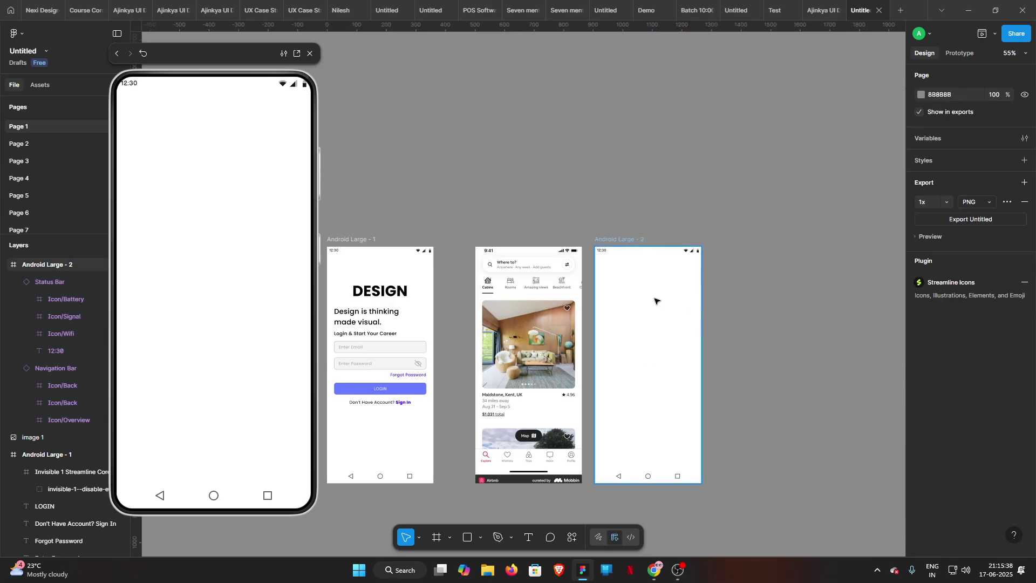
scroll(657, 299, up, 4)
drag(655, 309, 643, 288)
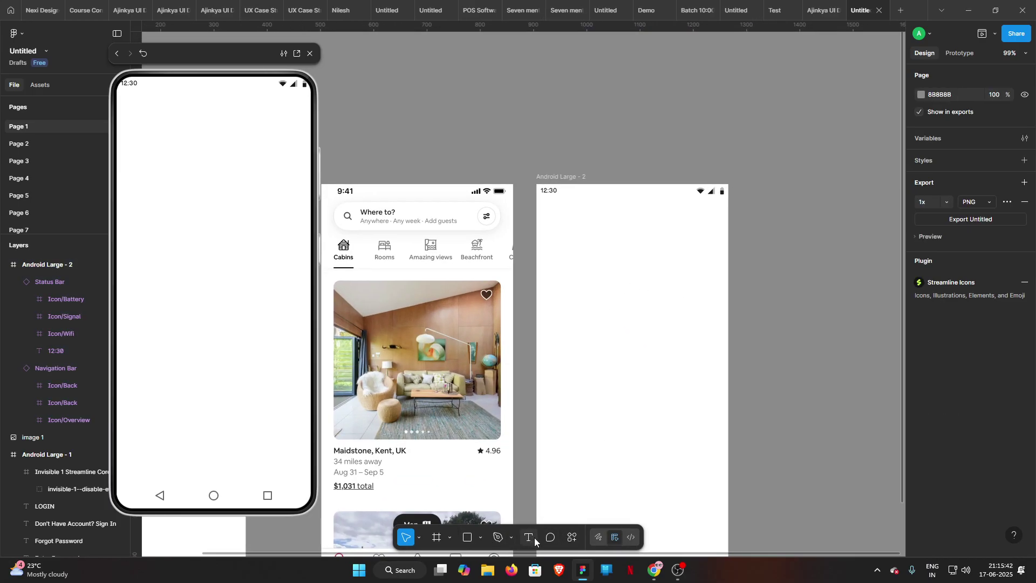
click(467, 537)
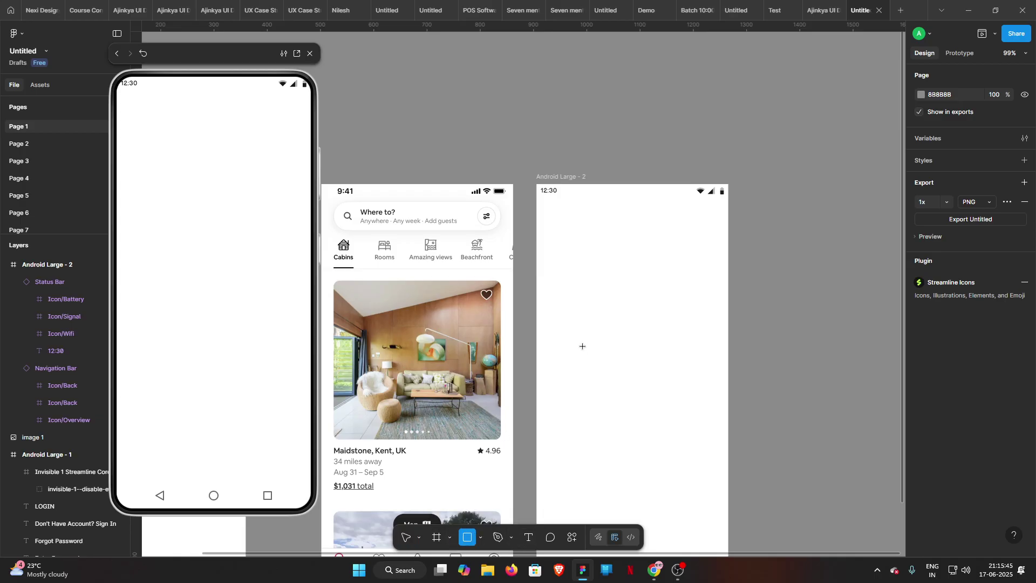
drag(553, 217, 711, 241)
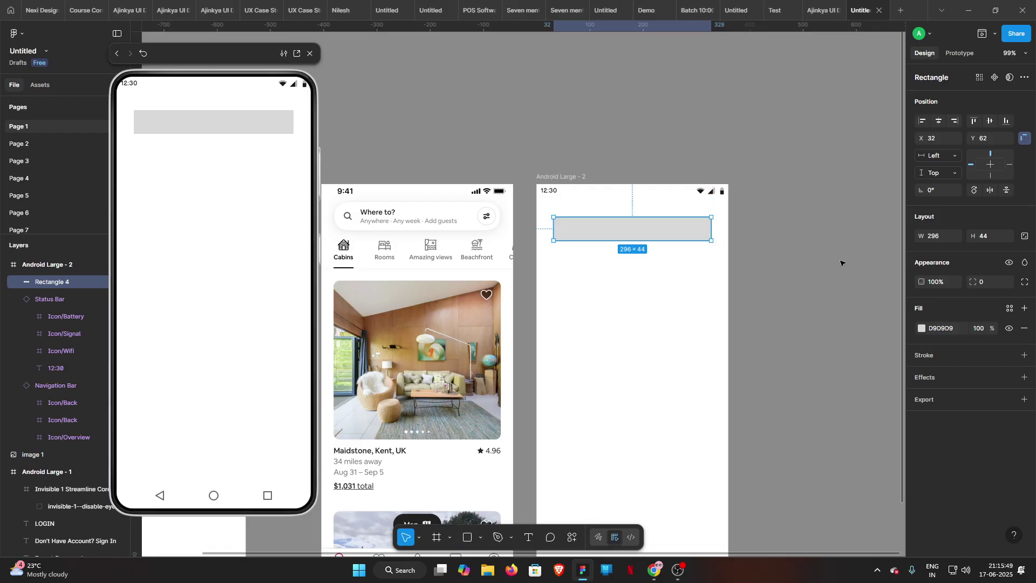
click(996, 235)
text(50)
key(Return)
- Move the search bar rectangle to X 24 and widen it to 312, leaving equal side margins
key(alt)
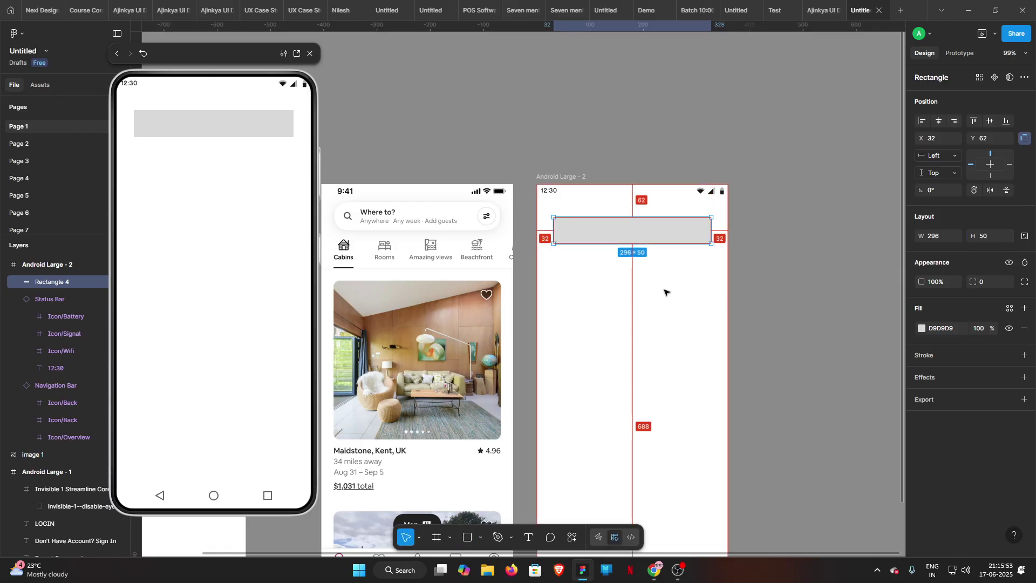
key(shift+Left)
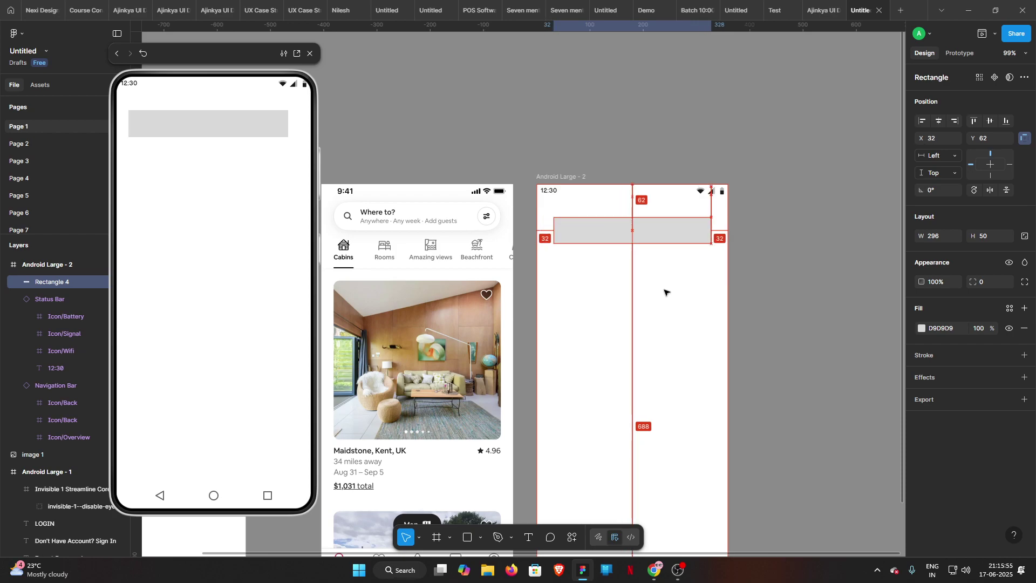
key(Right)
key(Right)
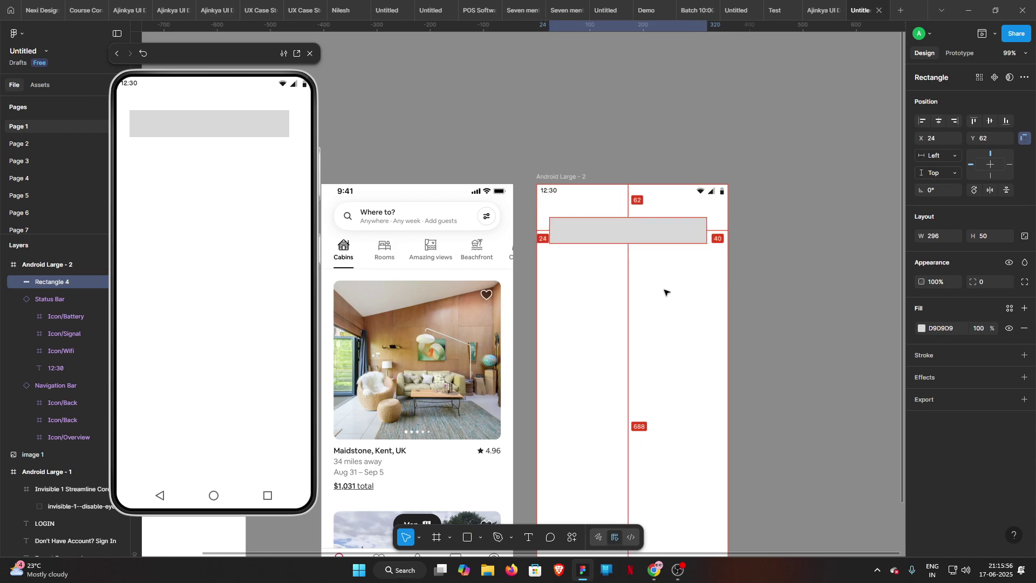
click(934, 240)
key(alt)
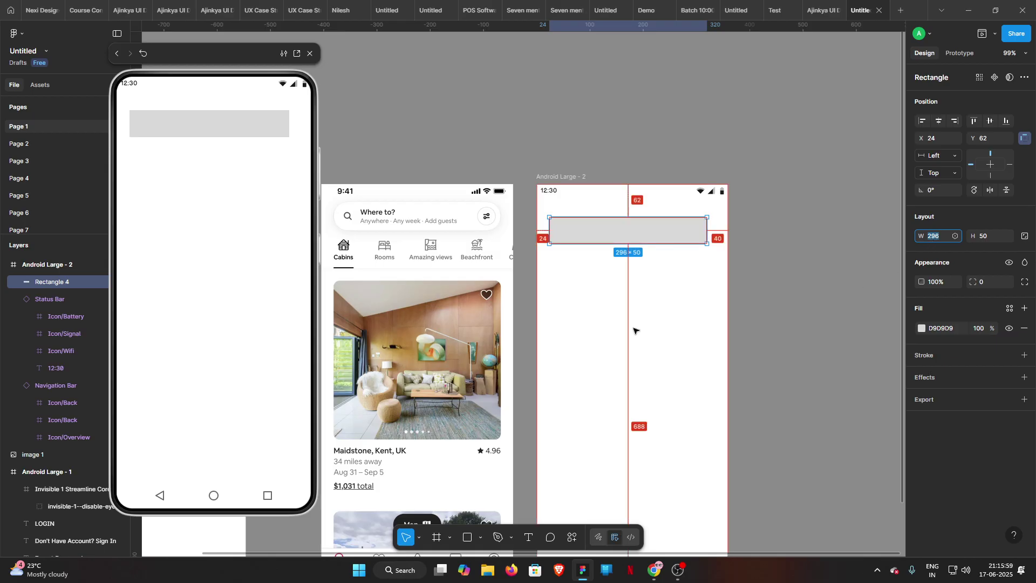
key(shift+Up)
key(shift+Up)
key(Down)
key(Down)
key(Down)
key(Down)
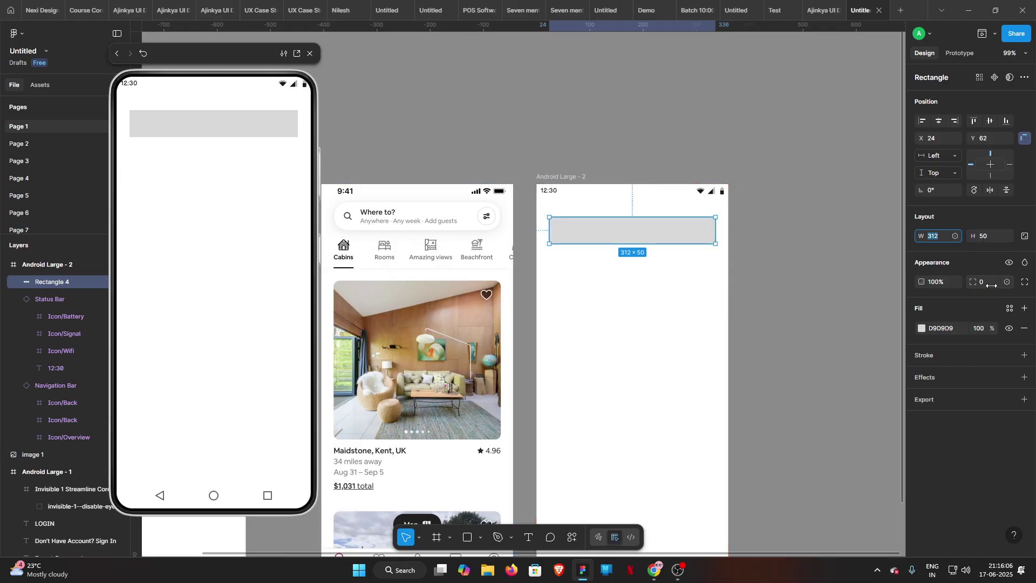
- Round the corners of the search bar rectangle with a radius of 38
click(840, 282)
click(683, 234)
click(988, 281)
text(7)
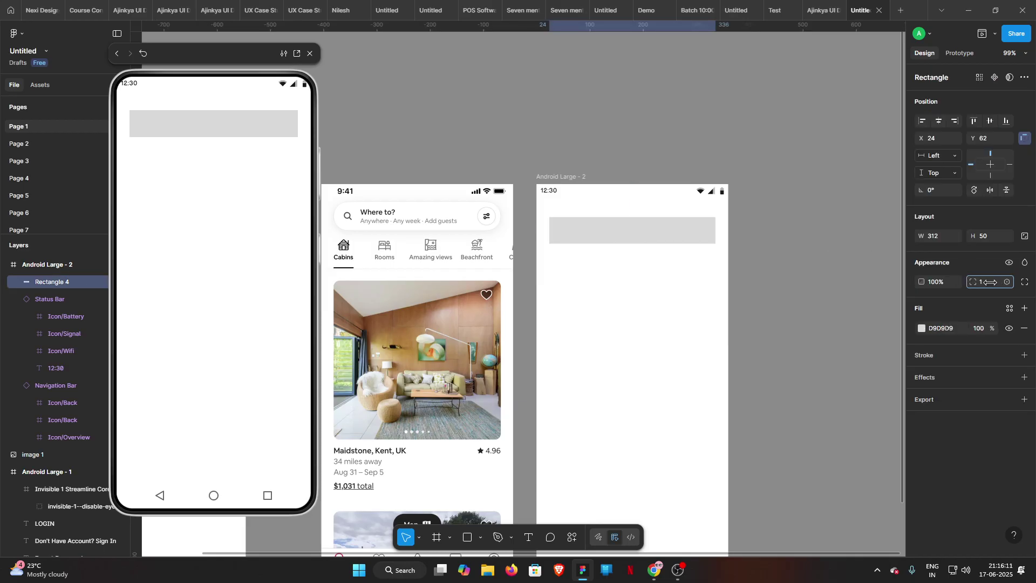
drag(22, 281, 942, 303)
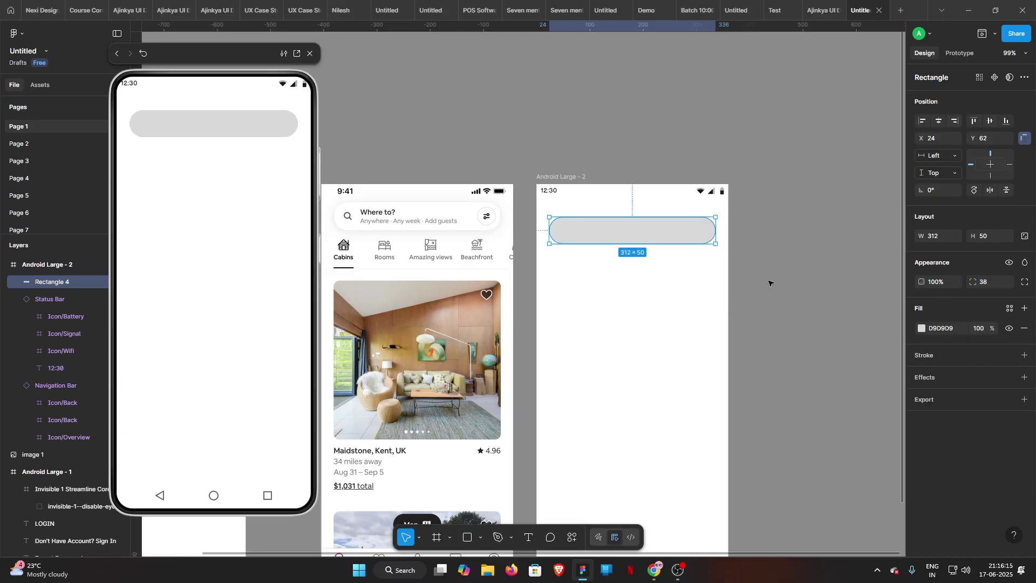
- Fill the search bar with white FFFFFF and add a drop shadow with X 0, Y 0, blur 20.9 and spread 1
click(923, 328)
click(805, 350)
click(786, 332)
click(924, 378)
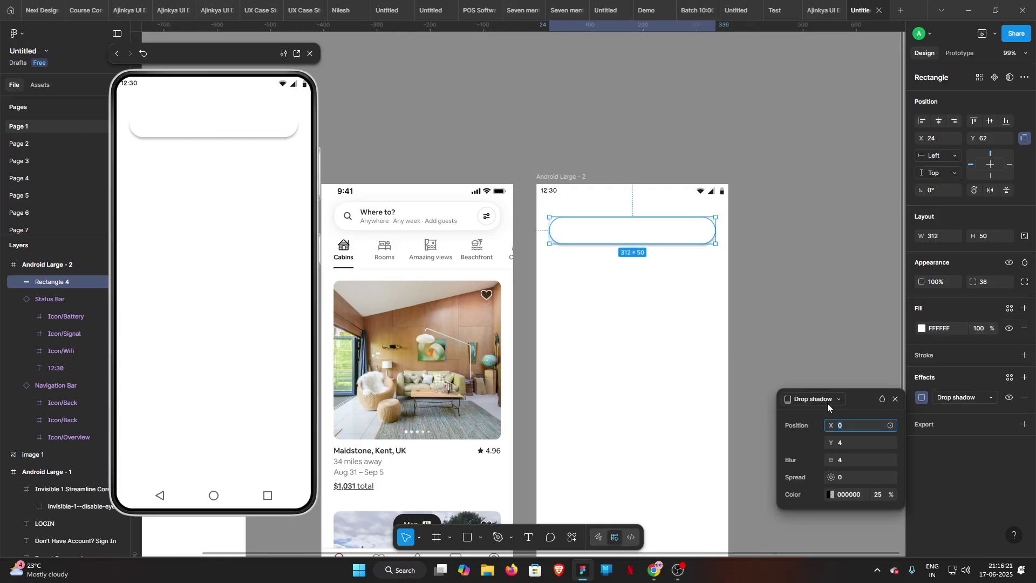
drag(836, 442, 981, 448)
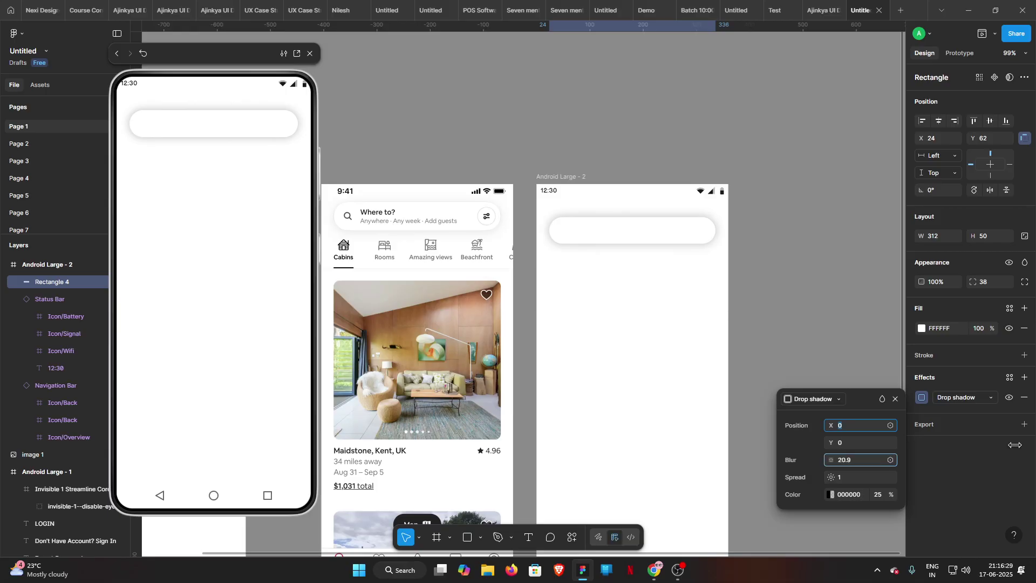
click(764, 254)
- Nudge the search bar up to Y 48, leaving a 24 gap below the status bar
click(620, 246)
key(alt)
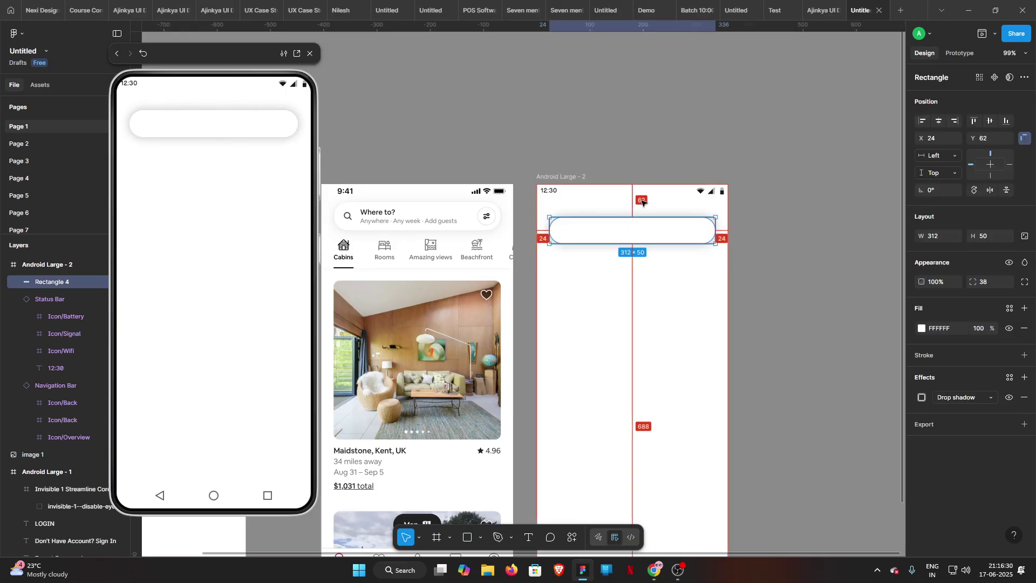
key(Up)
key(Up)
key(Up)
key(Up)
key(Up)
key(Up)
key(Up)
key(Up)
key(Up)
key(Up)
key(Up)
key(Up)
key(Up)
key(Up)
key(Up)
key(Up)
key(Up)
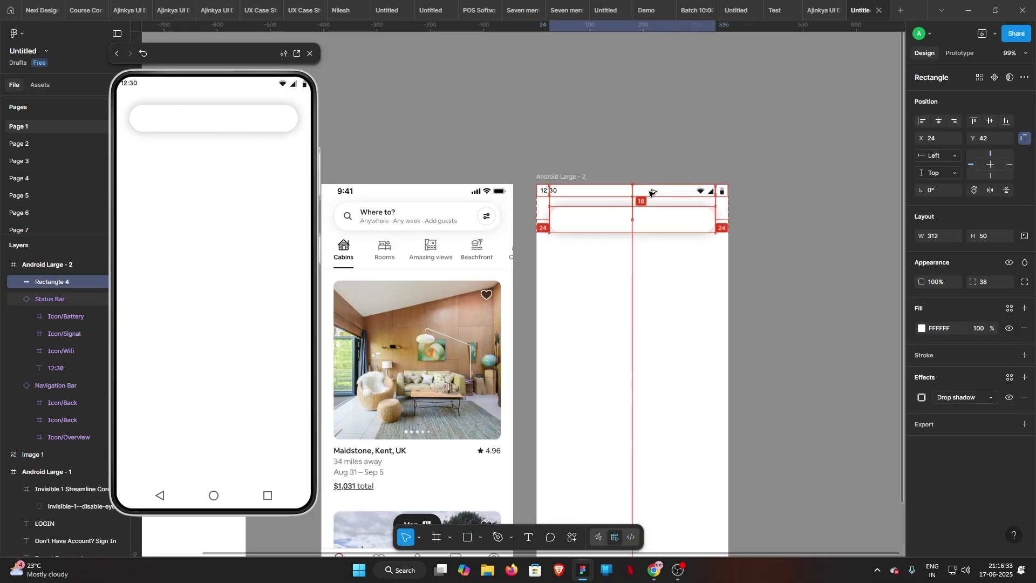
key(Down)
key(Down)
key(Down)
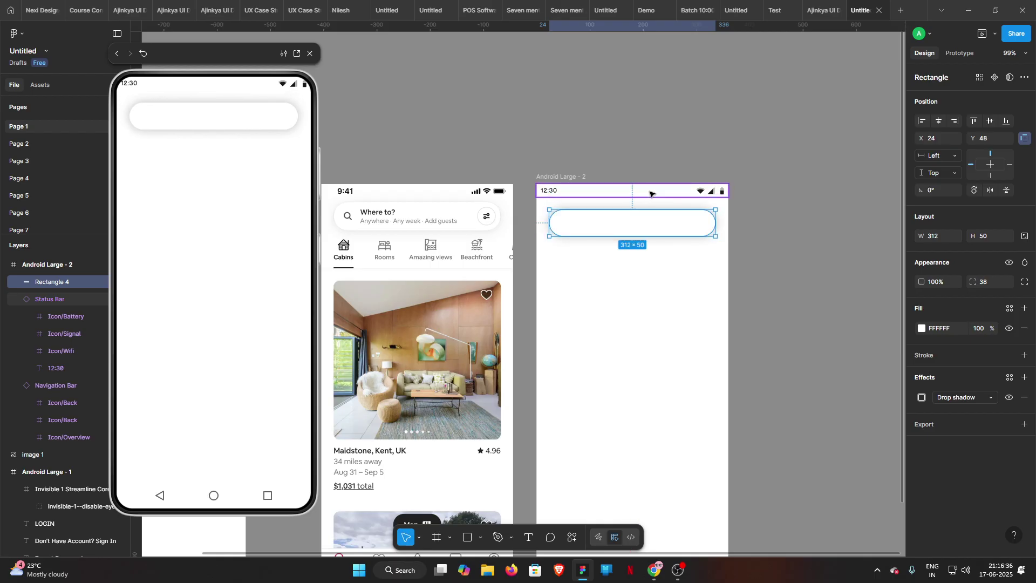
- Open the Streamline Icons plugin to find icons for the search bar
click(596, 318)
scroll(593, 270, up, 4)
drag(564, 261, 680, 289)
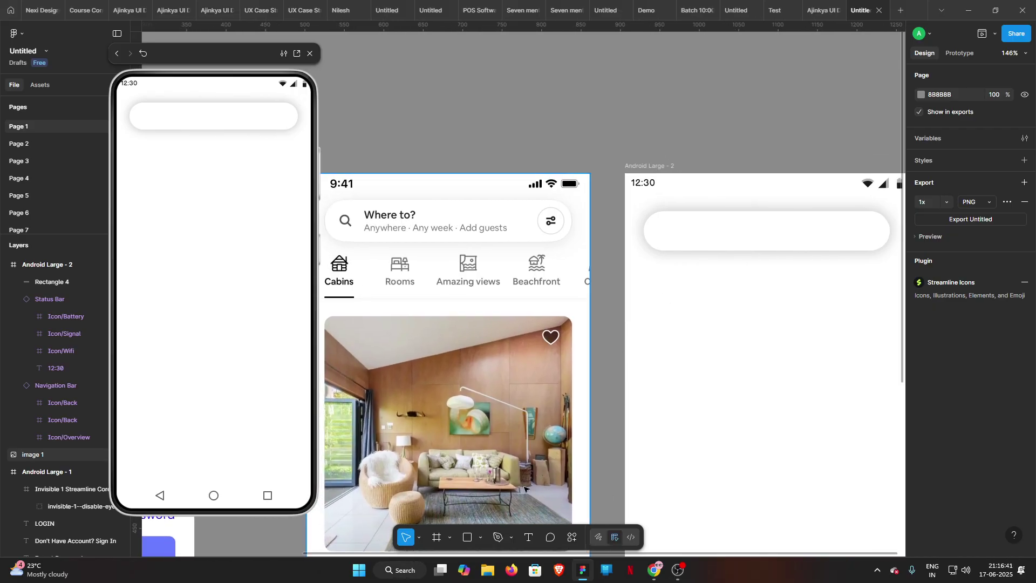
drag(634, 416, 706, 460)
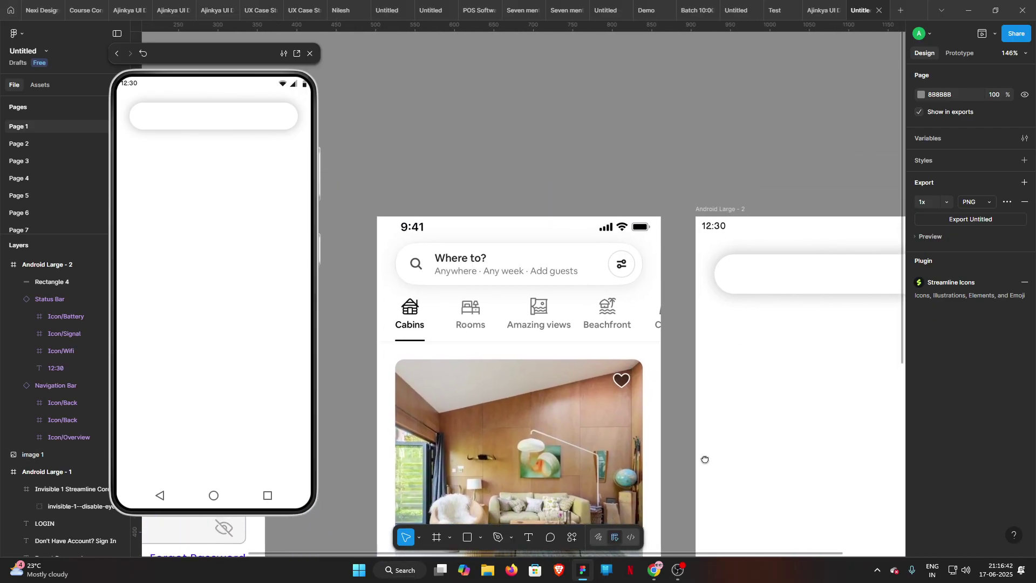
click(571, 540)
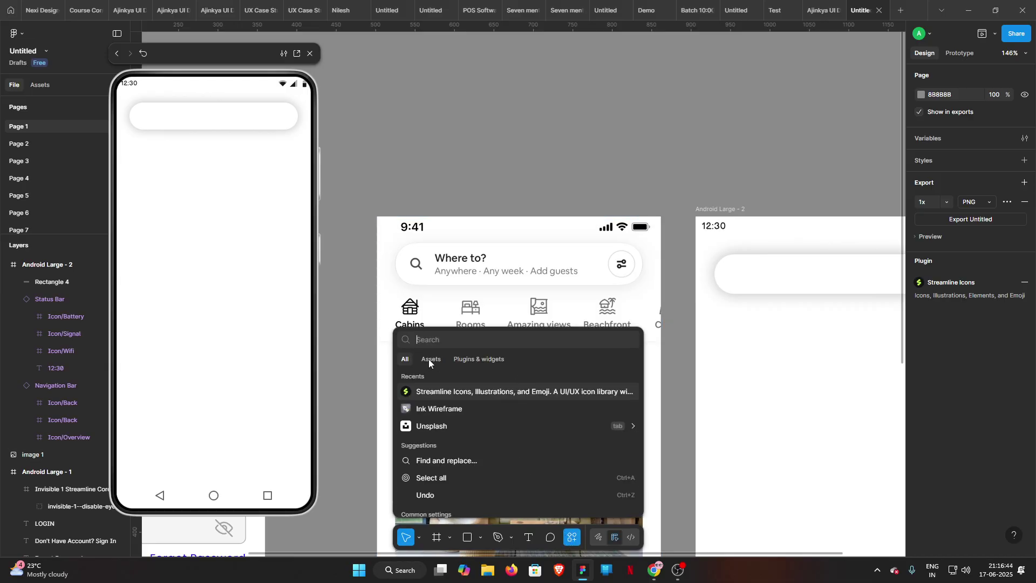
click(448, 390)
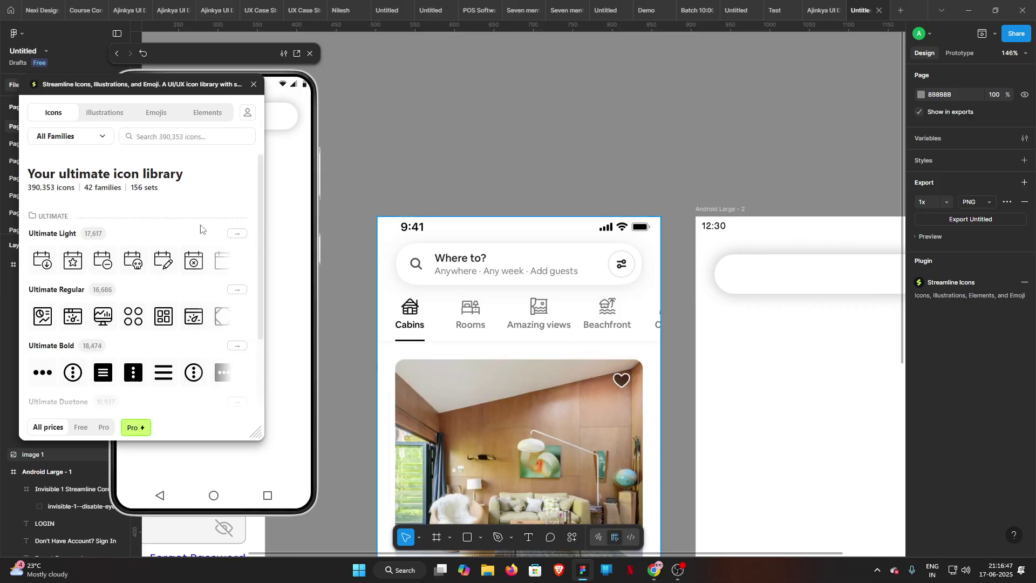
scroll(116, 241, down, 8)
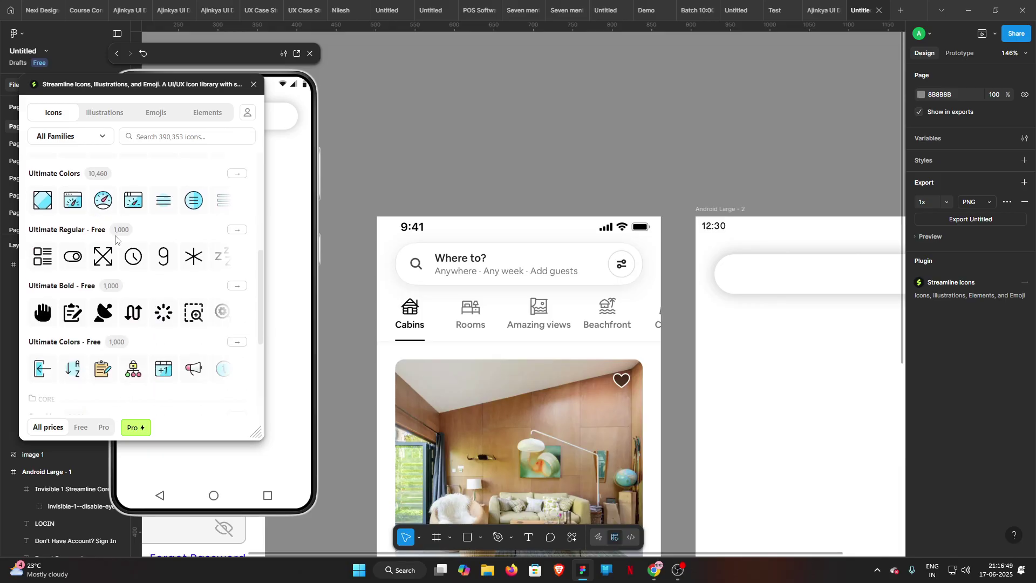
scroll(109, 247, down, 1)
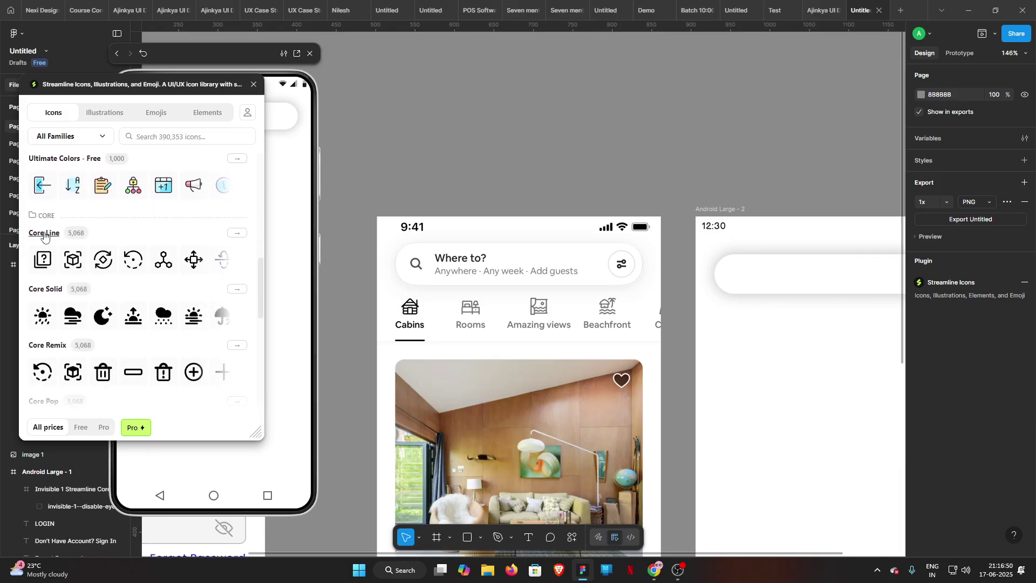
click(44, 234)
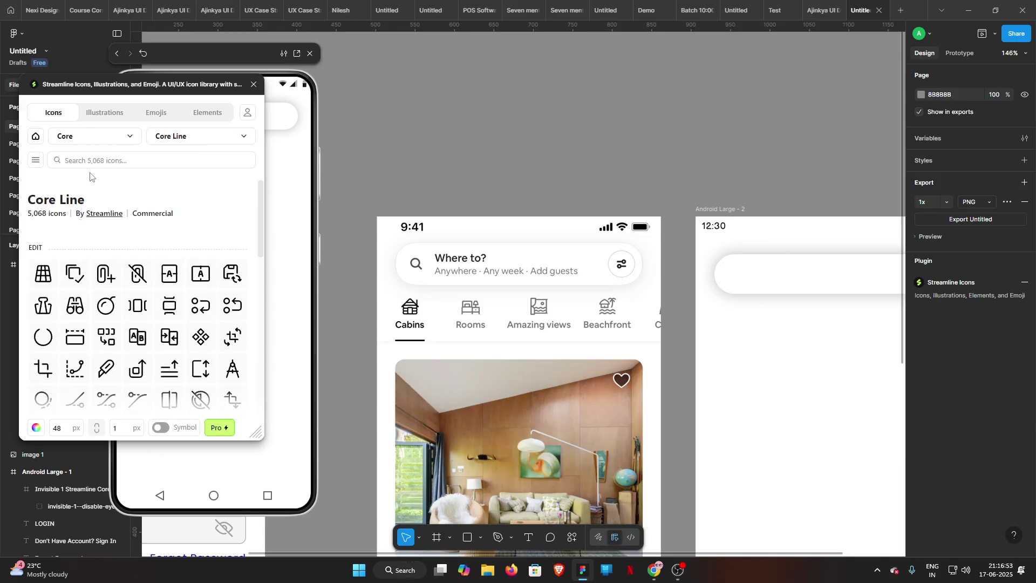
click(36, 140)
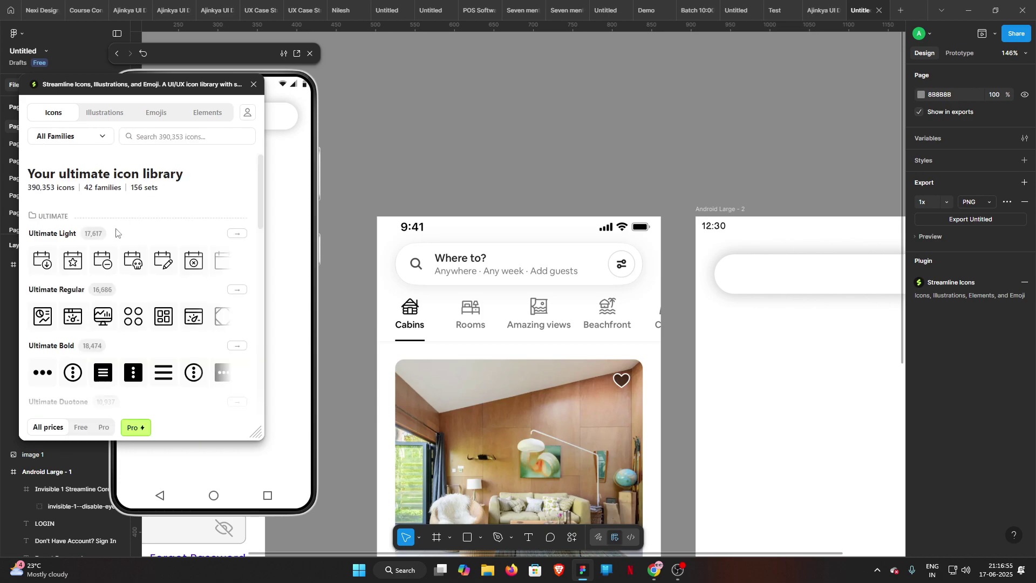
- Limit the Streamline icon library to free icons and open one of the free icon sets
scroll(98, 308, down, 2)
scroll(98, 308, down, 5)
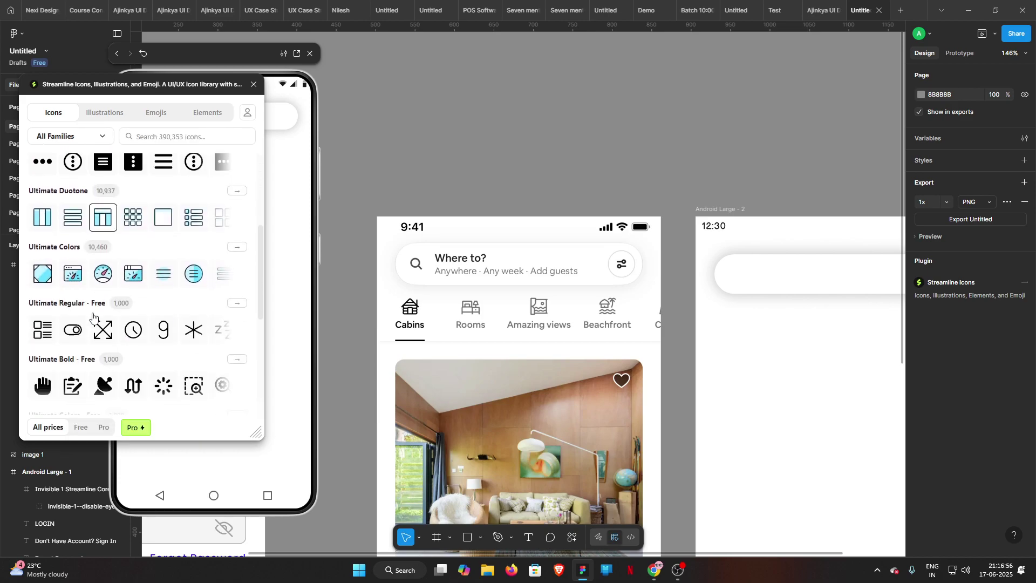
click(80, 427)
scroll(138, 367, down, 10)
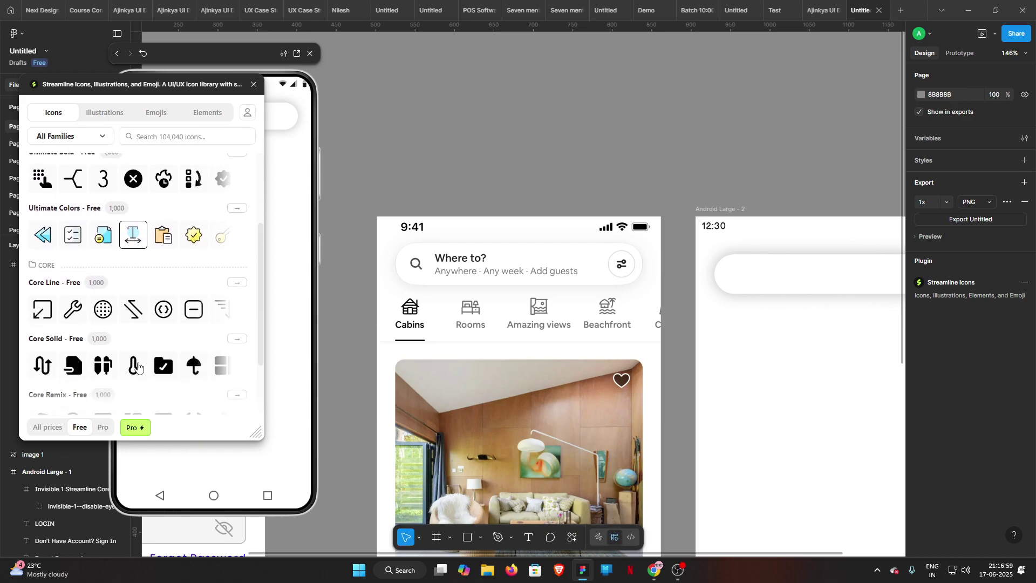
scroll(115, 359, down, 3)
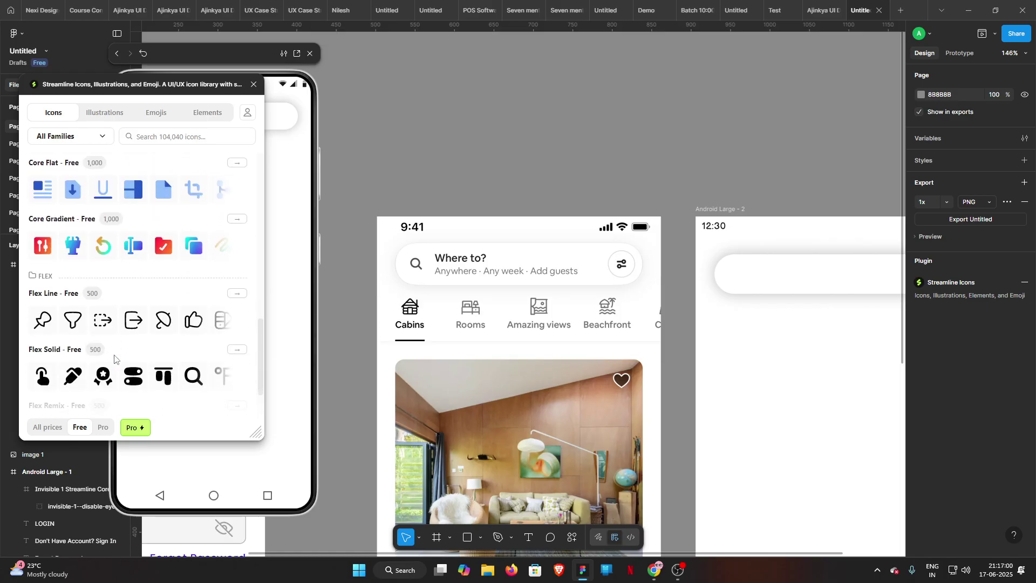
click(46, 277)
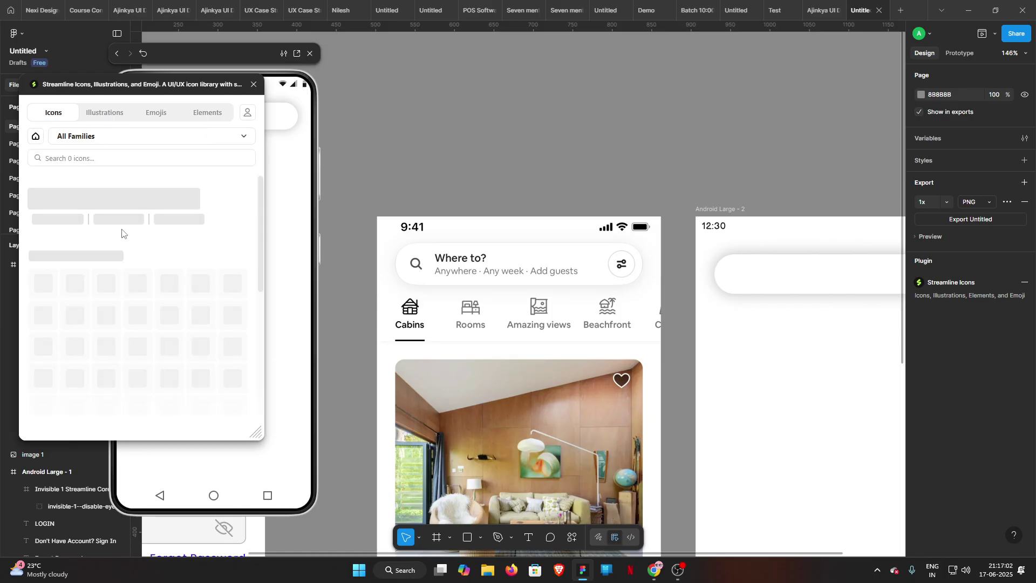
- Search the Flex Line - Free set for "Search" and place the magnifying glass icon on the canvas above Android Large - 2
click(91, 157)
text(searc)
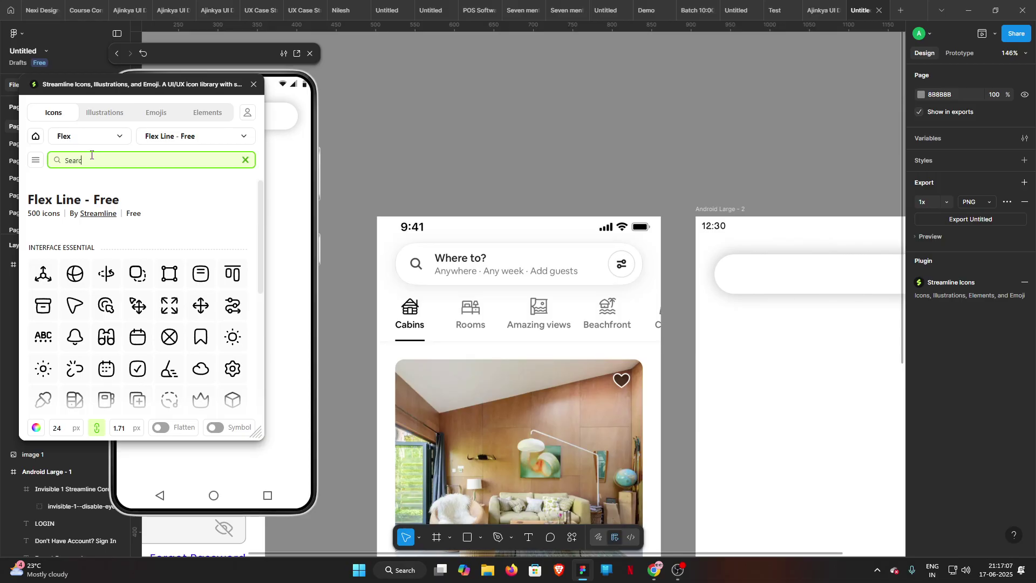
text(h)
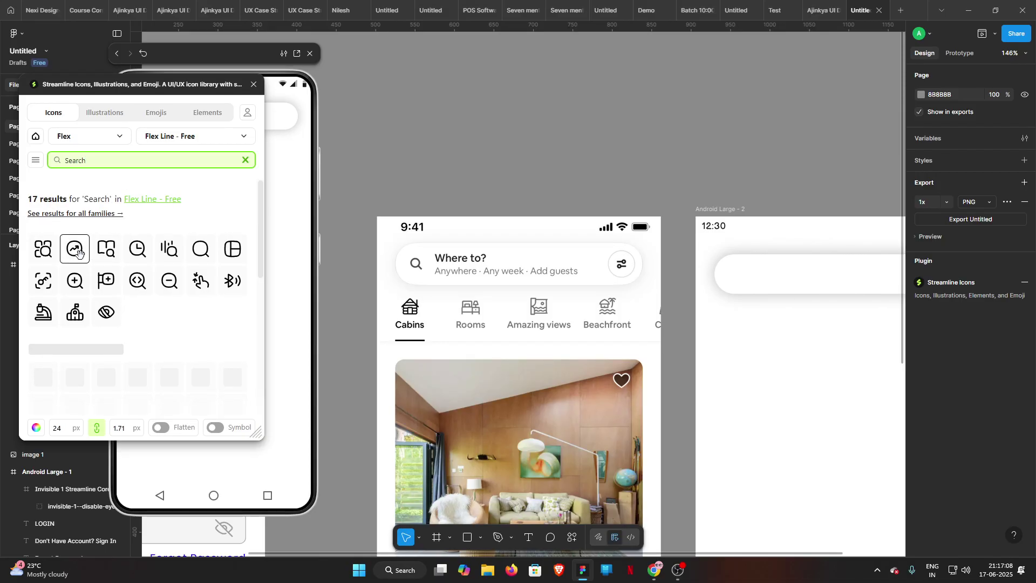
click(206, 247)
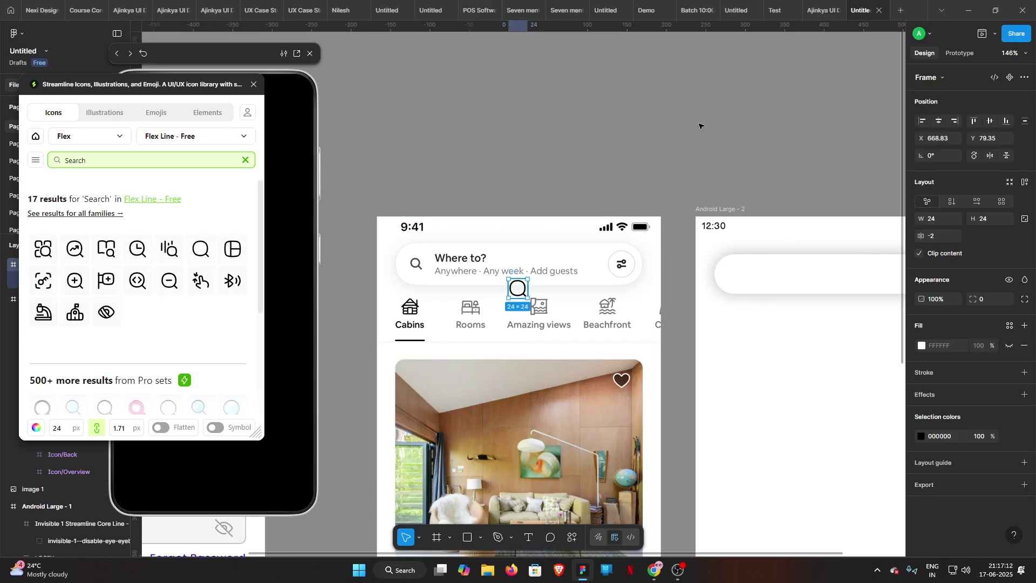
click(599, 142)
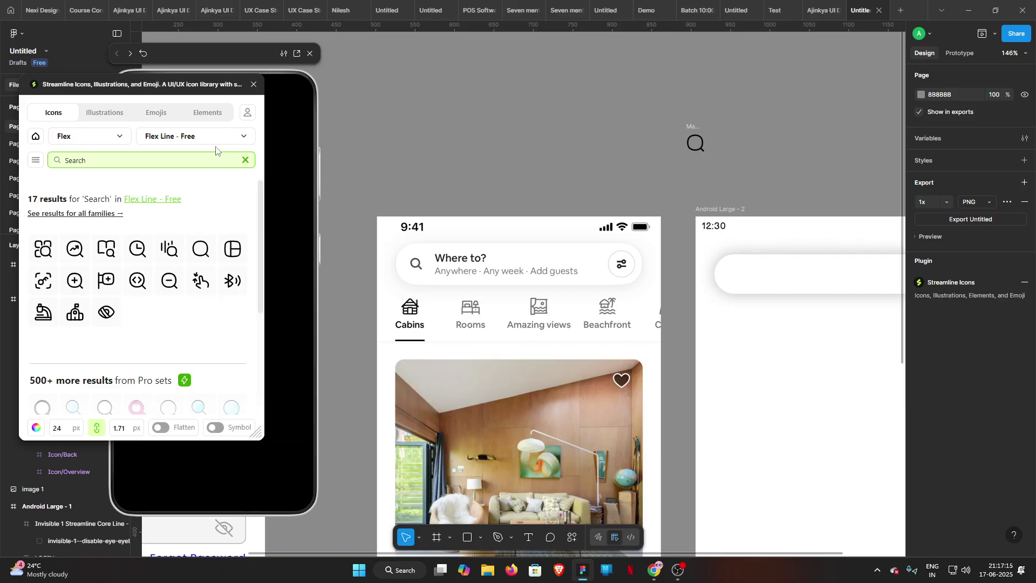
- Search the icon set for "Setting" and place the horizontal slider icon beside the magnifying glass icon
click(146, 163)
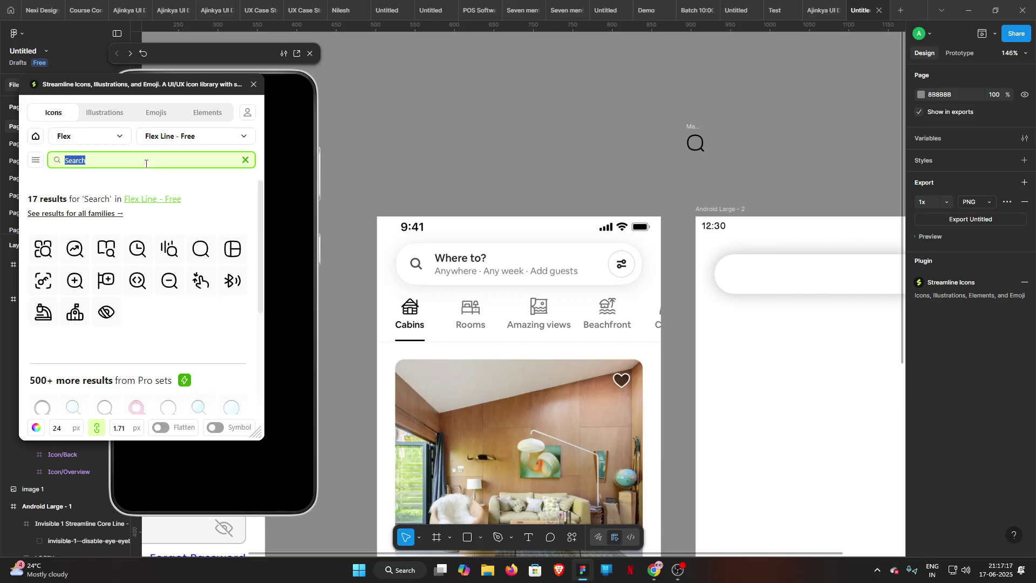
text(s)
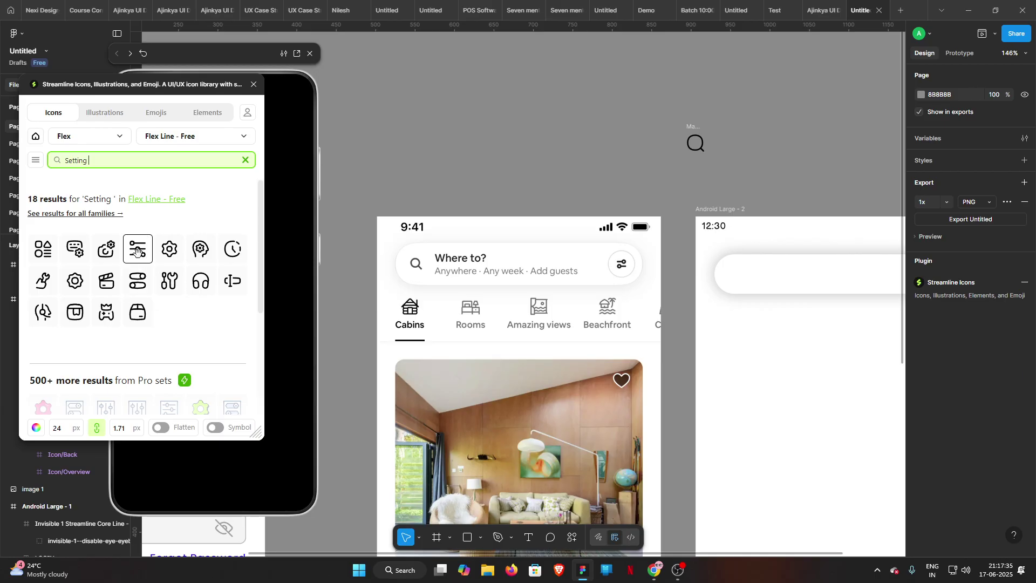
drag(139, 248, 731, 126)
- Search the icon set for "Cabin" and "Home", and insert the Home 2 icon beside the magnifying glass icon
click(149, 161)
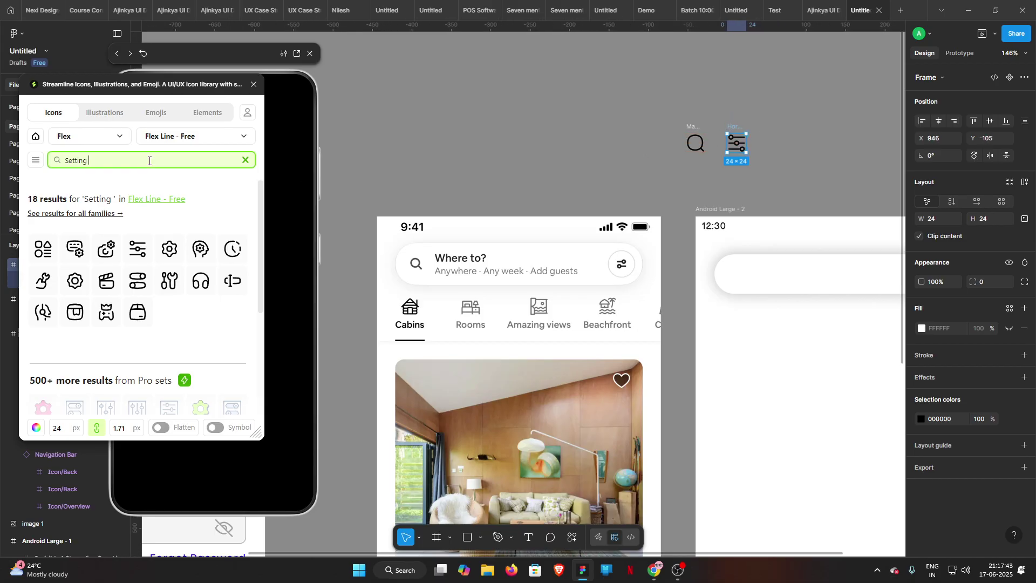
double_click(121, 164)
text(cab)
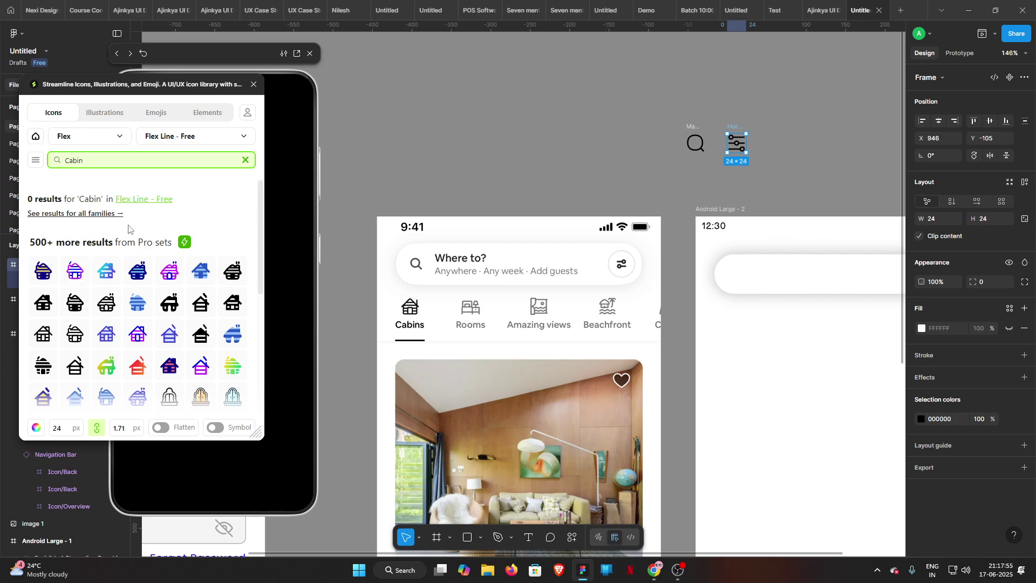
double_click(94, 155)
text(Home)
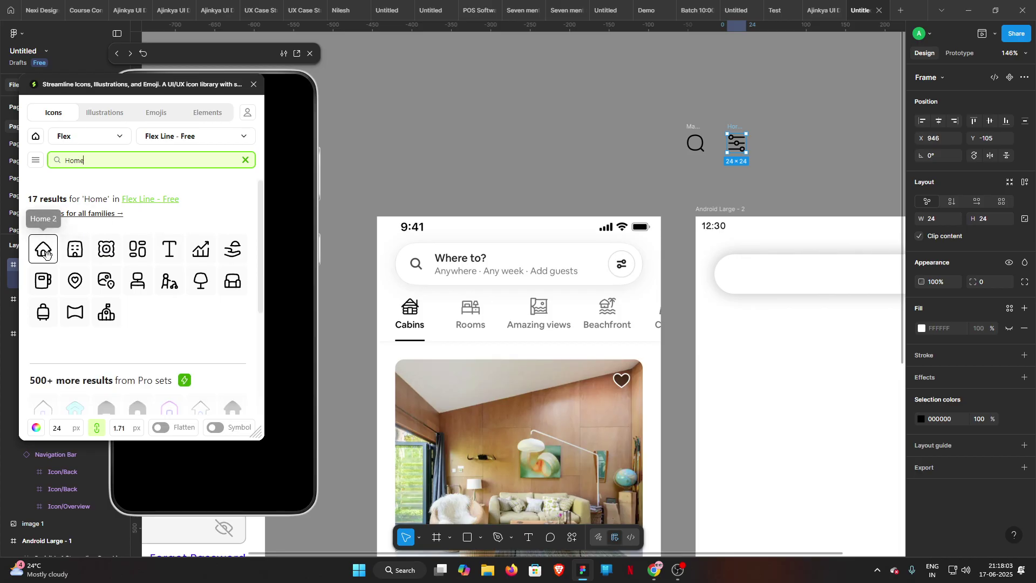
click(46, 254)
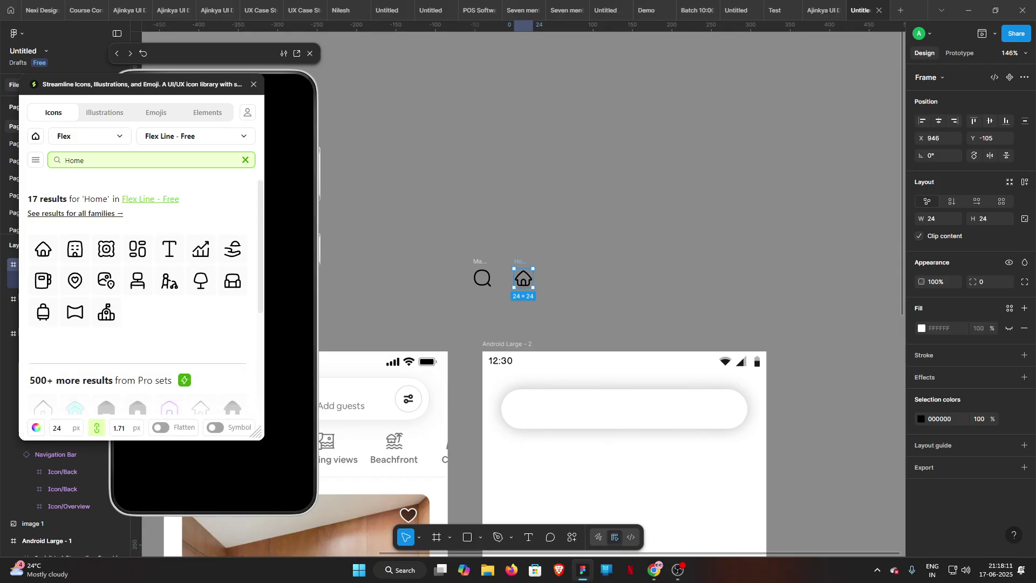
key(alt+Tab)
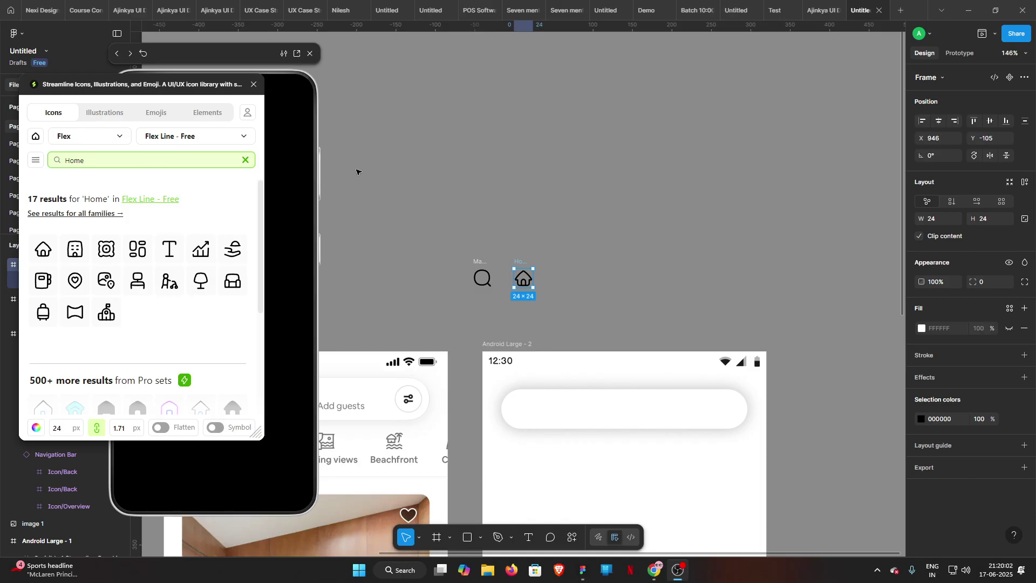
- Insert the Building 1 icon from the "Home" results beside the house icon above the frame
click(432, 189)
drag(397, 238, 603, 145)
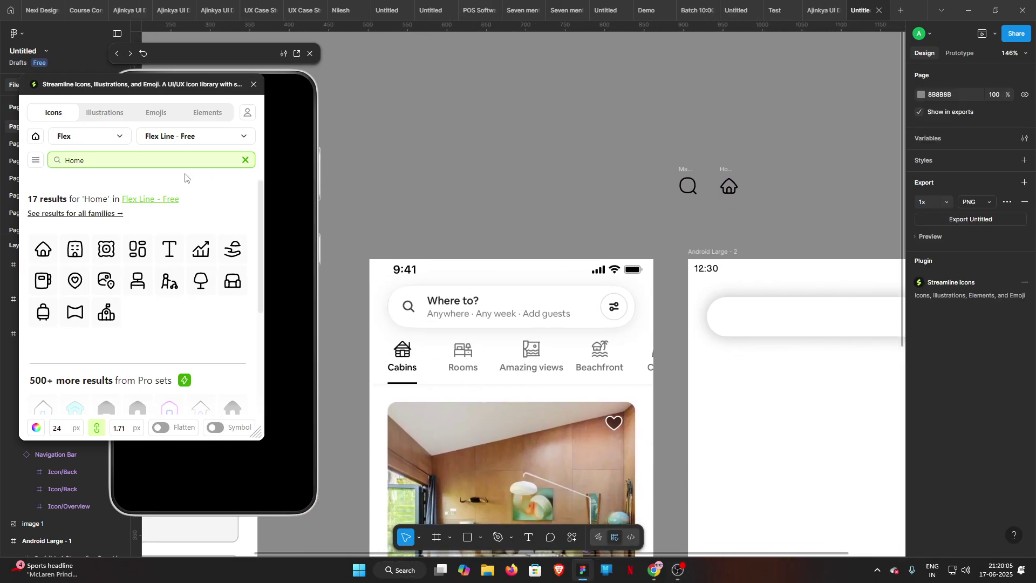
click(70, 252)
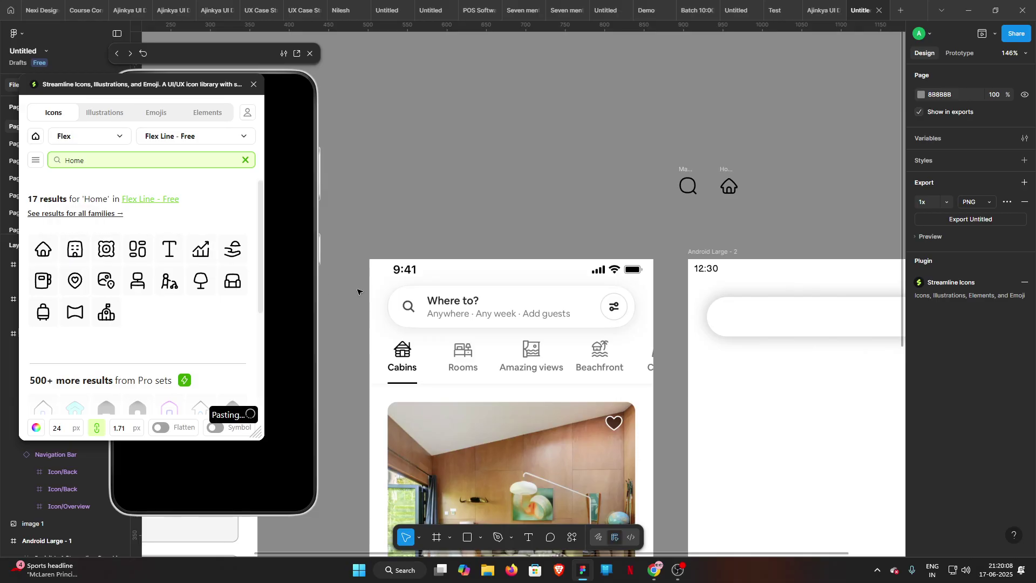
drag(786, 220, 768, 173)
click(808, 169)
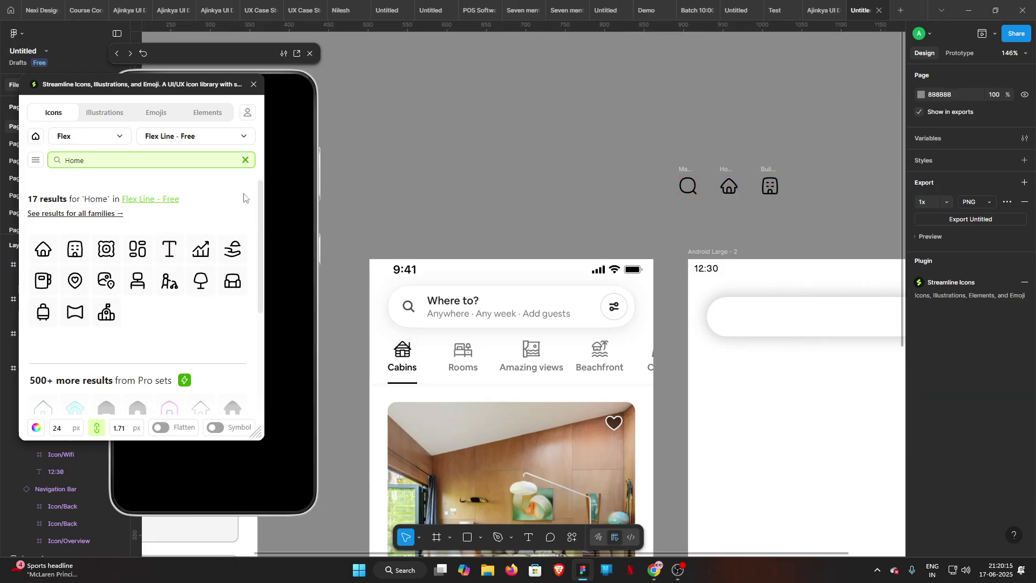
- Search the icon set for "View" to look for an amazing-views category icon
double_click(134, 163)
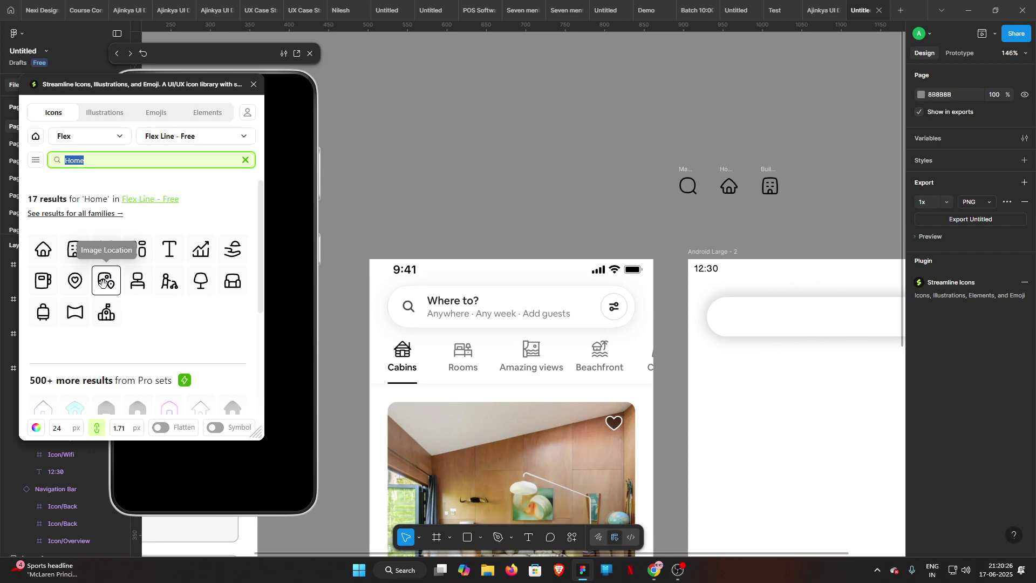
text(Ve)
text(ew)
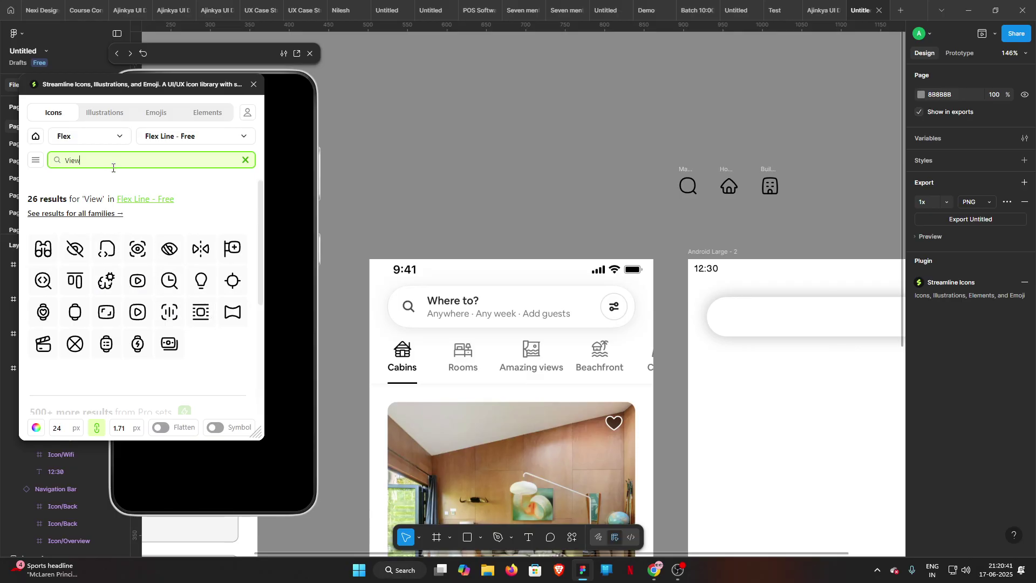
key(BackSpace)
key(BackSpace)
key(ctrl+z)
key(ctrl+z)
- Search the icon set for "home" and place the Image Location and School icons in the row after the building icon
text(home)
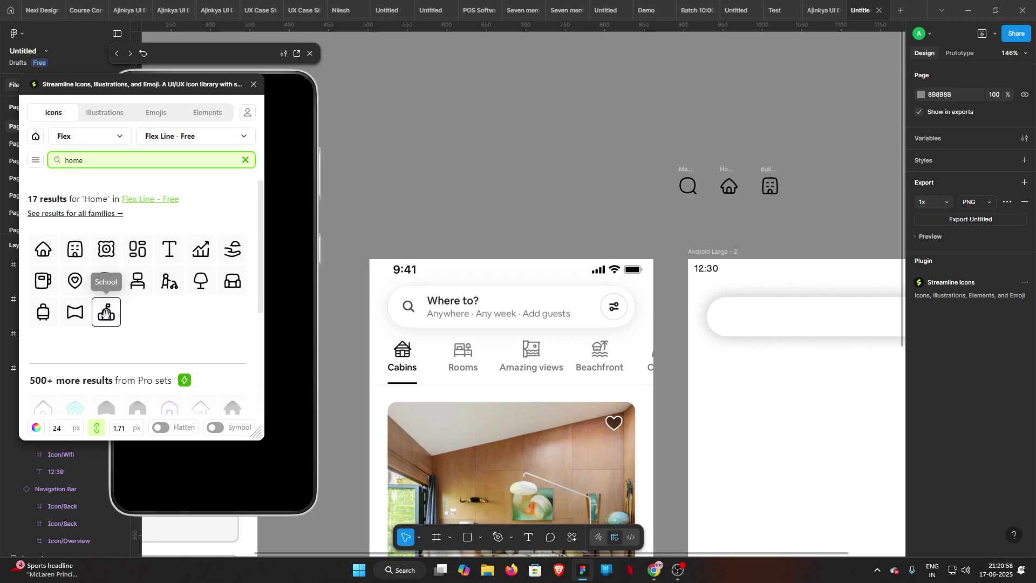
drag(105, 313, 812, 172)
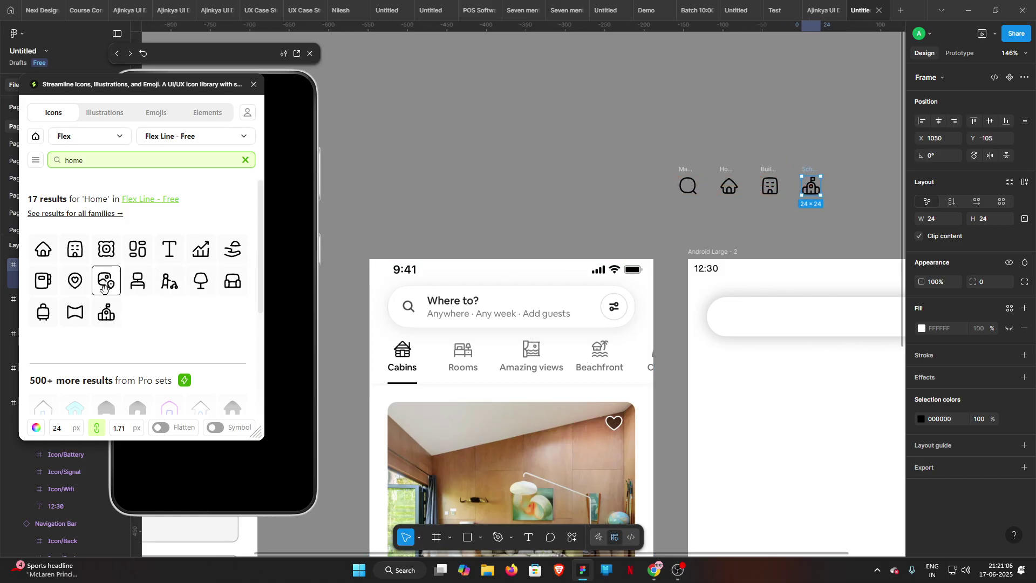
click(104, 281)
click(563, 209)
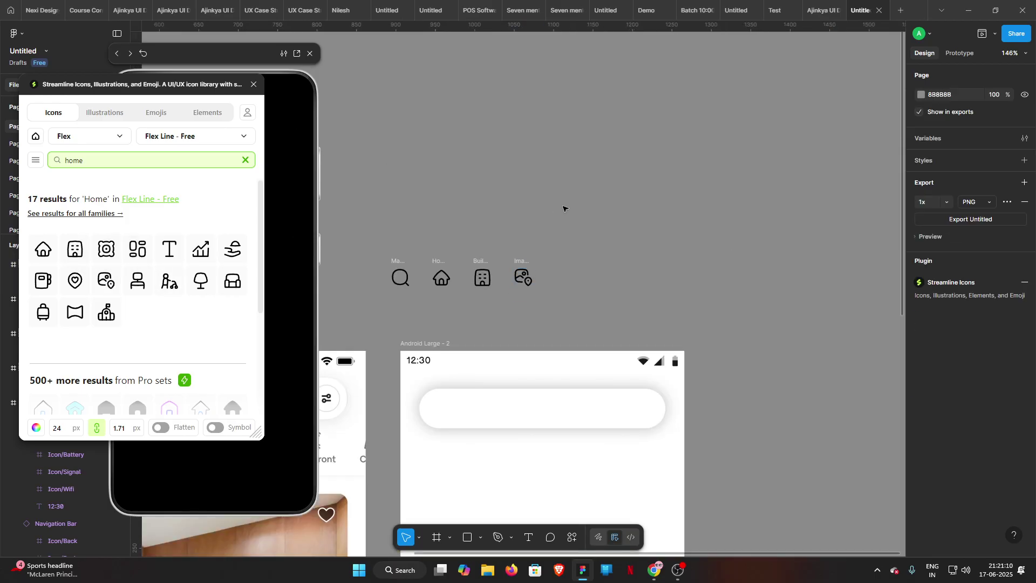
click(107, 313)
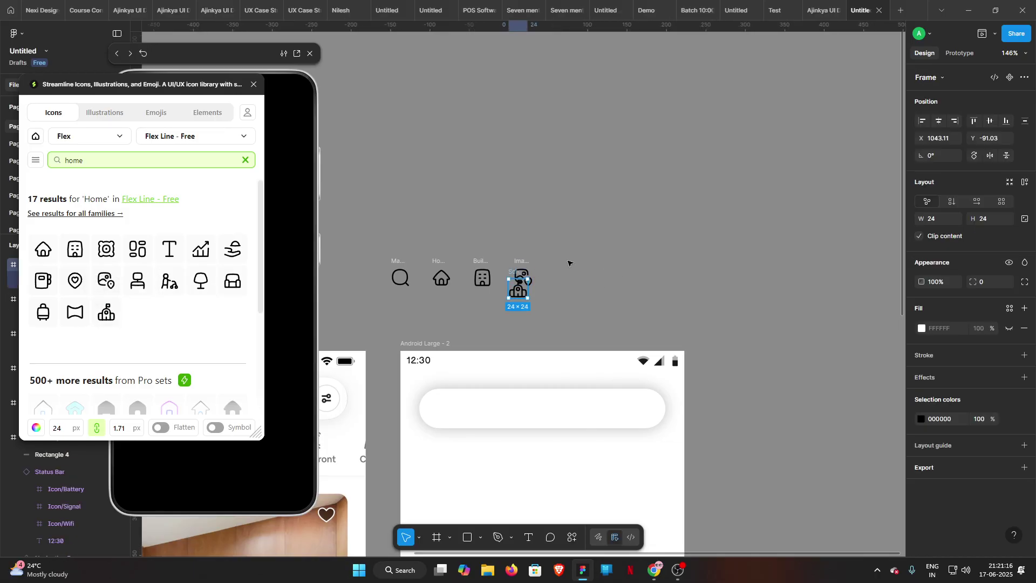
drag(518, 279, 567, 262)
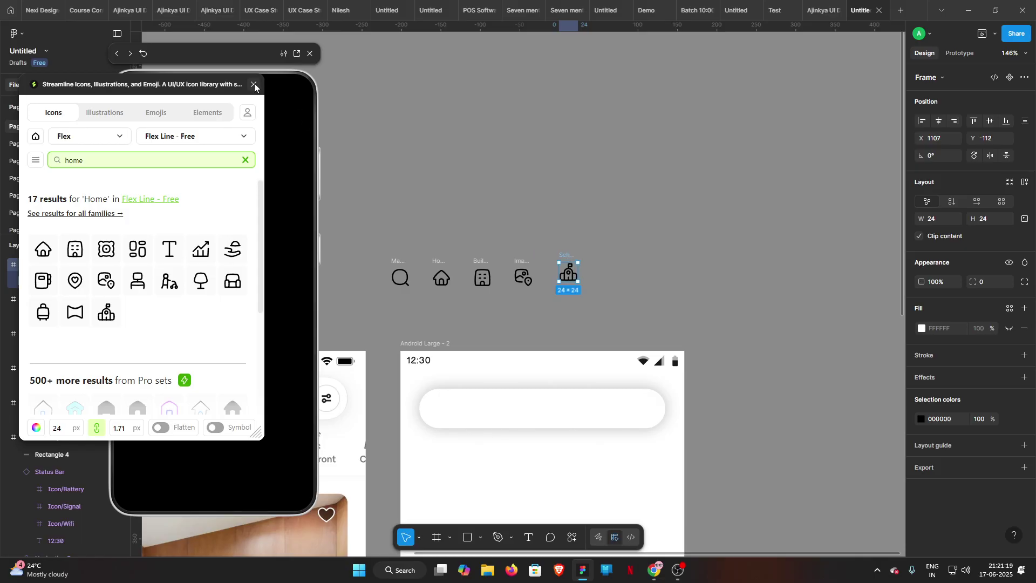
- Search the icon set for "Setting" and place the Horizontal Slider 2 icon at the end of the icon row
click(123, 162)
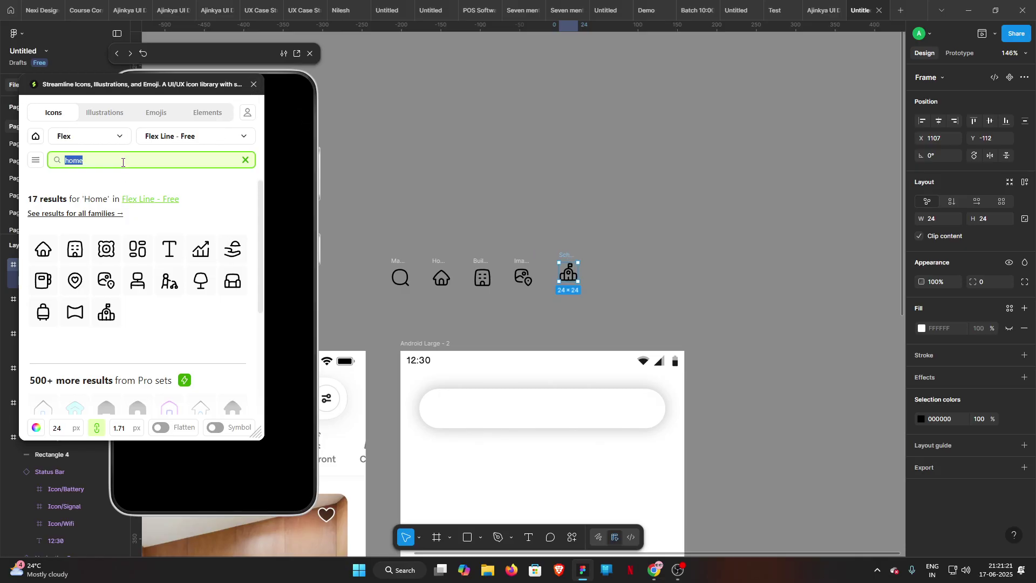
text(Setting)
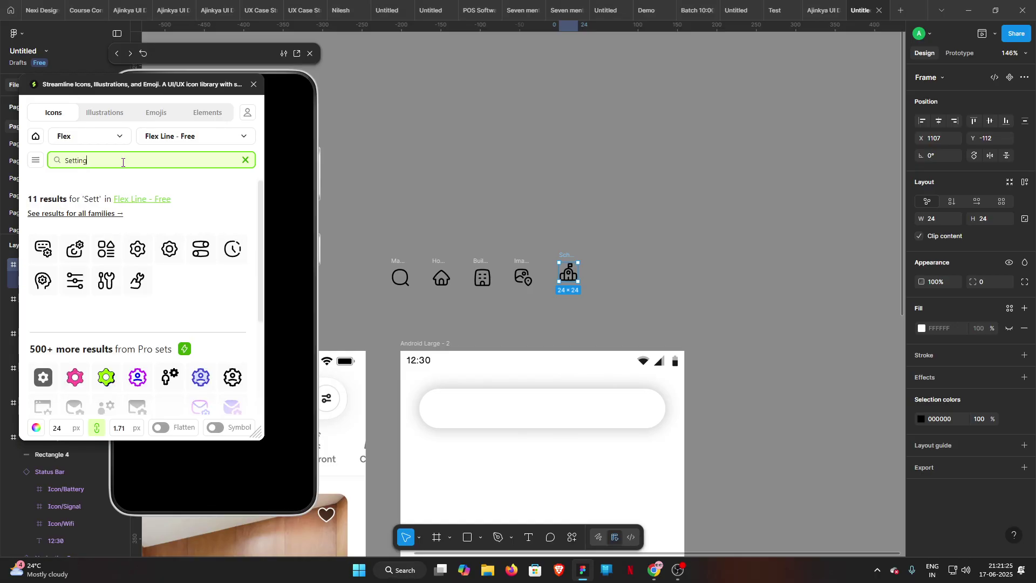
click(138, 248)
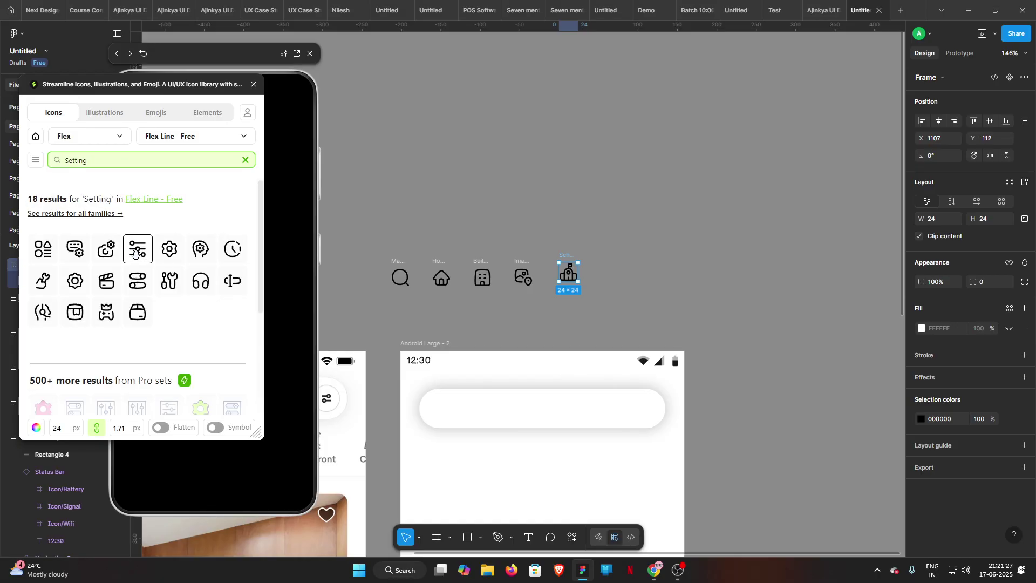
click(623, 256)
key(ctrl+z)
key(Escape)
click(138, 249)
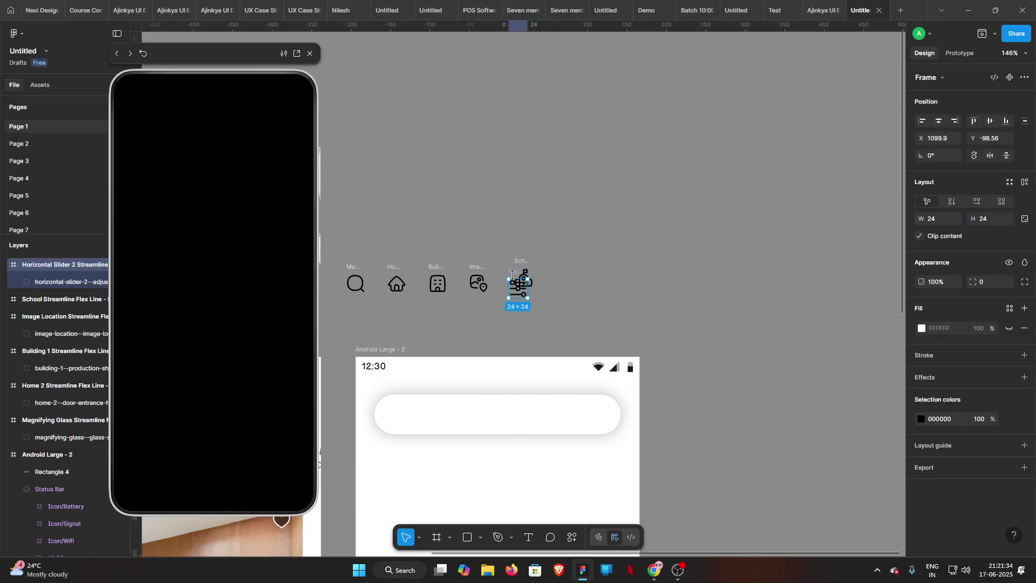
drag(549, 276, 597, 278)
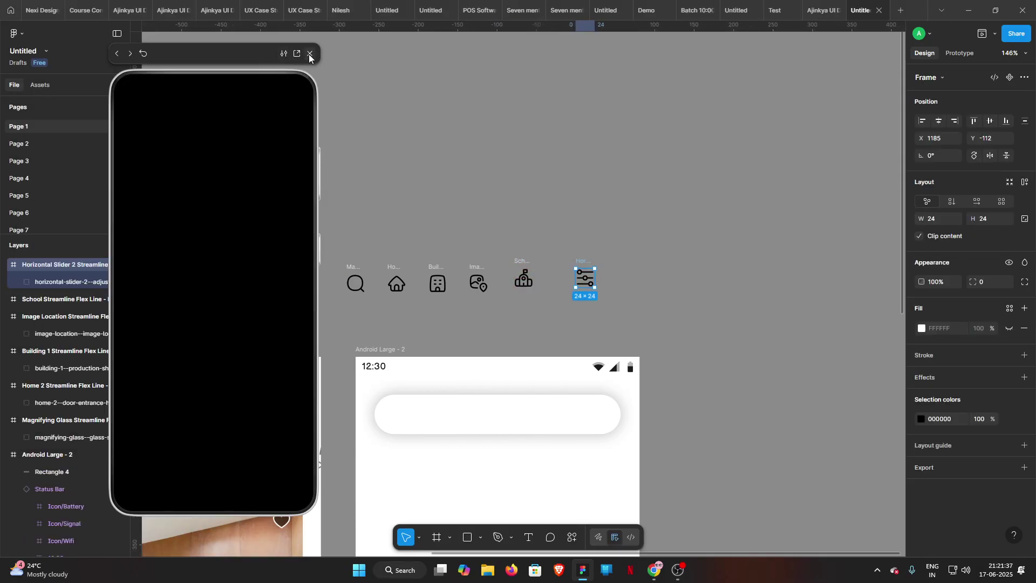
- Close the prototype preview and move the magnifying glass icon into the search bar at X 40, Y 61
click(310, 53)
click(411, 177)
drag(316, 402, 458, 248)
drag(486, 475, 458, 196)
drag(480, 70, 438, 212)
drag(475, 70, 366, 230)
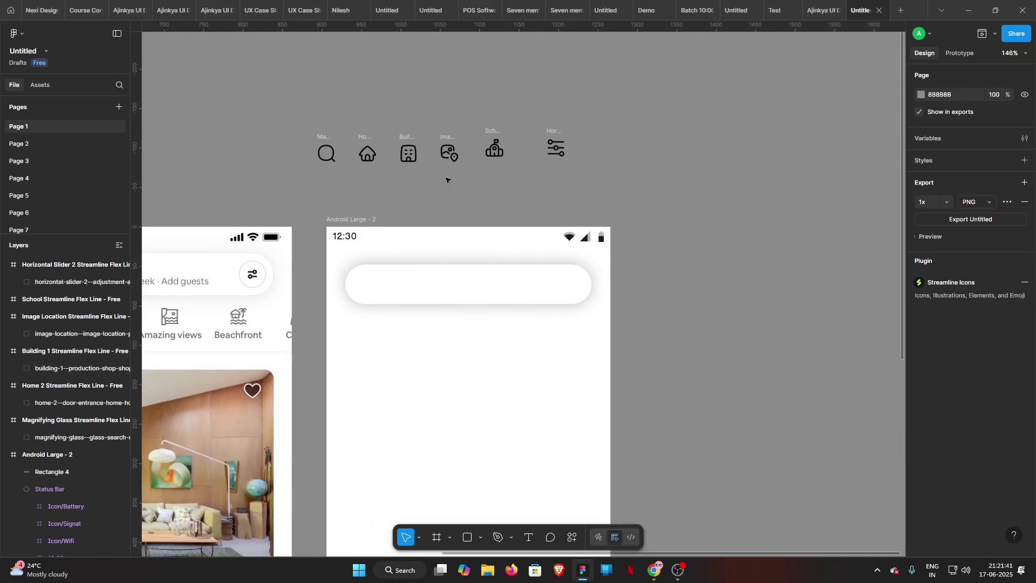
drag(447, 179, 429, 187)
drag(319, 134, 522, 260)
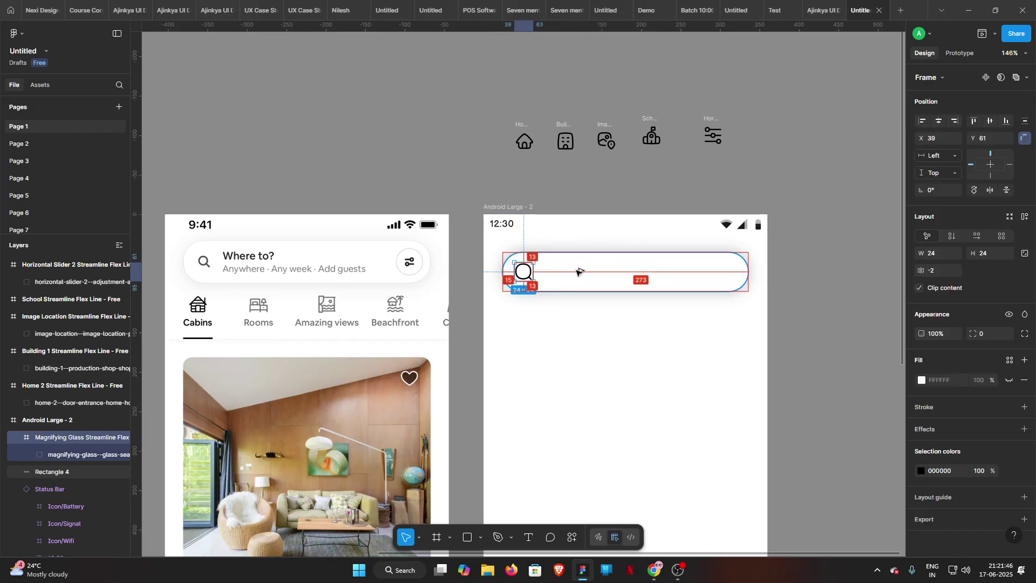
key(alt+Right)
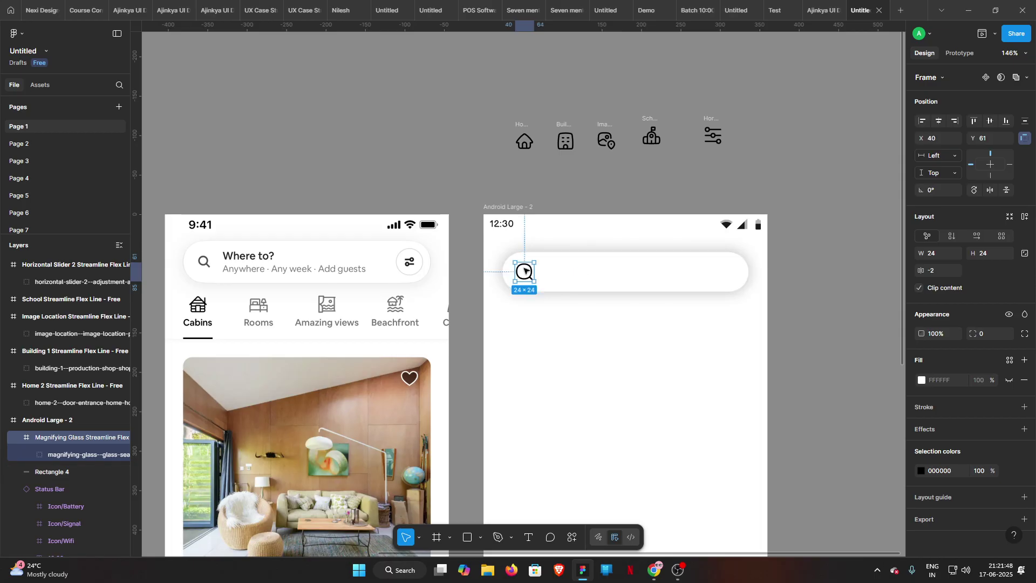
- Add the text "Where to?" inside the search bar beside the magnifying glass icon
key(t)
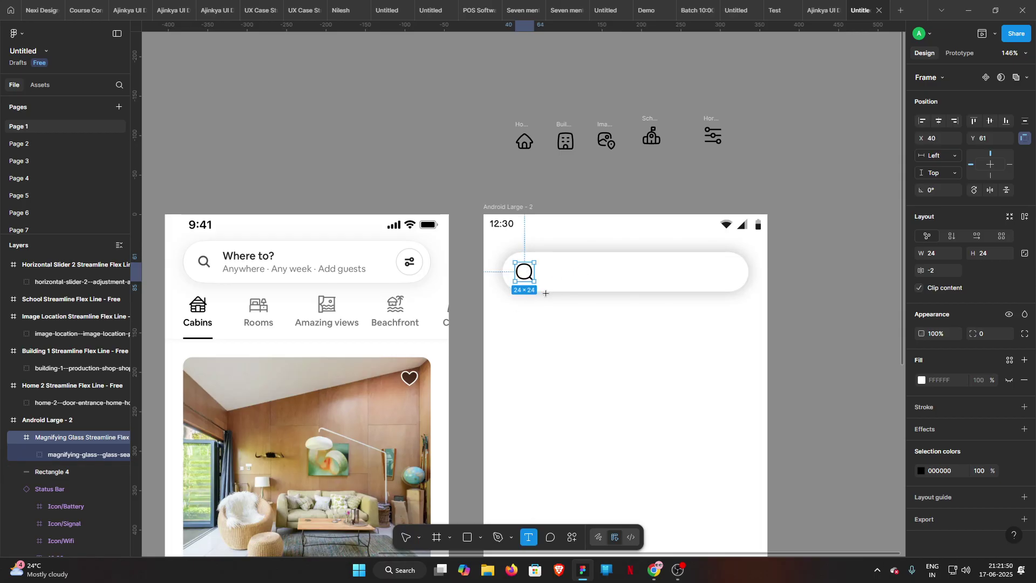
click(563, 263)
text(W)
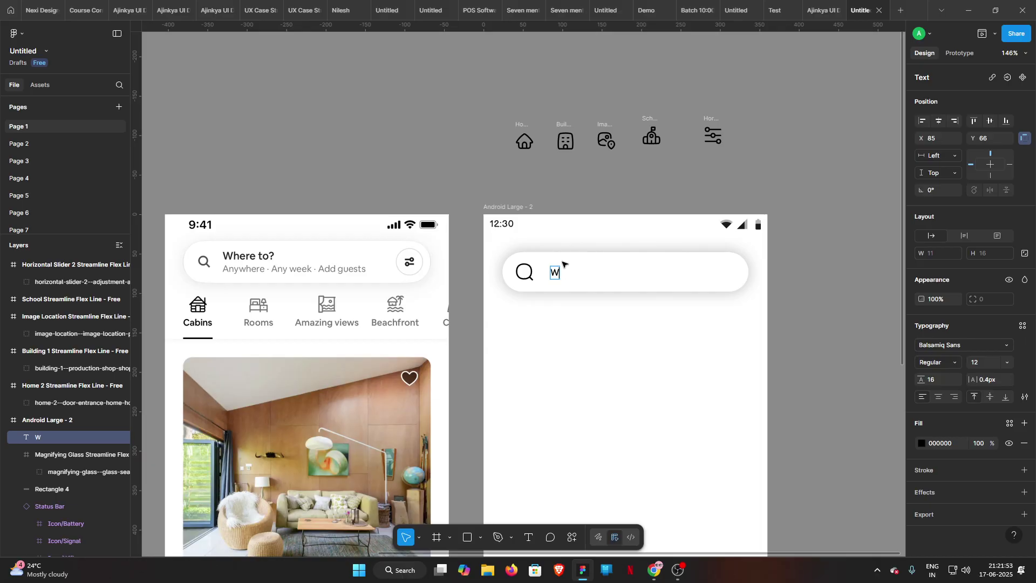
text(her)
text(re )
text(to)
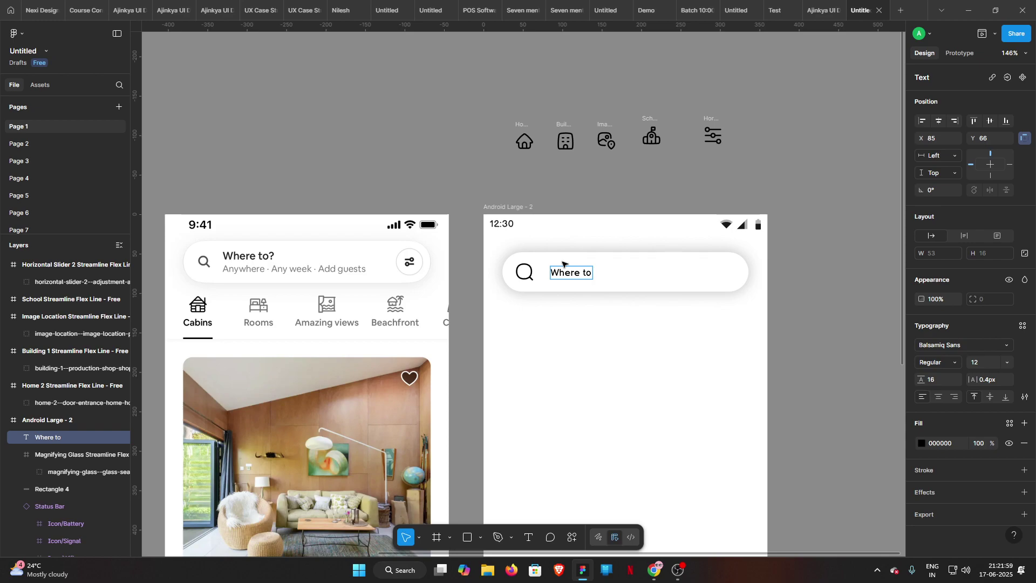
click(945, 345)
text(pop)
key(Return)
key(Escape)
- Nudge the "Where to?" text to X 75, Y 62 within the search bar
key(alt)
key(Up)
key(Up)
key(Up)
key(Up)
key(Up)
key(Up)
key(Up)
key(Up)
key(Up)
key(Up)
key(Left)
key(Left)
key(Left)
key(Left)
key(Left)
key(Left)
key(Left)
key(Left)
key(Left)
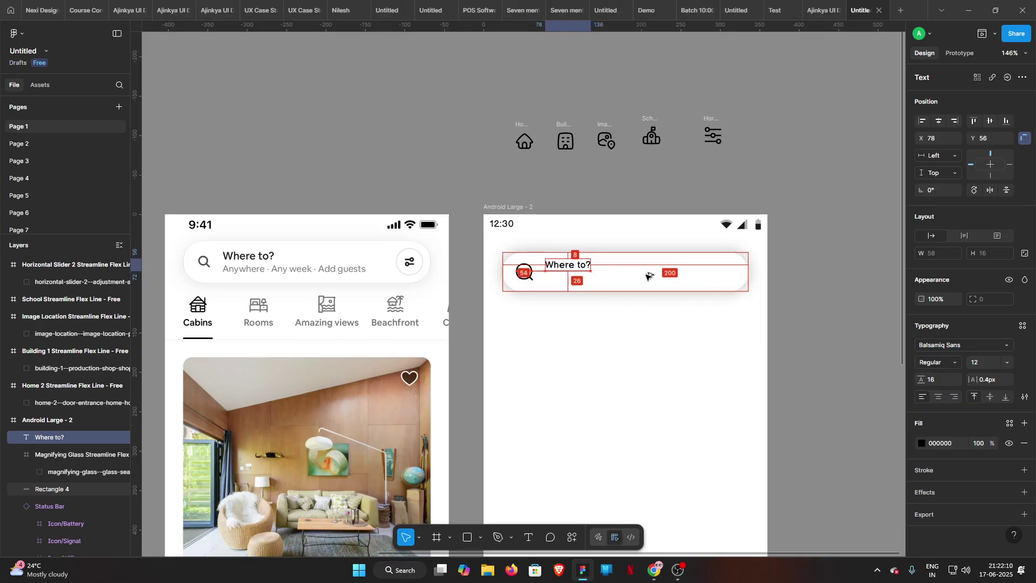
key(Down)
key(Down)
key(Down)
key(Down)
key(Left)
key(Down)
key(Down)
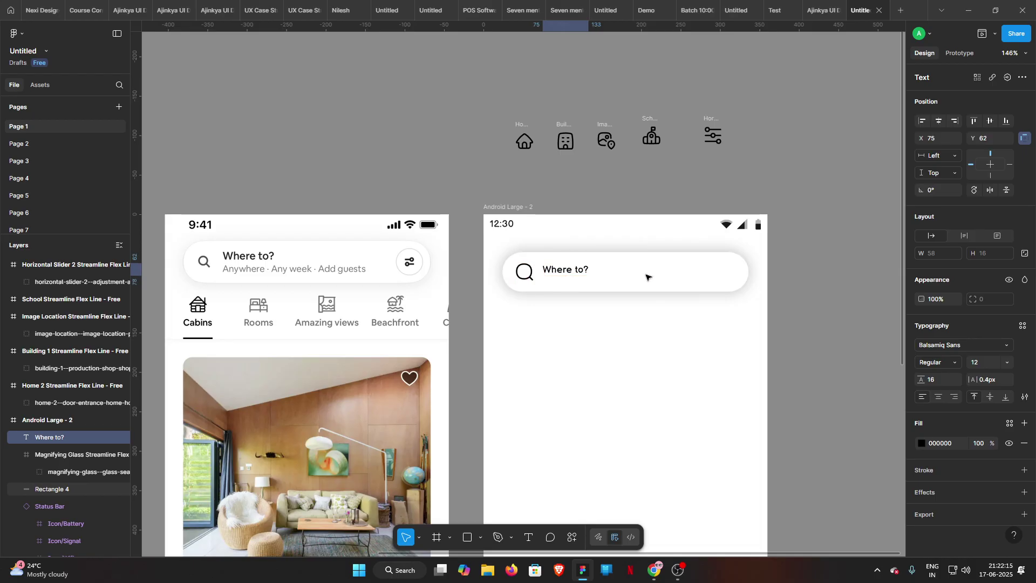
- Duplicate the "Where to?" text directly below itself and replace the copy's wording with "Anywhere. Any week . Add guest"
drag(572, 273, 572, 285)
double_click(573, 284)
text(Any)
key(BackSpace)
text(we)
key(BackSpace)
key(BackSpace)
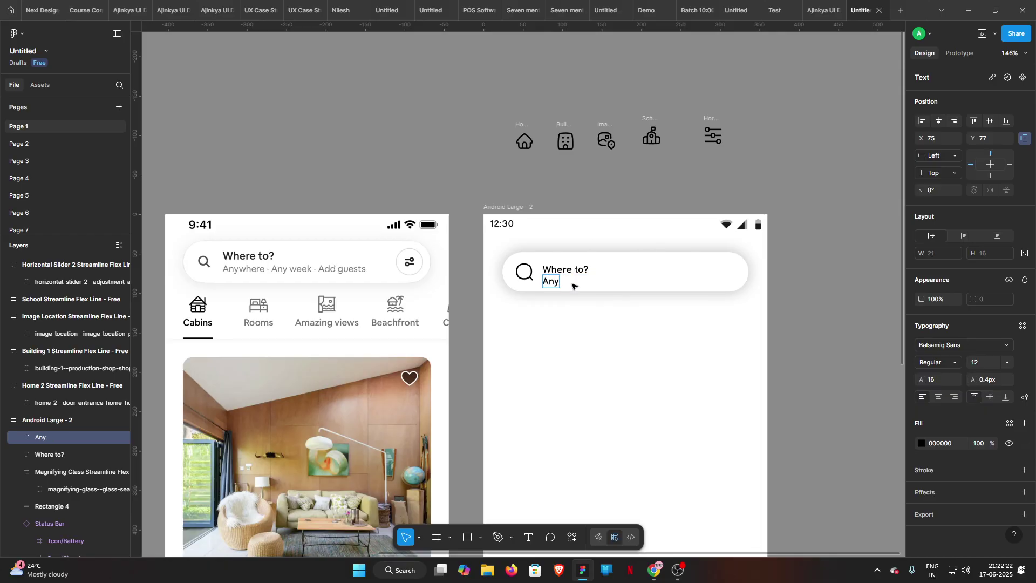
text(wher)
text(e. )
text(AN)
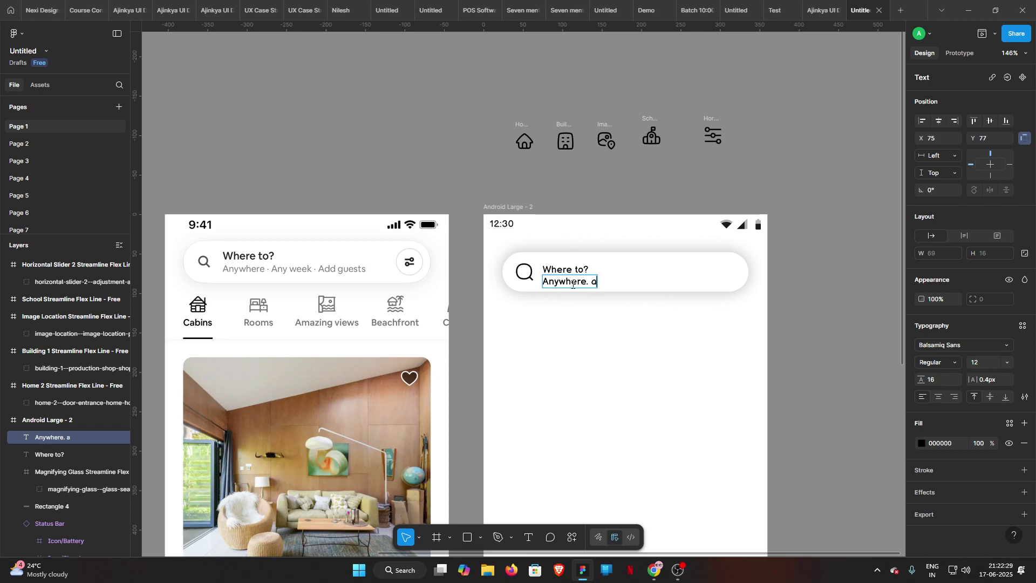
key(BackSpace)
text(ny week)
text( .)
text( Add)
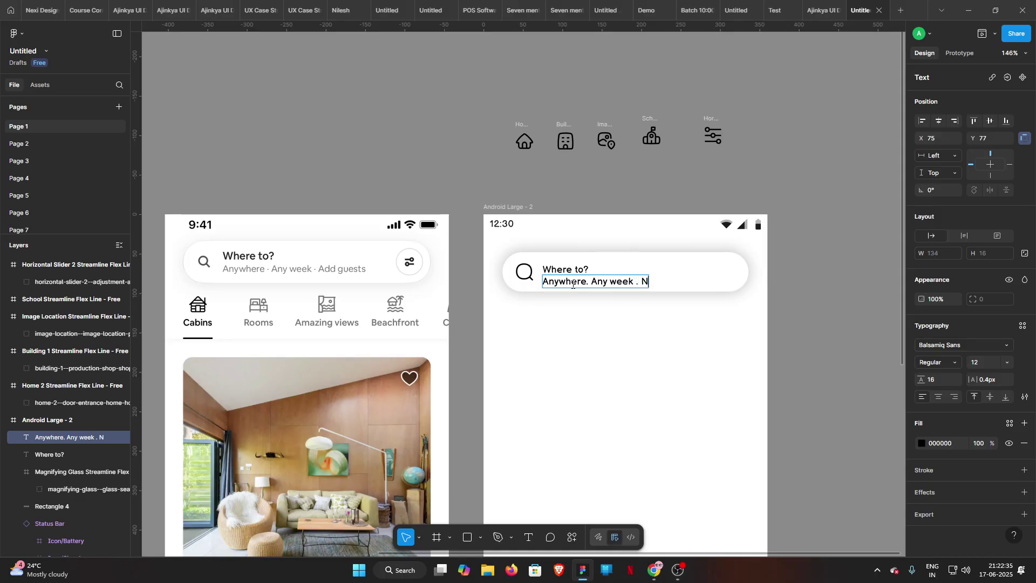
text( G)
key(BackSpace)
text(huest)
key(BackSpace)
key(BackSpace)
key(BackSpace)
key(BackSpace)
key(BackSpace)
text(guest)
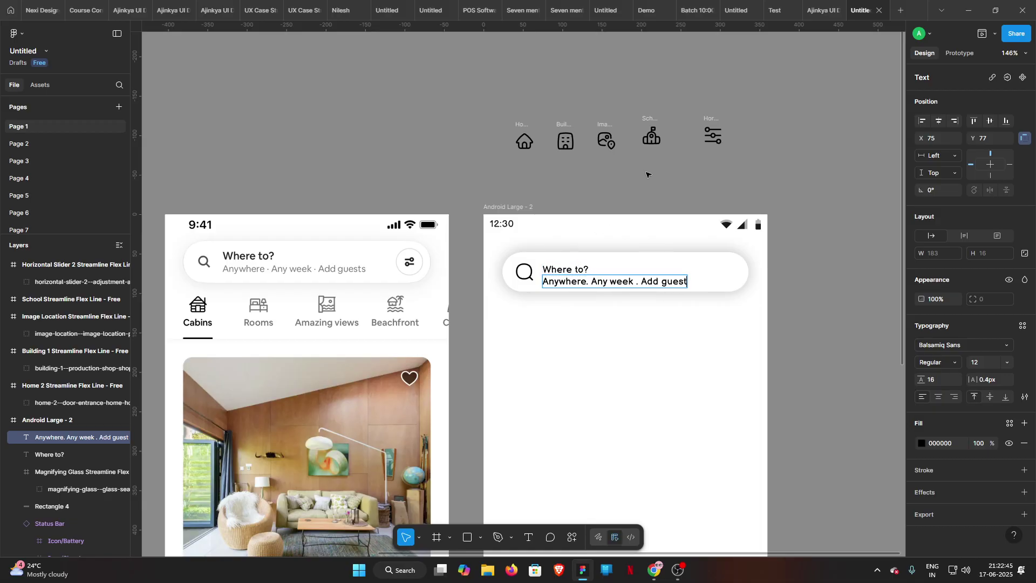
key(Escape)
- Change the font of both search bar text lines to Poppins
shift+click(565, 270)
click(950, 363)
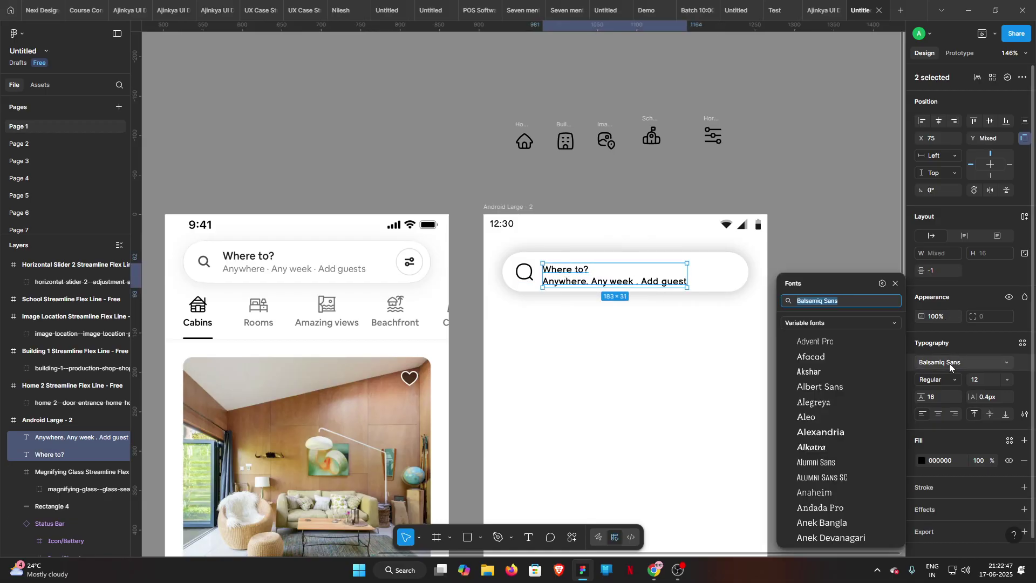
text(popp)
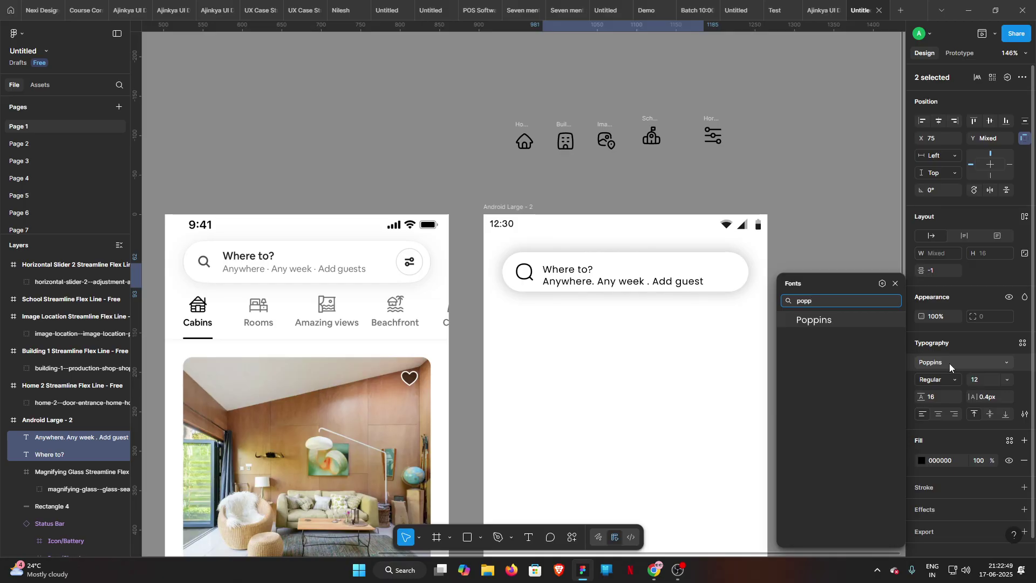
key(Return)
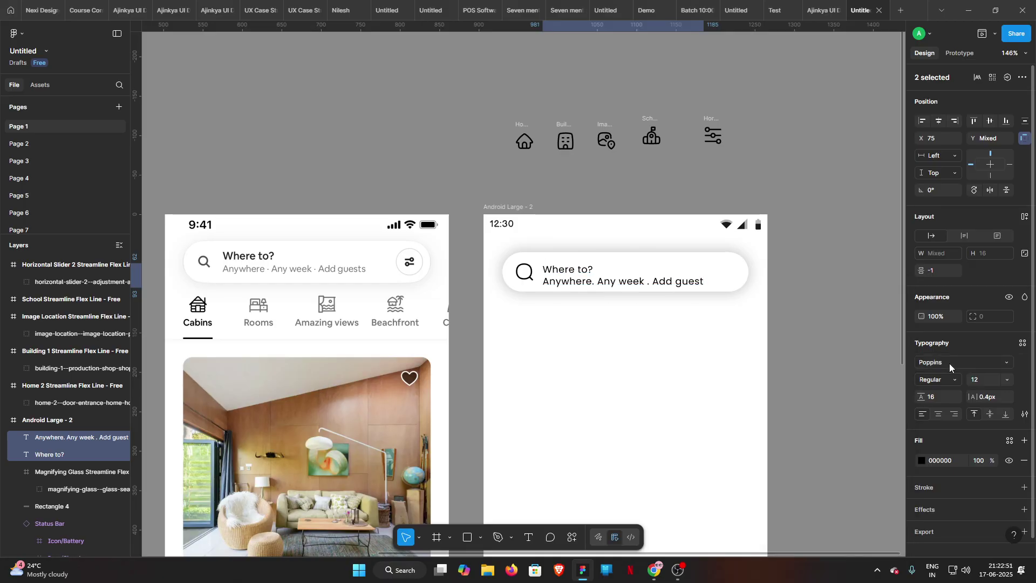
click(798, 154)
- Set the height of the search bar rectangle to 60
scroll(586, 272, up, 1)
drag(605, 183, 748, 167)
click(826, 275)
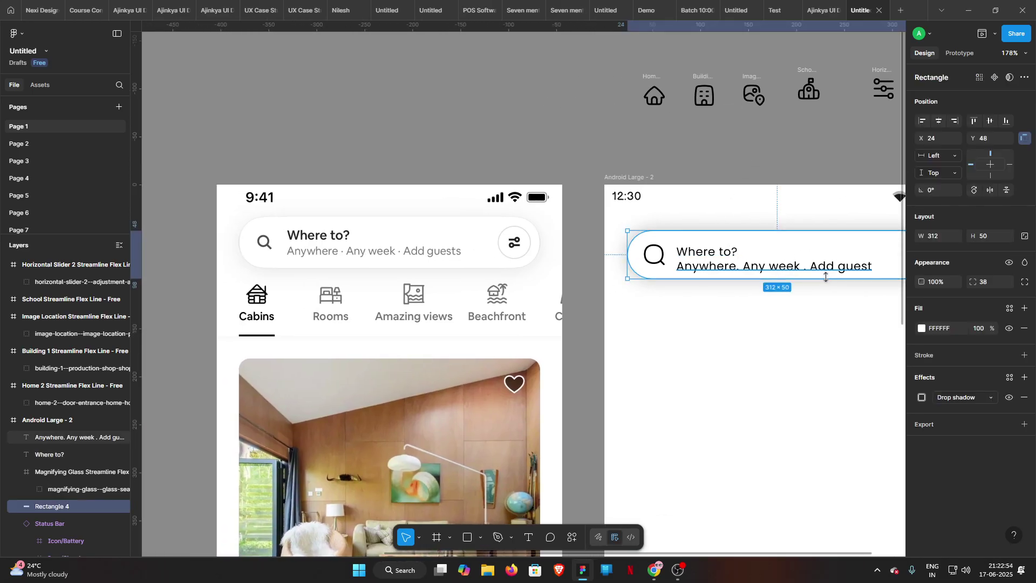
click(986, 235)
text(60)
key(Return)
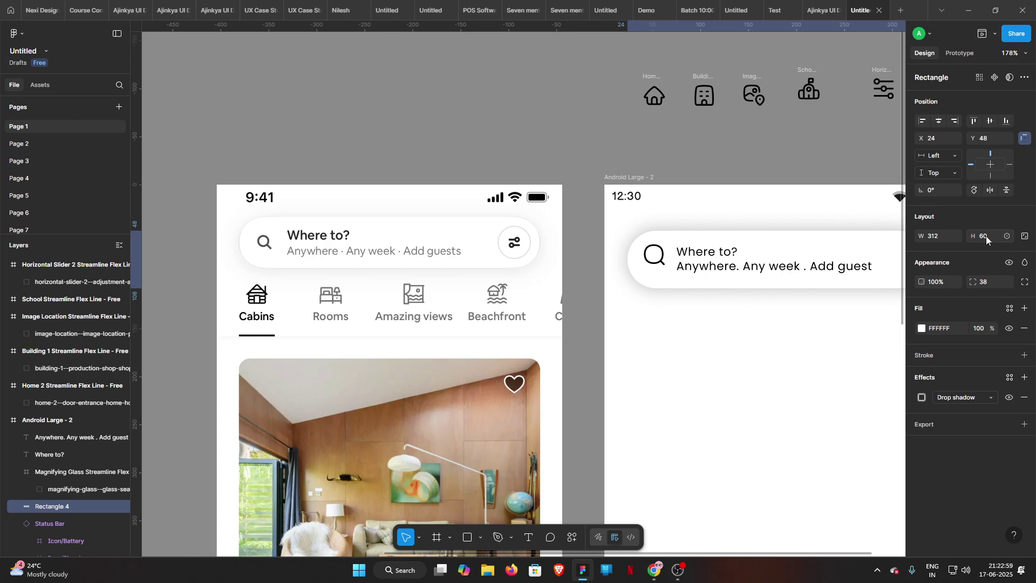
- Nudge the magnifying glass icon down to Y 66 in the search bar
click(659, 259)
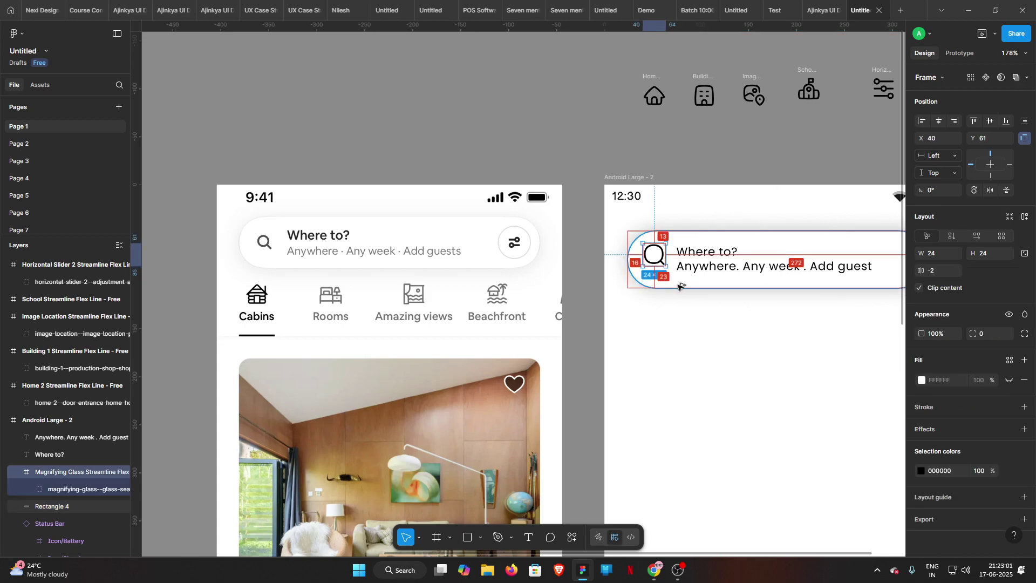
key(Down)
key(Down)
key(Down)
key(Down)
key(Down)
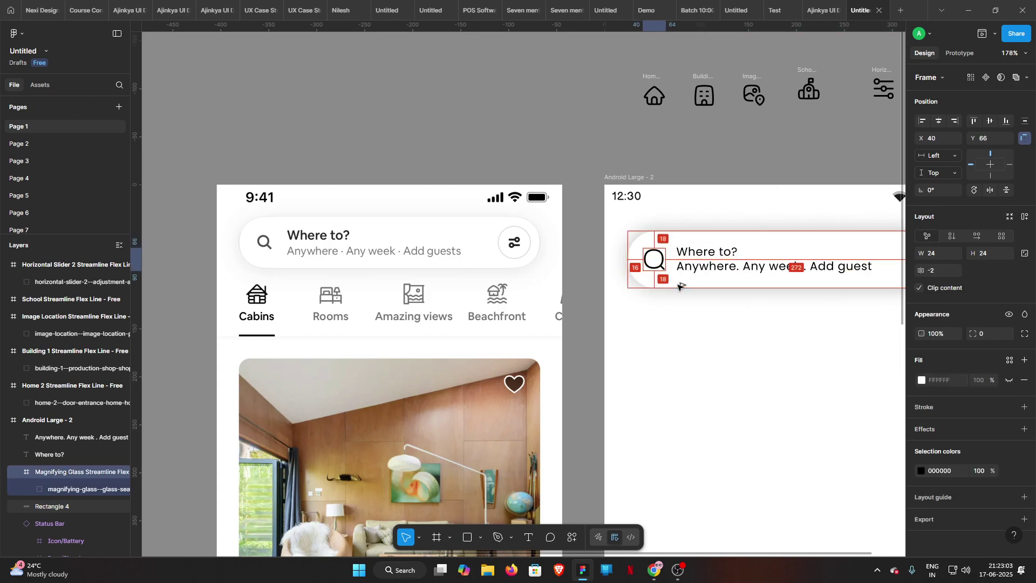
- Nudge the "Anywhere. Any week . Add guest" line down to Y 82
click(679, 284)
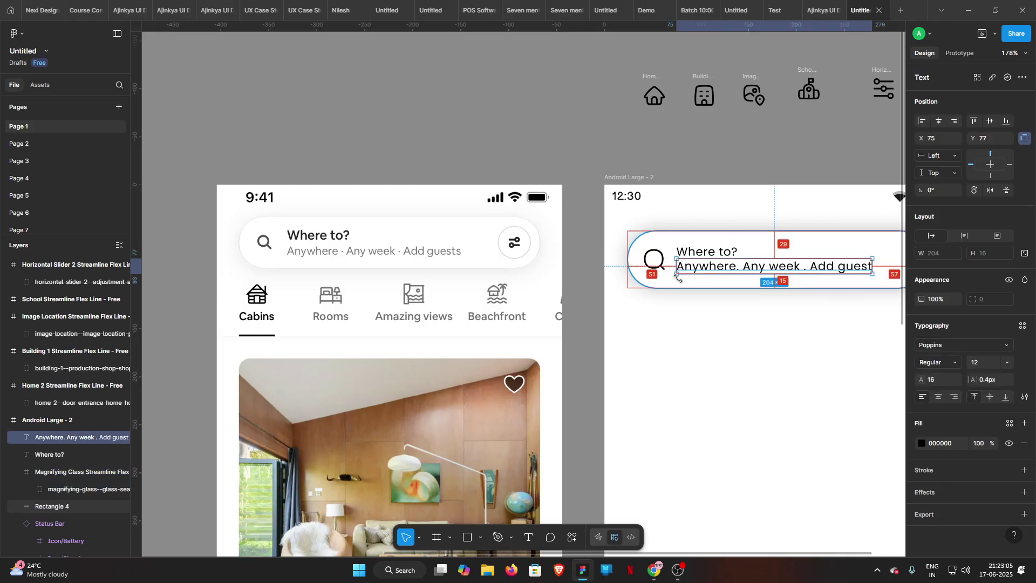
key(Down)
key(Down)
key(Down)
key(Down)
key(Down)
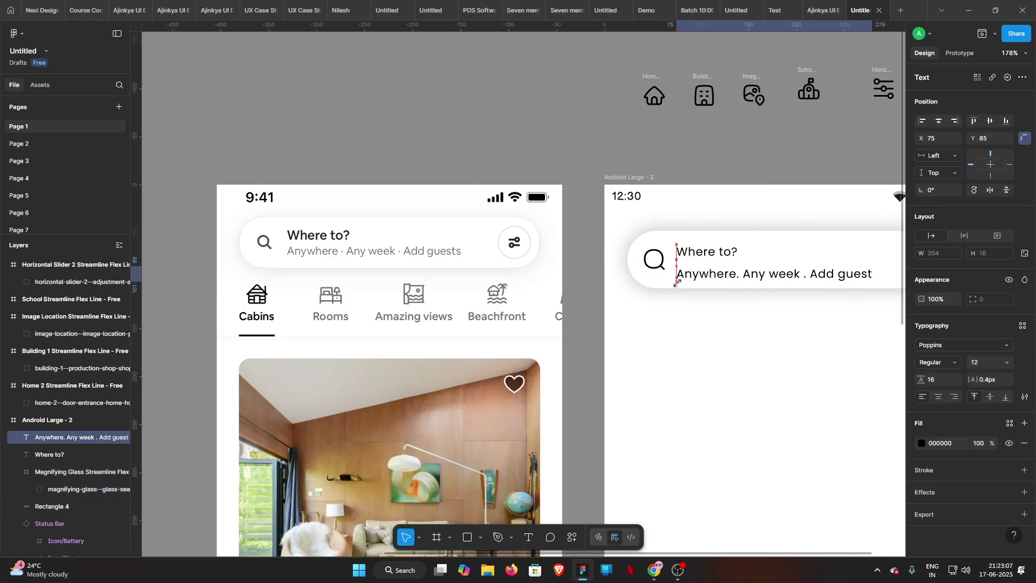
- Set the "Where to?" text to size 14 with the SemiBold weight
click(703, 254)
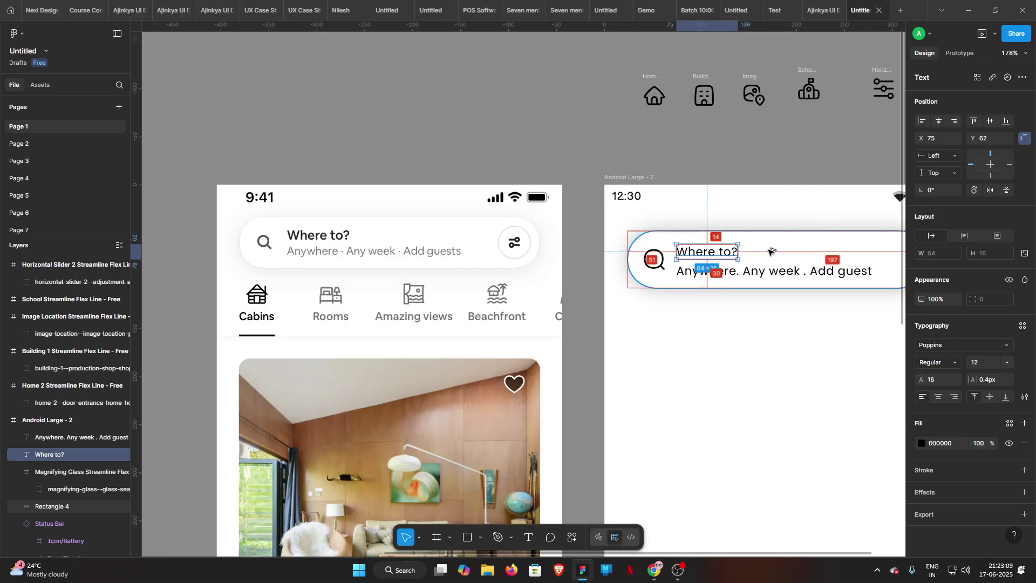
click(976, 367)
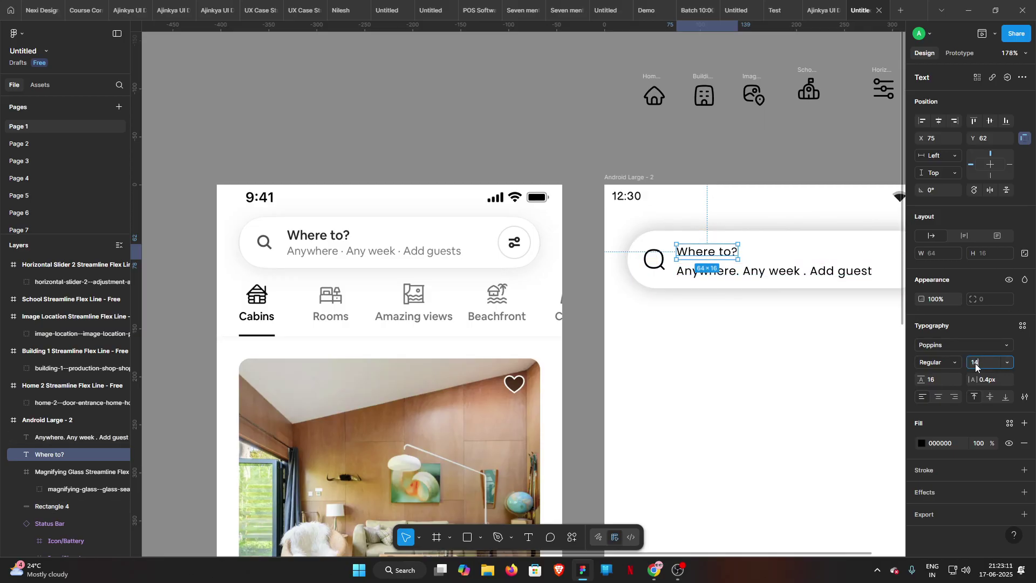
key(Return)
key(ctrl+b)
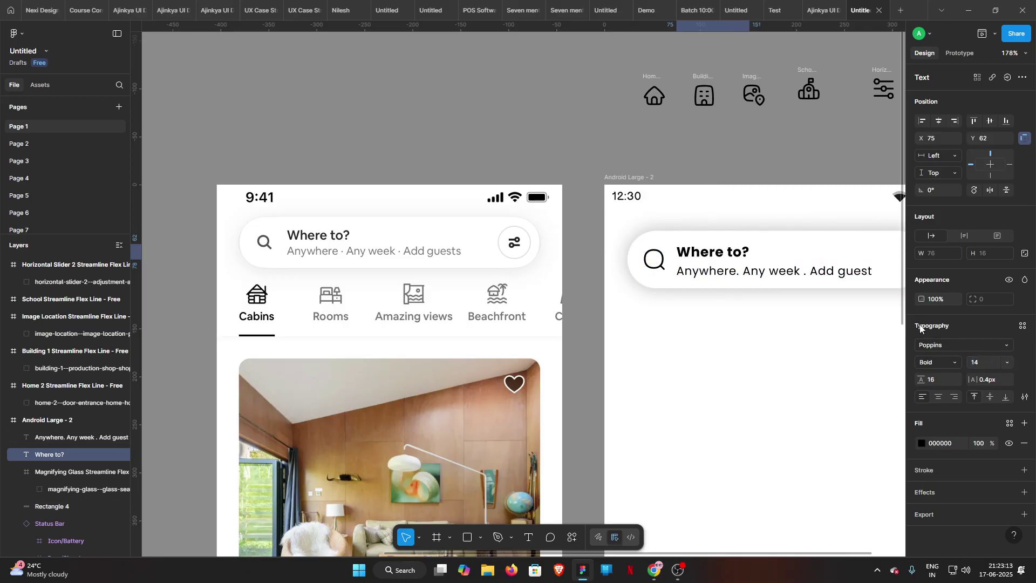
click(941, 363)
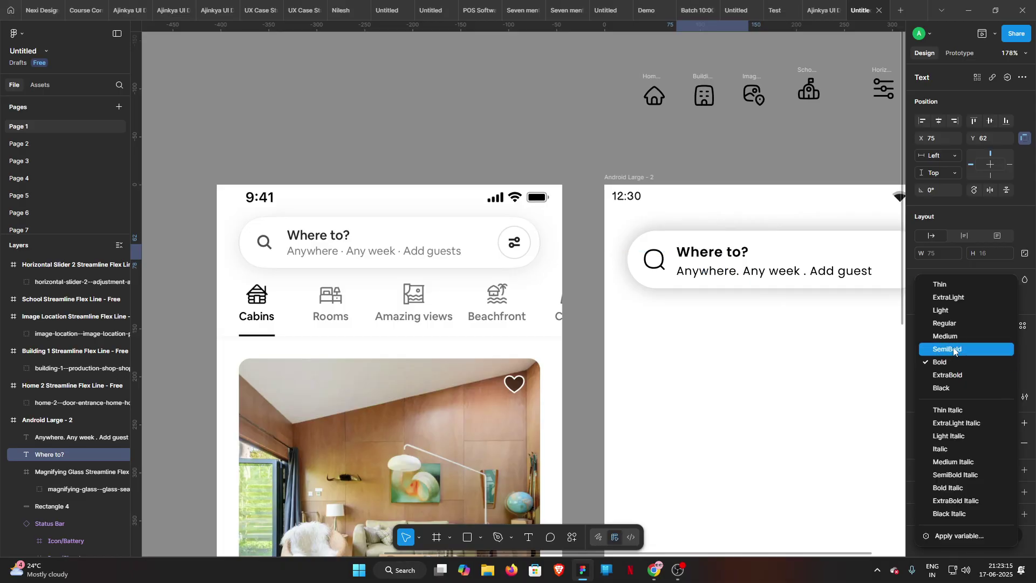
click(954, 349)
click(786, 167)
- Set the font size of the "Anywhere. Any week . Add guest" line to 10
scroll(717, 155, right, 3)
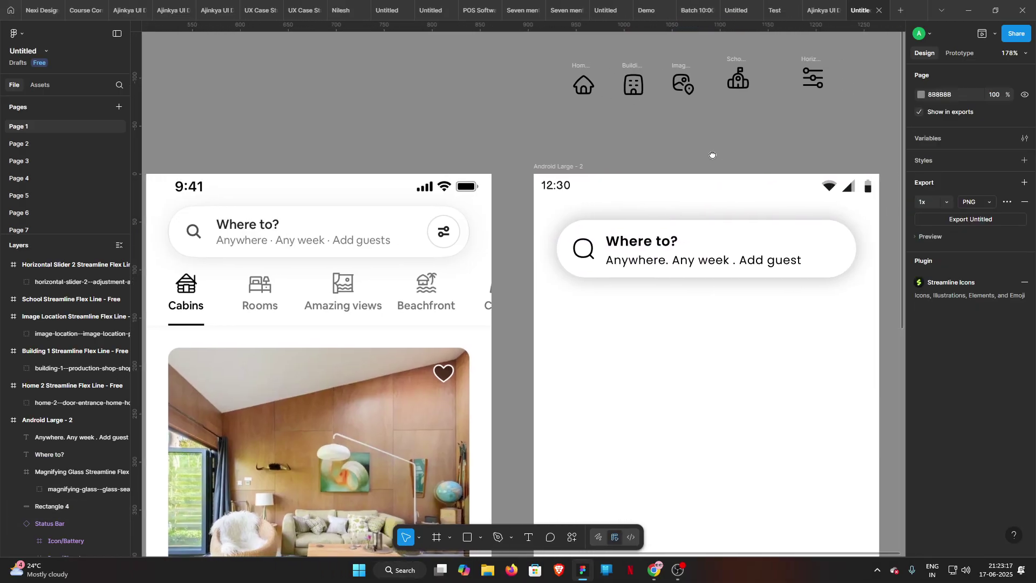
click(734, 264)
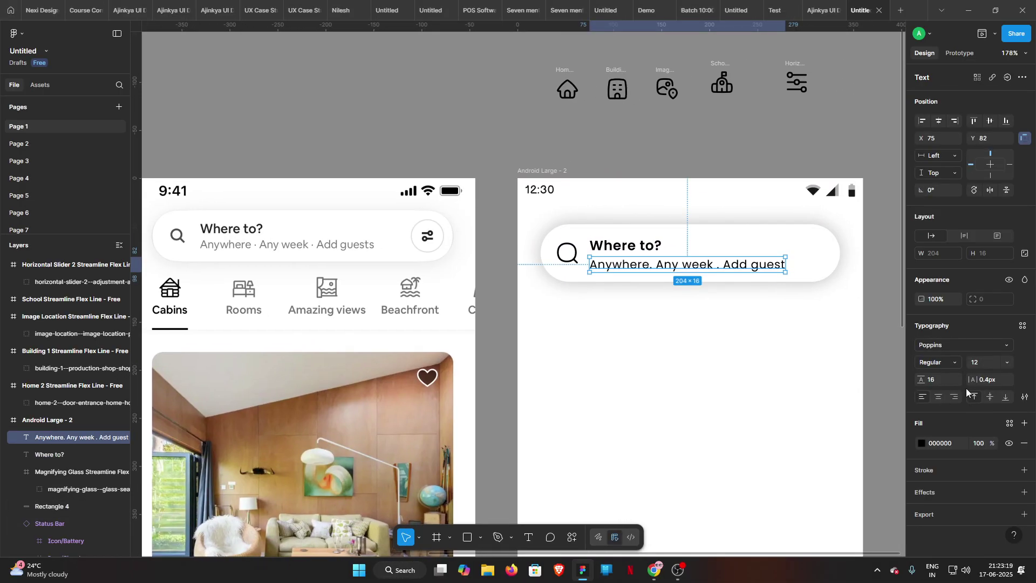
text(10)
key(Return)
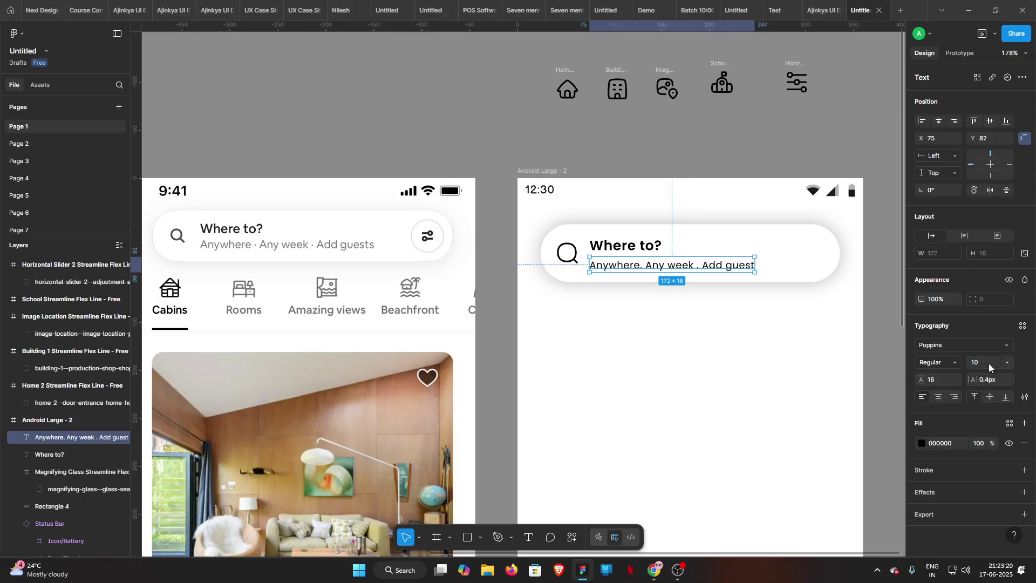
click(764, 150)
- Resize the magnifying glass icon in the search bar to 20 × 20
scroll(764, 150, right, 3)
scroll(764, 150, up, 2)
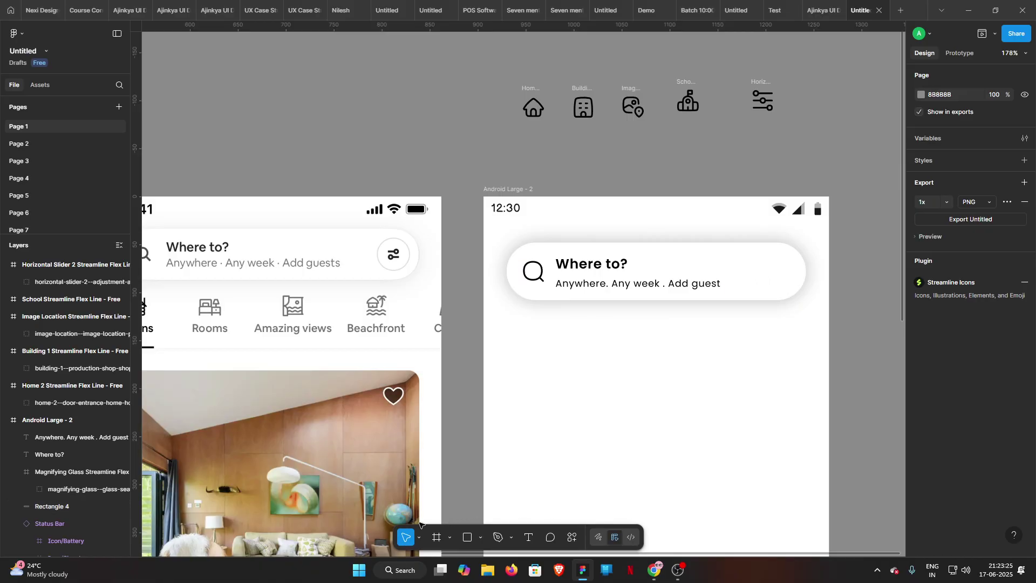
scroll(573, 394, left, 3)
click(627, 280)
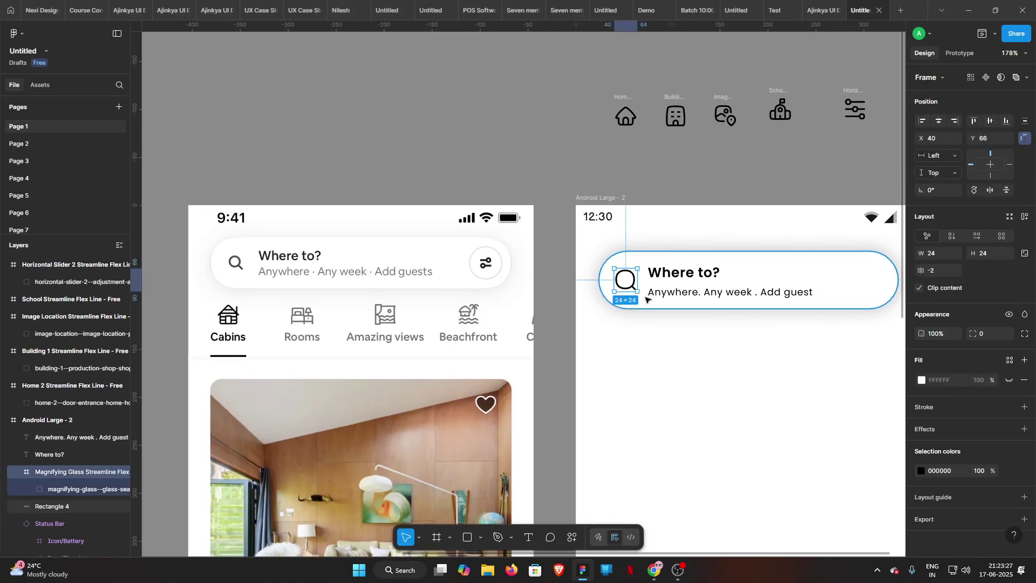
click(983, 257)
text(20)
key(Return)
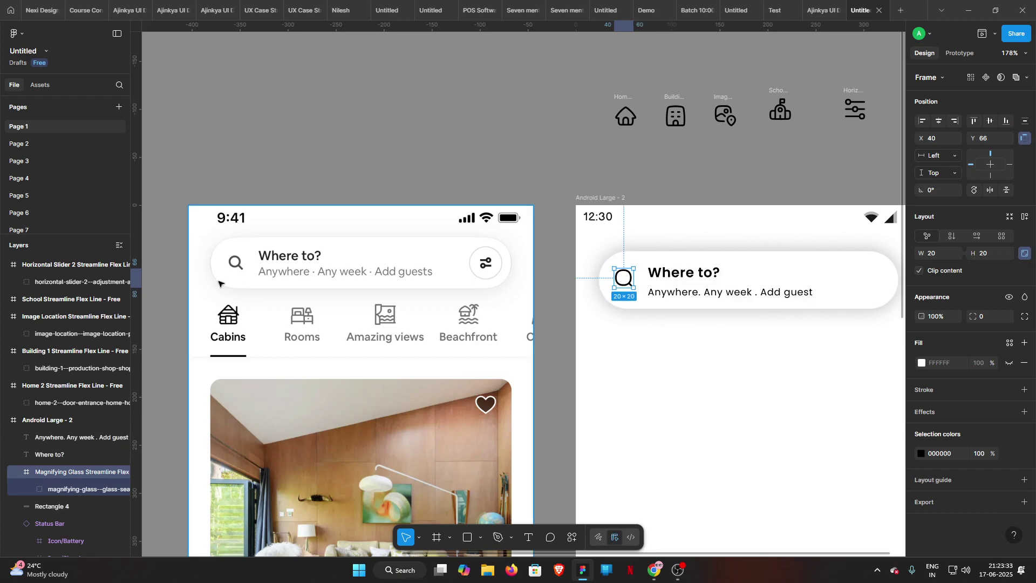
- Shift both search bar text lines together to X 76, leaving a 16 px gap beside the magnifying glass
click(683, 273)
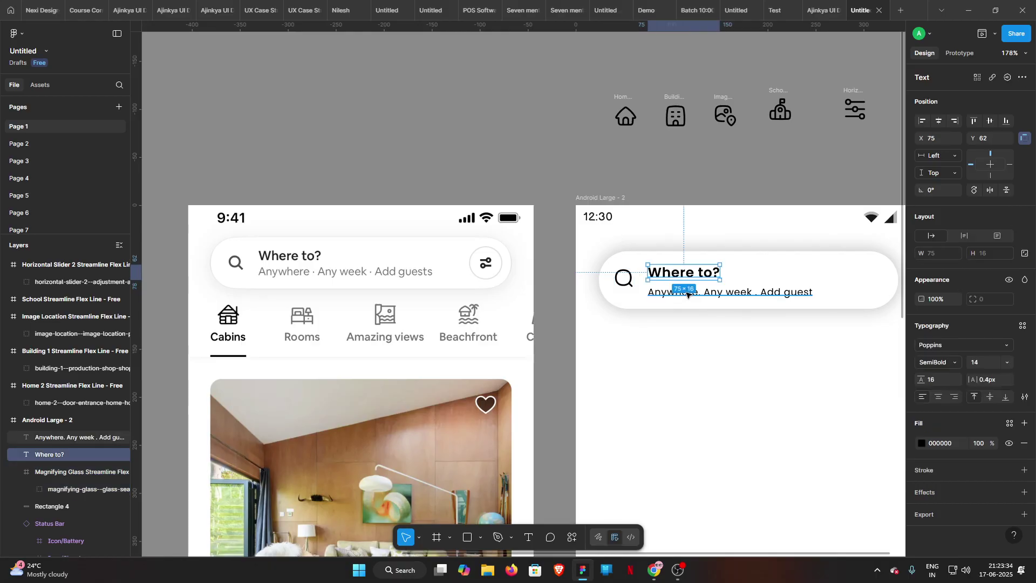
shift+click(682, 292)
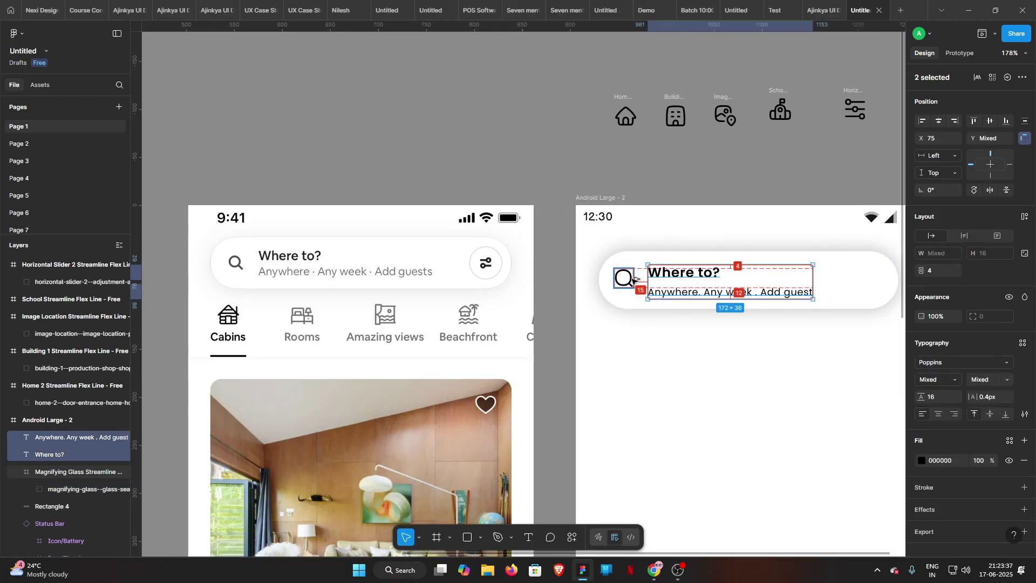
key(Left)
key(Left)
key(Left)
key(Left)
key(Left)
key(Left)
key(Left)
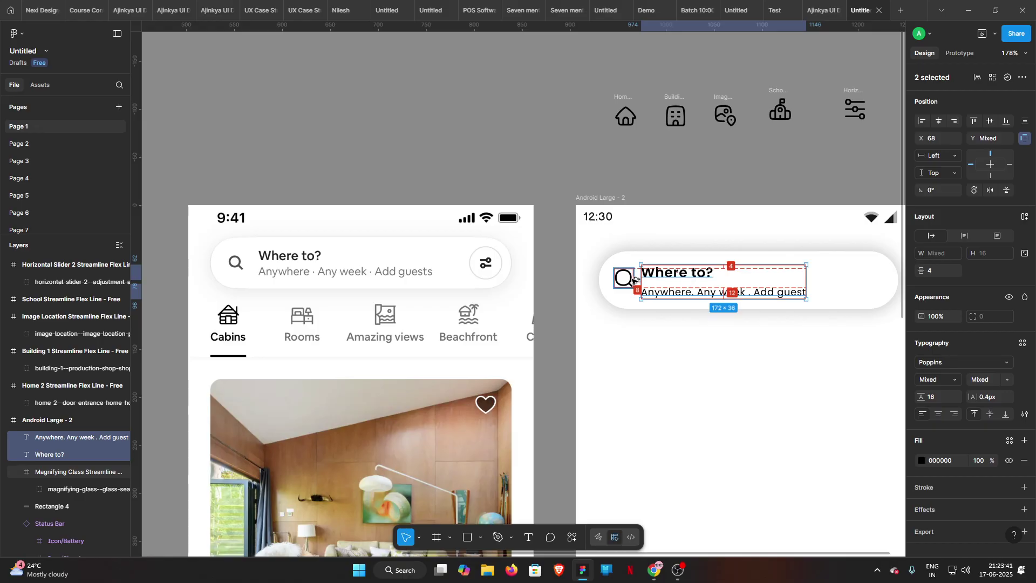
key(Right)
key(Right)
key(Right)
key(Right)
key(Right)
key(Right)
key(Right)
key(Right)
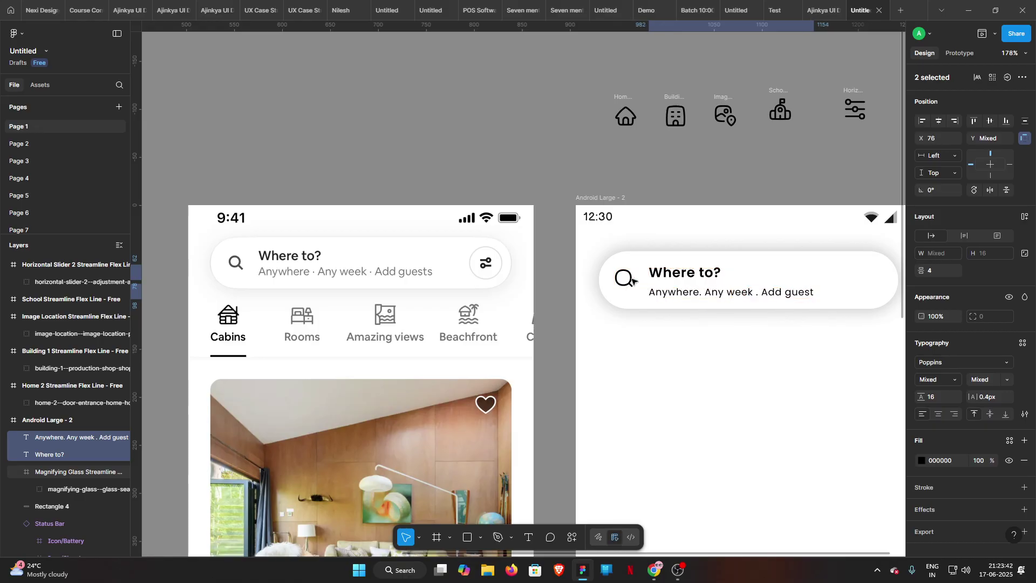
key(alt)
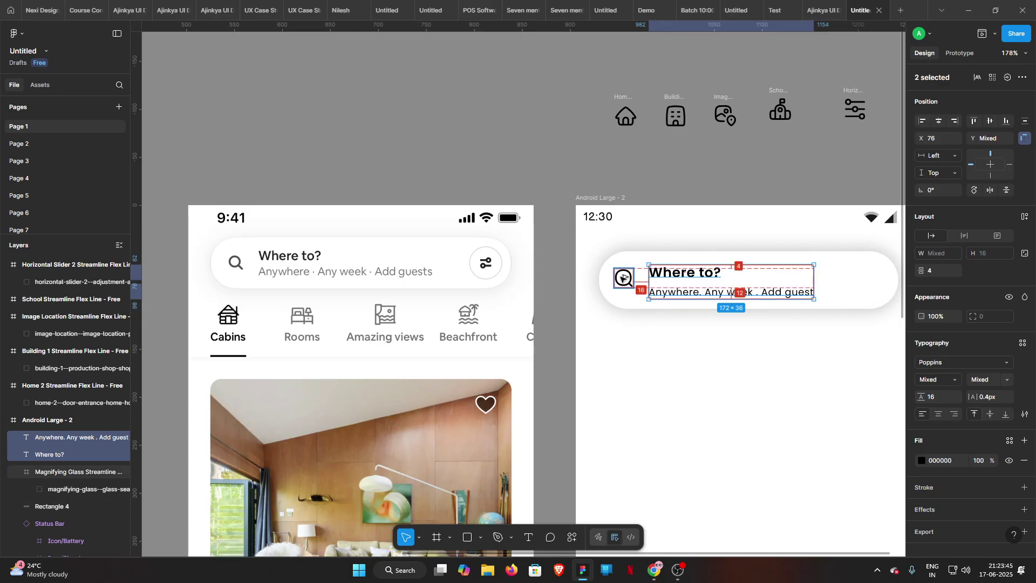
- Nudge both search bar text lines up by 4 px
key(Up)
key(Up)
key(Up)
key(Up)
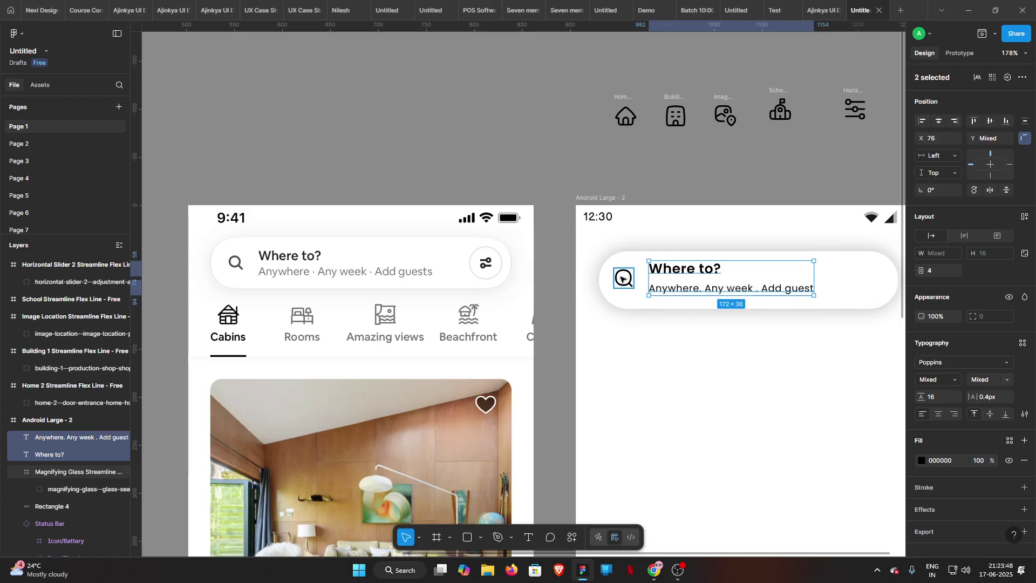
- Move the magnifying glass icon and both text lines down together by 2 px to centre them vertically in the search bar
shift+click(623, 278)
key(Down)
key(Down)
key(Down)
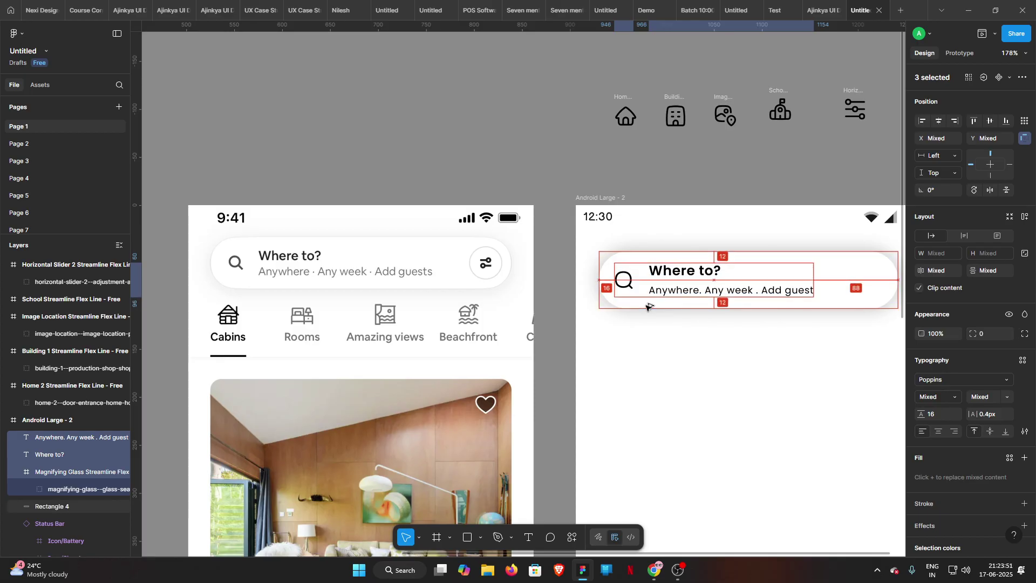
key(Up)
click(818, 178)
- Draw a 28 × 28 circle at X 288, Y 64 inside the search bar, beyond the text lines
drag(822, 172, 759, 163)
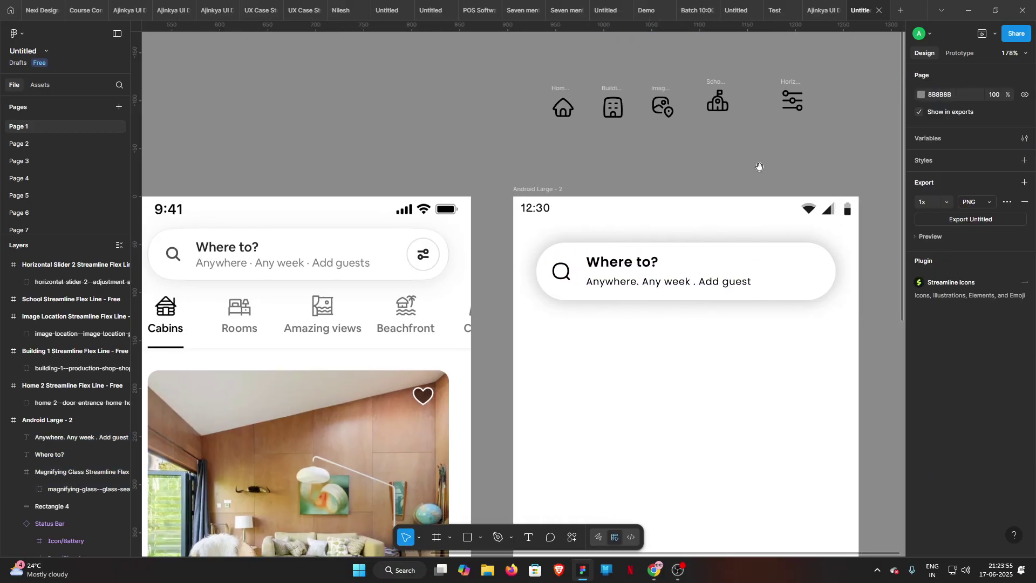
click(479, 538)
click(492, 475)
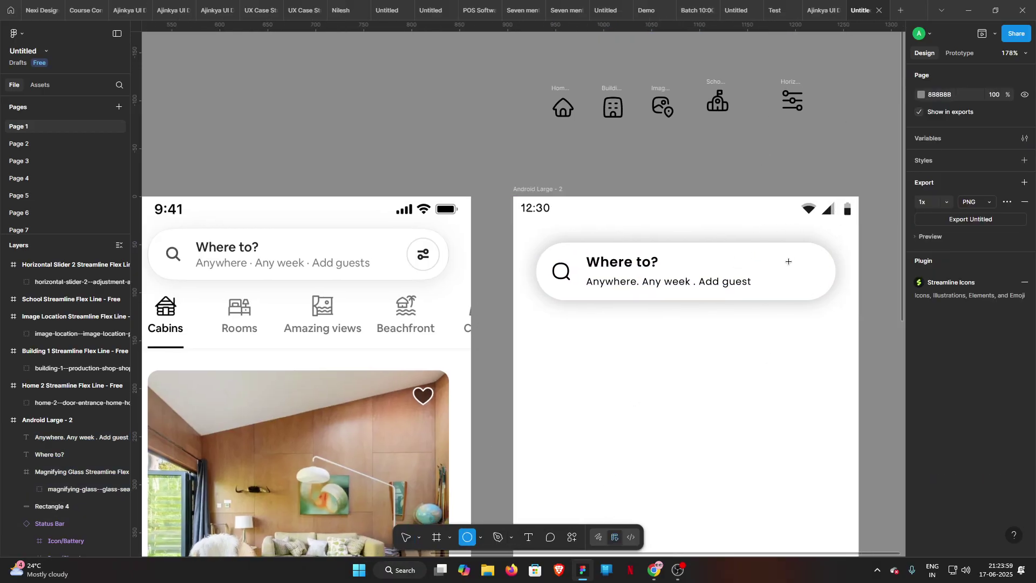
mouse_move(792, 262)
mouse_down()
mouse_move(819, 288)
mouse_move(808, 274)
mouse_up()
key(alt)
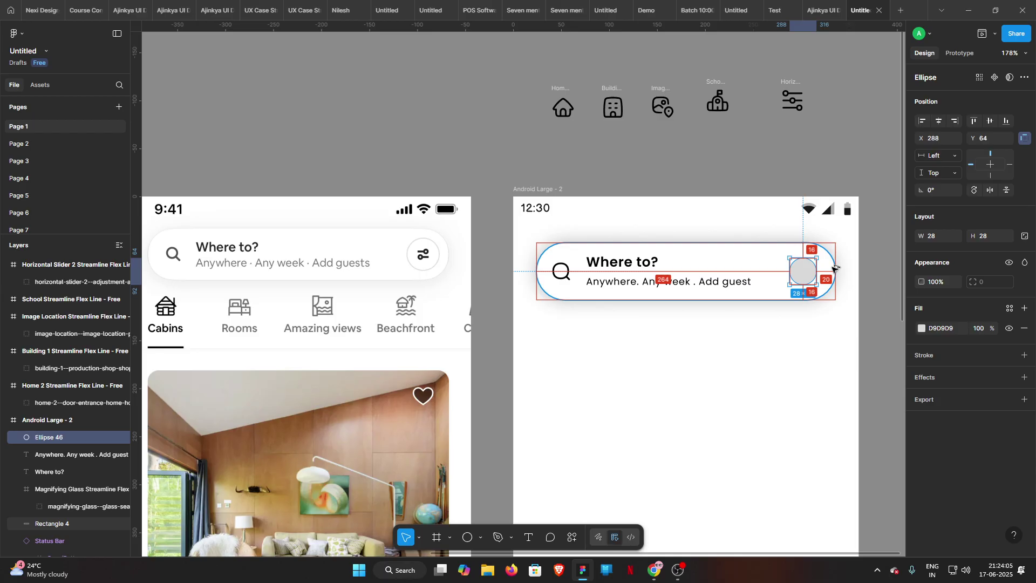
- Move the Horizontal Slider 2 icon onto the search bar's circle at X 288, Y 66 and resize it to 20 × 20
click(793, 100)
drag(802, 232, 801, 272)
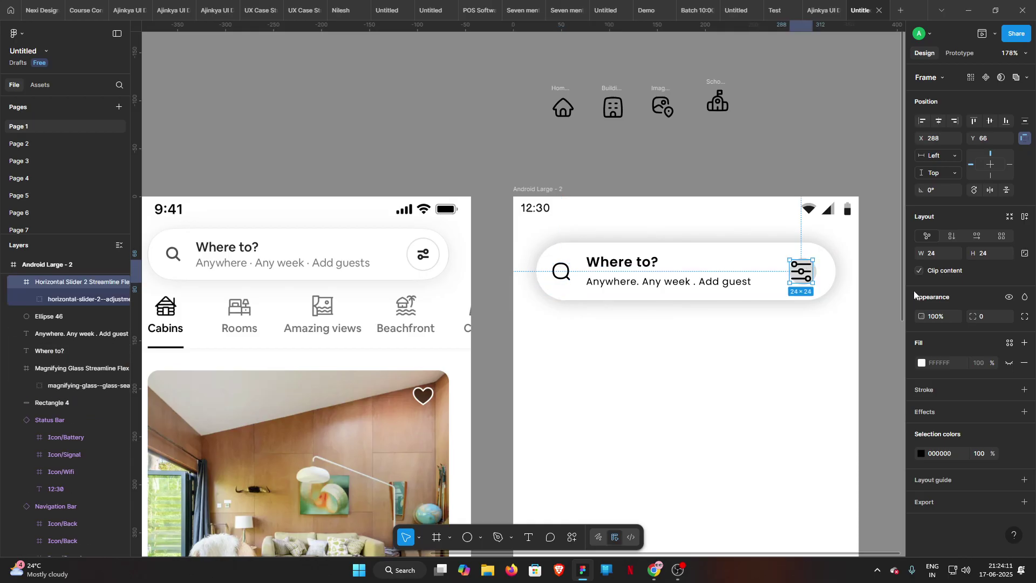
click(987, 254)
text(20)
key(Return)
scroll(805, 243, up, 2)
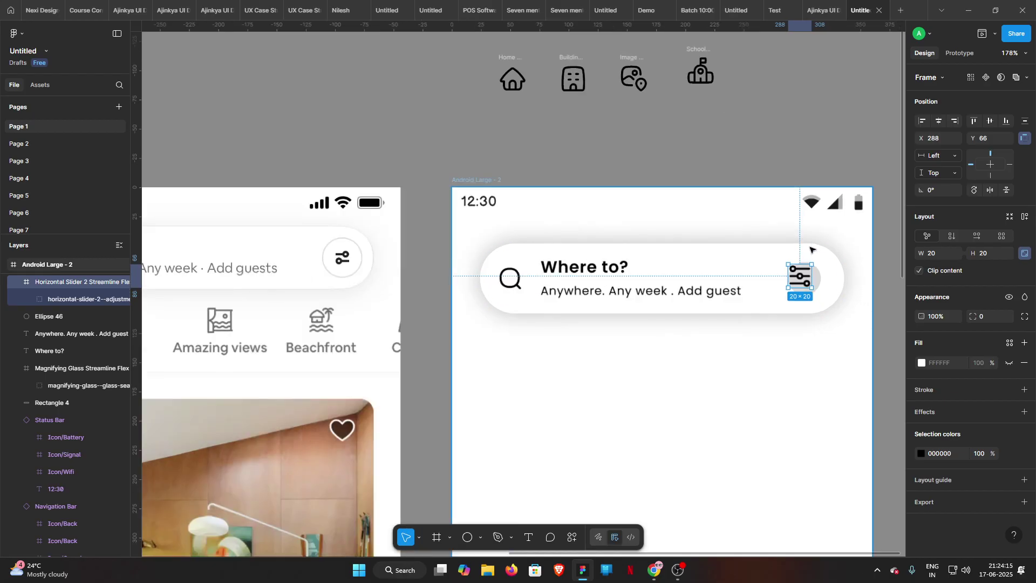
- Move the slider icon to X 292, Y 68 so it is centred on the search bar's circle
key(Right)
key(Right)
key(Right)
key(Down)
key(Down)
key(Down)
key(Down)
key(Down)
scroll(807, 280, up, 5)
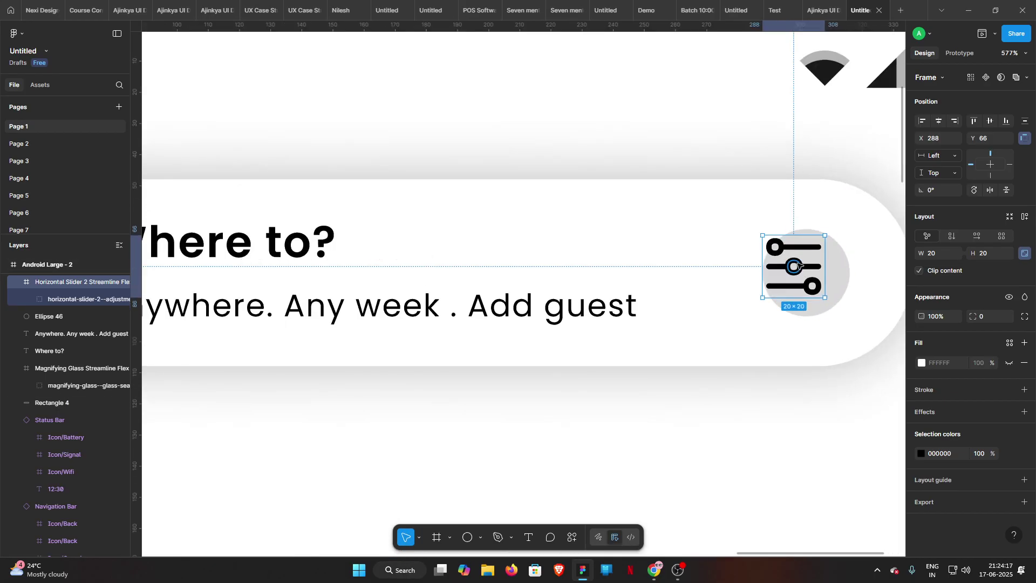
drag(807, 280, 809, 272)
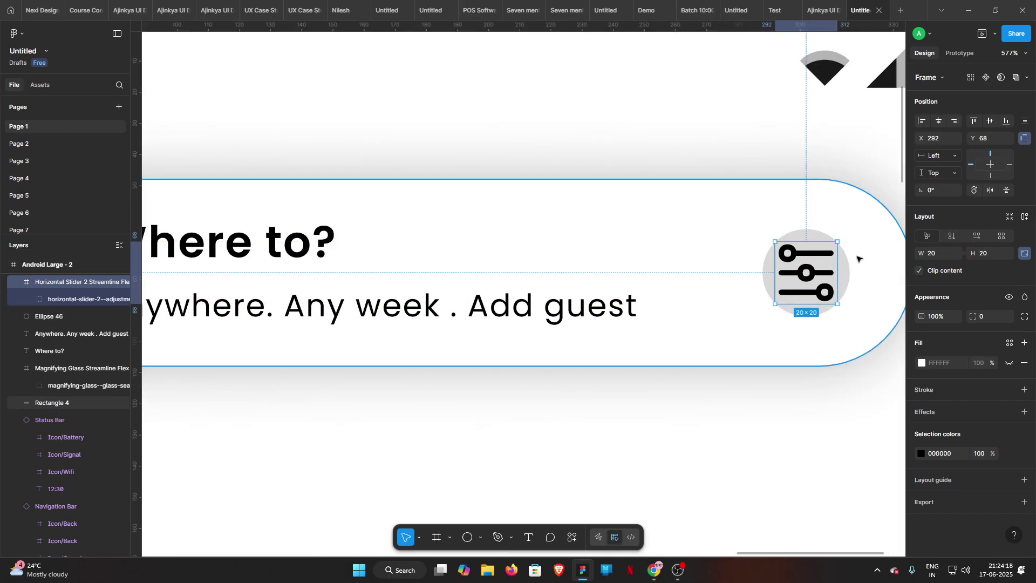
- Enlarge the circle behind the slider icon to 34 × 34 at X 285, Y 61
click(849, 318)
drag(849, 316, 859, 325)
ctrl+scroll(858, 324, down, 8)
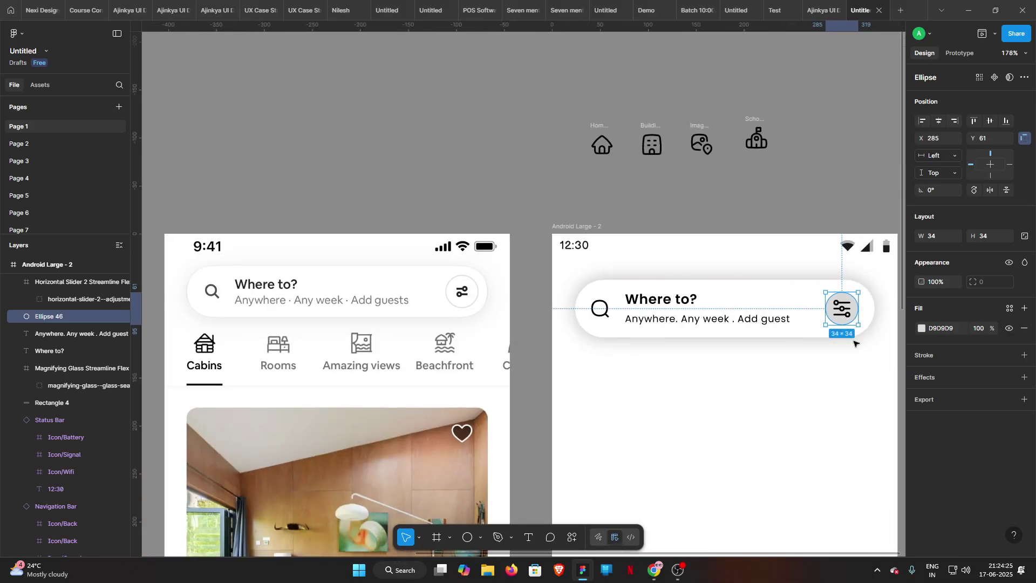
- Fill the slider icon's circle with white FFFFFF and add a 1 px inside stroke in grey 7B7B7B
key(i)
click(847, 378)
click(932, 356)
drag(799, 384, 783, 389)
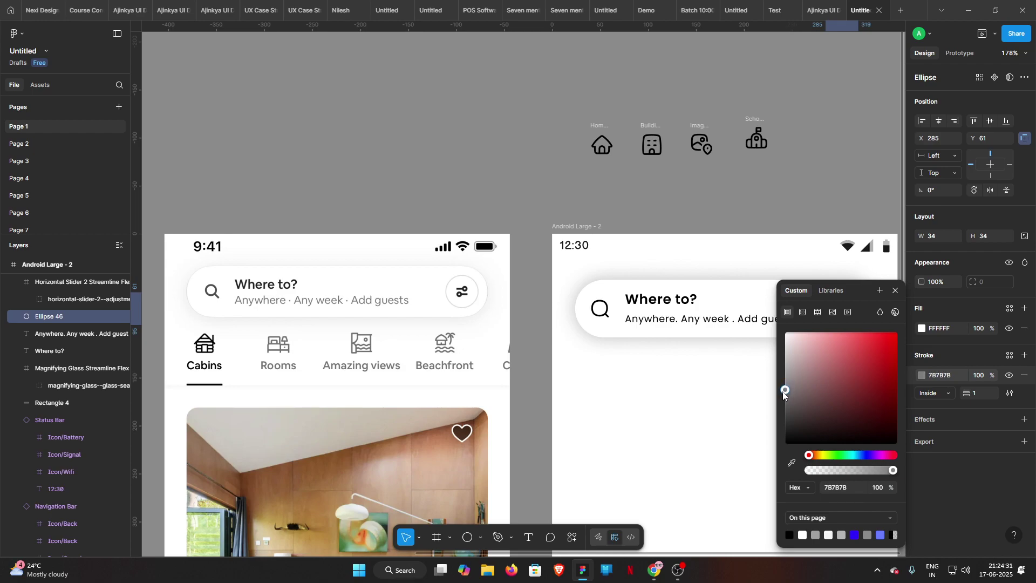
click(732, 391)
- Lighten the stroke colour of the slider icon's circle to DEDEDE
scroll(794, 386, right, 1)
click(837, 306)
click(922, 375)
mouse_move(788, 377)
mouse_down()
mouse_move(784, 343)
mouse_move(786, 352)
mouse_up()
click(756, 364)
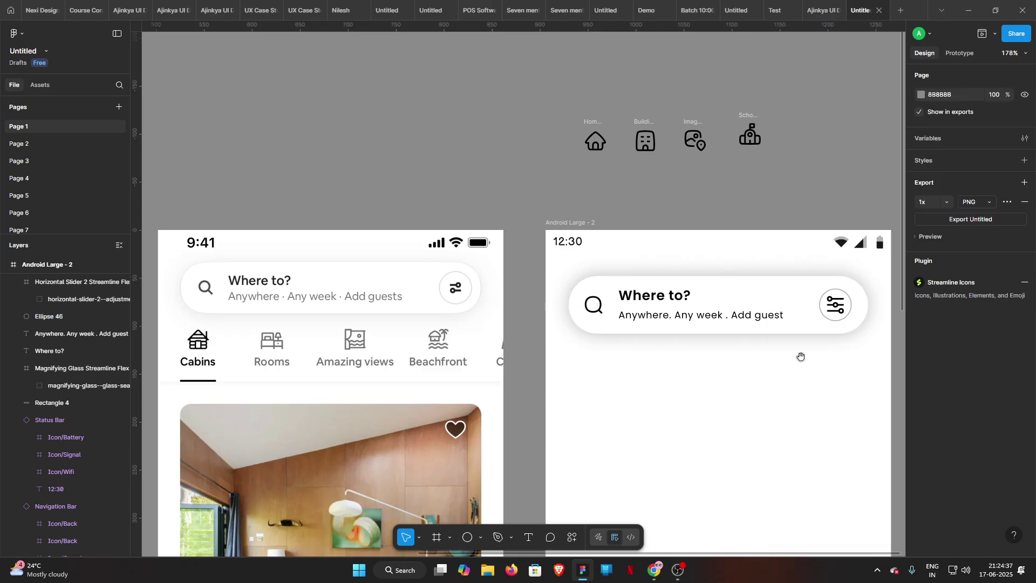
scroll(706, 338, right, 5)
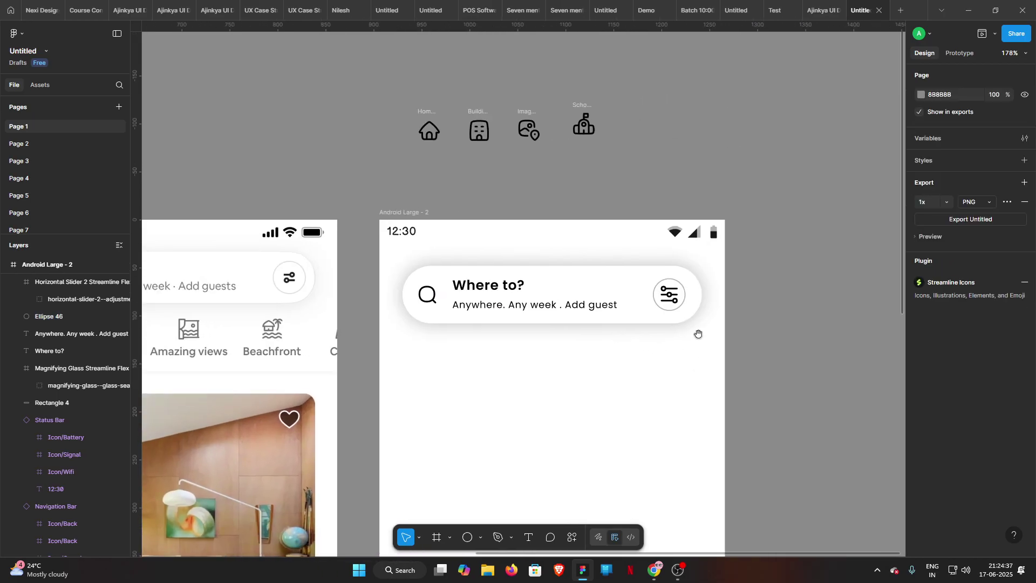
click(681, 296)
click(922, 375)
mouse_move(889, 363)
mouse_down()
mouse_move(743, 336)
mouse_move(832, 364)
mouse_up()
click(742, 338)
- Set the stroke weight of both the slider icon and the magnifying glass icon to 1.2
double_click(792, 316)
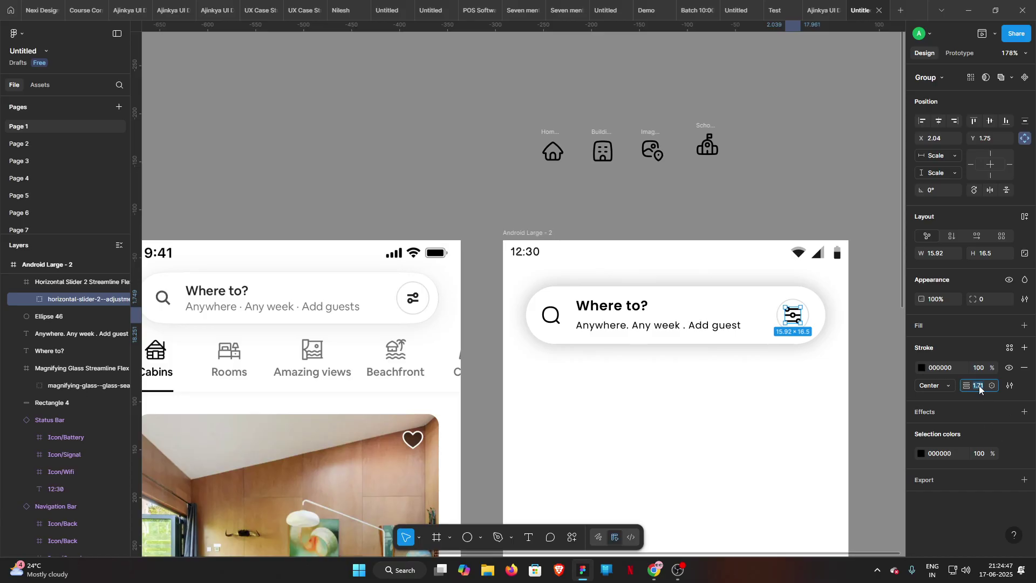
key(Return)
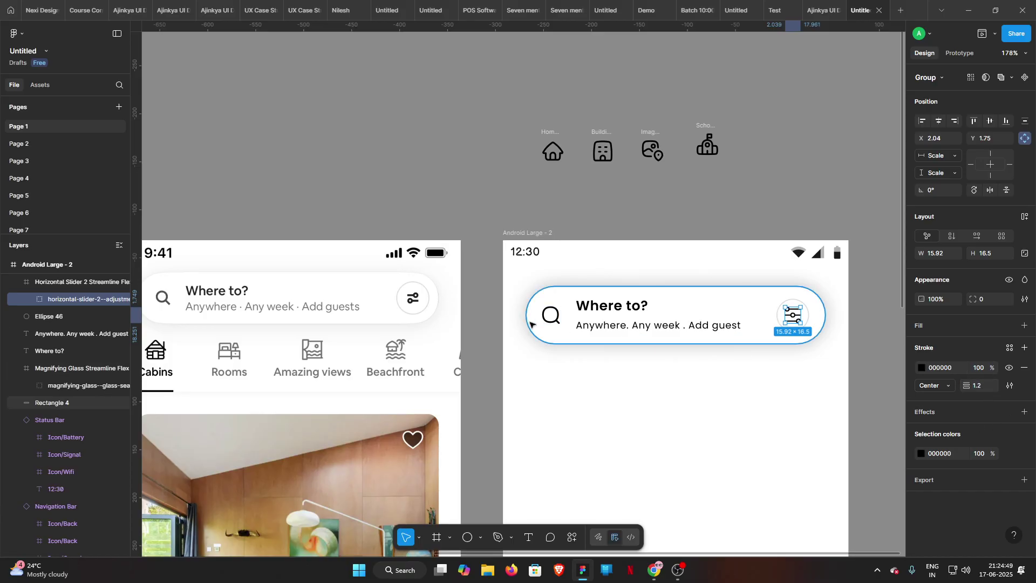
click(548, 322)
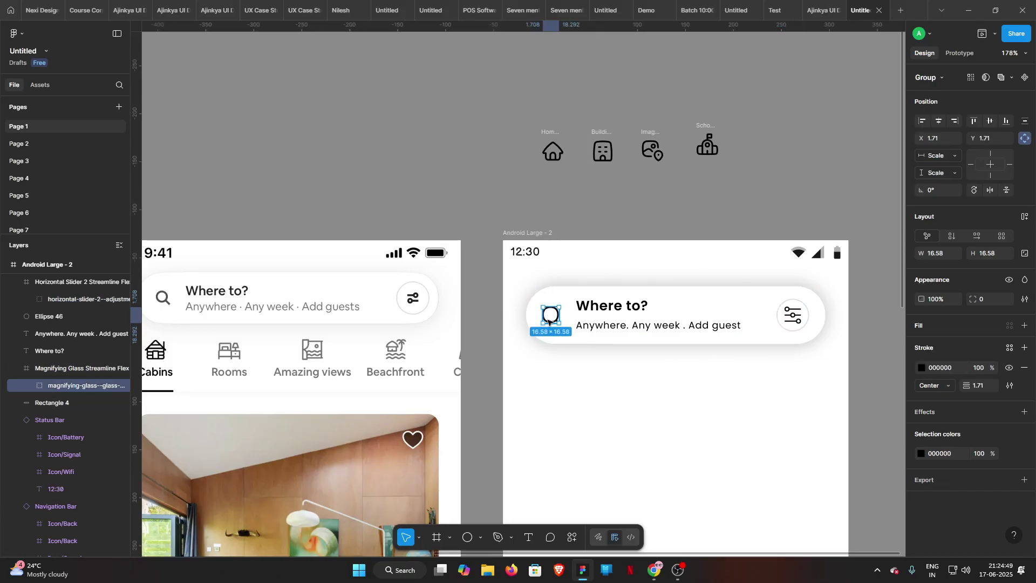
click(974, 387)
text(1)
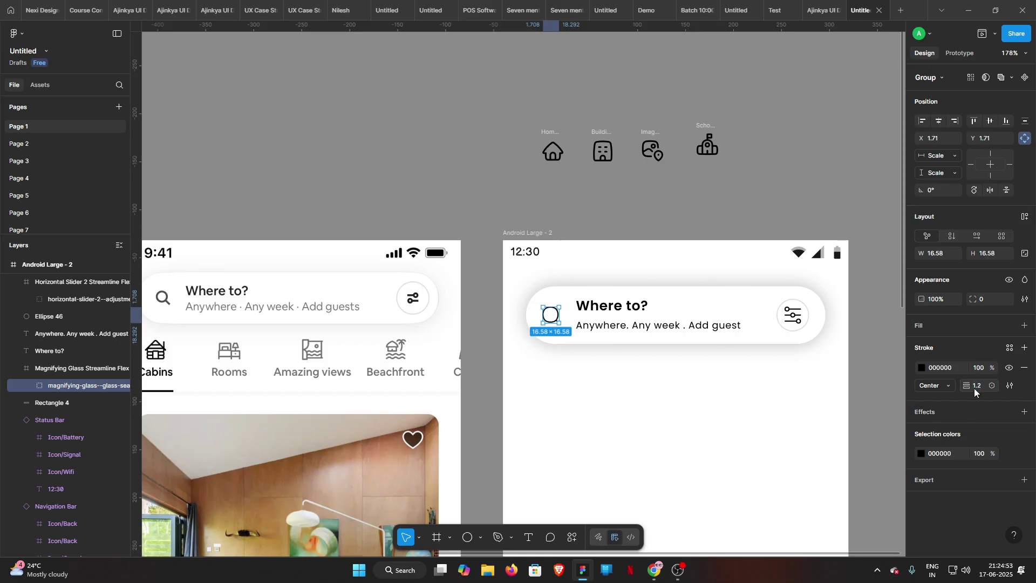
key(Escape)
- Group the two search bar text lines, and group the result with the magnifying glass icon
drag(823, 397, 715, 363)
scroll(743, 371, down, 4)
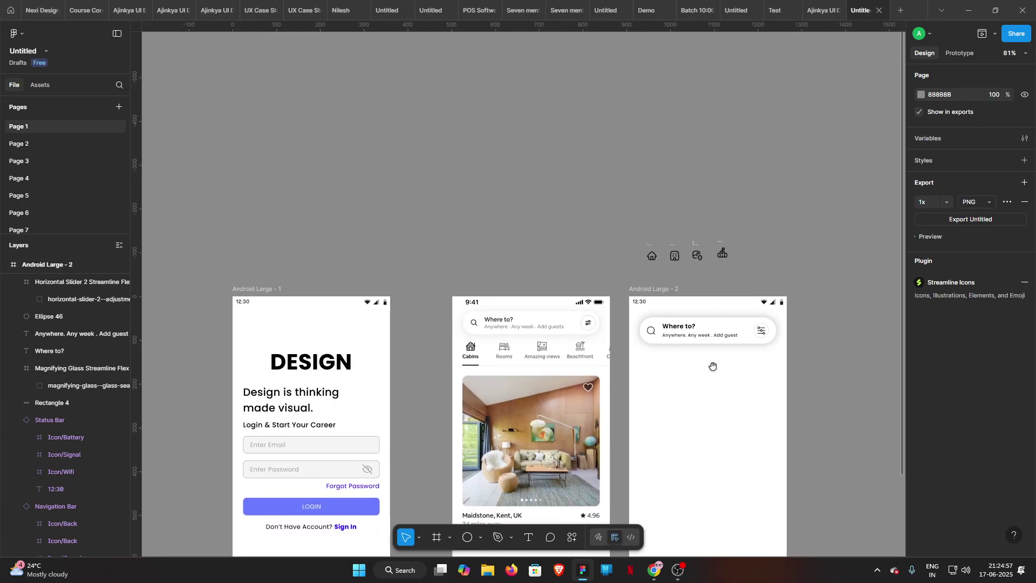
scroll(785, 363, up, 4)
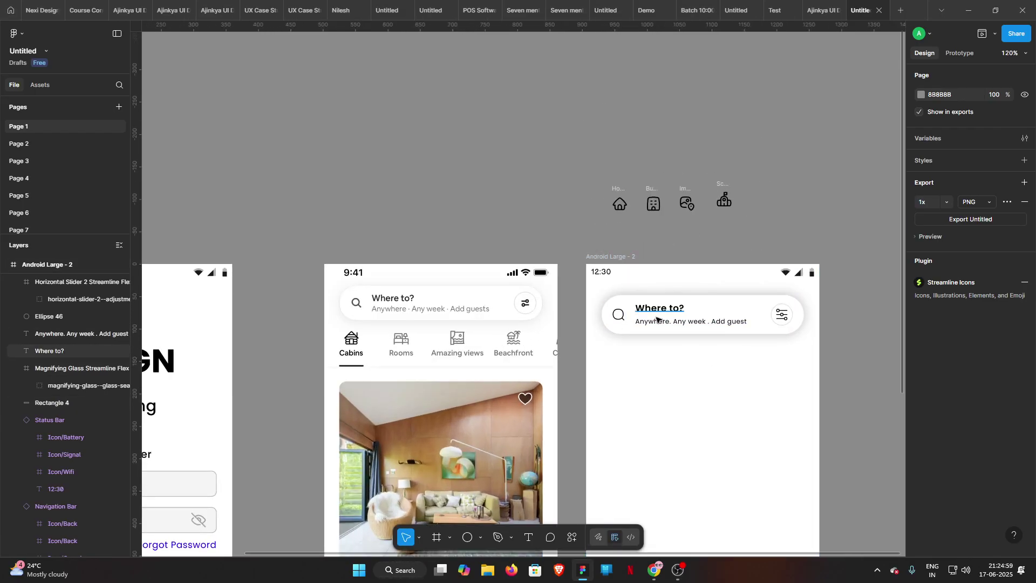
click(656, 317)
shift+click(727, 322)
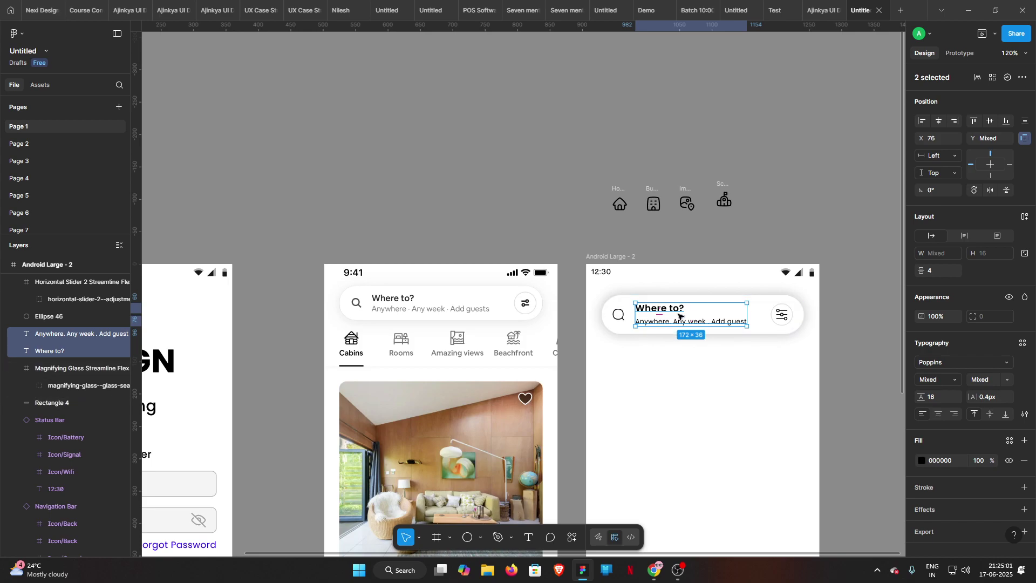
key(ctrl+g)
shift+click(619, 315)
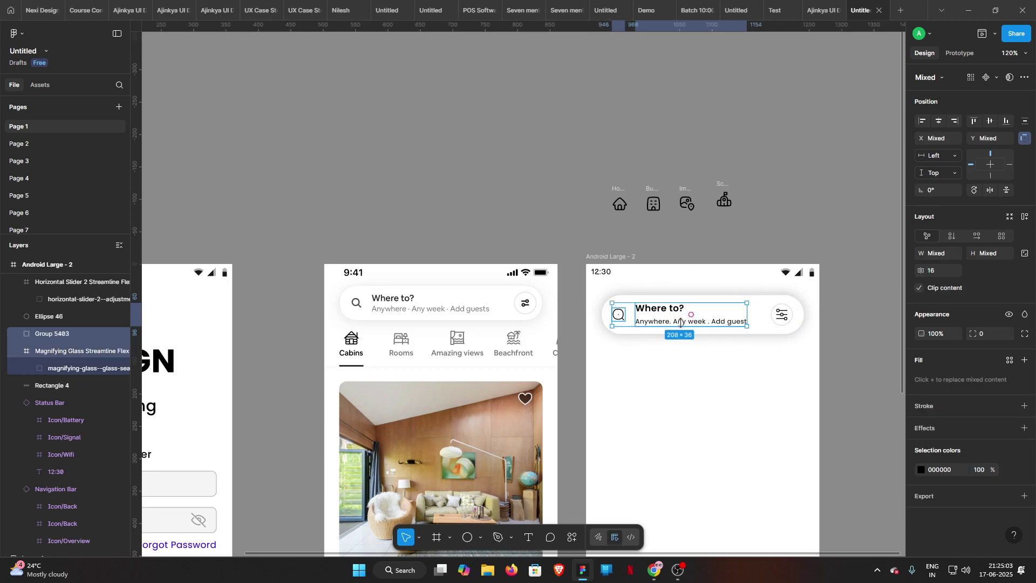
key(ctrl+g)
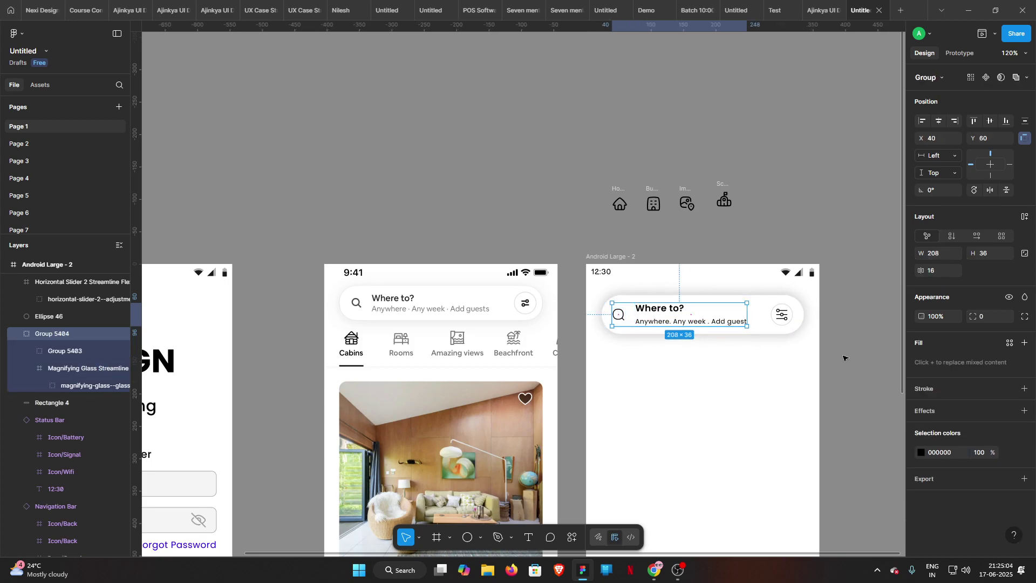
- Group the slider icon with its circle in the search bar
scroll(788, 322, up, 5)
click(777, 312)
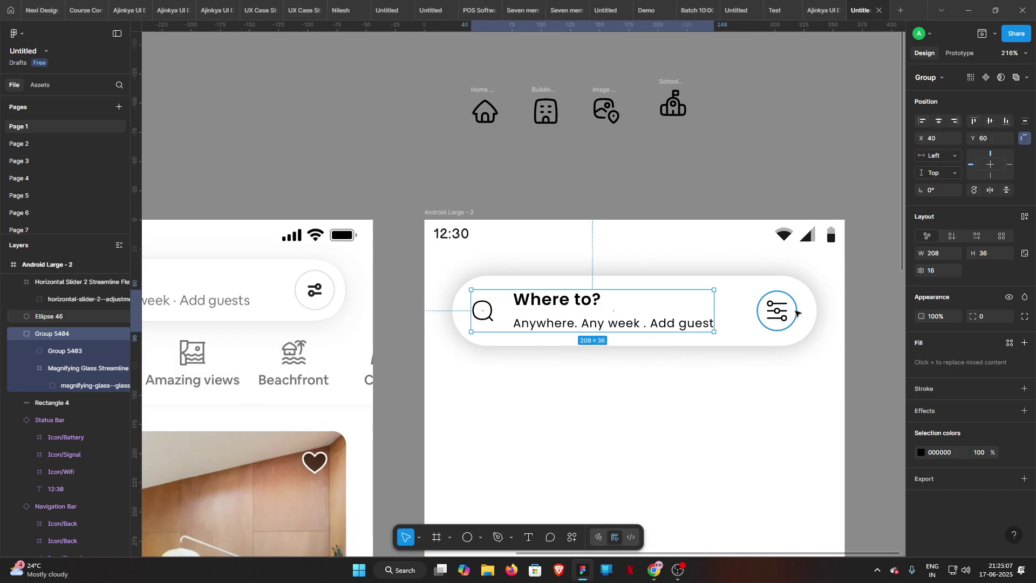
shift+click(777, 311)
key(ctrl+g)
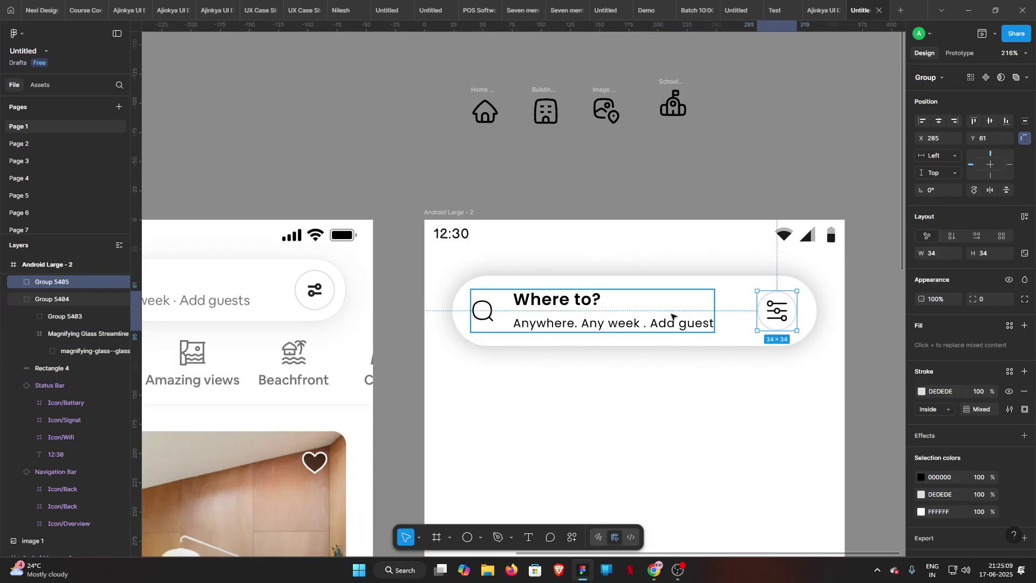
- Group the slider group with the text and magnifying glass group, and group the result with the search bar's rounded rectangle
shift+click(678, 315)
key(ctrl+g)
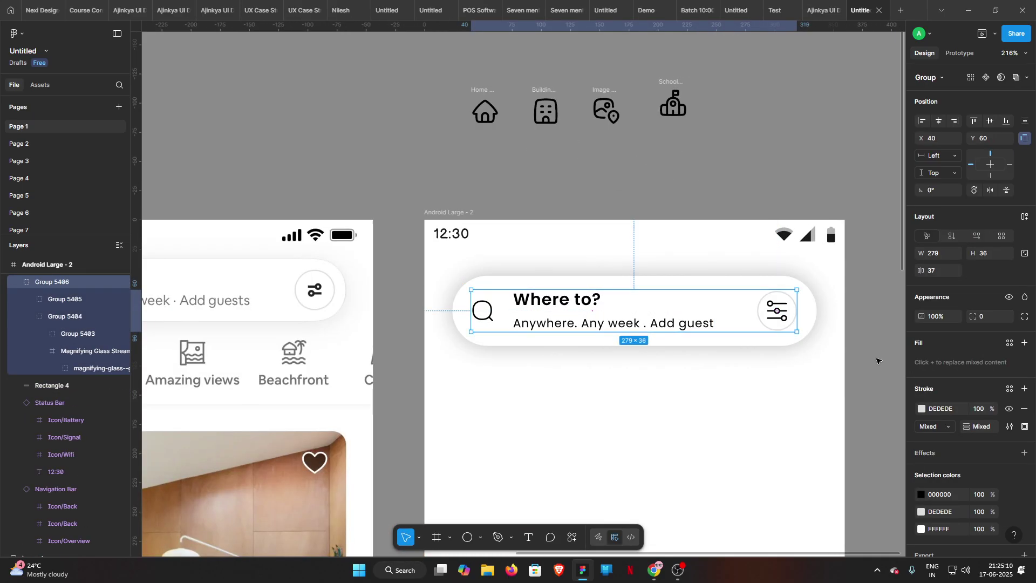
shift+click(811, 314)
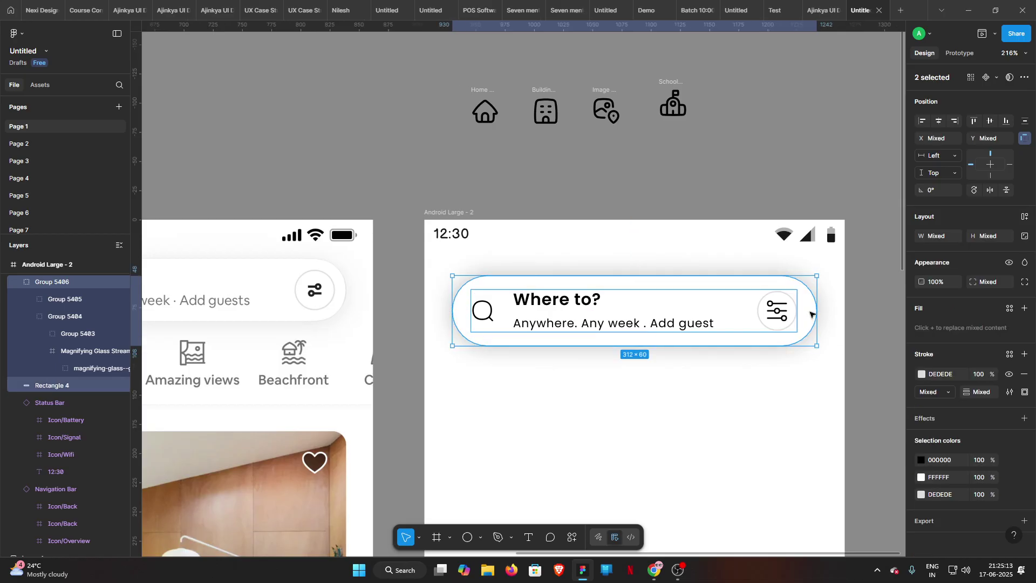
key(ctrl+g)
click(798, 426)
- Move the home icon from above the frame into Android Large - 2, beneath the start of the search bar
scroll(798, 425, down, 5)
drag(798, 425, 814, 388)
scroll(815, 389, down, 2)
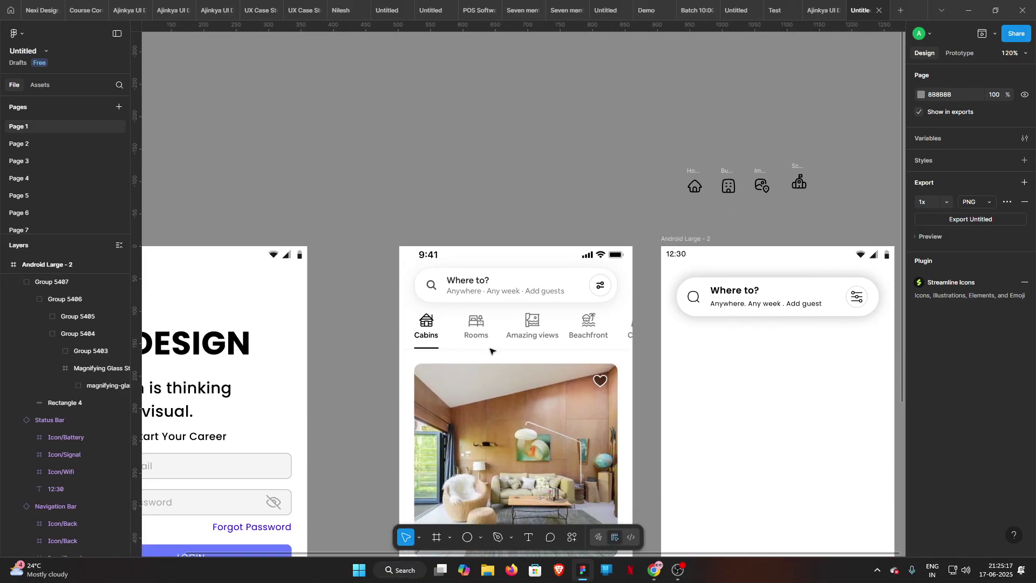
scroll(685, 352, right, 1)
scroll(685, 351, down, 1)
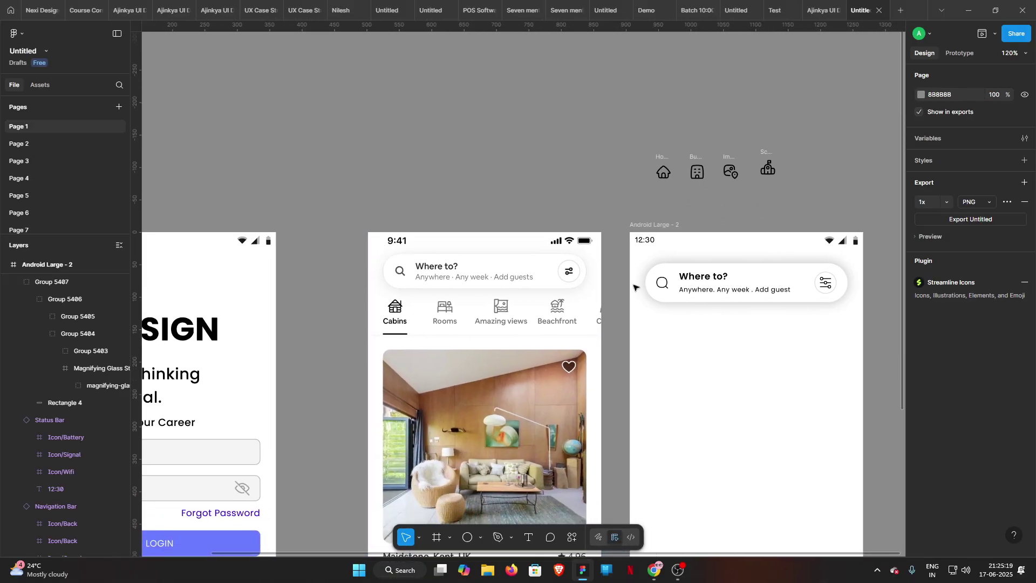
drag(663, 169, 657, 314)
click(699, 319)
- Add the text "Cabins" in Poppins SemiBold 14 at X 34, Y 195, below the home icon
scroll(699, 348, up, 3)
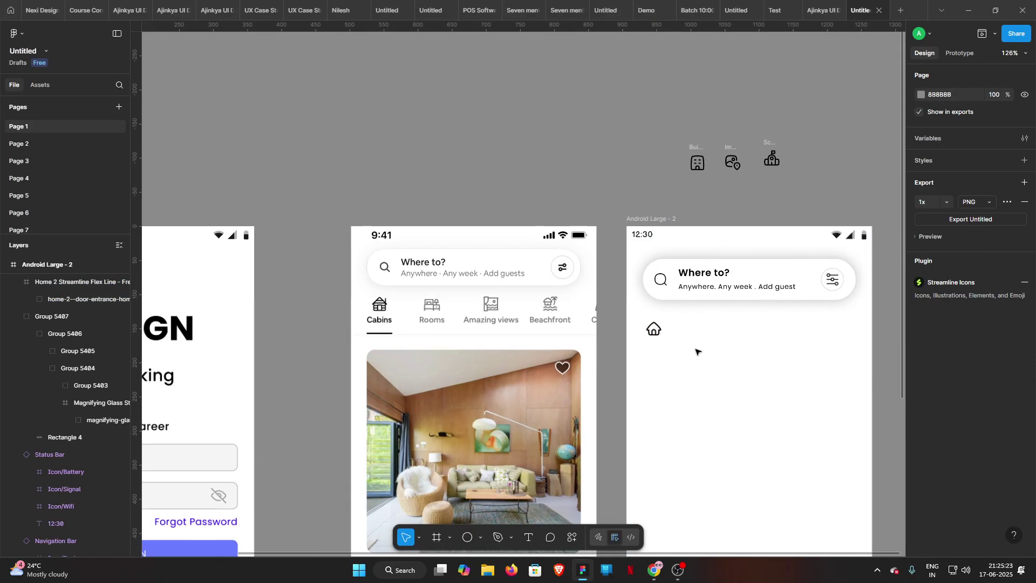
drag(706, 339, 720, 303)
drag(814, 319, 746, 304)
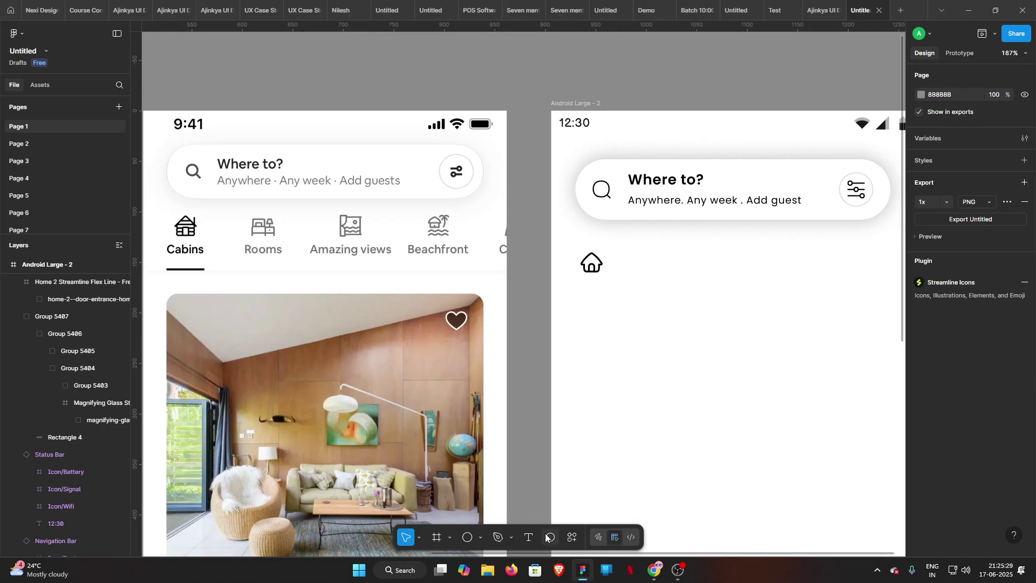
key(t)
click(585, 307)
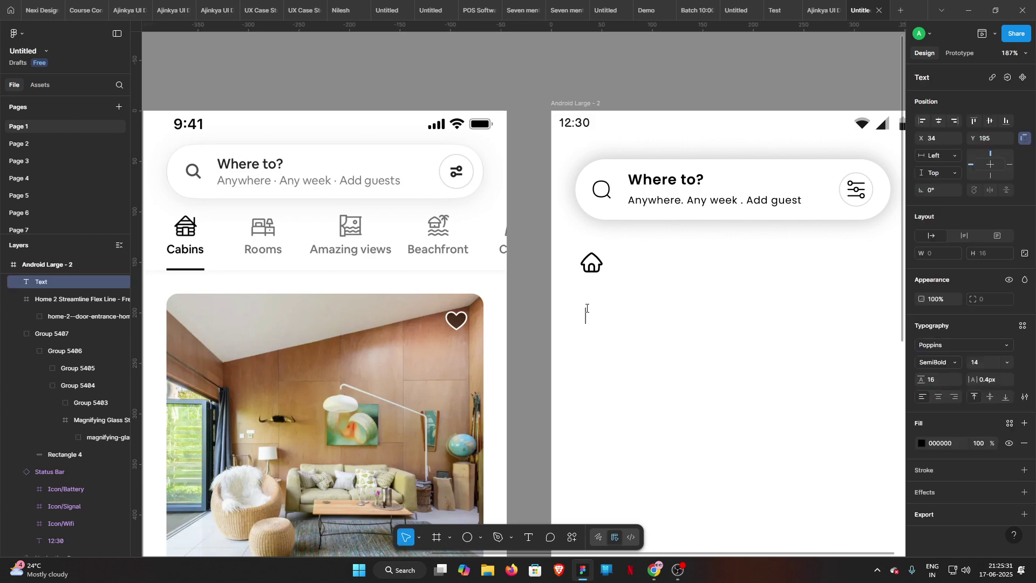
text(Cabin)
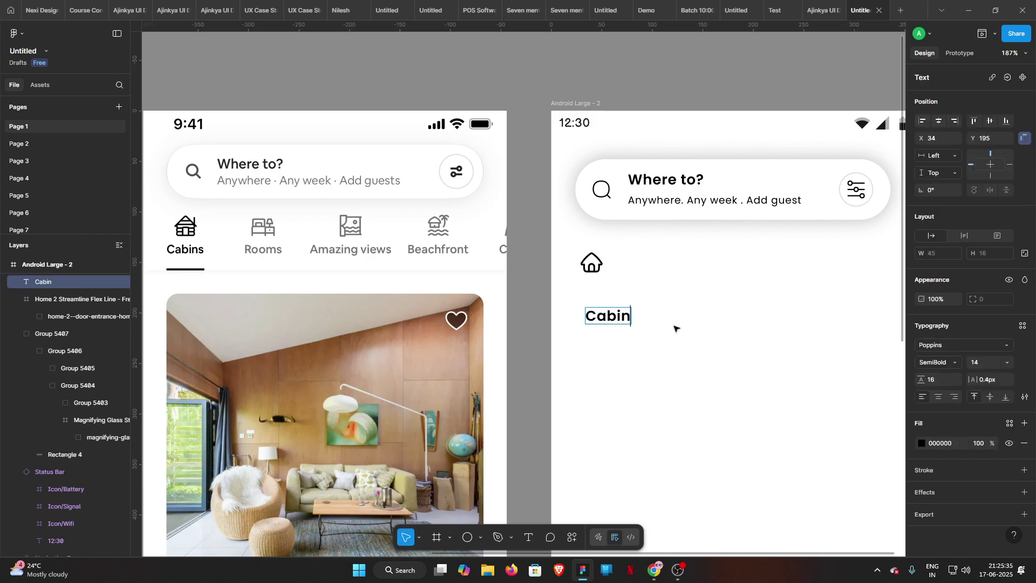
text(s)
key(Escape)
- Duplicate the "Cabins" label to X 114, Y 198 and change the copy's text to "Rooms"
drag(609, 315, 690, 317)
double_click(691, 318)
text(Rooms)
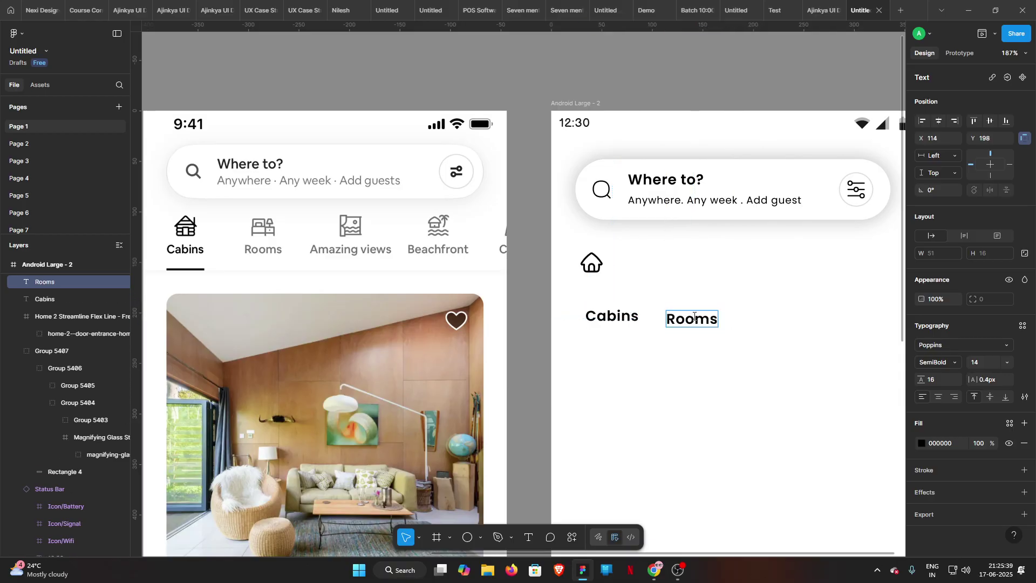
key(Escape)
- Duplicate the "Rooms" label to X 186, Y 198 and change the copy's text to "Amazing view"
drag(689, 319, 761, 319)
double_click(761, 320)
text(A)
text(m,a)
key(BackSpace)
key(BackSpace)
text(azing =)
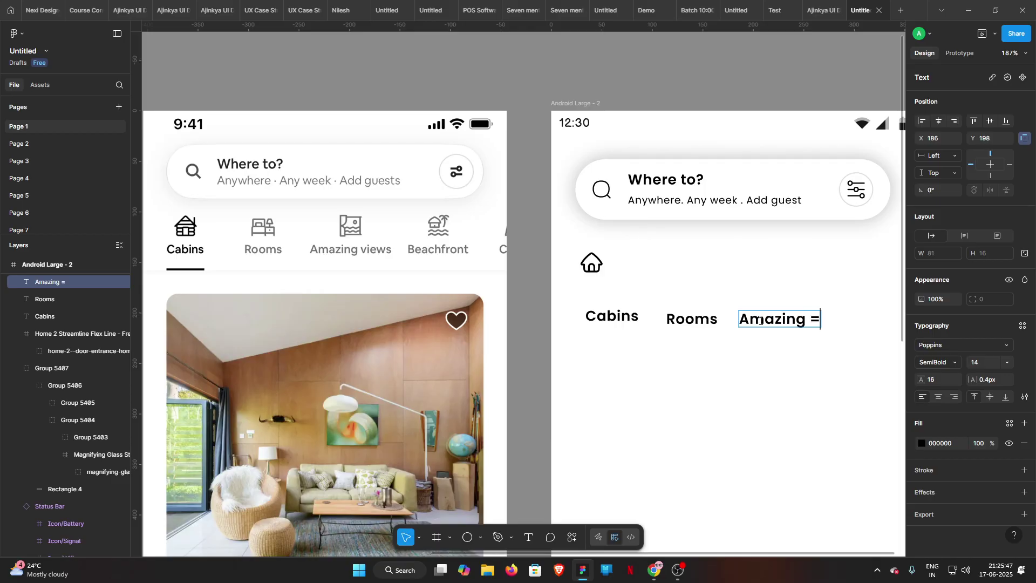
key(BackSpace)
text(view)
key(Escape)
- Duplicate the "Amazing view" label to X 275, Y 198 and start replacing the copy's text with "Bea"
scroll(800, 375, right, 3)
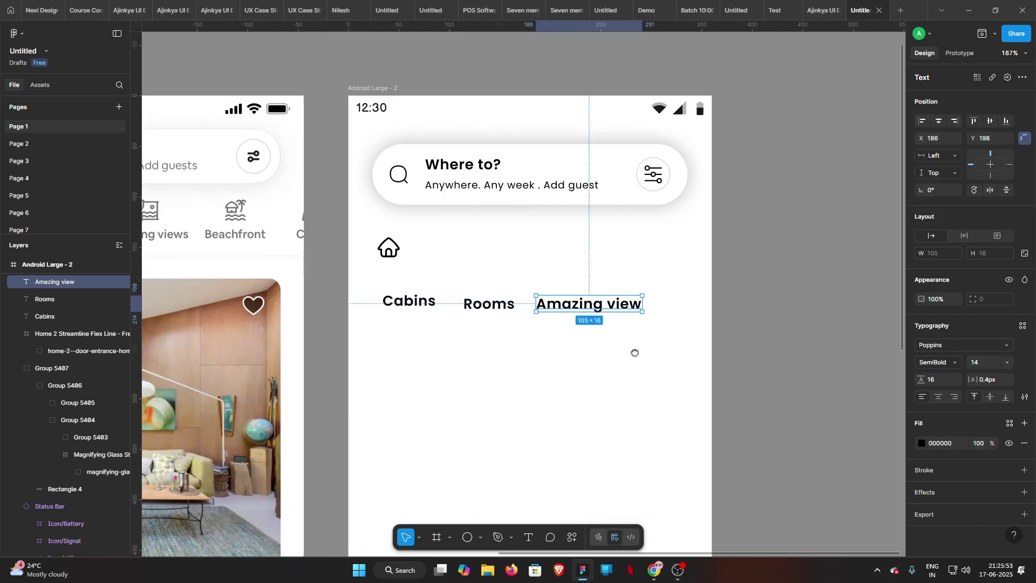
drag(618, 305, 708, 307)
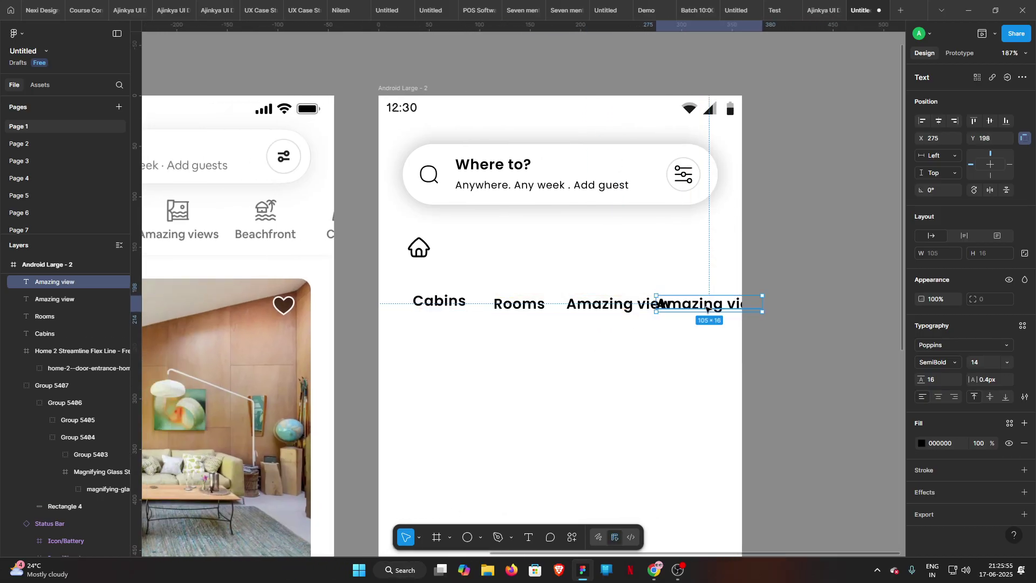
double_click(707, 307)
text(Bea)
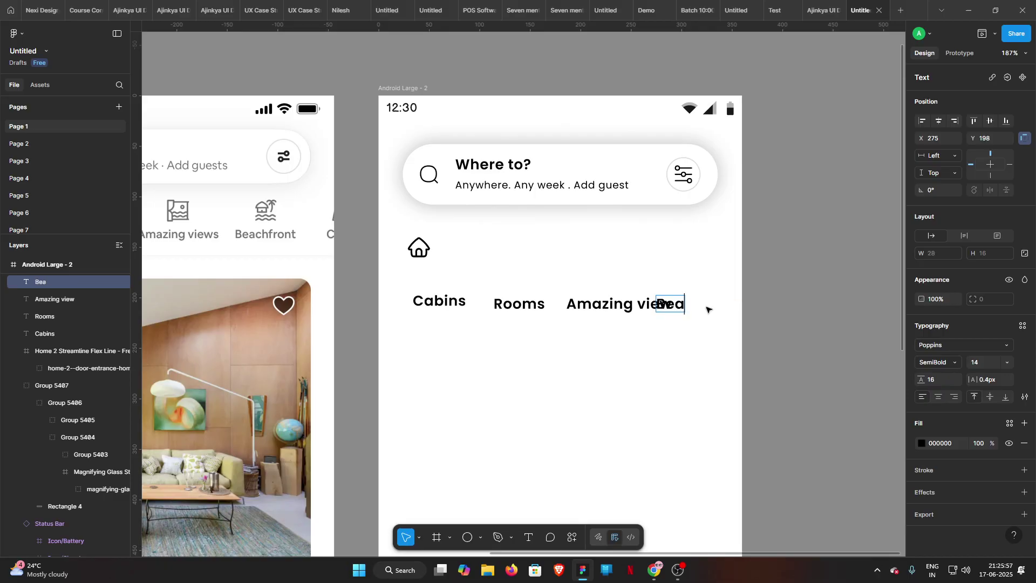
- Finish the Beach label and set the line height of all four category labels to Auto
key(Escape)
scroll(610, 354, left, 2)
drag(511, 348, 756, 287)
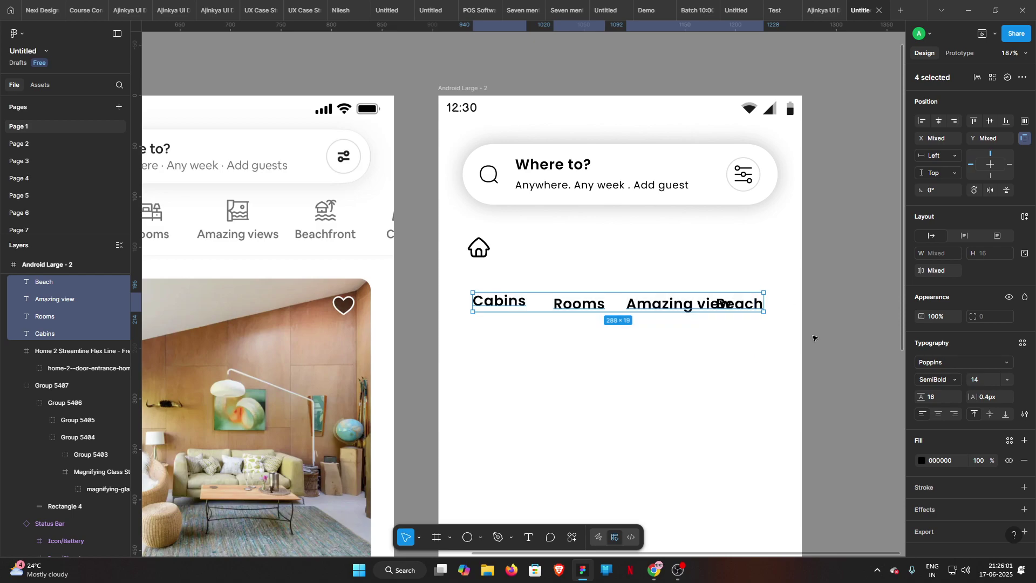
click(937, 397)
text(auto)
key(Return)
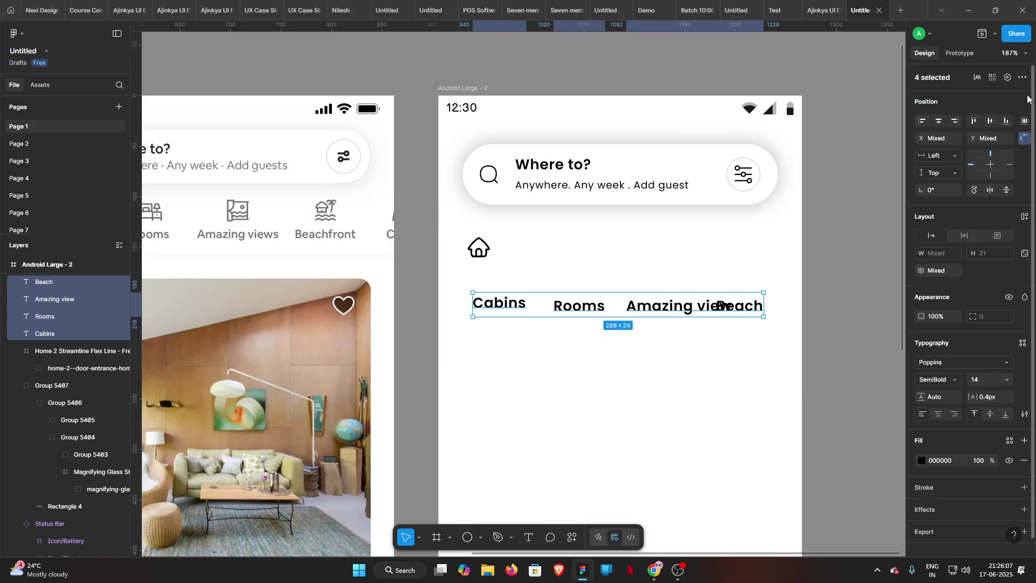
- Distribute the four category labels with equal horizontal spacing and align their vertical centres
click(1022, 124)
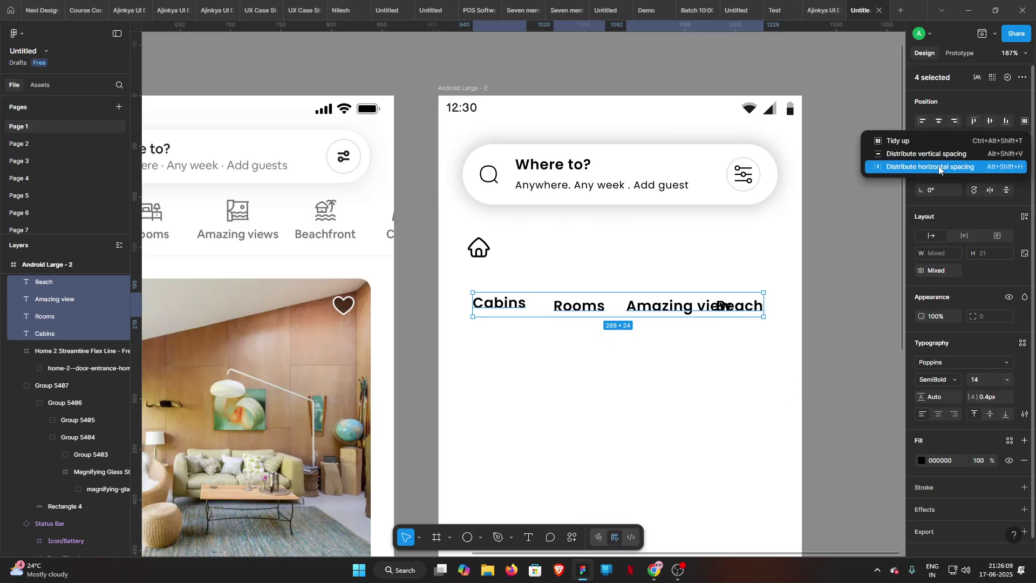
click(940, 168)
click(721, 275)
drag(688, 247, 705, 258)
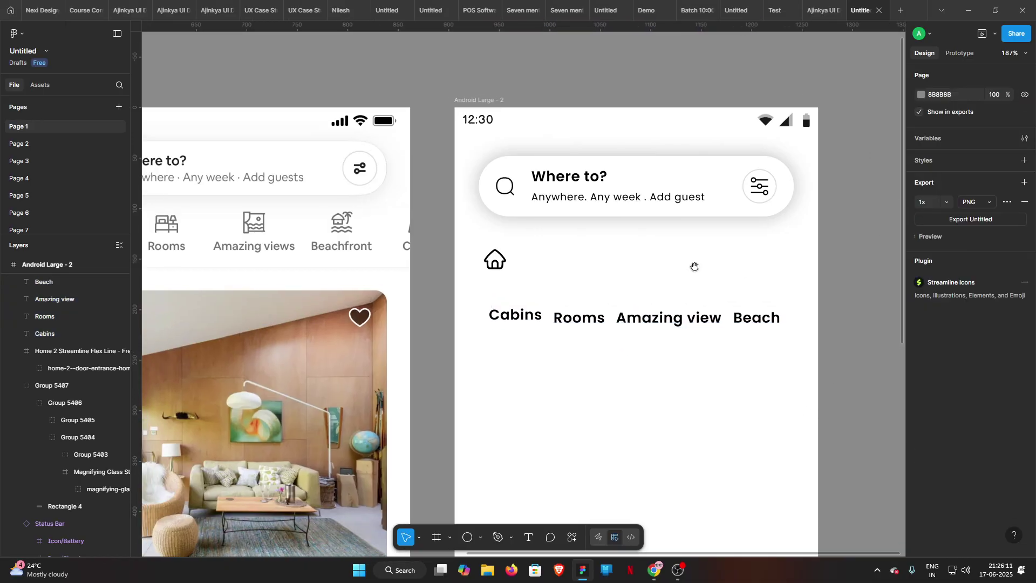
drag(483, 349, 781, 278)
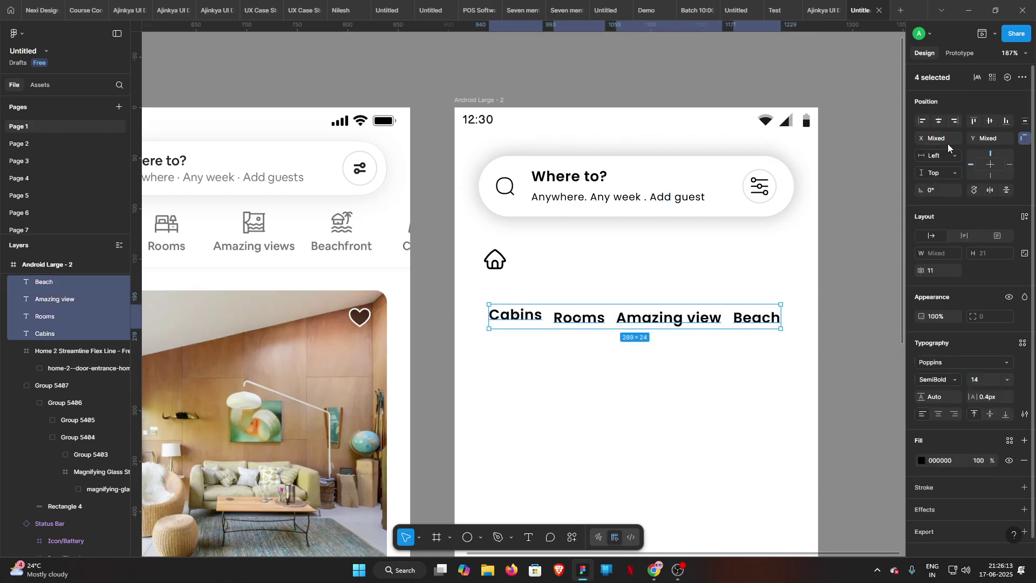
click(991, 123)
drag(671, 275, 736, 275)
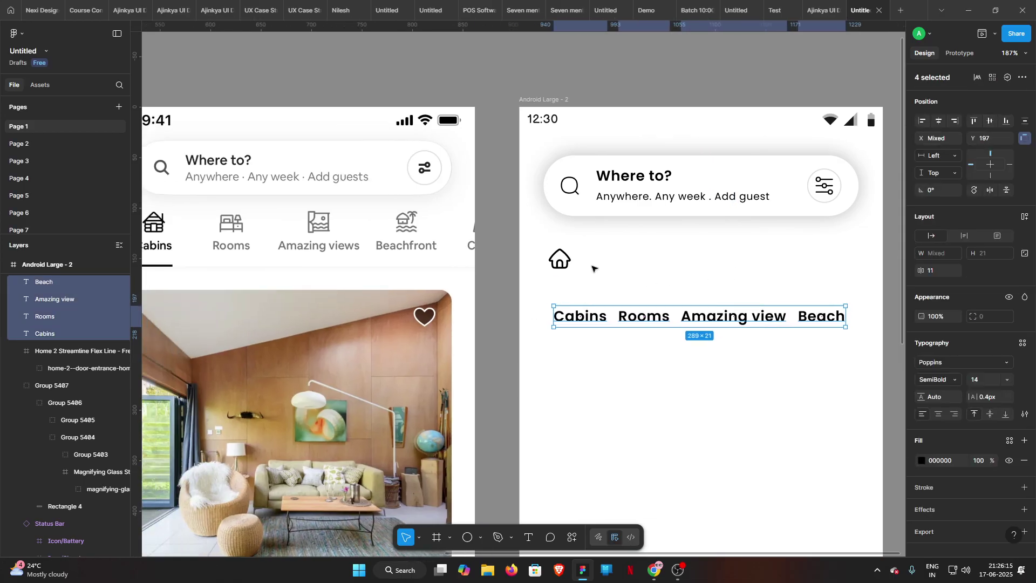
- Place the Cabins label centred beneath the house icon with a gap of 6, and group the two
click(559, 259)
drag(583, 319, 565, 276)
shift+click(561, 261)
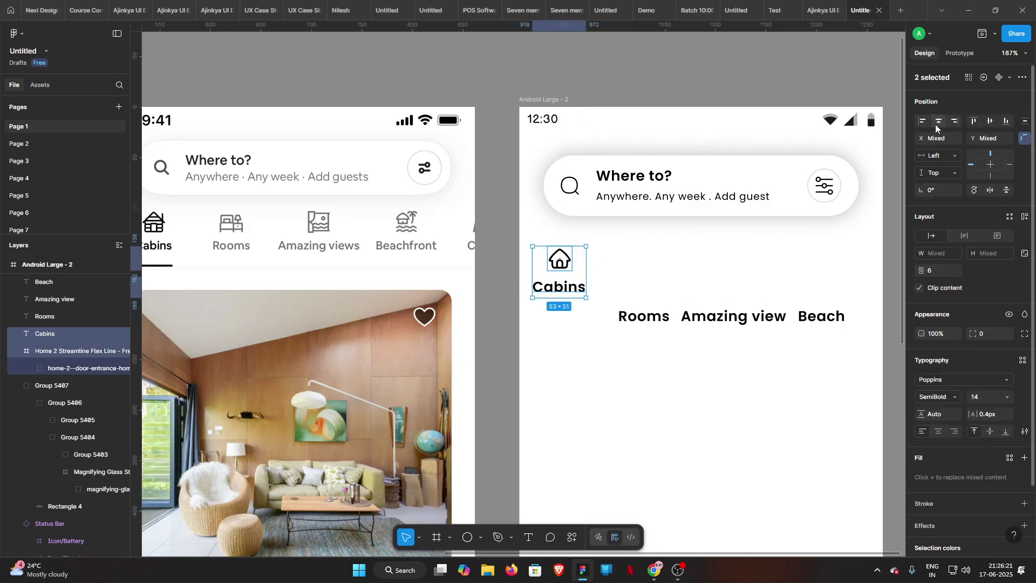
click(645, 253)
click(560, 260)
shift+click(571, 288)
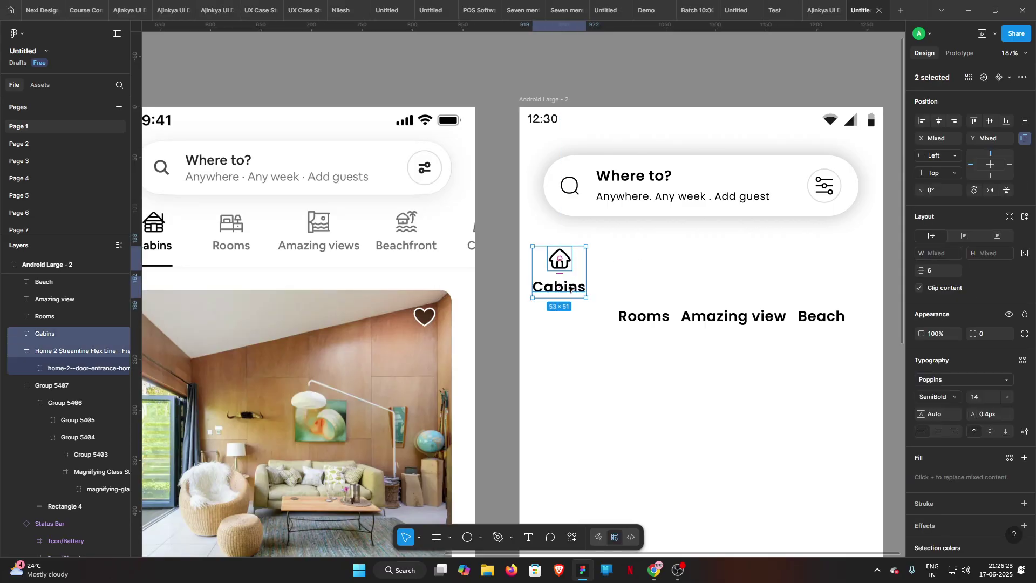
key(ctrl+g)
click(690, 259)
scroll(688, 319, up, 2)
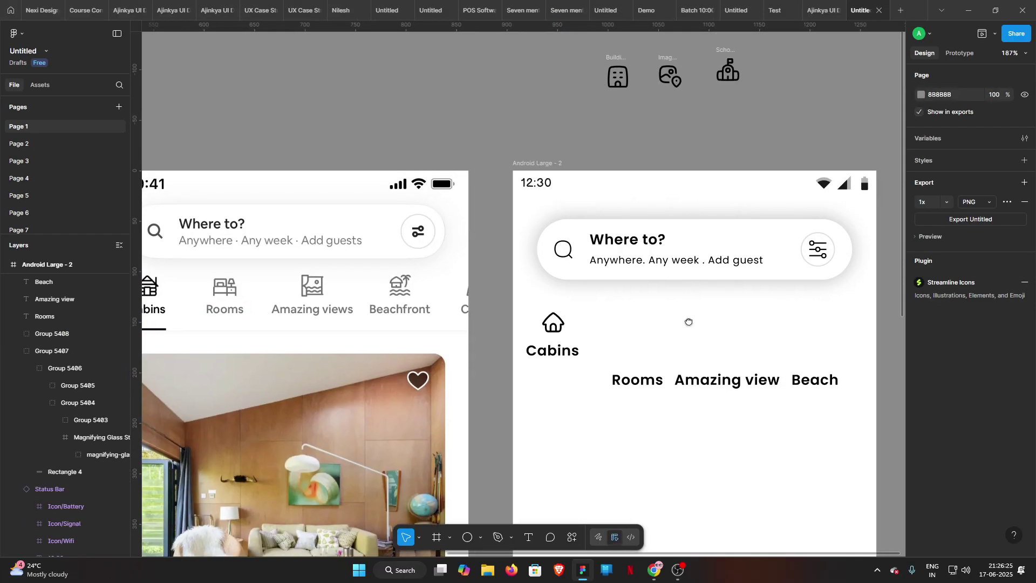
- Bring the building icon into the category row, place the Rooms label 6 below it, and group the pair
drag(618, 61, 625, 307)
drag(638, 384, 602, 356)
click(554, 329)
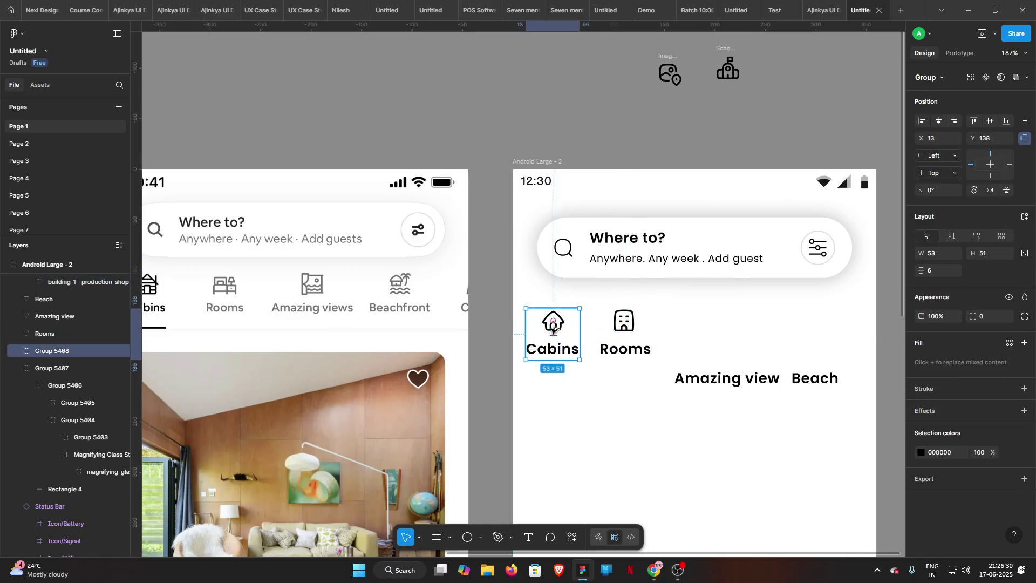
click(609, 352)
shift+click(621, 321)
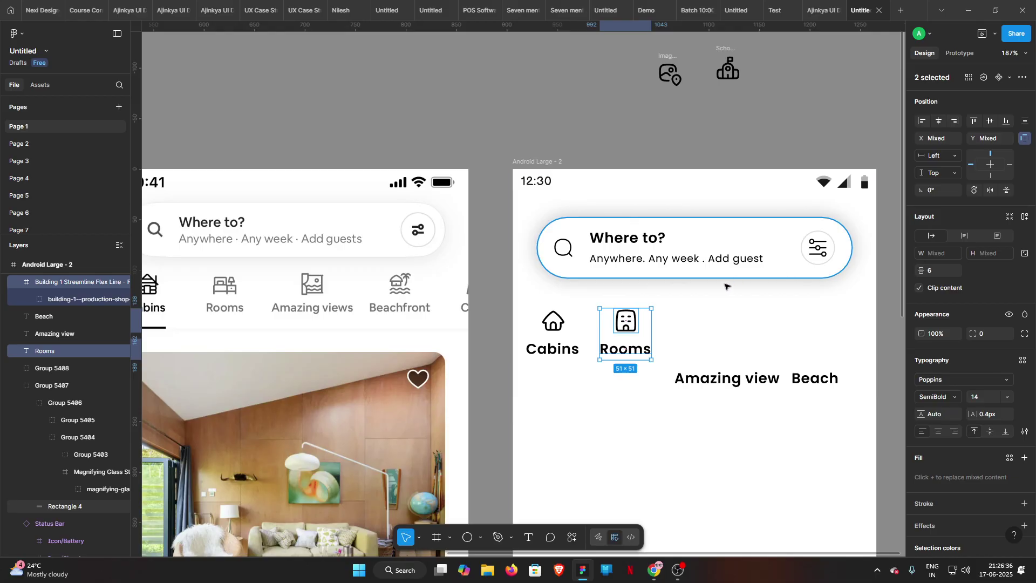
key(ctrl+g)
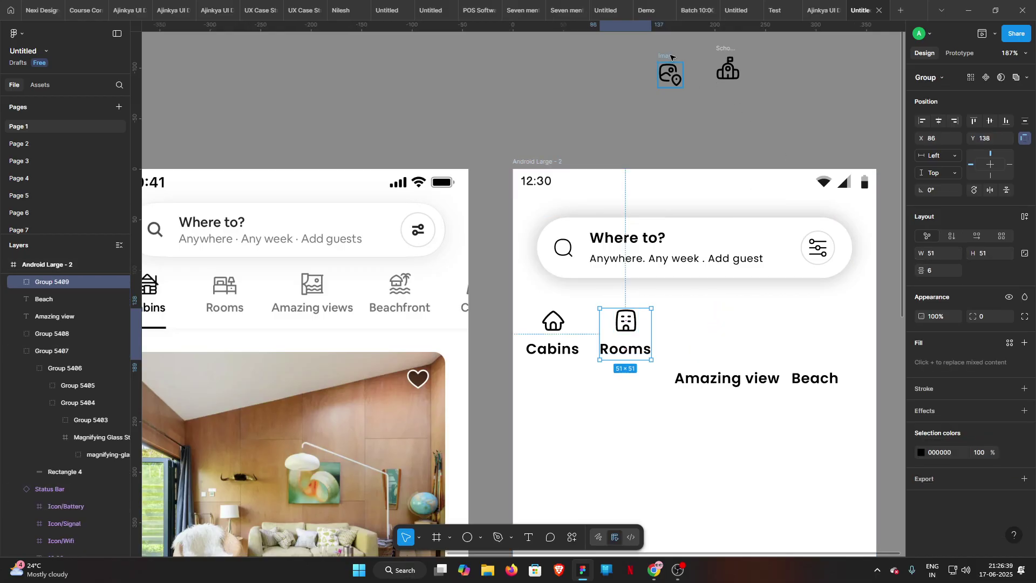
- Place the image-location icon above Beach and the school icon centred above Amazing view with vertical spacing of 6
drag(671, 58, 818, 313)
drag(729, 68, 698, 304)
shift+click(718, 378)
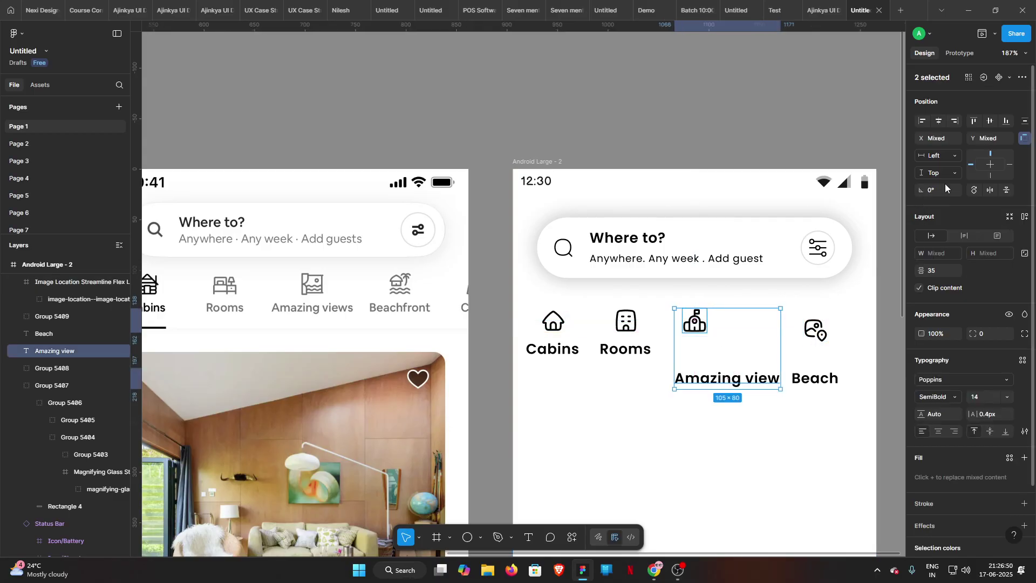
click(940, 123)
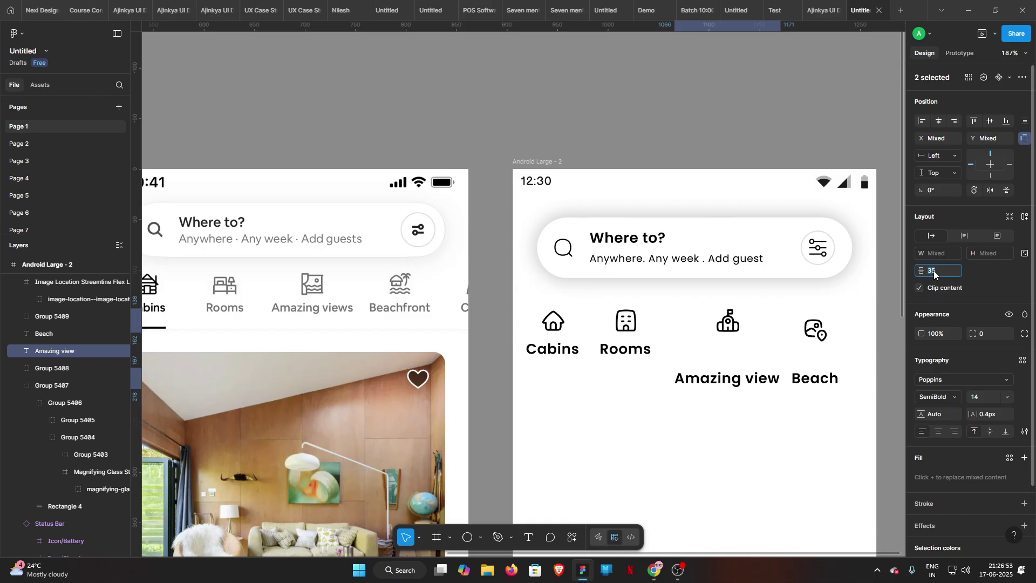
text(6)
key(Return)
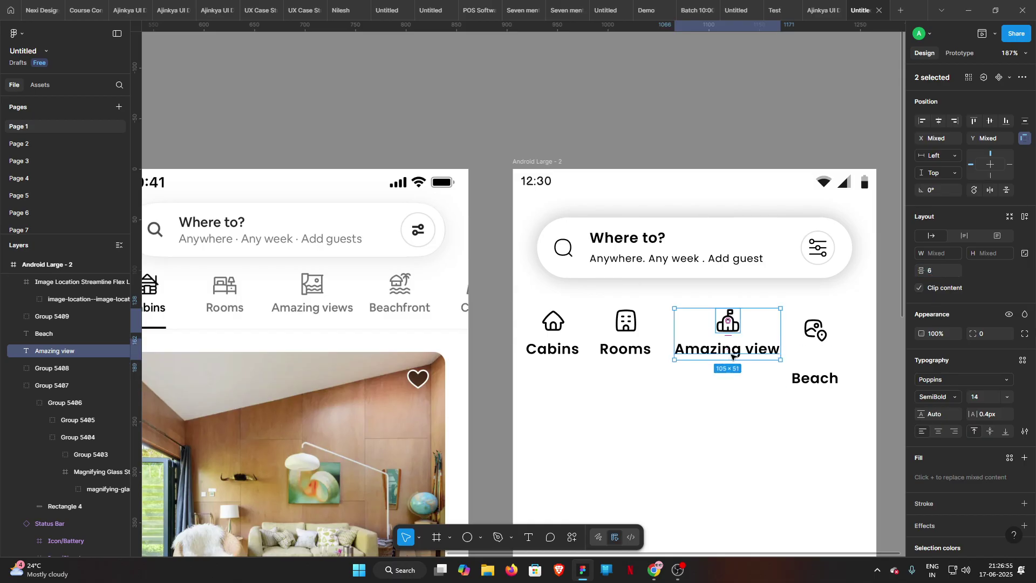
drag(730, 354, 725, 353)
- Set the spacing between the image-location icon and the Beach label to 6, and raise the pair to the category row's height
click(815, 330)
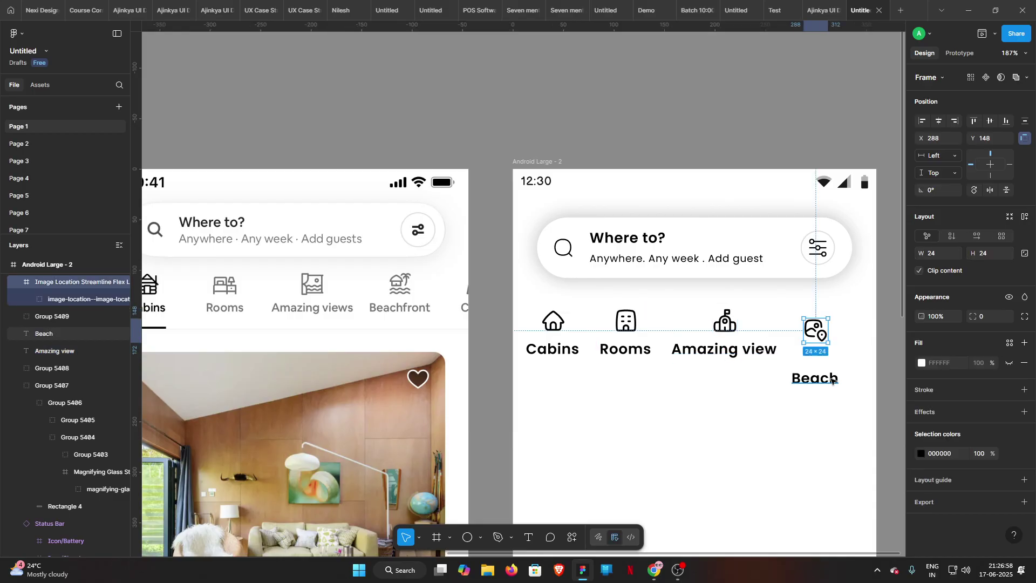
shift+click(815, 377)
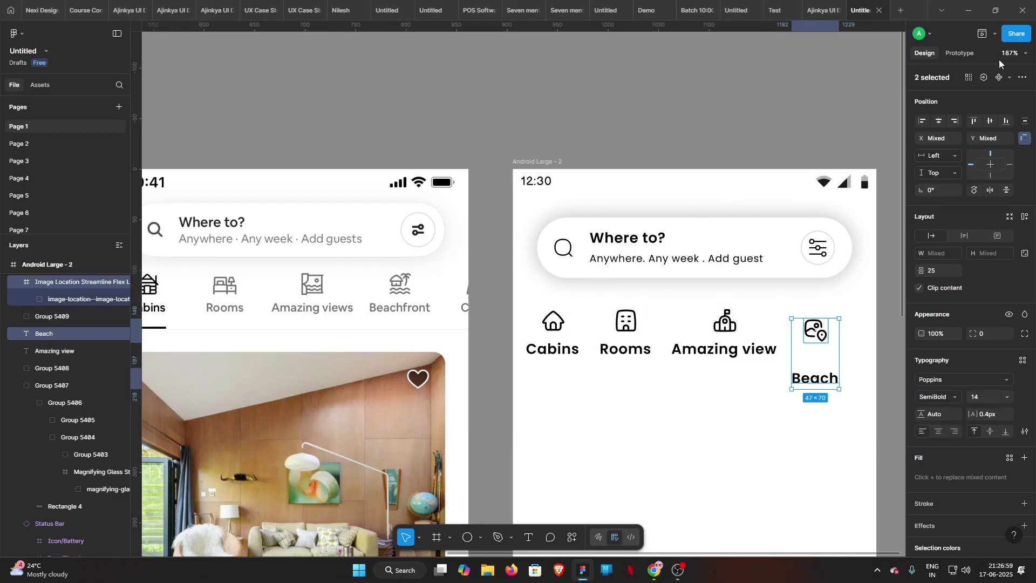
click(939, 272)
text(6)
key(Return)
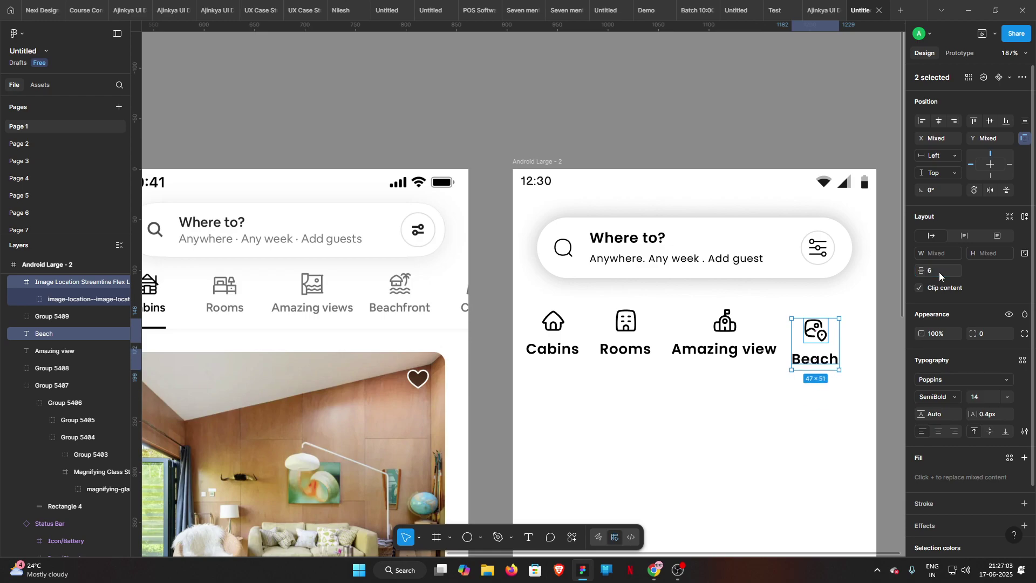
key(shift+Up)
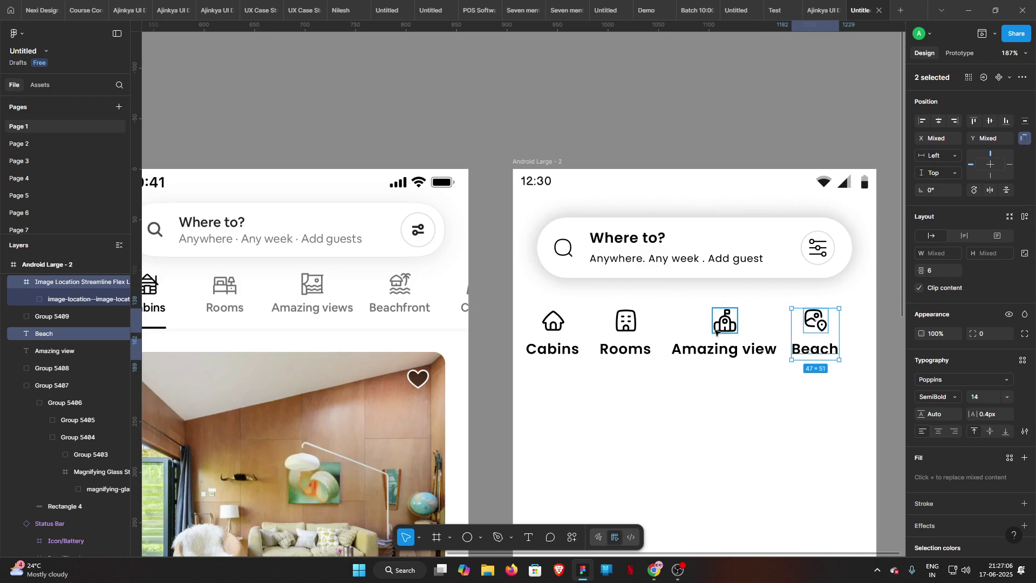
- Group the Amazing view label with the school icon, and the Beach label with the image-location icon
click(729, 356)
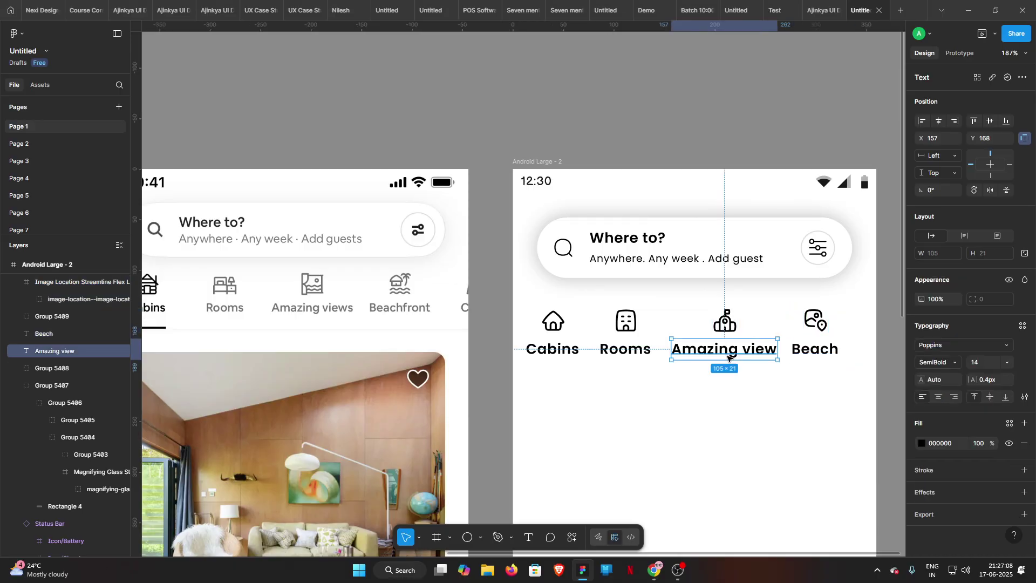
click(813, 354)
shift+click(751, 353)
shift+click(646, 356)
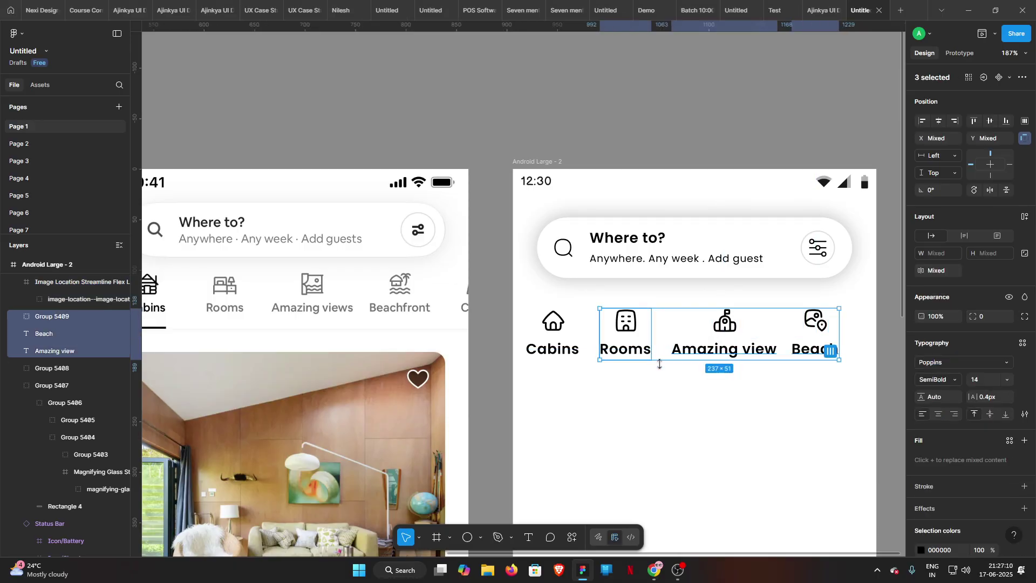
click(715, 359)
click(719, 352)
shift+click(726, 320)
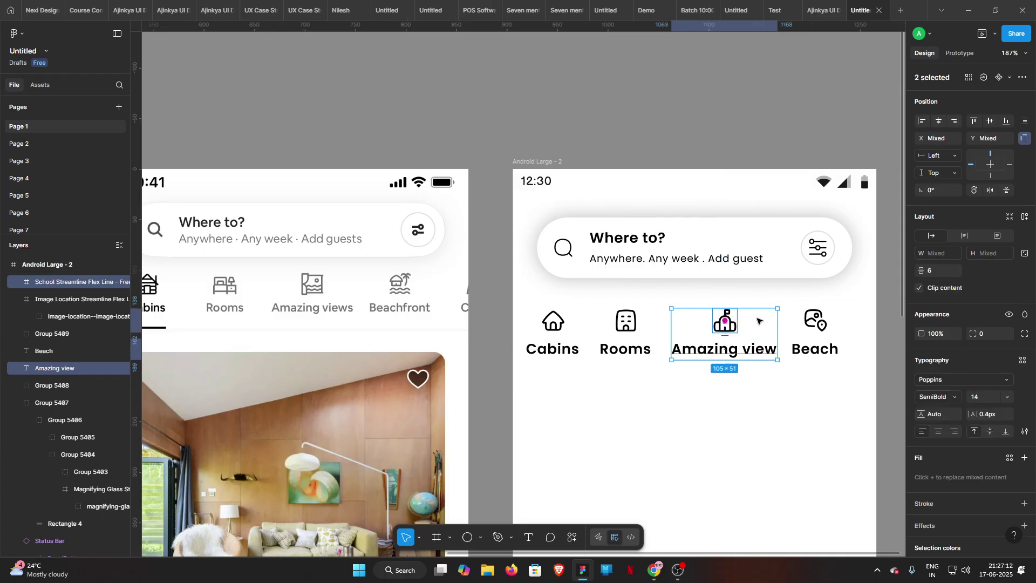
key(ctrl+g)
click(816, 321)
shift+click(815, 350)
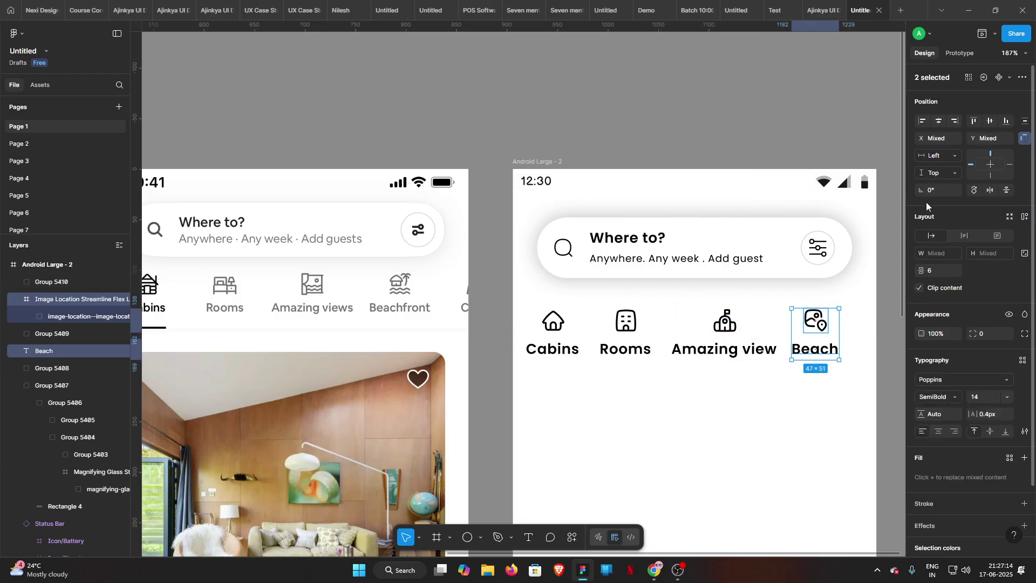
key(ctrl+g)
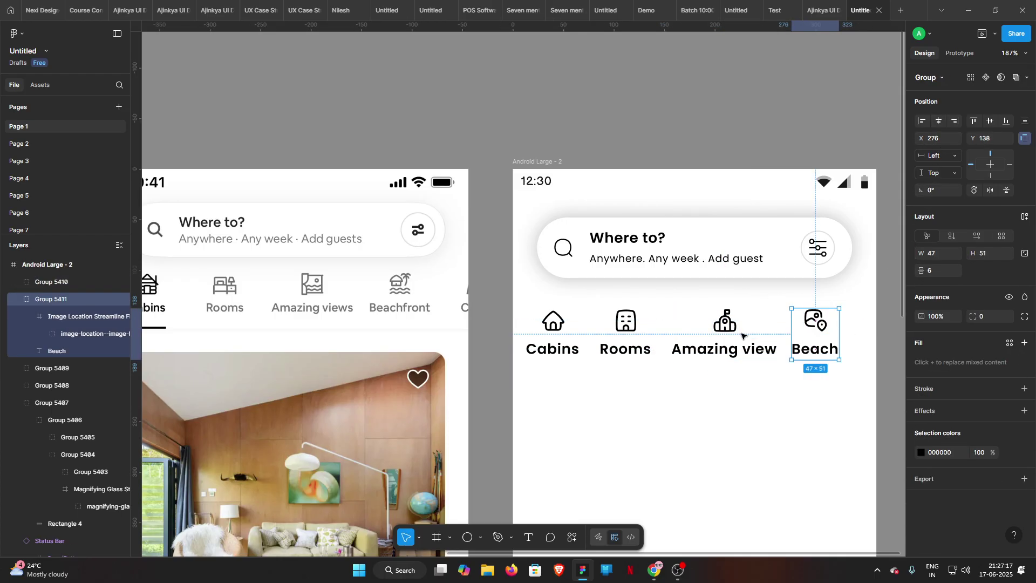
shift+click(728, 328)
shift+click(626, 322)
shift+click(553, 322)
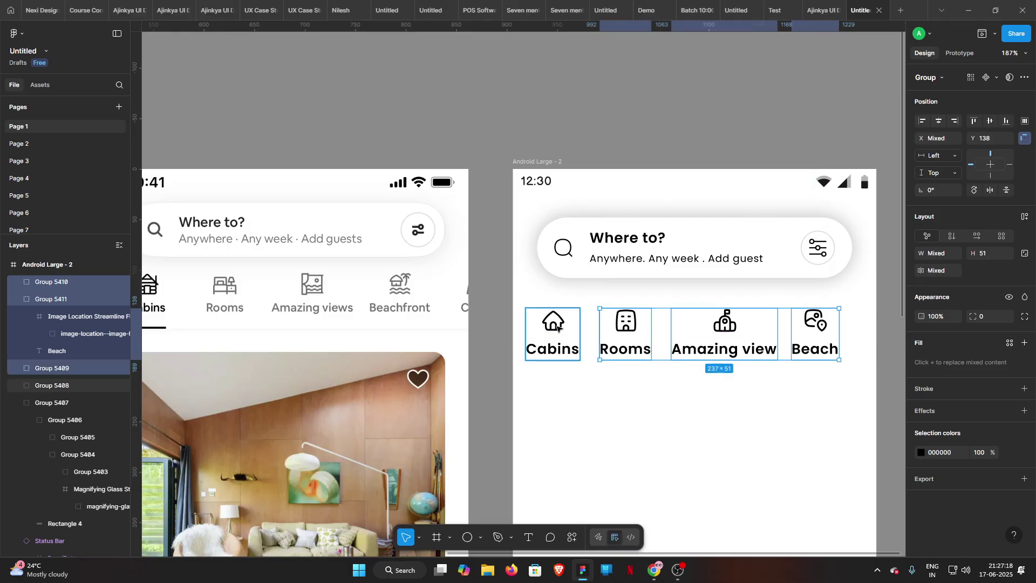
scroll(831, 385, left, 1)
click(826, 385)
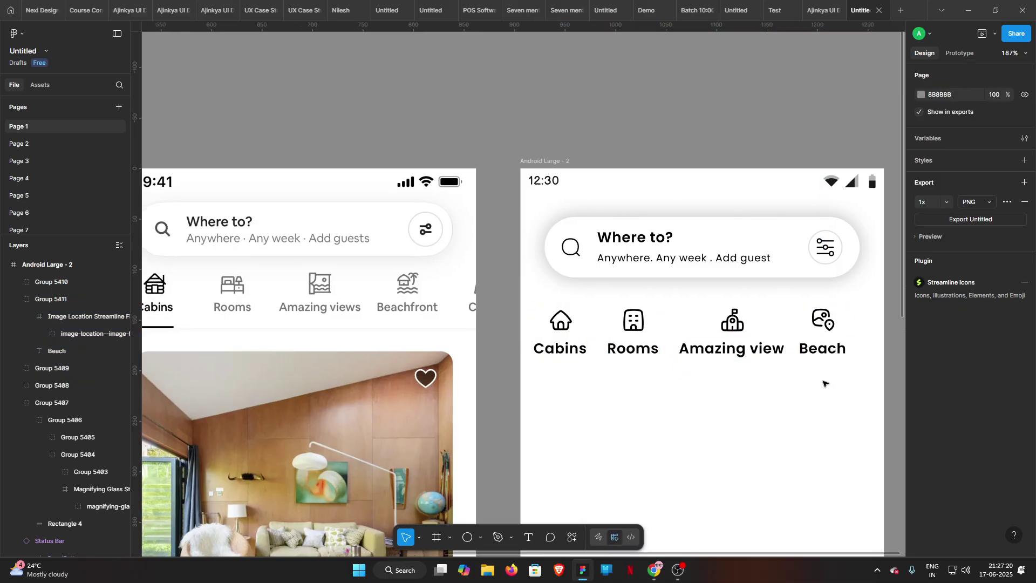
- Move the Cabins group horizontally to X 24, in line with the search bar's left edge
click(823, 331)
click(562, 331)
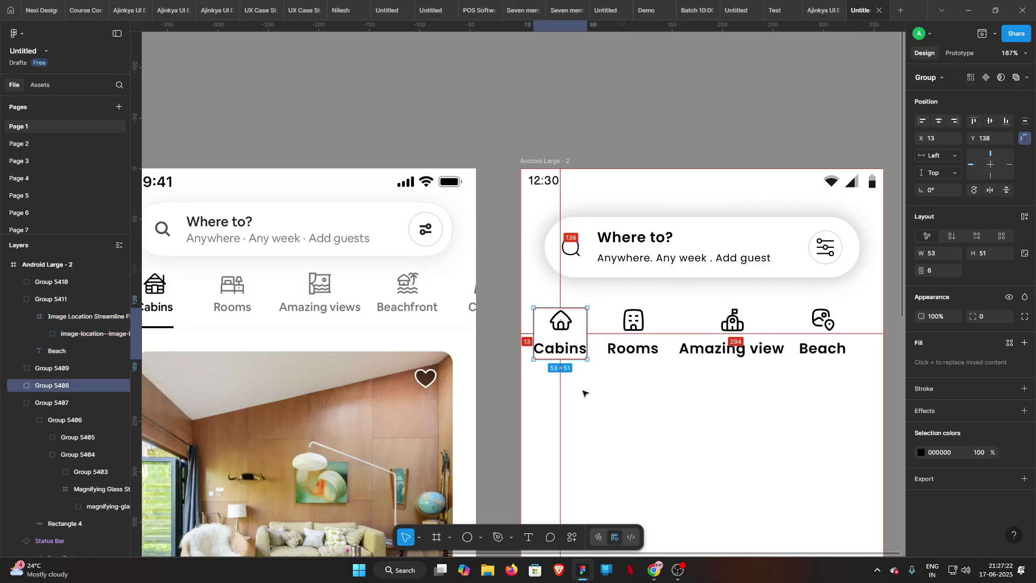
key(Right)
key(Right)
key(Right)
key(Right)
key(Right)
key(Right)
key(Right)
key(Right)
key(Right)
key(Right)
key(Right)
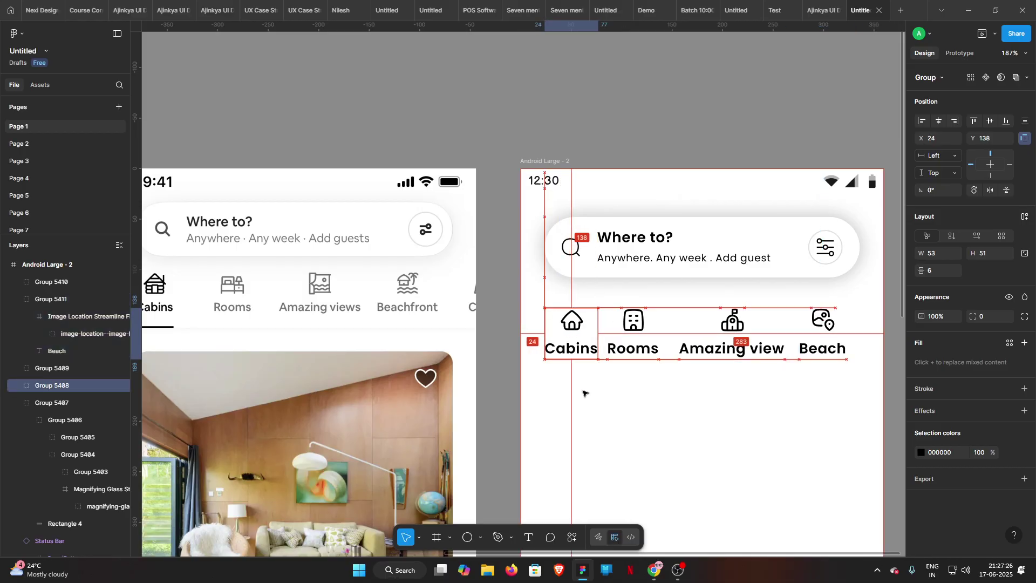
- Shift the Beach group 13 px to the right so its right edge lines up with the search bar's
click(822, 336)
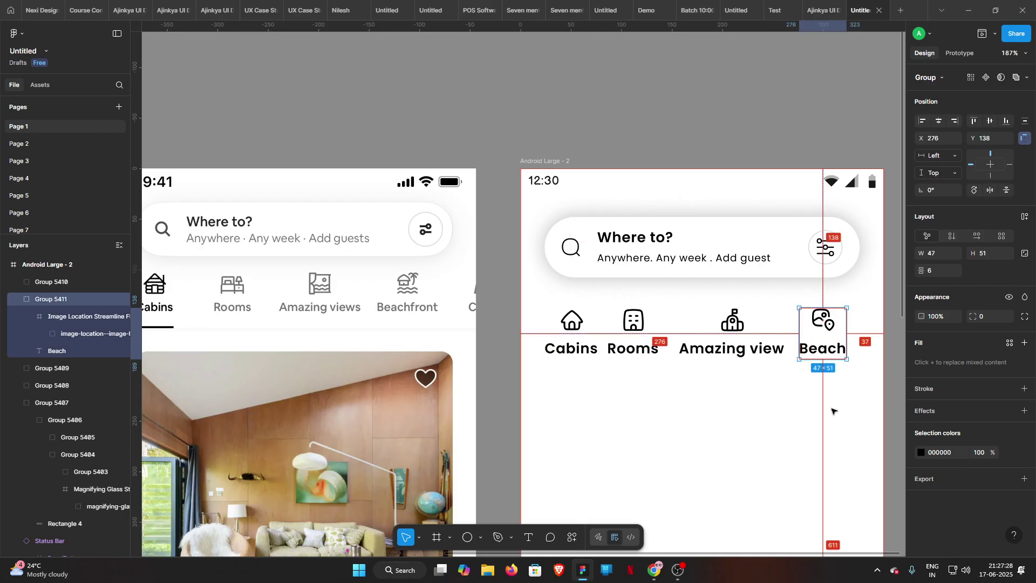
key(Right)
key(Right)
key(Right)
key(Right)
key(Right)
key(Right)
key(Right)
key(Right)
key(Right)
key(Right)
key(Right)
key(Right)
key(Right)
key(Right)
key(Right)
key(Right)
key(Right)
key(Right)
key(Right)
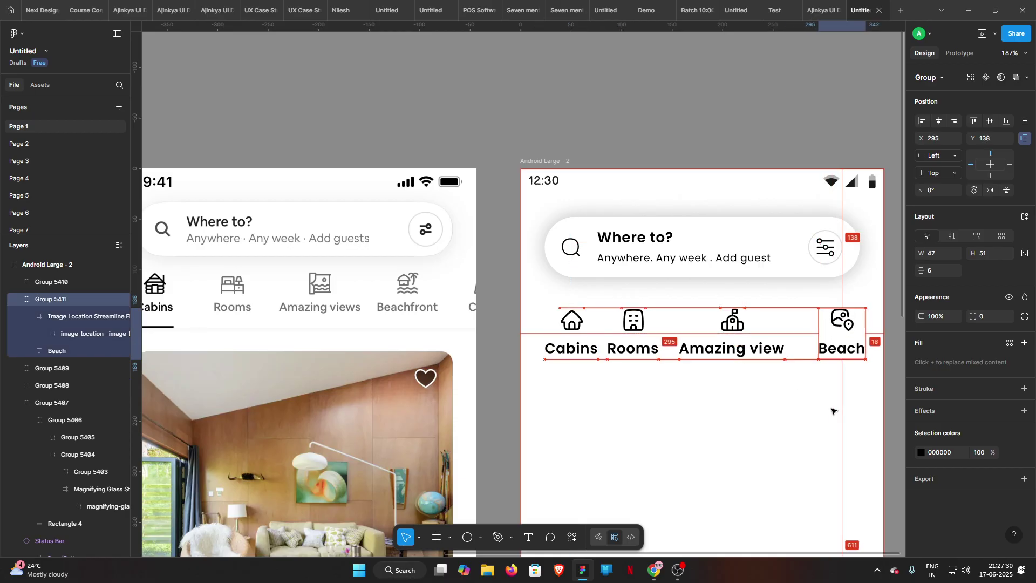
key(Left)
key(Left)
key(Left)
key(Left)
key(Left)
key(Left)
- Move the Amazing view group to X 167 and the Rooms group to X 96 to even out the category spacing
click(748, 338)
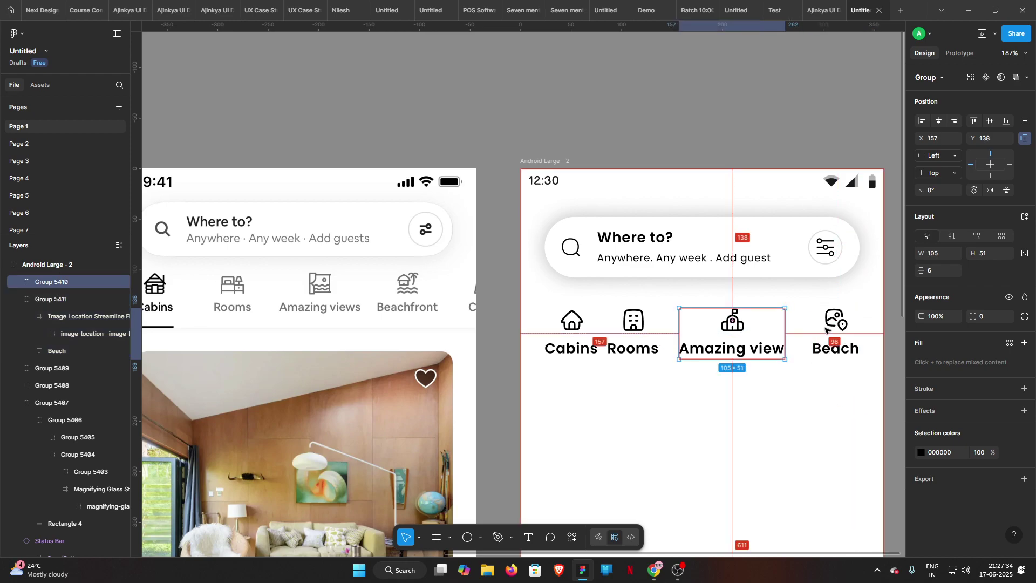
key(shift+Right)
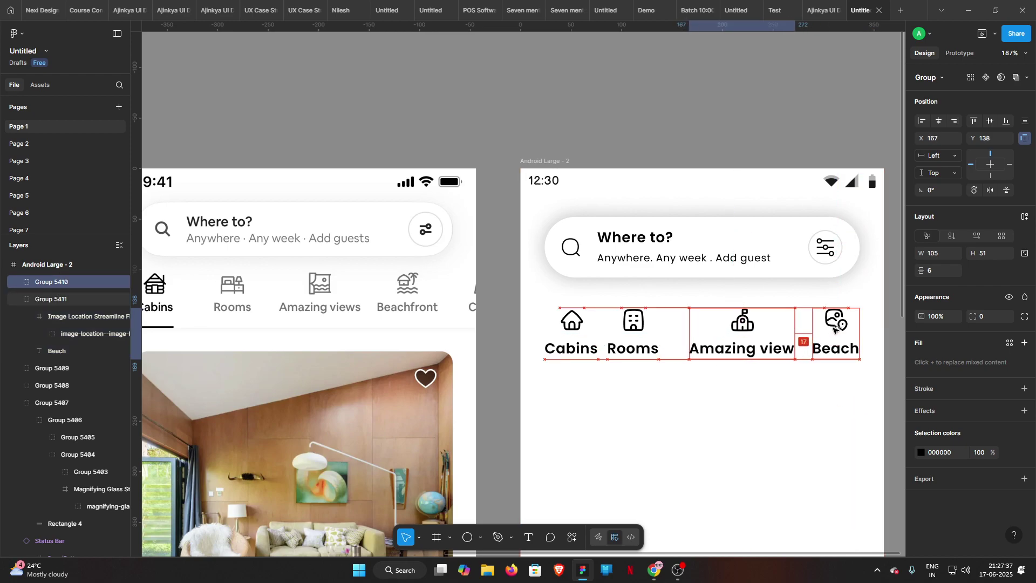
click(631, 330)
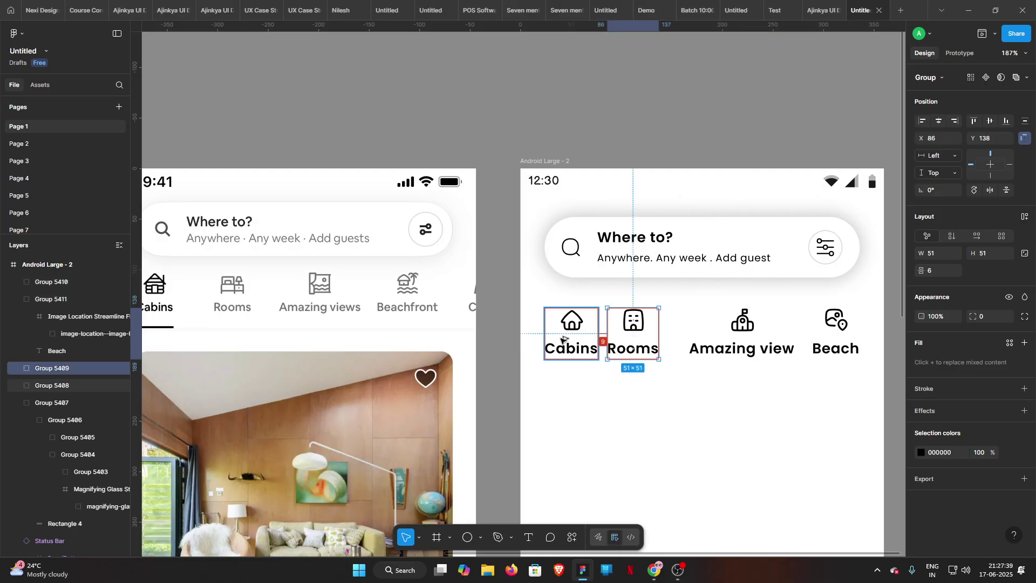
key(shift+Right)
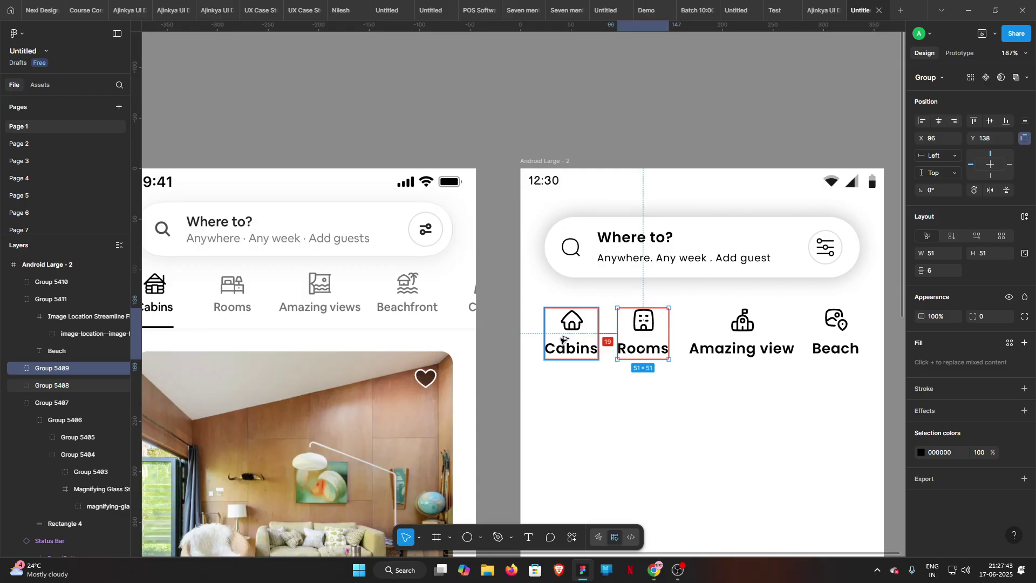
click(711, 422)
scroll(712, 421, down, 5)
drag(739, 385, 720, 365)
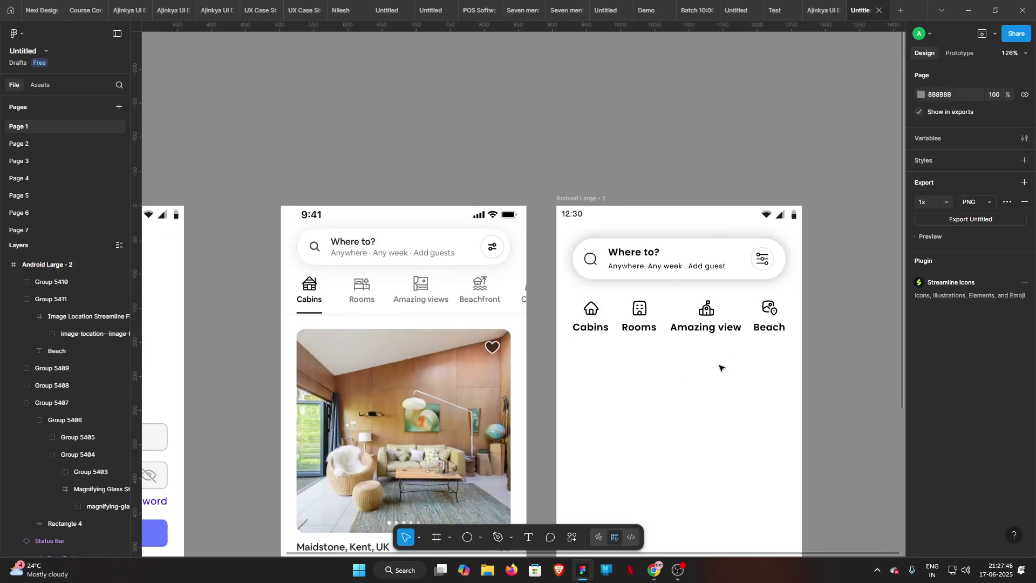
- Open a device preview of the Android Large - 2 frame
click(589, 200)
click(983, 33)
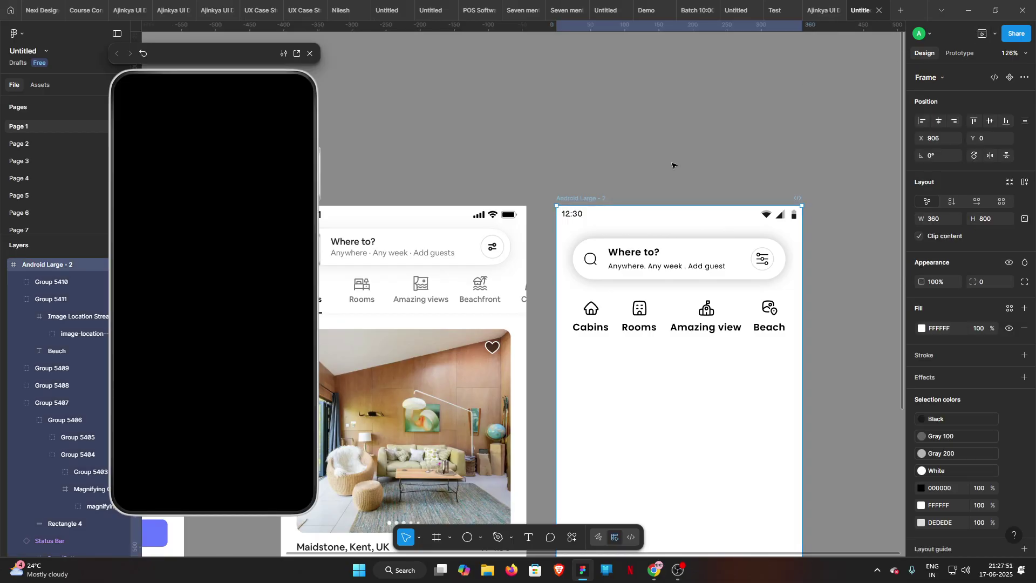
click(685, 149)
scroll(701, 145, down, 3)
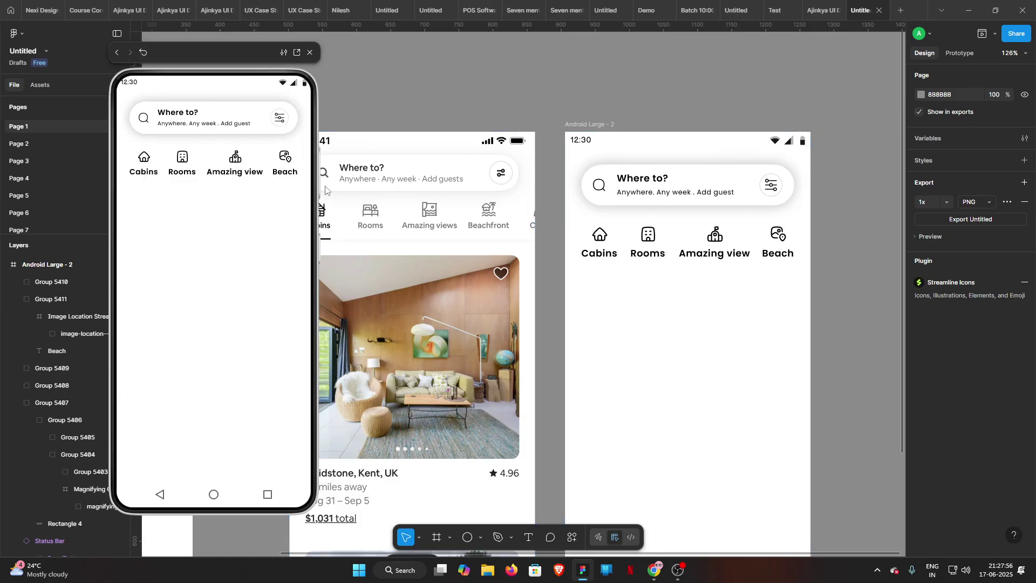
- Set the font weight of the Cabins, Rooms, Amazing view and Beach labels to Regular
double_click(724, 254)
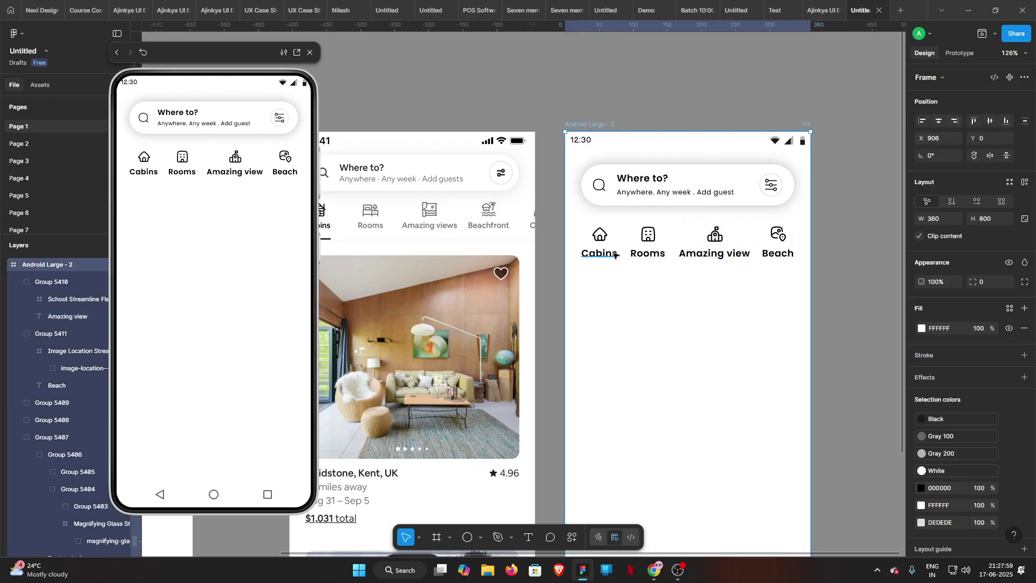
shift+click(648, 253)
shift+click(600, 254)
shift+click(779, 253)
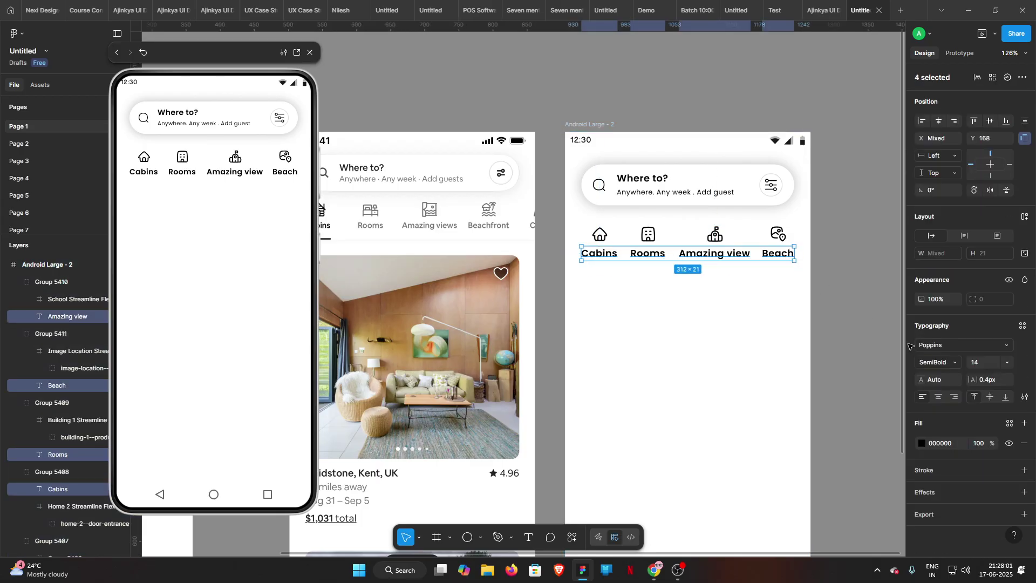
click(788, 333)
drag(773, 309, 809, 328)
click(759, 278)
shift+click(683, 273)
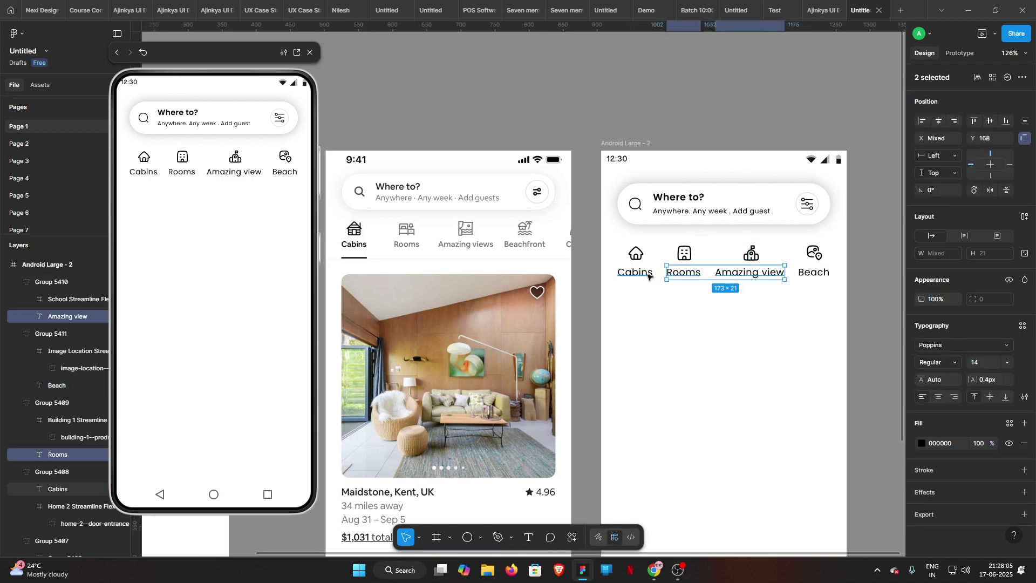
shift+click(640, 273)
shift+click(813, 273)
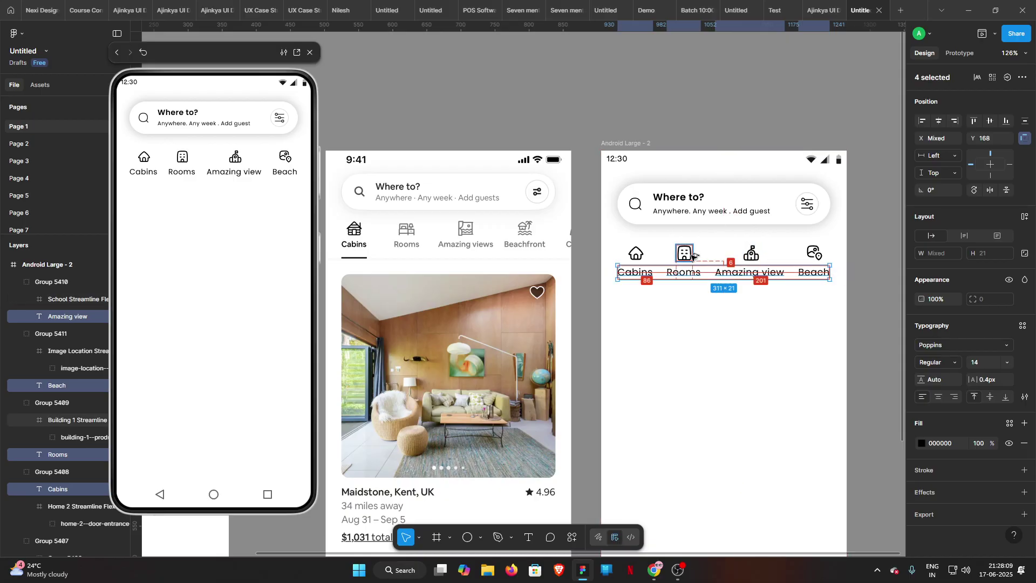
click(879, 277)
drag(754, 331, 787, 333)
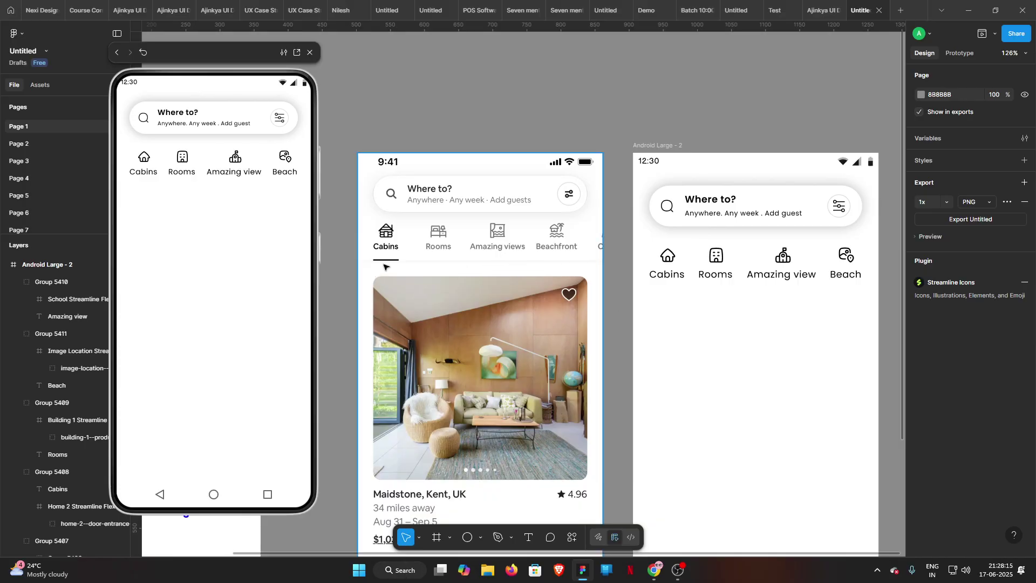
scroll(387, 267, up, 5)
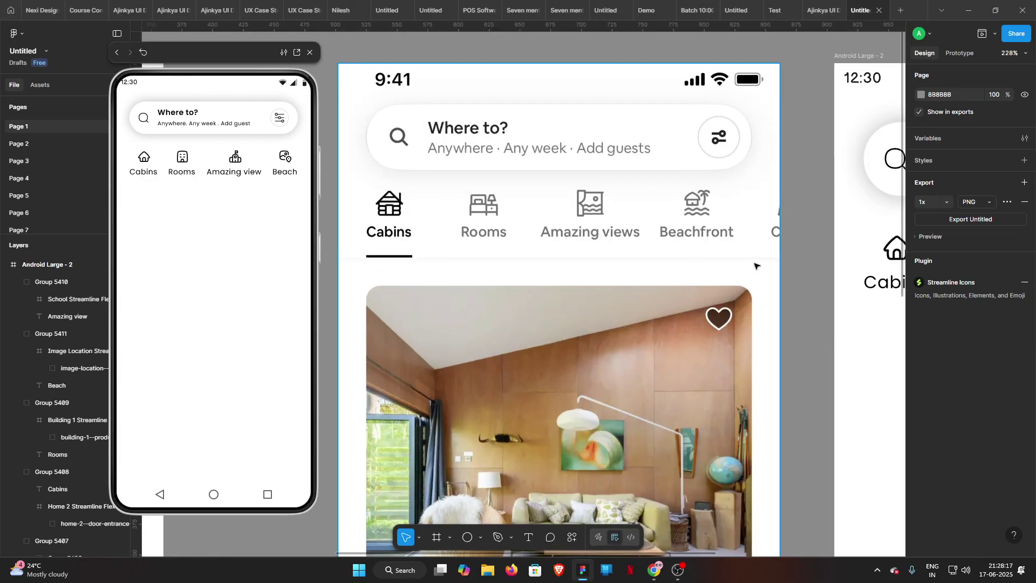
scroll(755, 266, down, 7)
scroll(603, 195, up, 2)
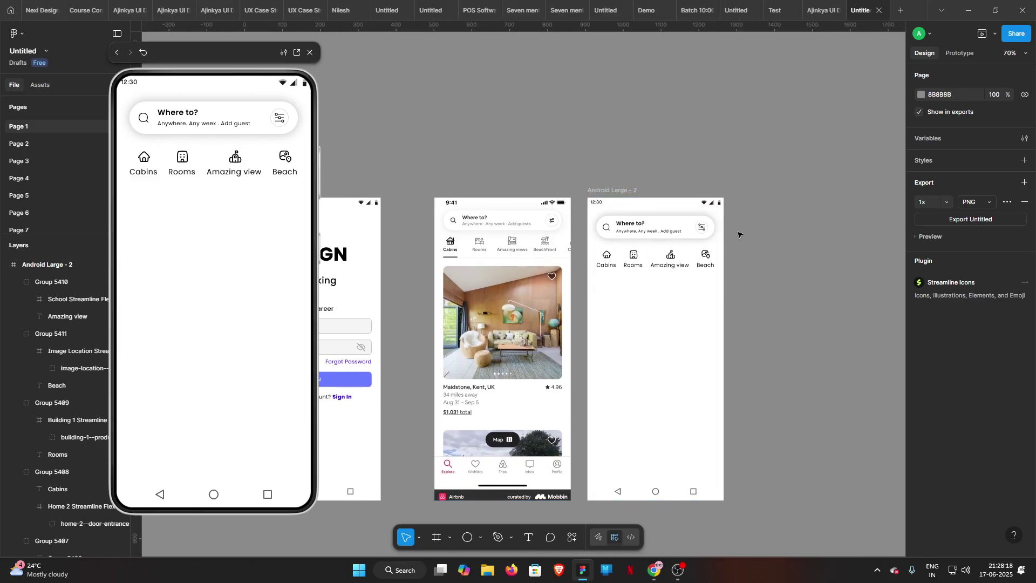
scroll(741, 234, up, 3)
click(481, 537)
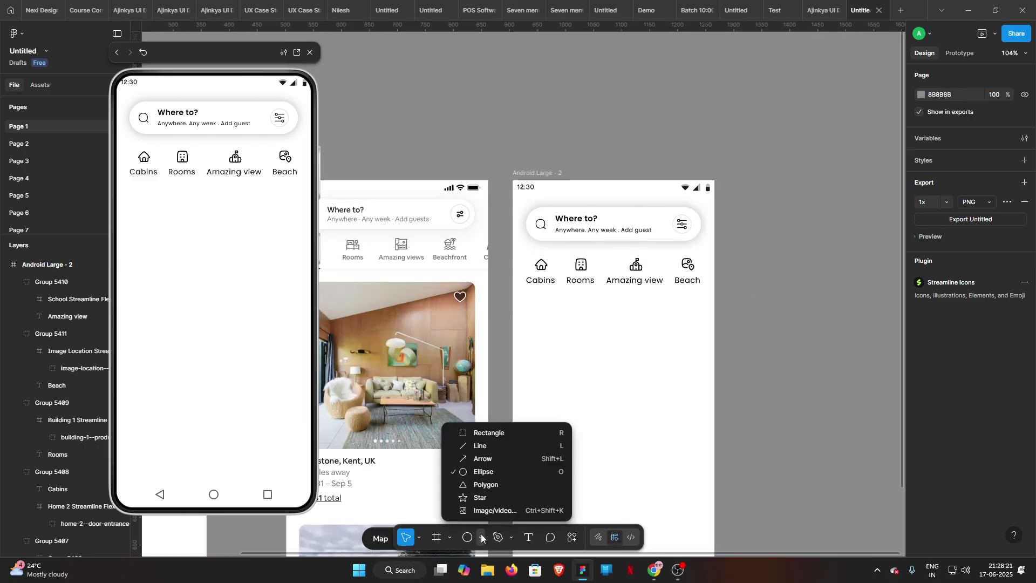
click(542, 305)
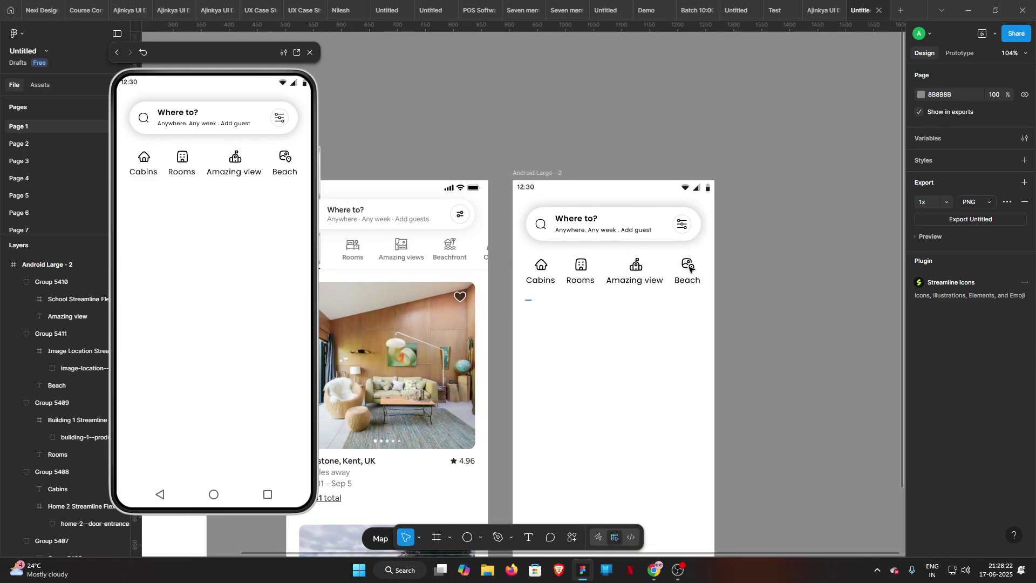
- Group the Cabins, Rooms, Amazing view and Beach category items into a single group
drag(526, 304, 697, 266)
key(ctrl+g)
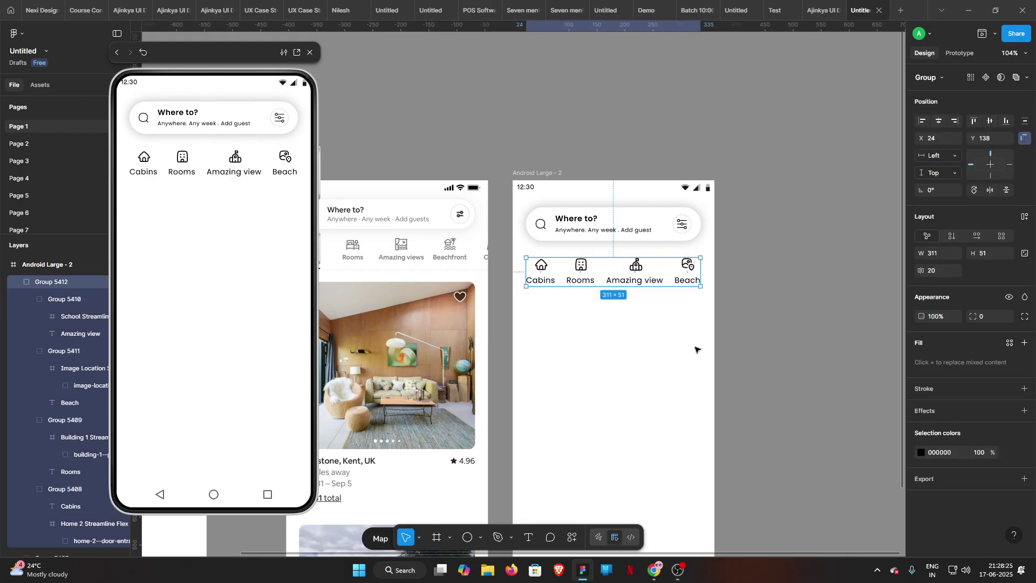
click(696, 347)
- Draw a 360 × 189 rectangle from the frame's upper-left corner over the header area and send it behind the header content
click(481, 537)
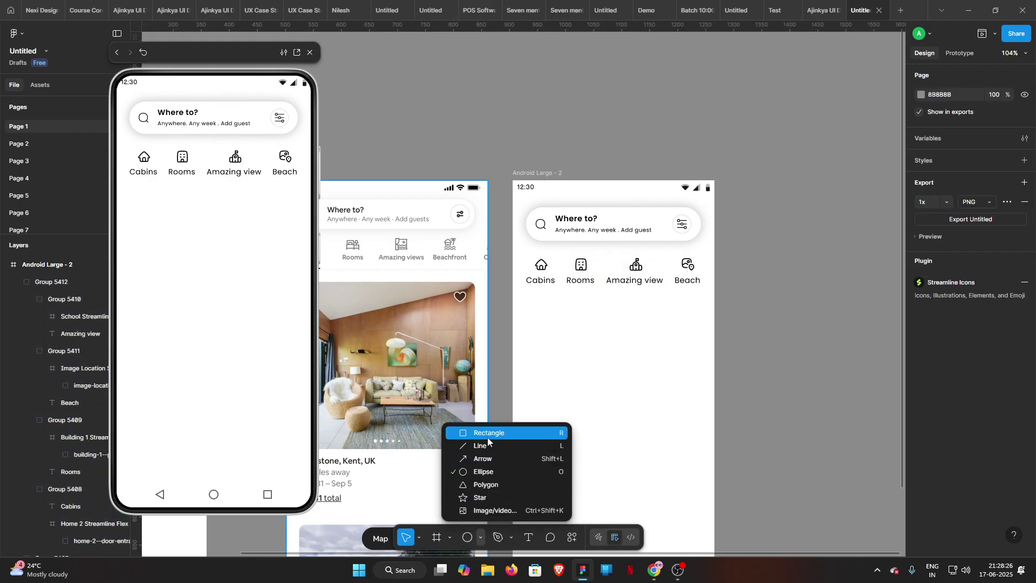
click(488, 434)
drag(513, 180, 715, 286)
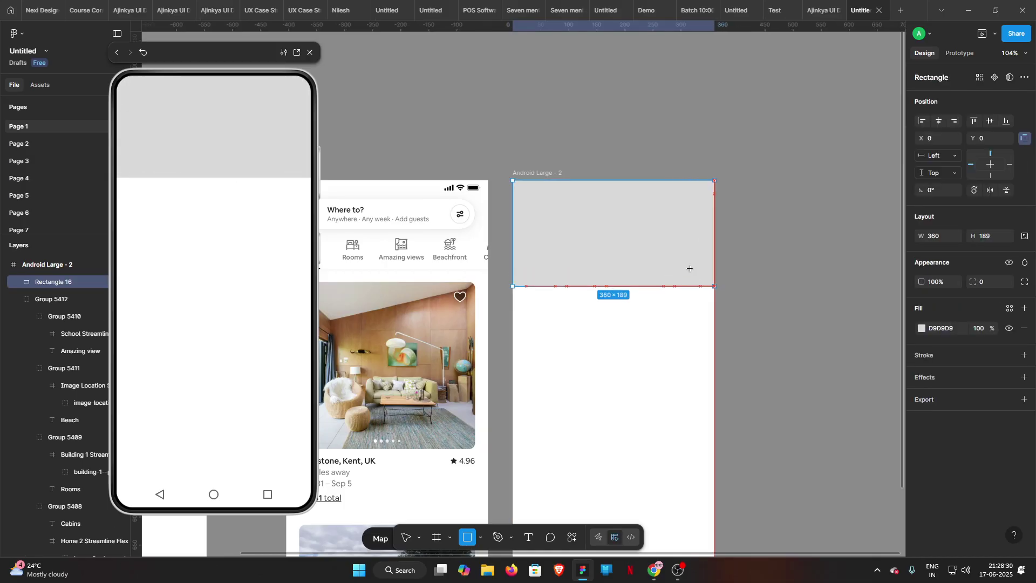
right_click(689, 269)
click(739, 301)
scroll(646, 313, up, 3)
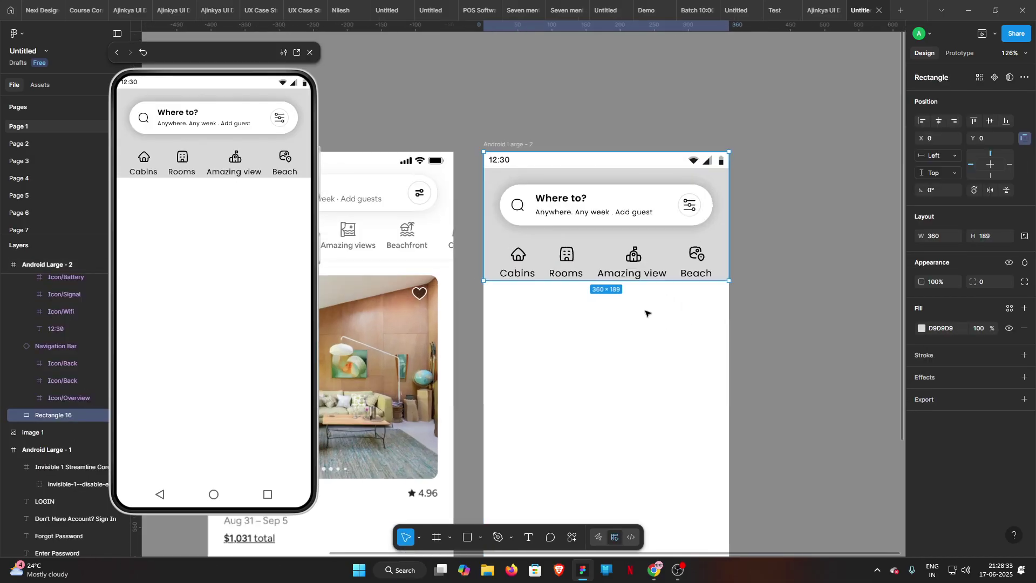
- Extend the header background rectangle downward to a height of 195, leaving a gap below the category labels
scroll(648, 317, up, 2)
key(Escape)
scroll(643, 292, left, 3)
scroll(643, 291, up, 2)
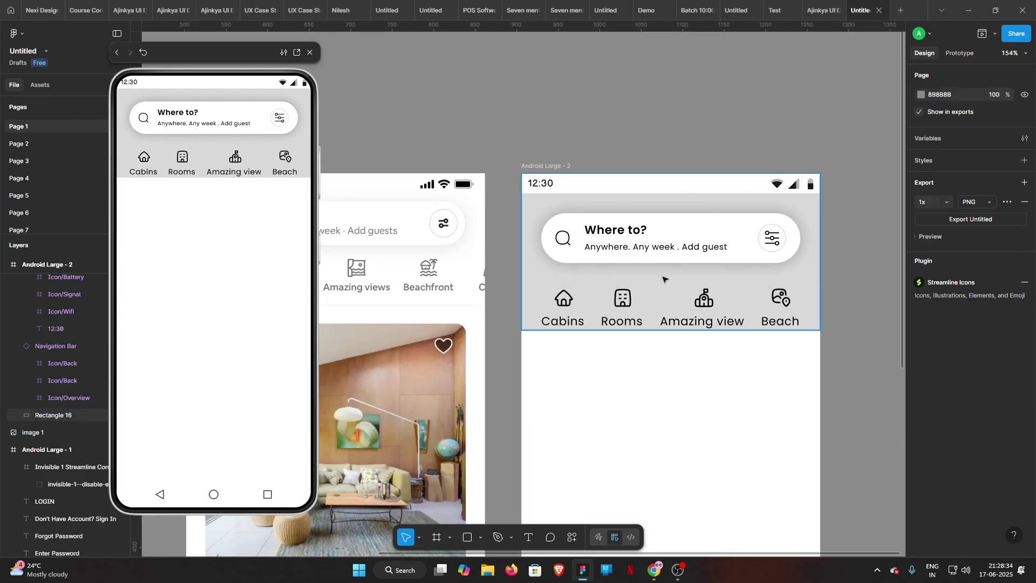
drag(657, 331, 704, 389)
key(Escape)
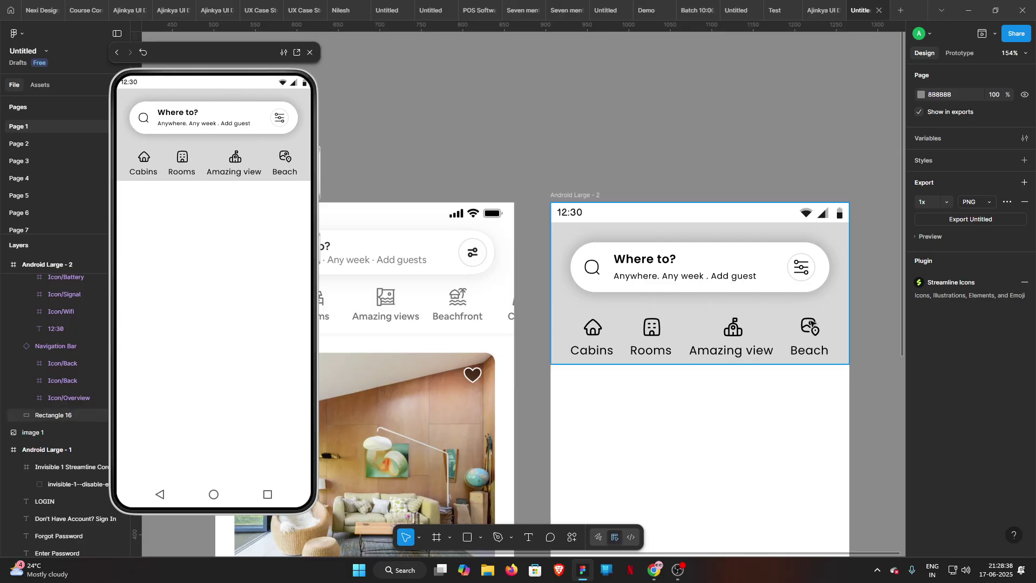
- Fill the header background rectangle with white (FFFFFF), sampled from the frame's empty area
click(829, 301)
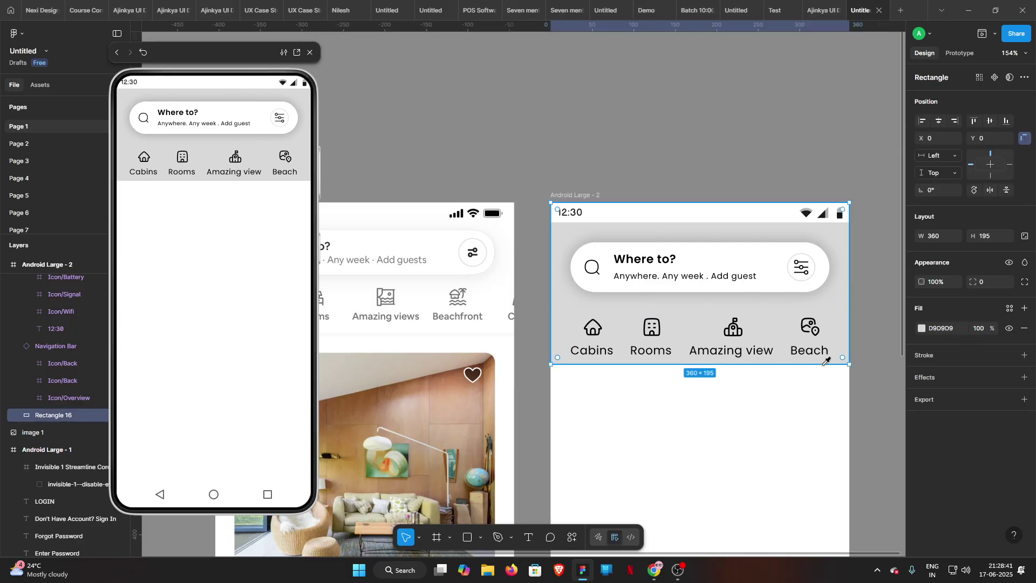
click(815, 398)
key(Escape)
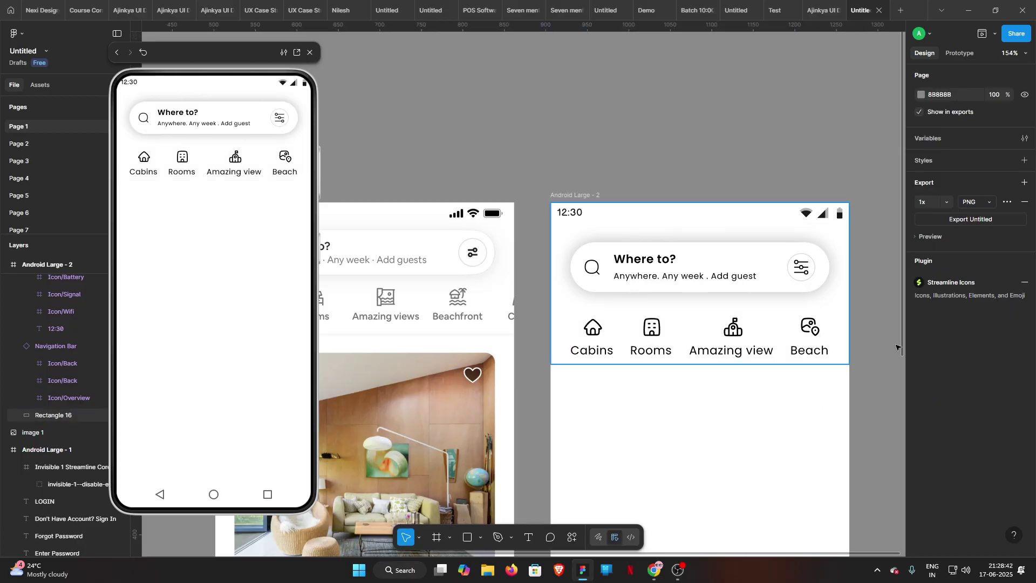
- Add a stroke to only the bottom edge of the header rectangle and colour it light grey BFBFBF
click(841, 330)
click(926, 357)
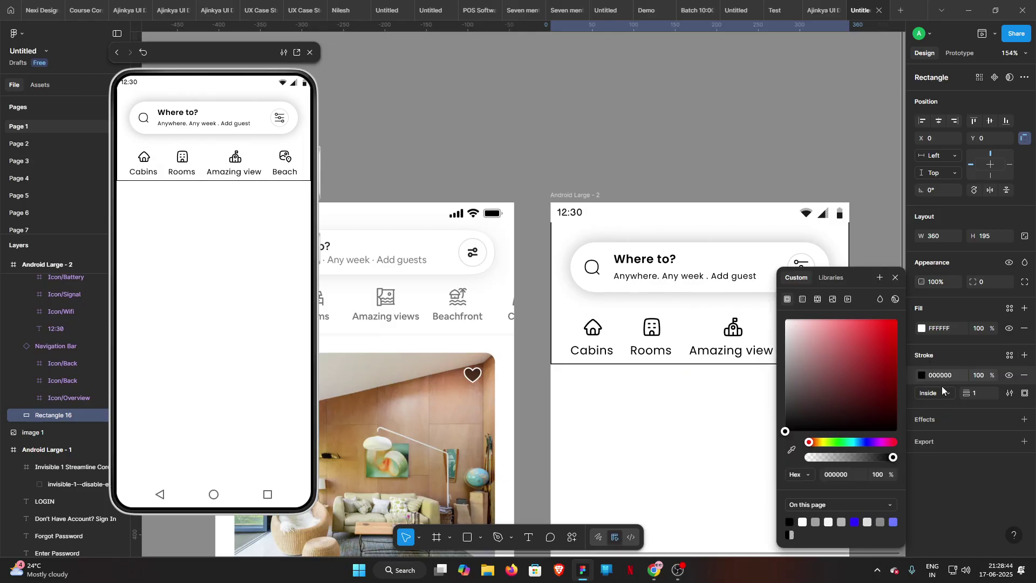
click(1025, 394)
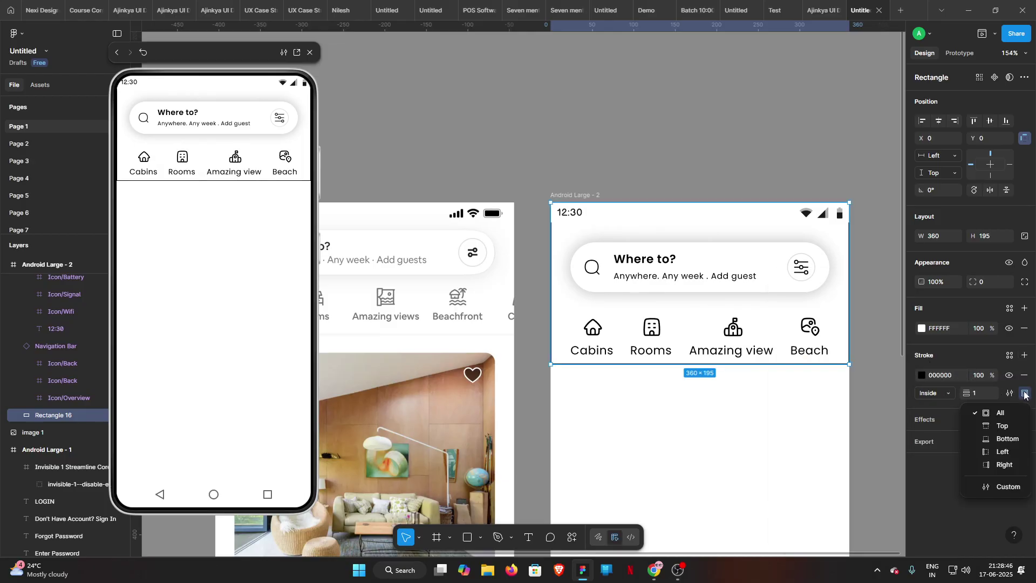
click(1005, 440)
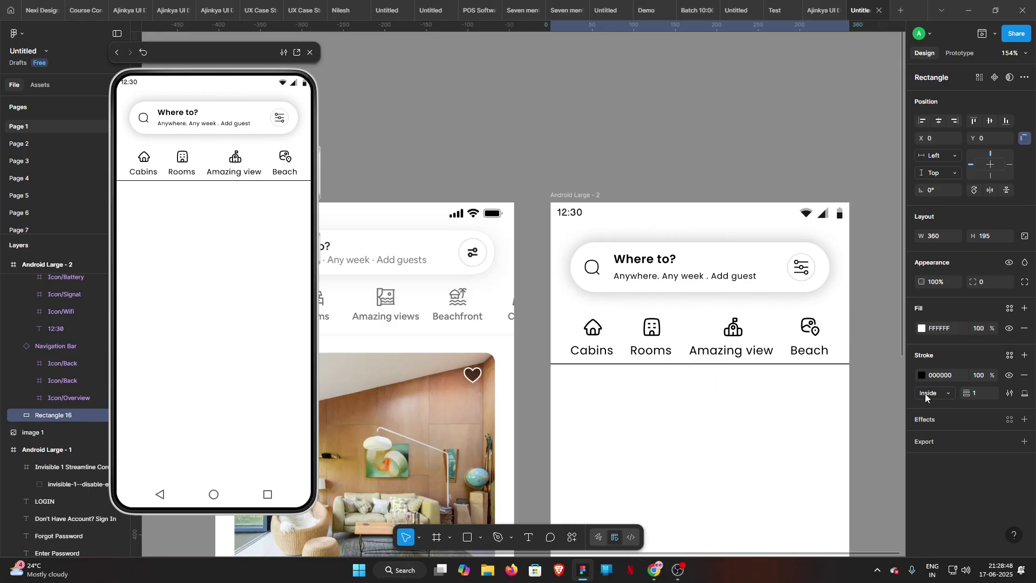
click(922, 375)
click(849, 369)
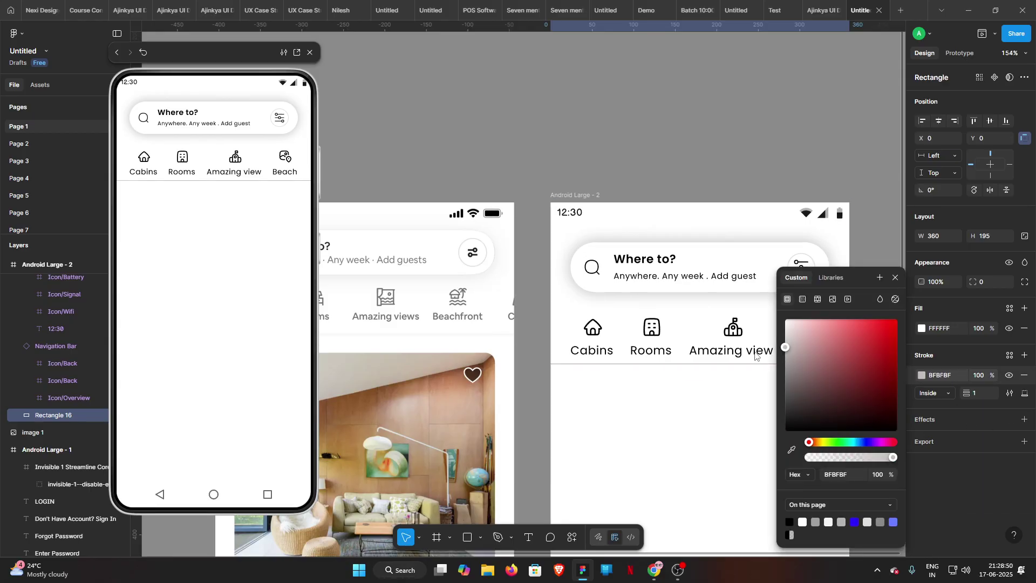
click(695, 410)
- Recolour the Rooms, Amazing view and Beach icons and labels to grey 7E7E7E, leaving Cabins black
scroll(695, 410, down, 3)
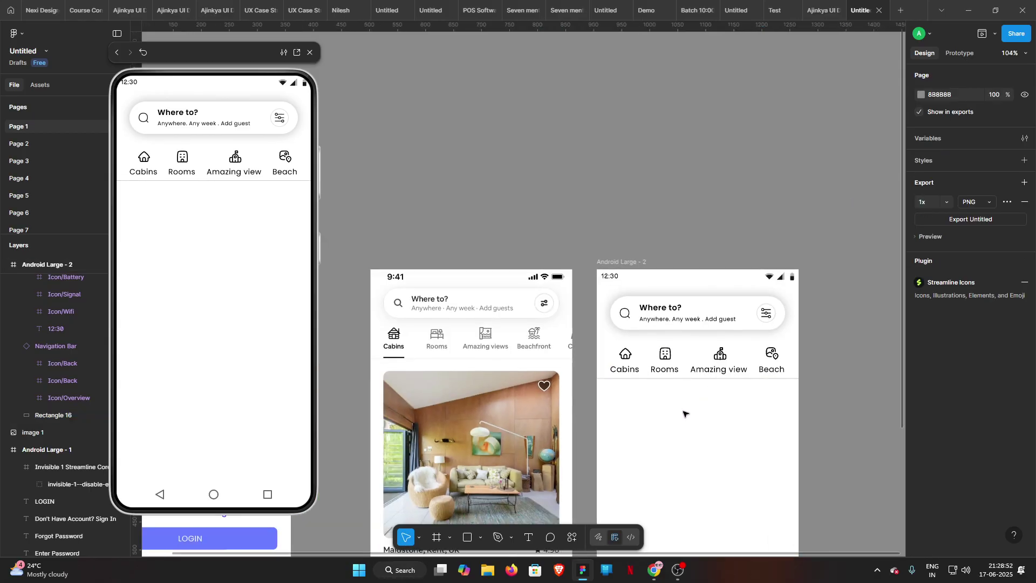
drag(684, 414, 768, 374)
scroll(741, 373, up, 5)
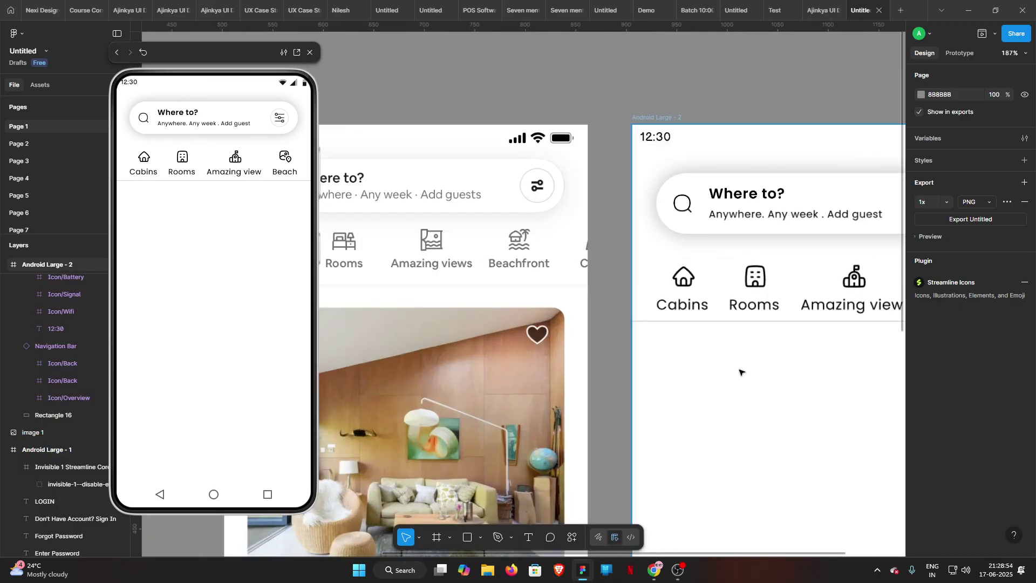
drag(716, 352, 845, 357)
scroll(845, 356, down, 4)
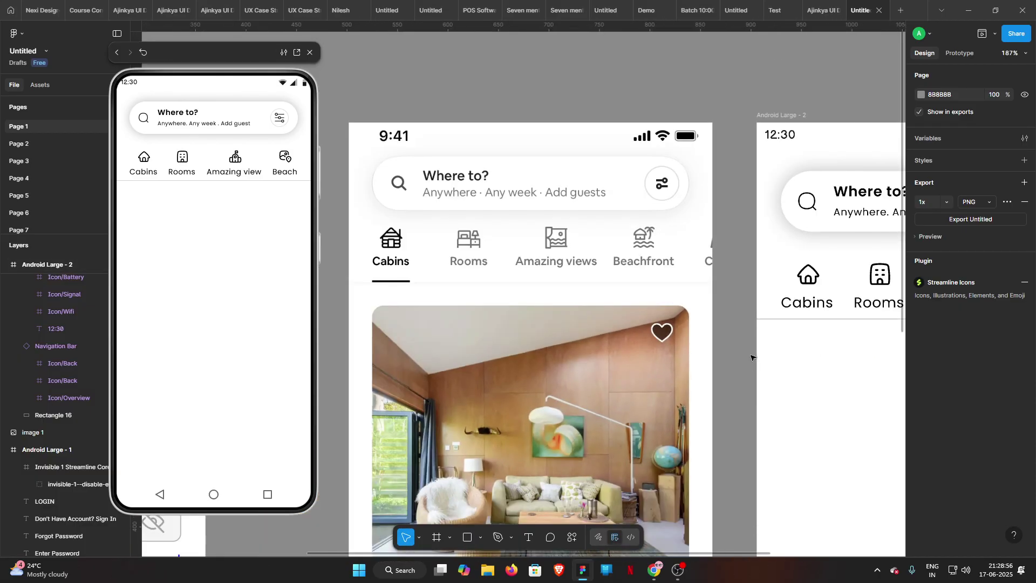
scroll(731, 352, down, 4)
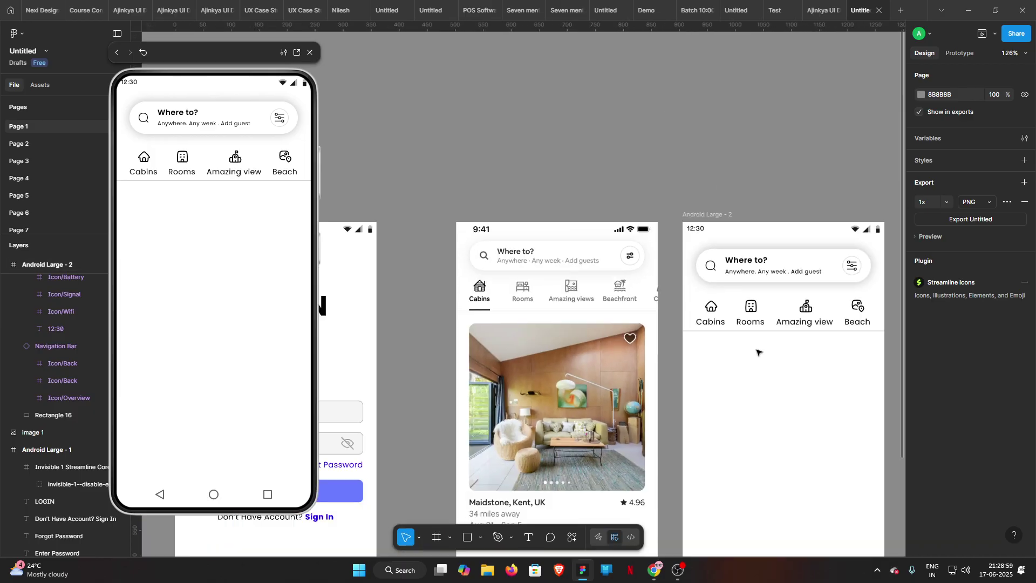
click(754, 312)
shift+click(806, 309)
shift+click(858, 309)
click(921, 452)
drag(791, 373, 751, 381)
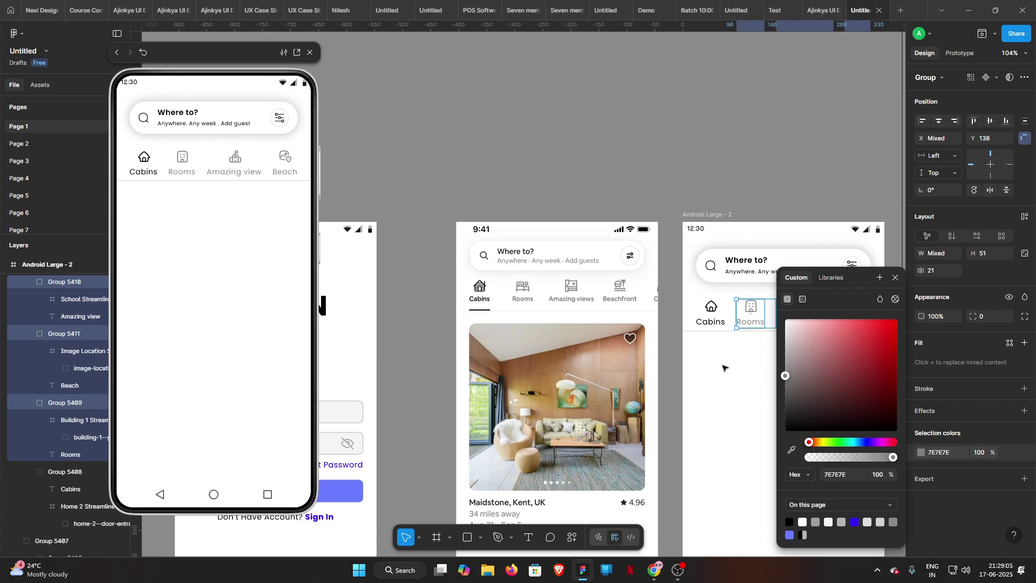
click(719, 356)
- Draw a horizontal line under the Cabins label and adjust its left end to X 24 for a width of 52
scroll(717, 351, up, 3)
scroll(717, 351, up, 5)
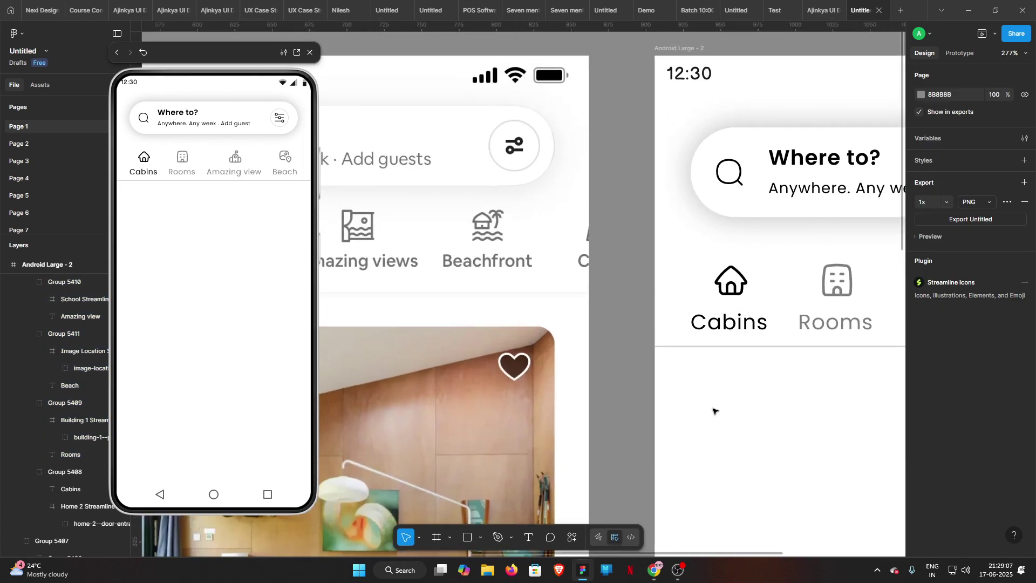
click(480, 536)
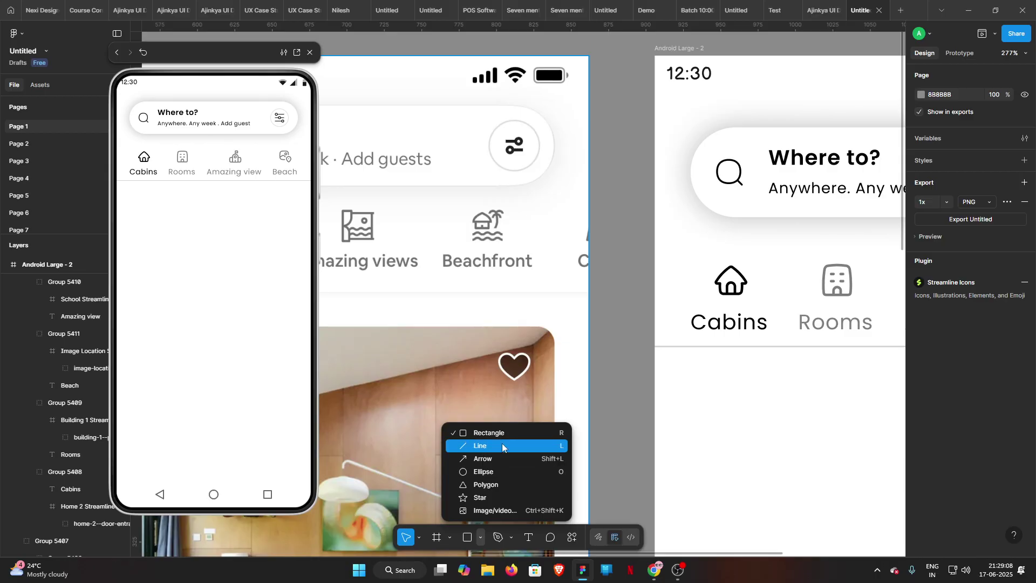
click(490, 446)
drag(688, 343, 769, 342)
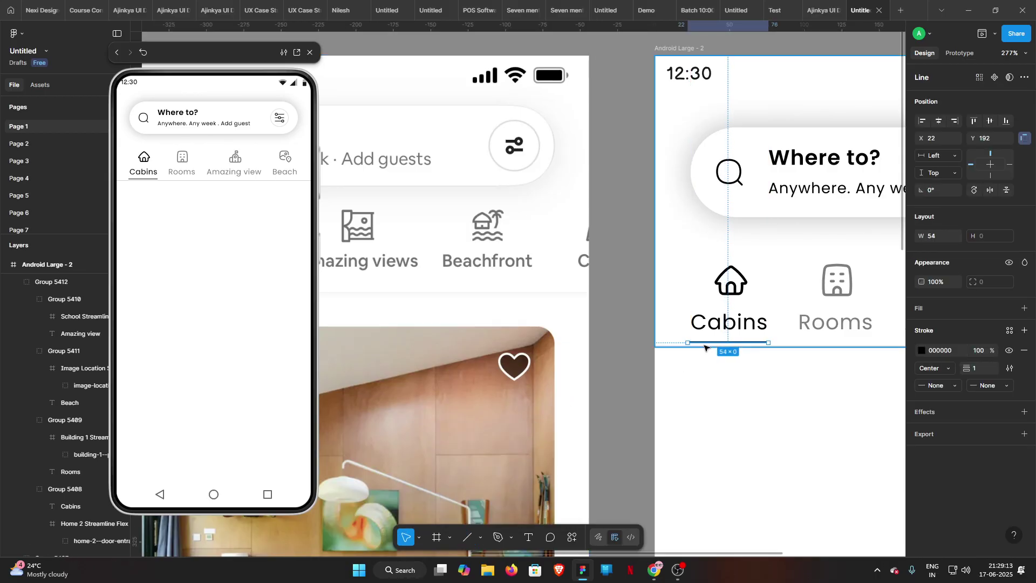
drag(688, 343, 692, 344)
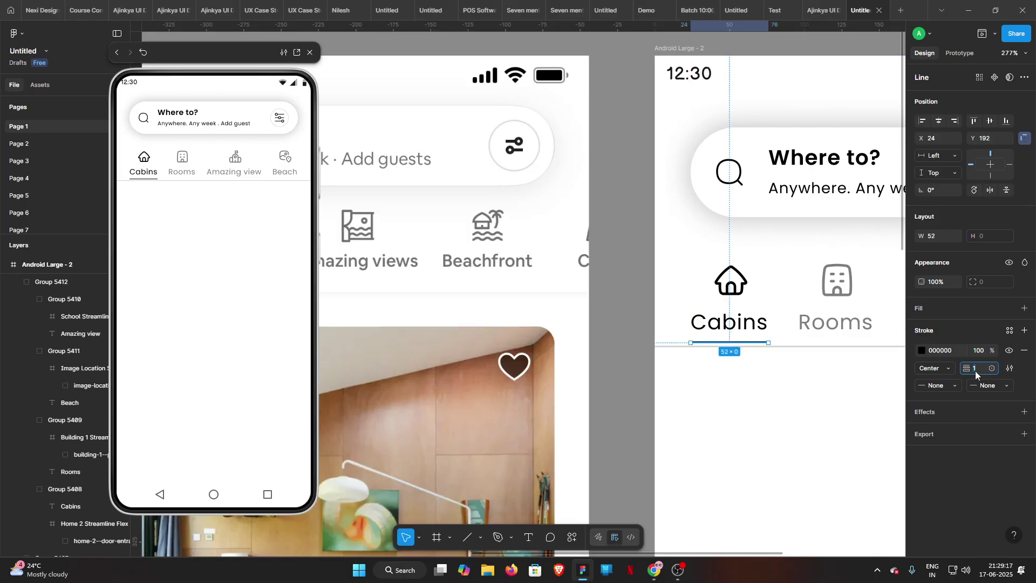
- Set the stroke weight of the Cabins underline to 3 and check its distance to the header's edges
key(Up)
key(Up)
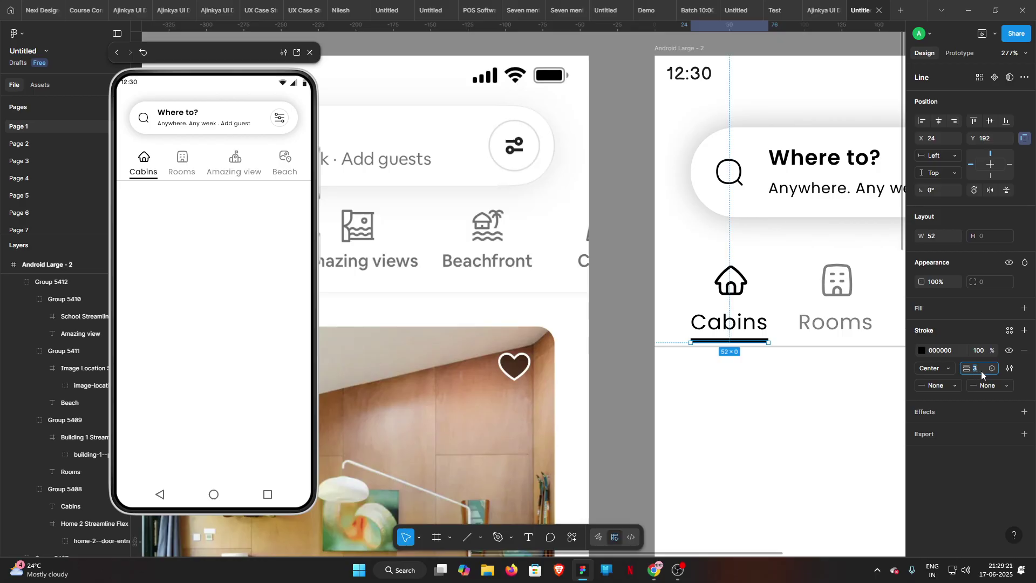
key(Up)
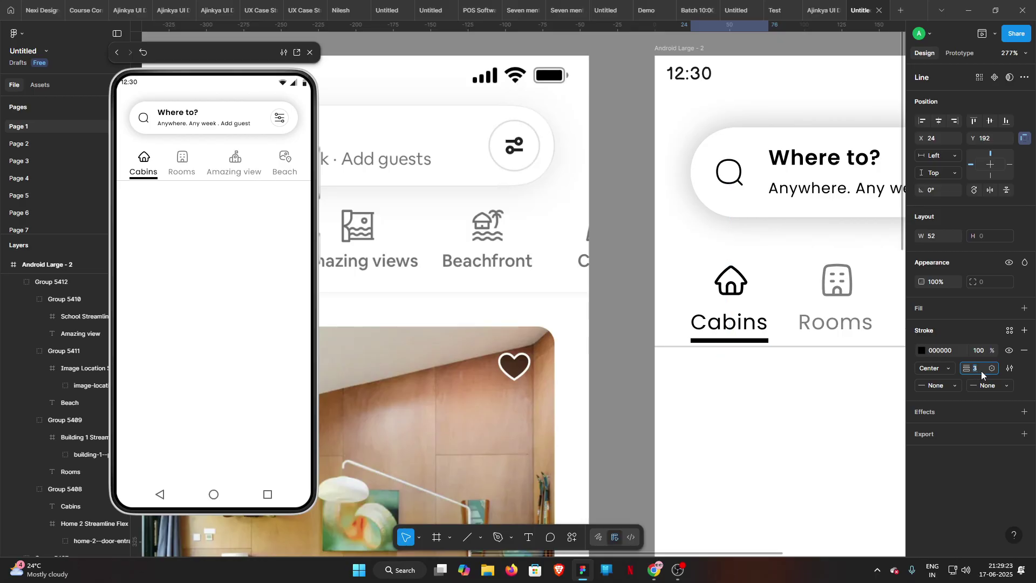
click(803, 418)
click(742, 345)
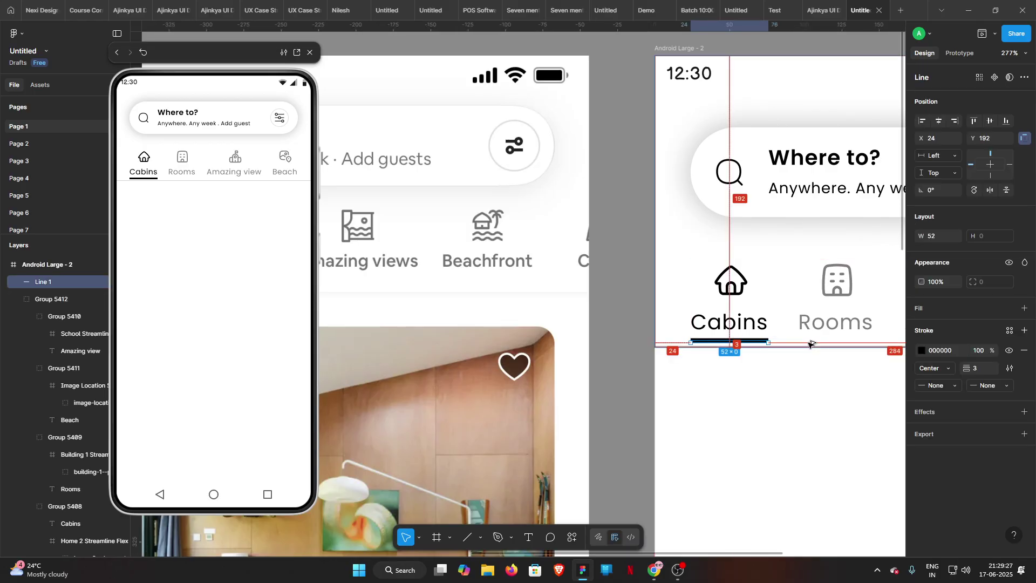
- Nudge the underline below the Cabins label down to Y 195 so it sits on the header divider
key(Down)
key(Down)
key(Down)
key(Down)
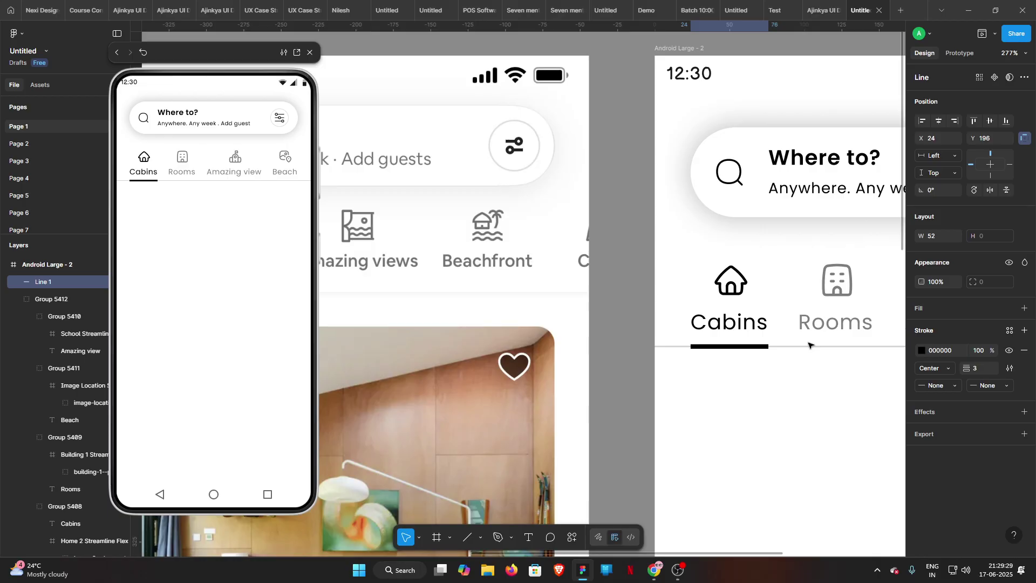
key(Up)
- Give both ends of the Cabins underline round caps
click(988, 386)
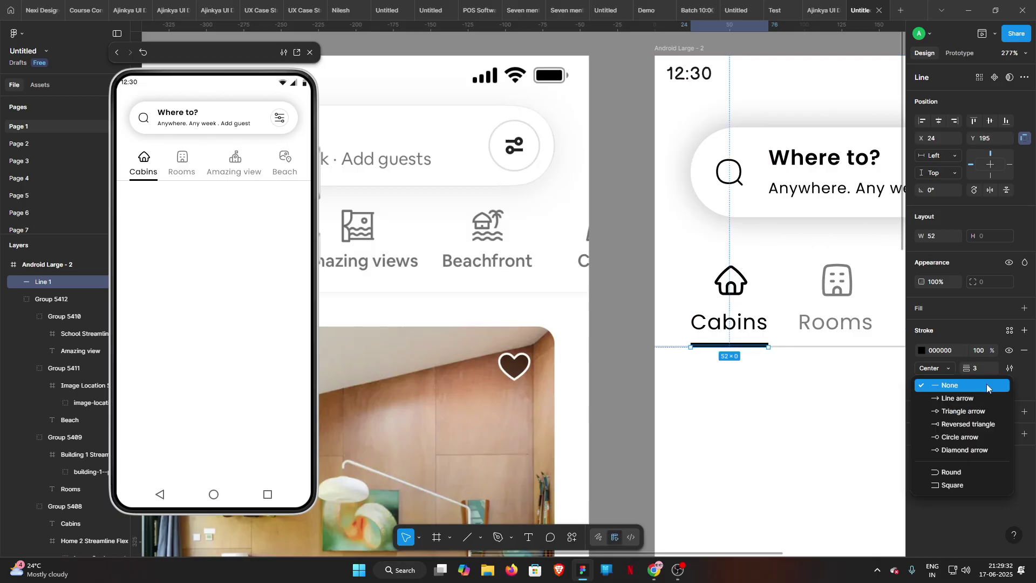
click(950, 473)
click(941, 385)
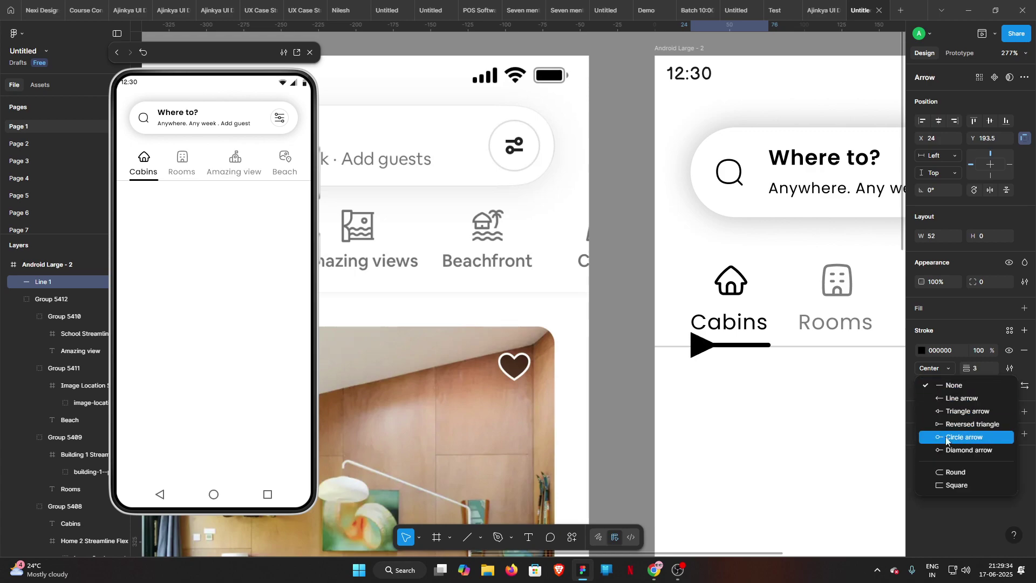
click(950, 473)
click(705, 415)
- Draw a rectangle below the category row at X 24, Y 218, with a width of 312 and a height of about 307
scroll(706, 416, down, 3)
scroll(705, 416, down, 3)
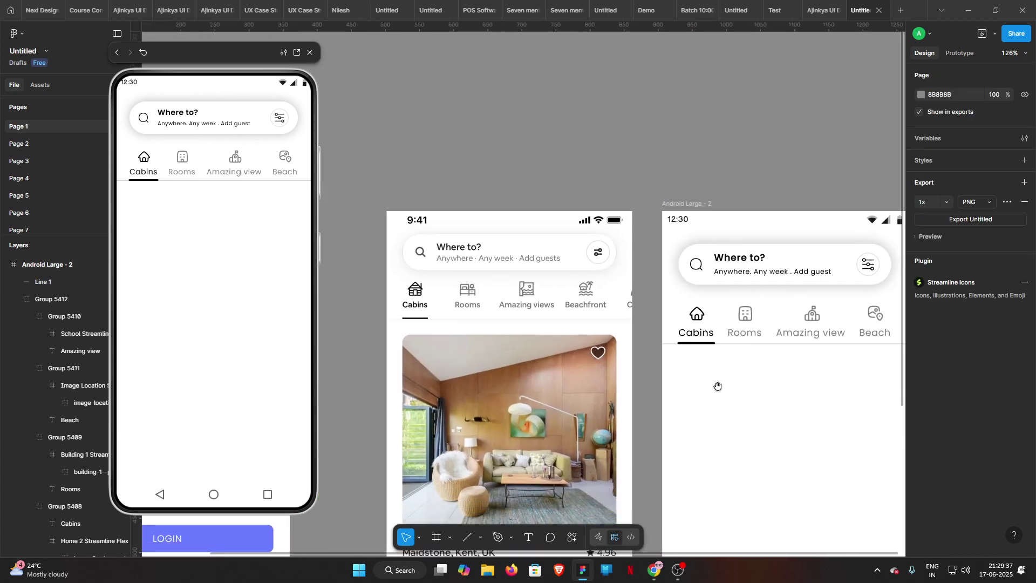
scroll(746, 382, down, 5)
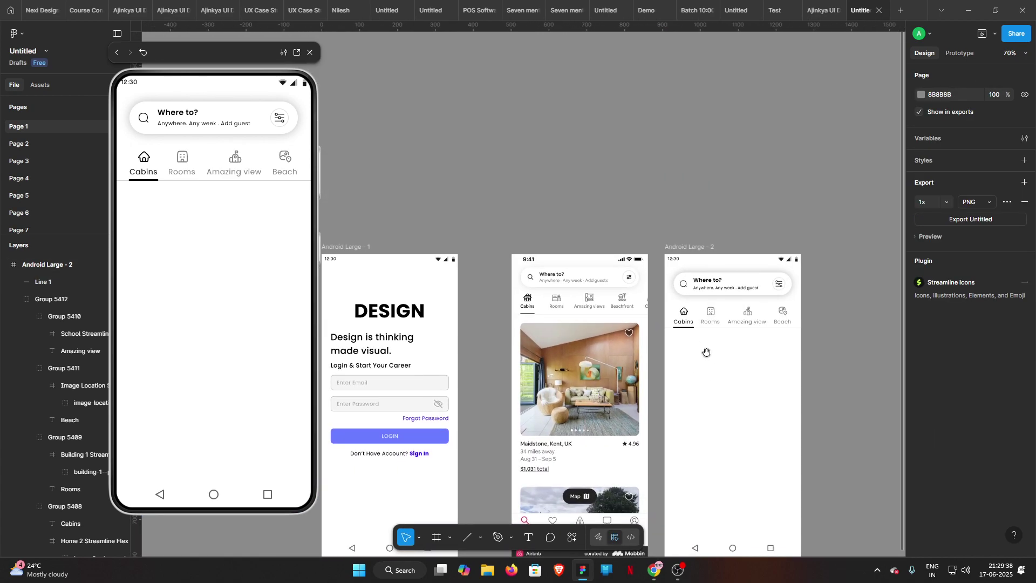
scroll(740, 389, down, 3)
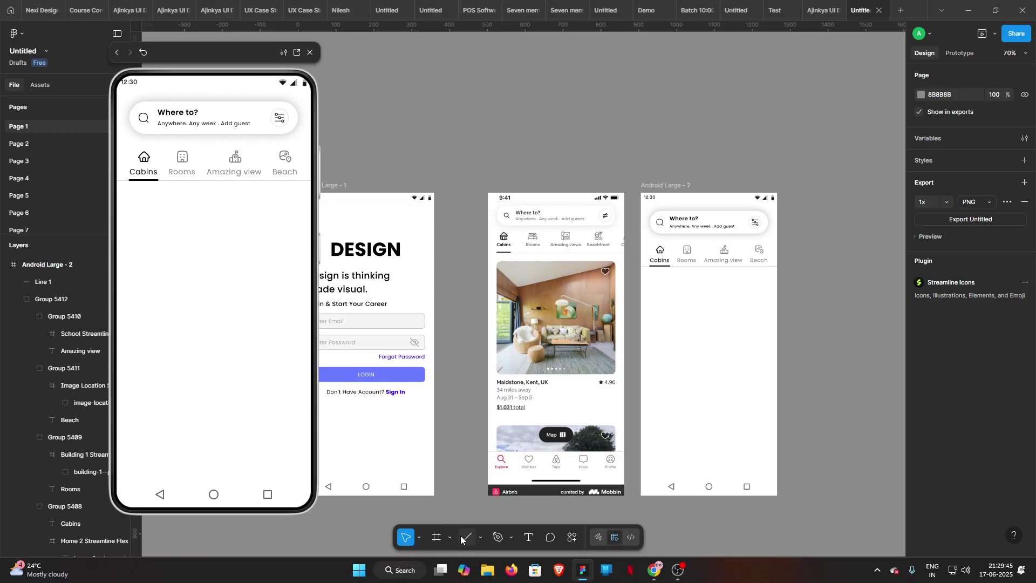
click(482, 538)
click(500, 431)
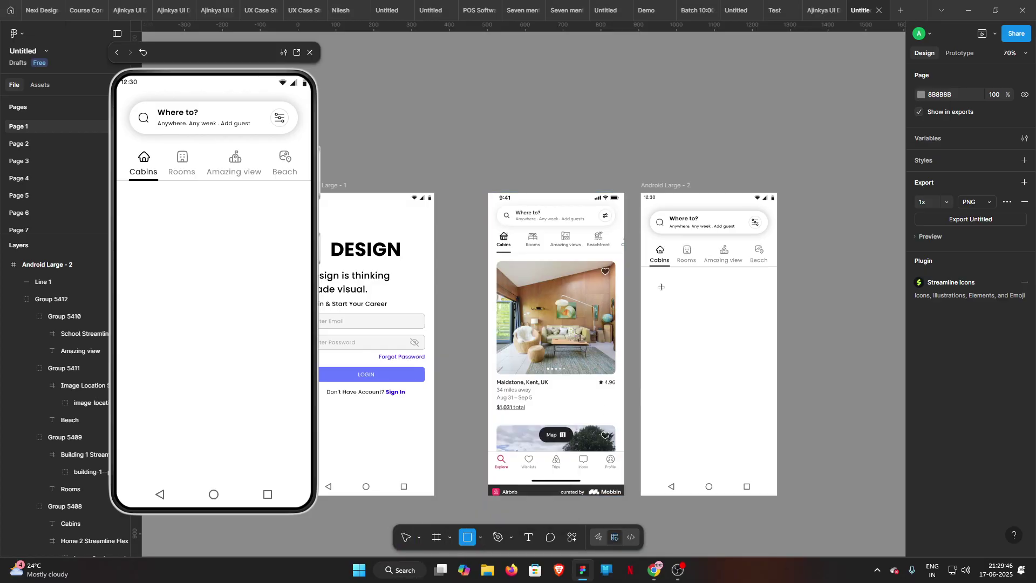
drag(655, 276, 768, 391)
drag(655, 324, 648, 324)
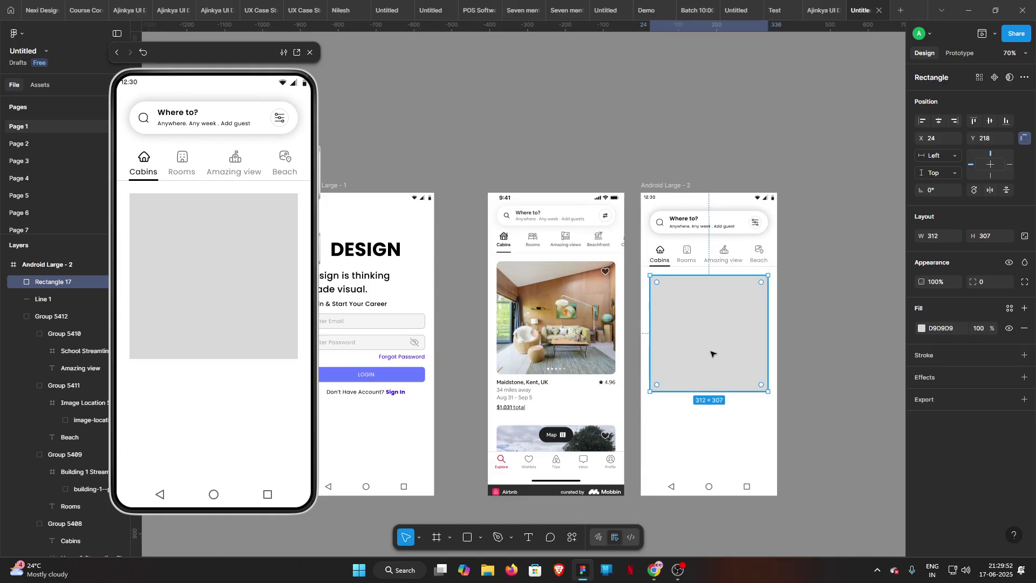
- Set the height of the grey listing rectangle to 300
drag(738, 388, 738, 388)
click(988, 236)
text(292)
key(Return)
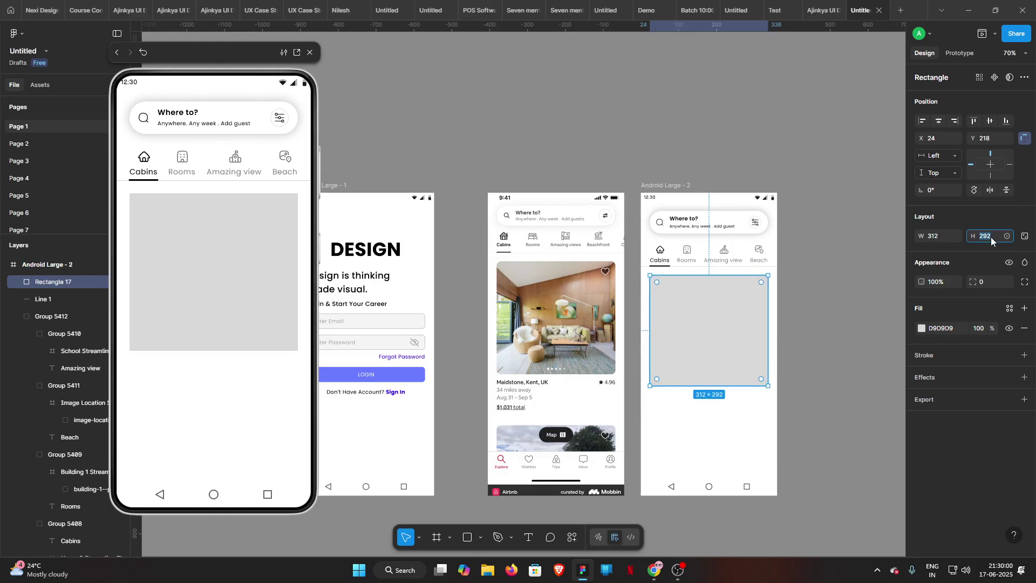
text(300)
key(Return)
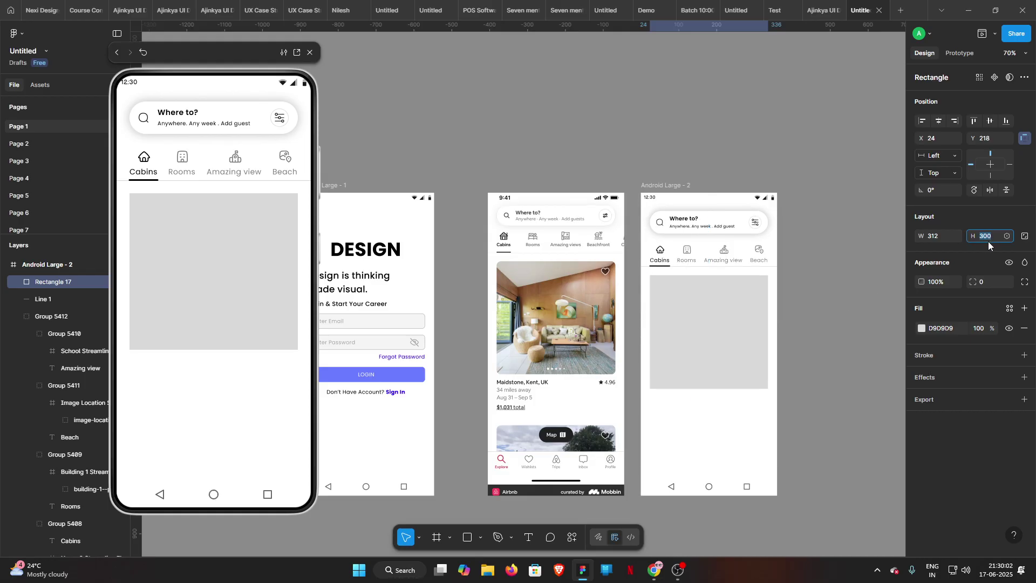
click(818, 317)
- Round the corners of the grey listing rectangle with a radius of 16
scroll(842, 324, left, 2)
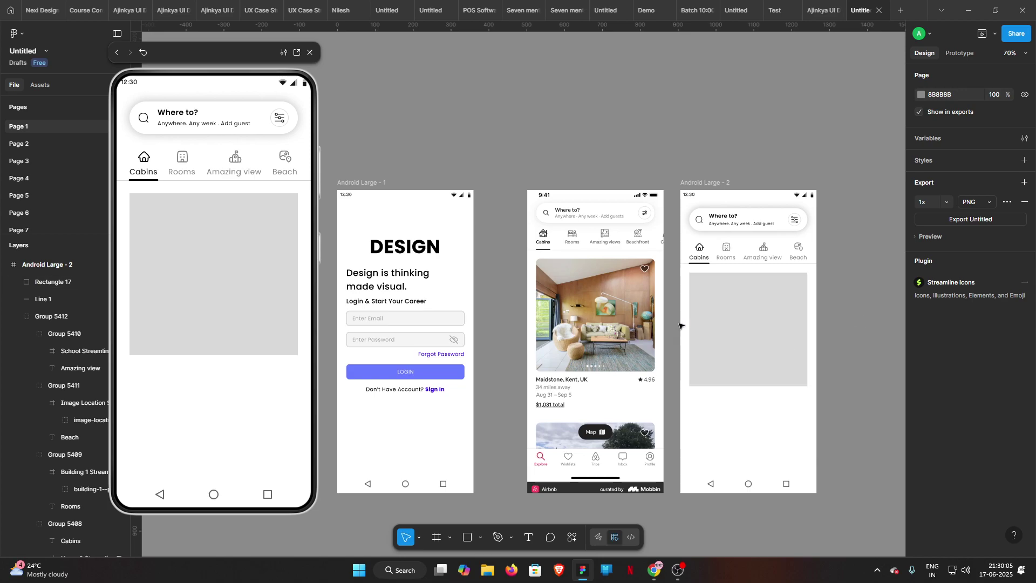
scroll(761, 322, up, 5)
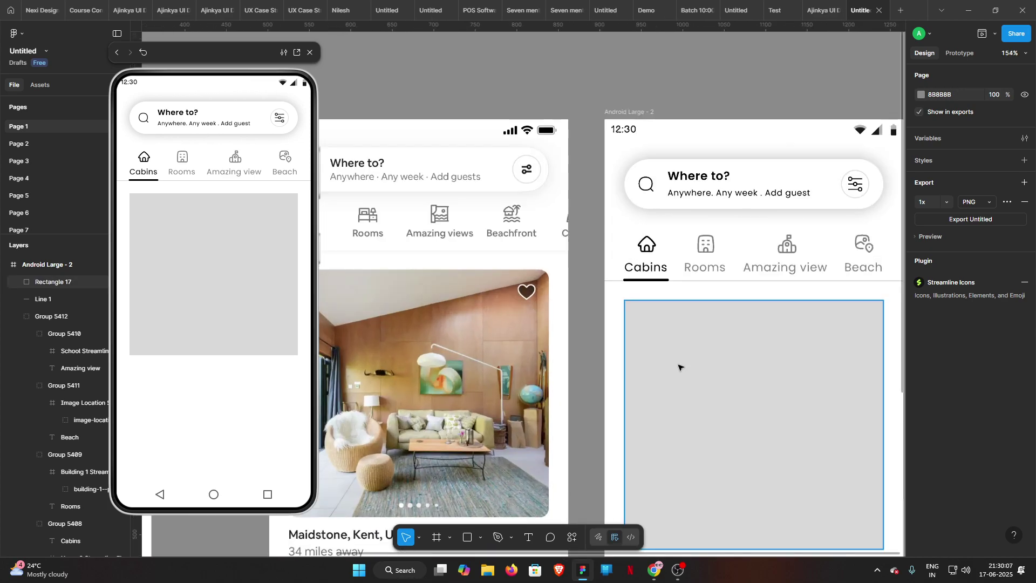
scroll(692, 369, down, 4)
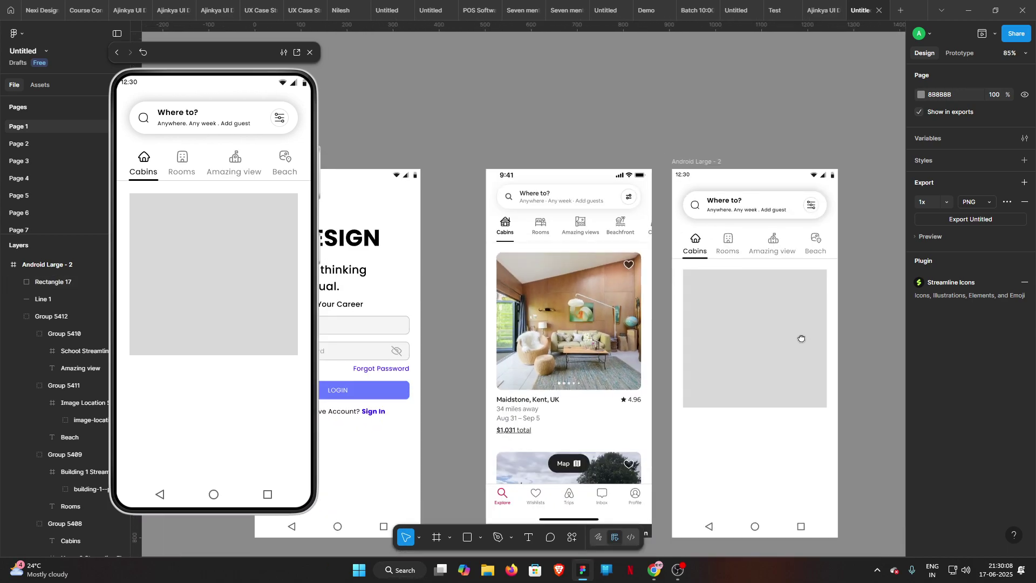
drag(804, 340, 794, 331)
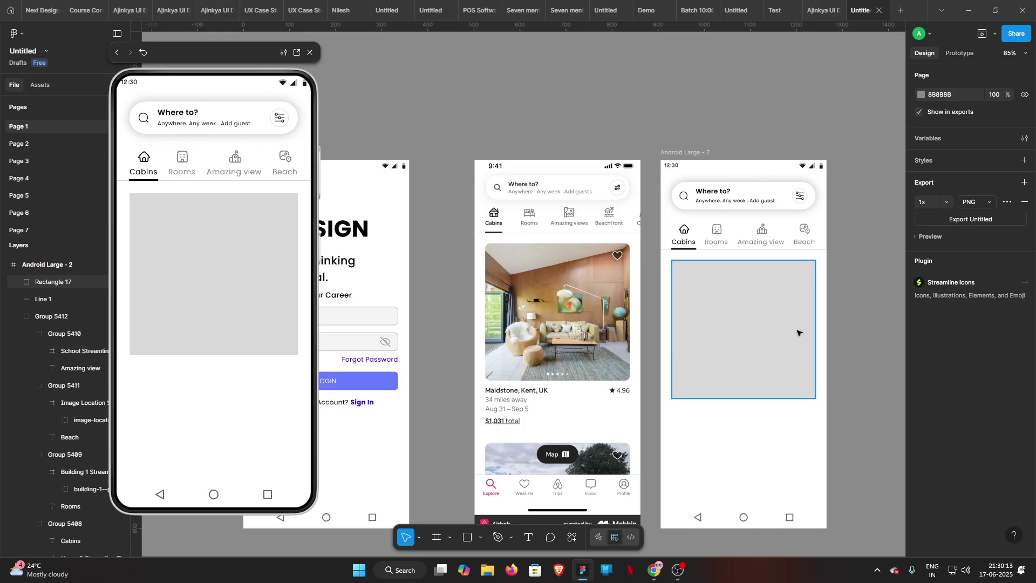
click(798, 332)
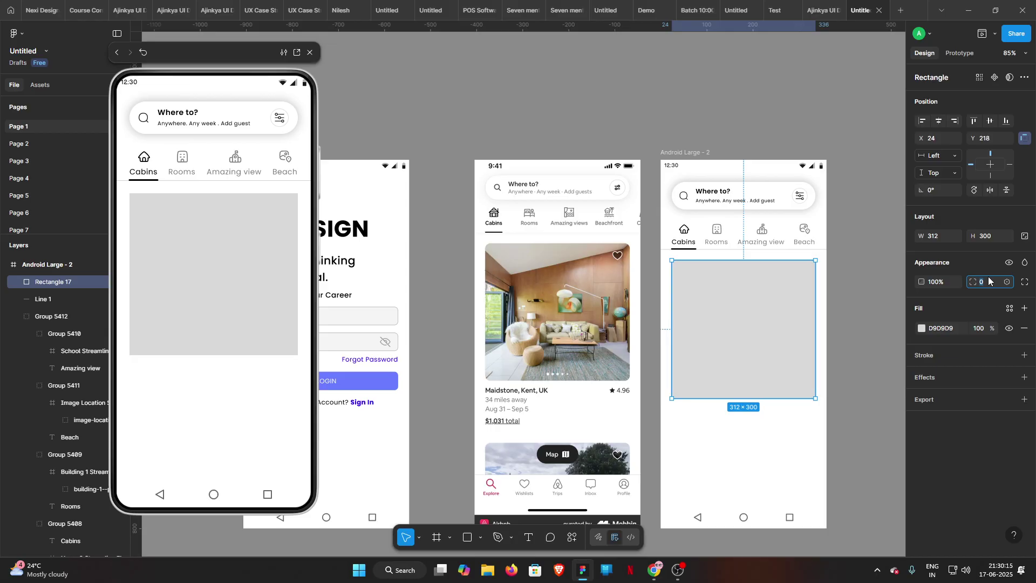
text(10)
key(Return)
key(Down)
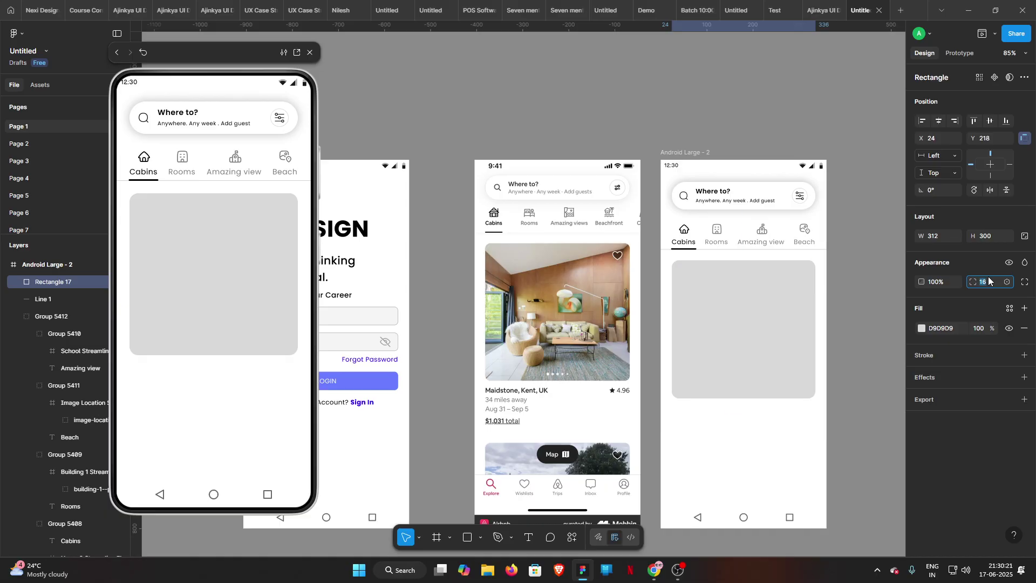
click(883, 264)
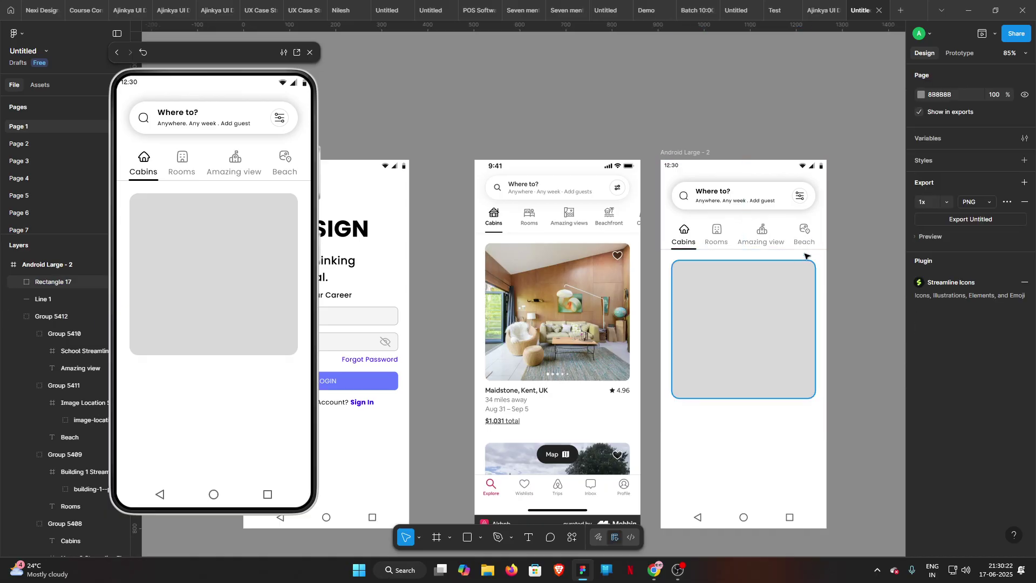
- Move the listing rectangle vertically to Y 219, leaving a gap of 24 below the header divider
click(802, 261)
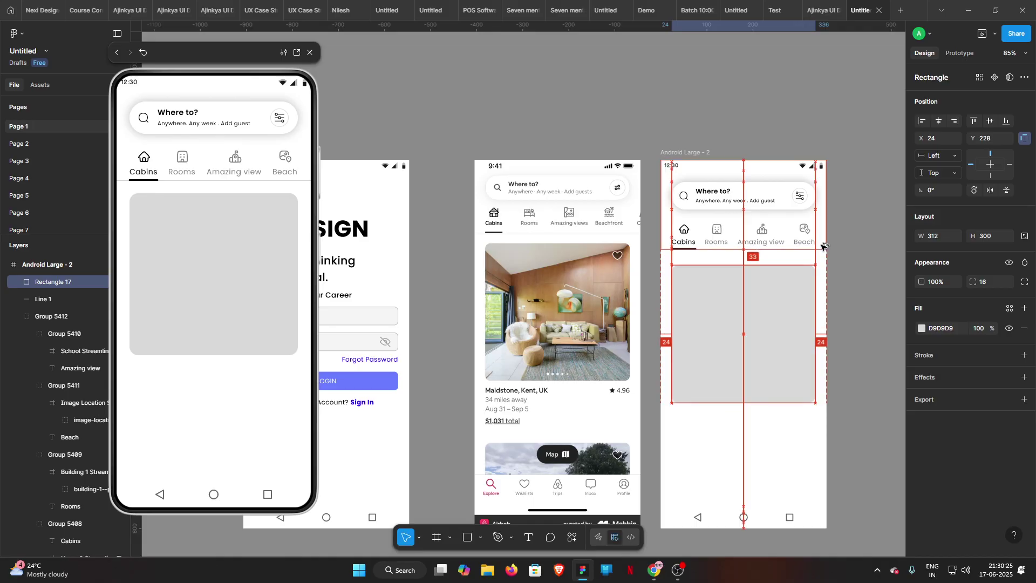
key(Down)
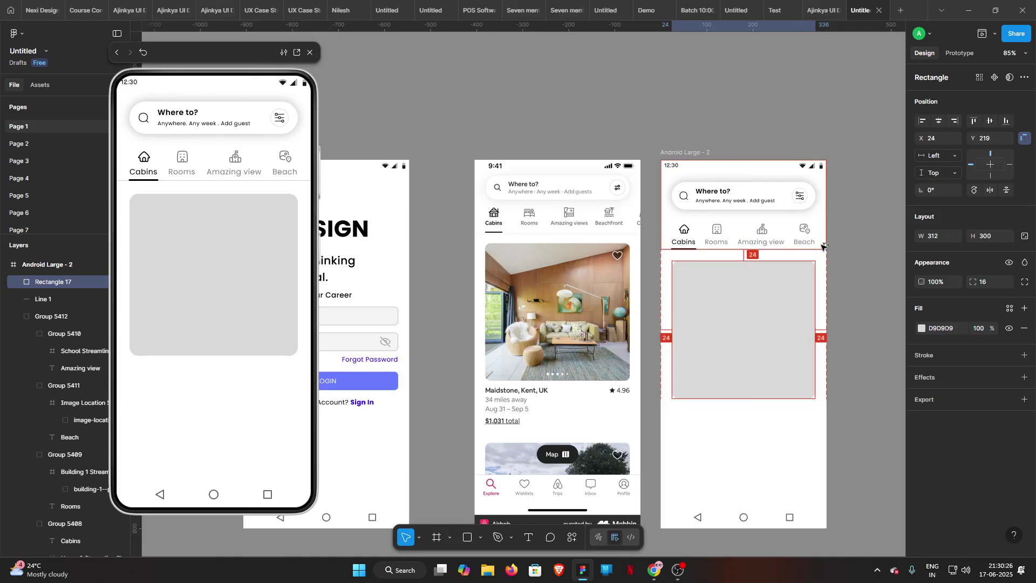
click(863, 261)
- Run the Unsplash plugin and search its photos for "interior"
scroll(842, 270, right, 2)
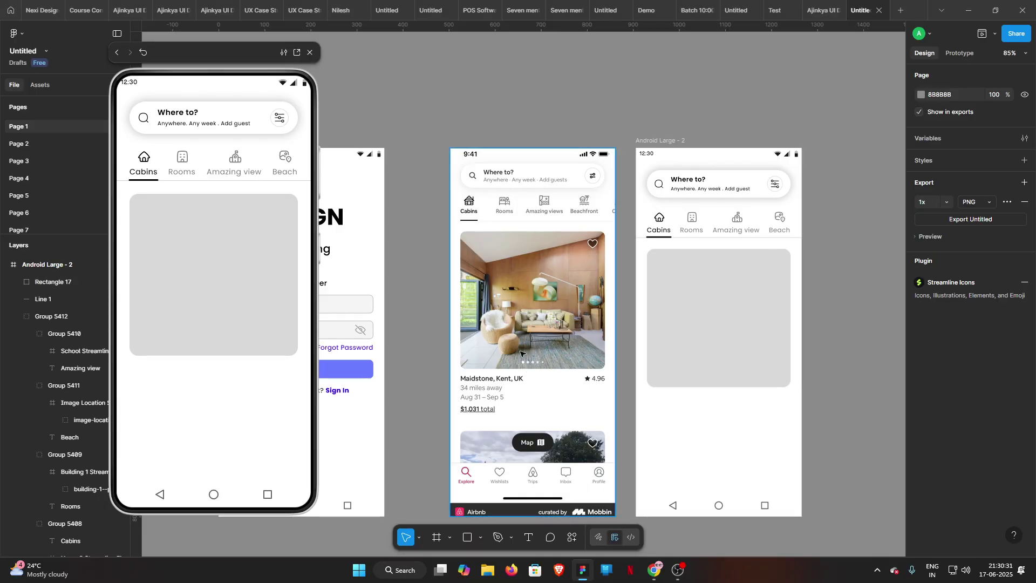
click(572, 538)
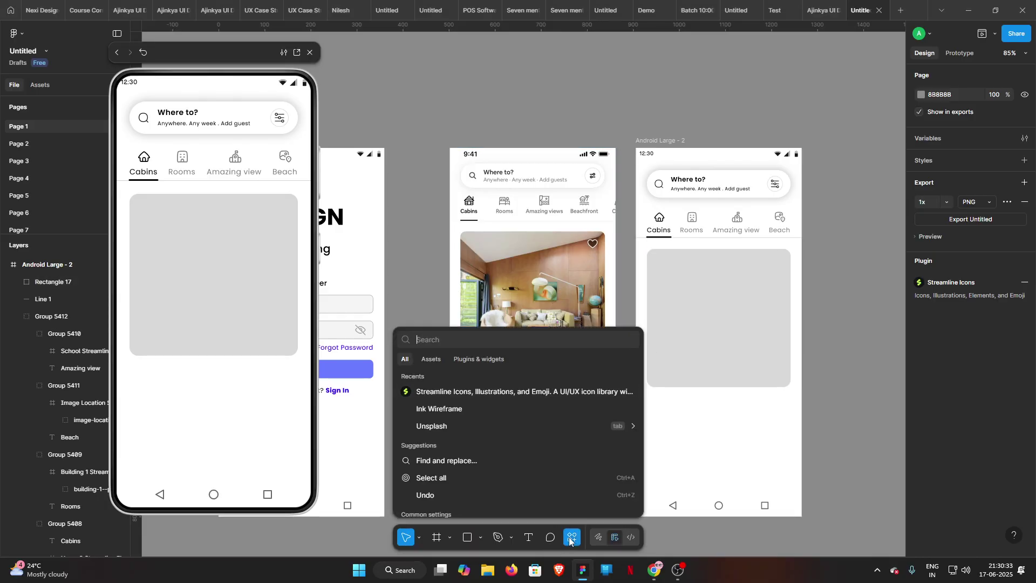
click(467, 424)
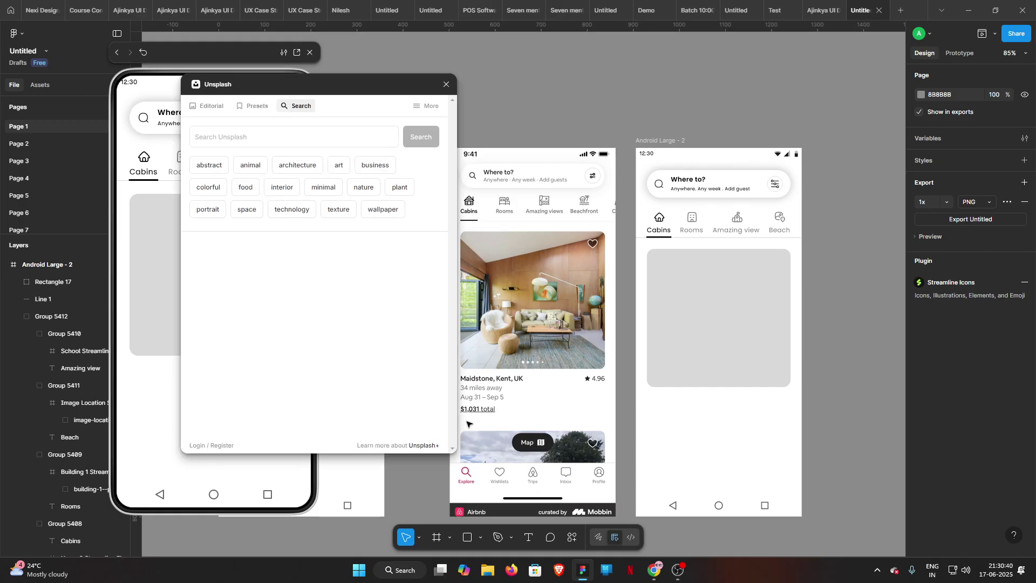
click(273, 134)
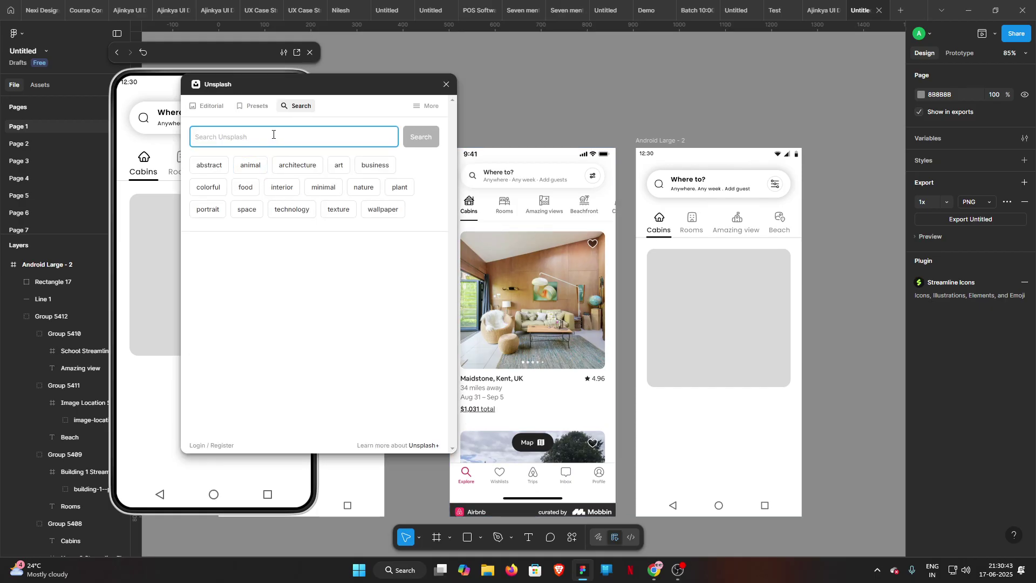
text(i)
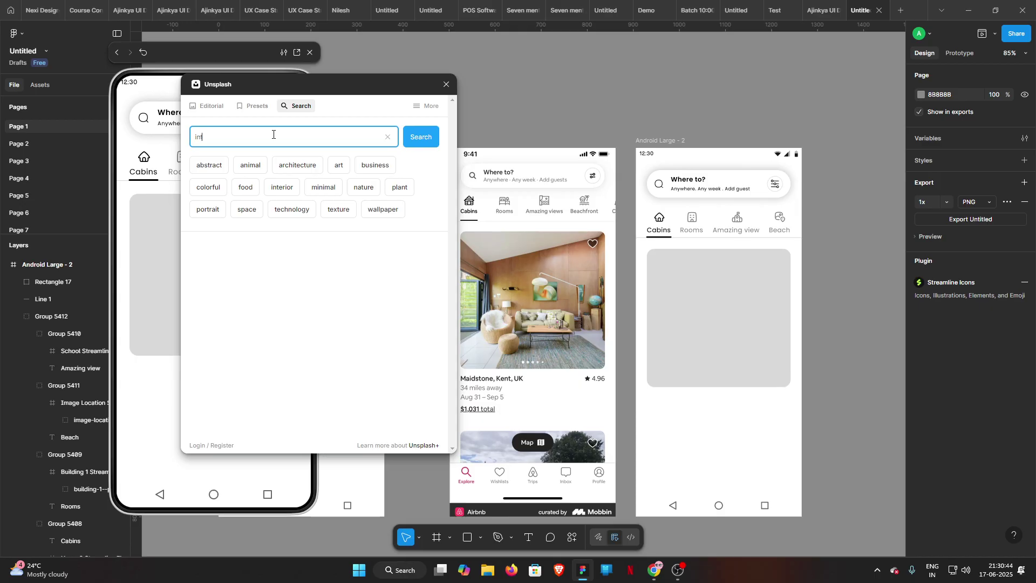
text(nterior)
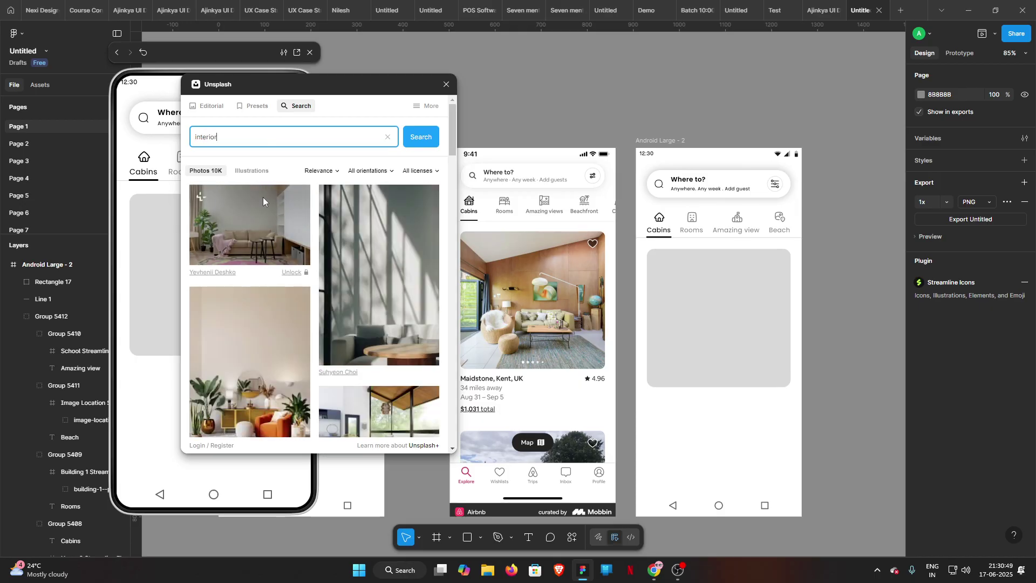
- Fill the listing rectangle with the Unsplash living-room photo with woven pendant lamps, and close the plugin
scroll(345, 285, down, 3)
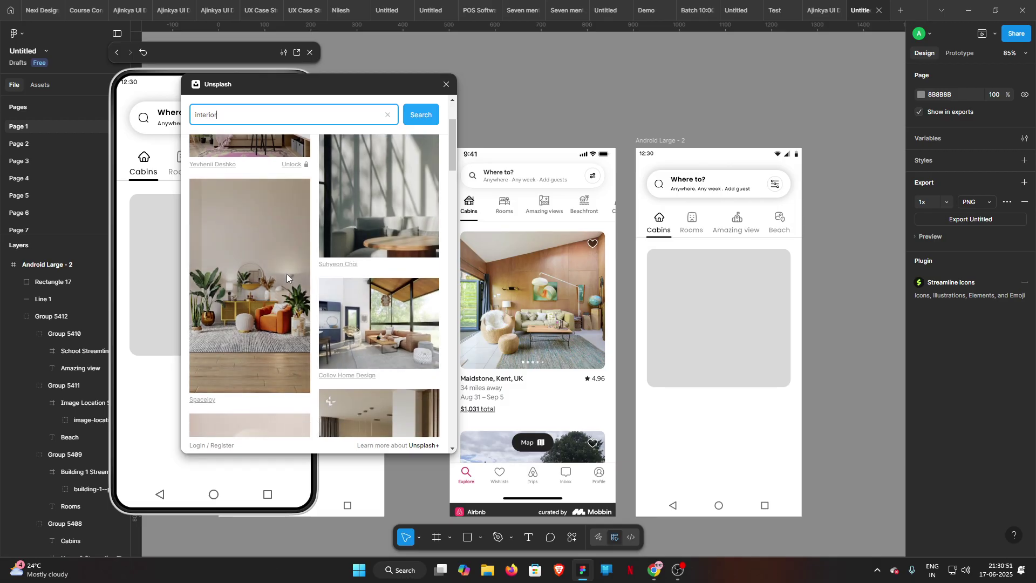
click(670, 293)
scroll(340, 309, down, 5)
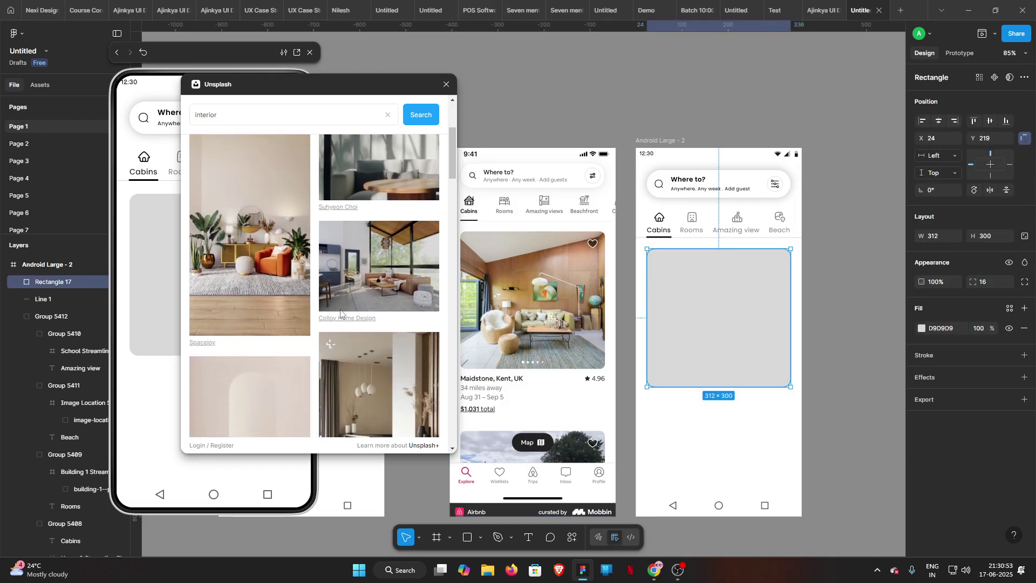
scroll(340, 309, down, 5)
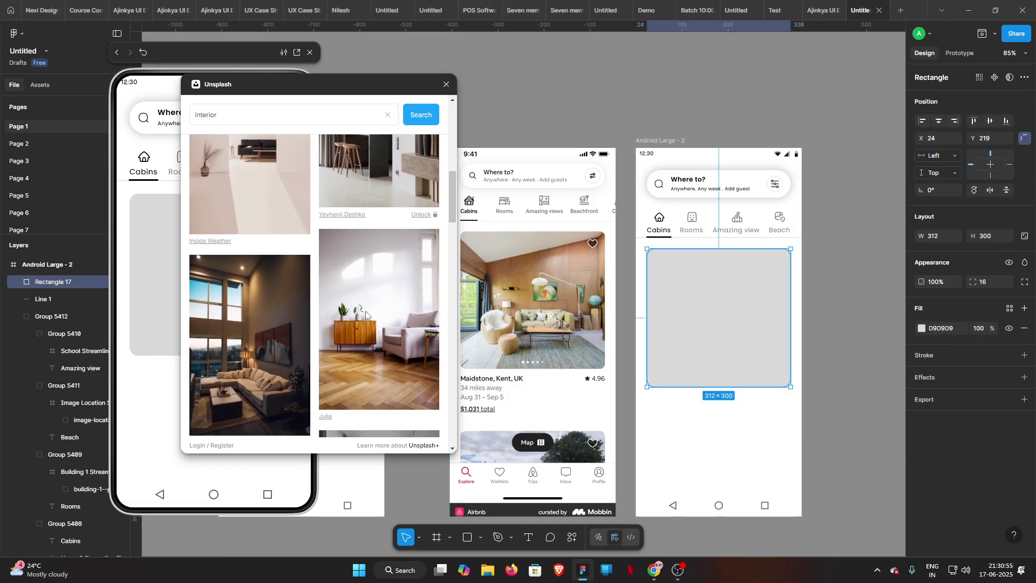
scroll(314, 319, down, 4)
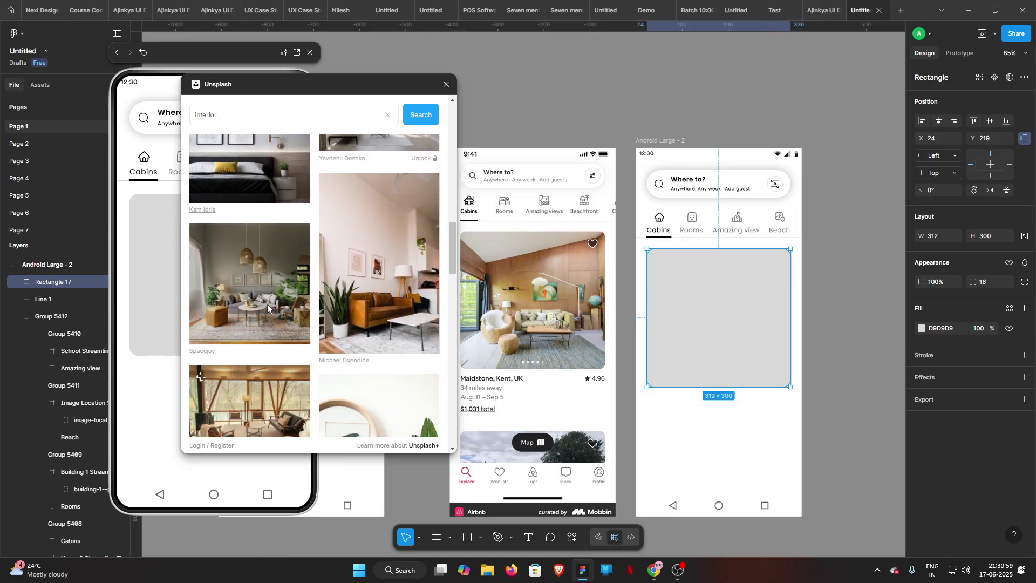
click(267, 303)
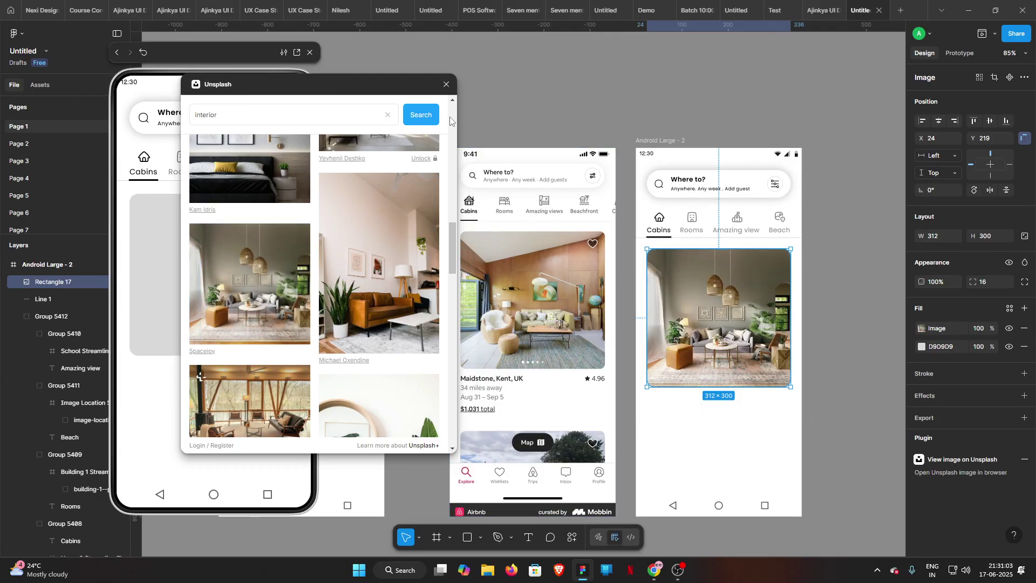
click(447, 85)
click(613, 104)
drag(802, 272, 732, 188)
drag(775, 223, 796, 223)
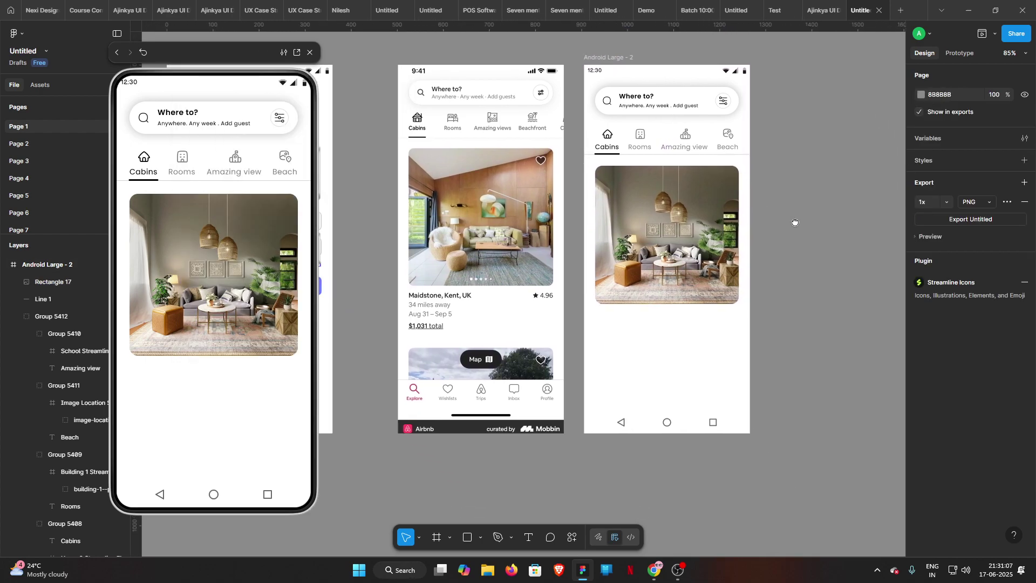
scroll(795, 222, left, 3)
scroll(795, 222, up, 1)
scroll(727, 226, up, 2)
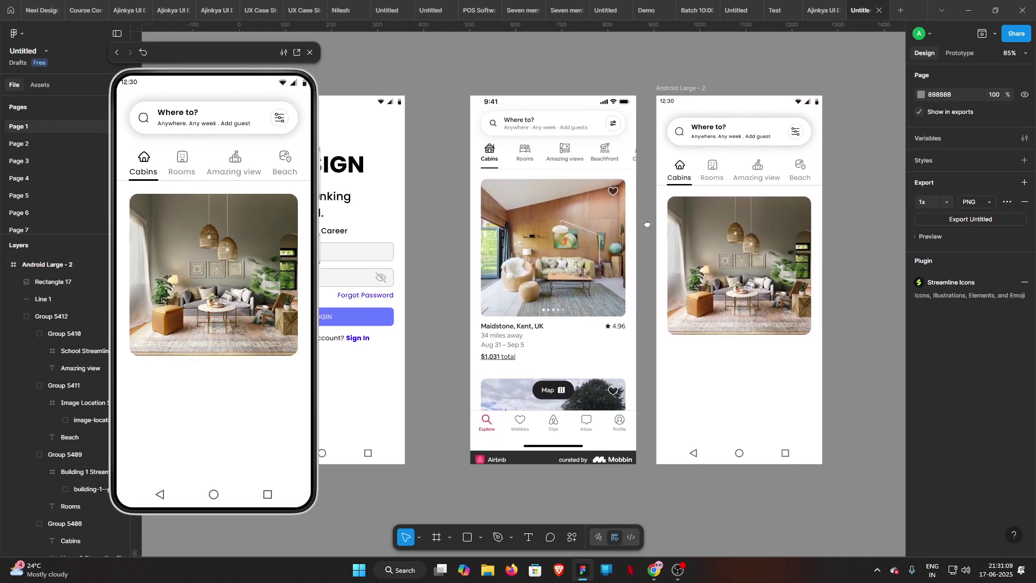
scroll(723, 254, right, 4)
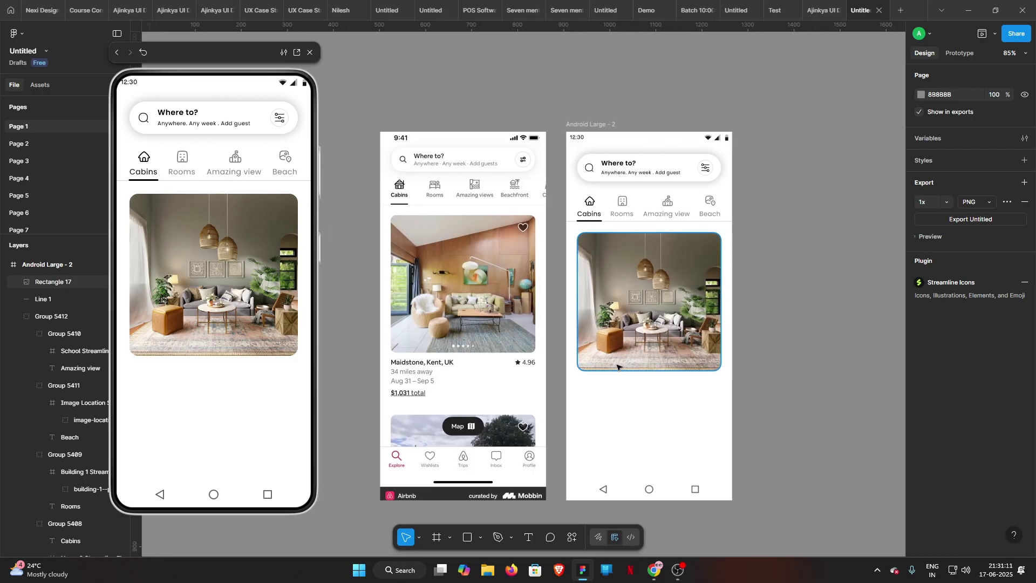
- Draw an 8 × 8 circle below the listing photo and duplicate it into an evenly spaced row of four dots
scroll(618, 375, up, 5)
drag(613, 391, 771, 407)
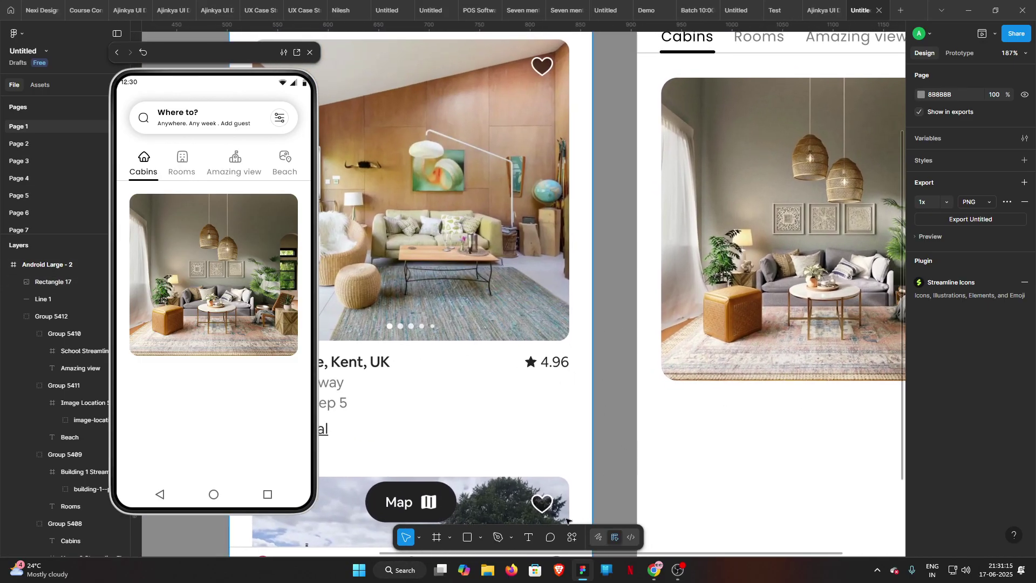
click(480, 534)
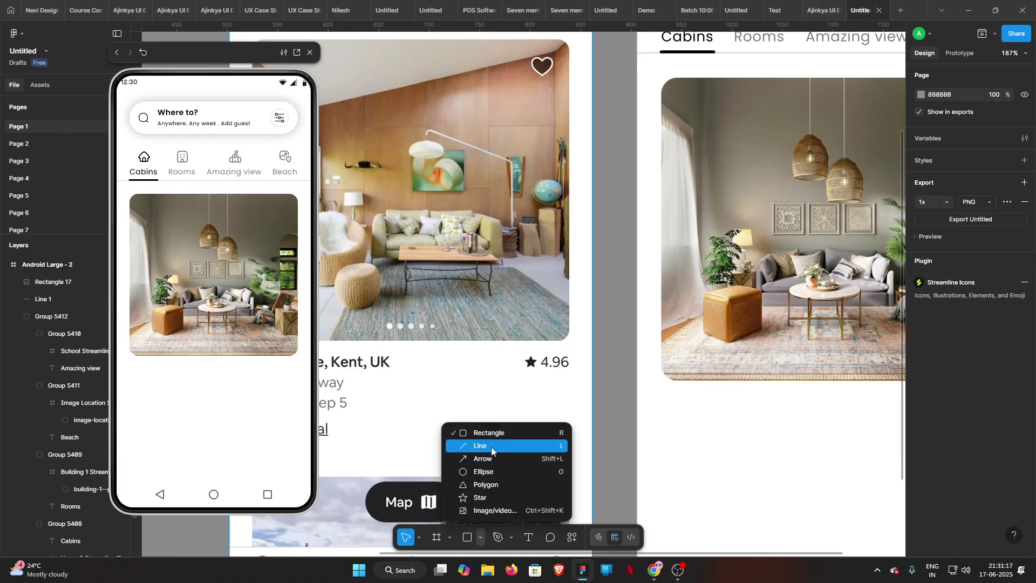
click(494, 467)
mouse_move(769, 416)
mouse_down()
mouse_move(771, 407)
mouse_move(729, 409)
mouse_up()
key(ctrl+d)
key(ctrl+d)
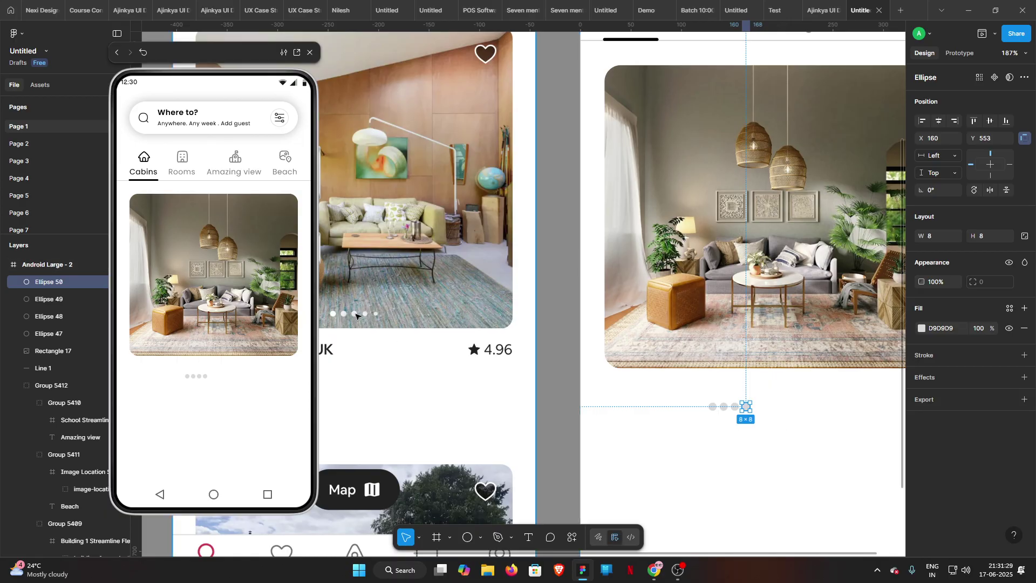
- Shrink the second dot to 6 × 6 and the third and fourth progressively smaller, spacing all four dots 3 apart
scroll(743, 410, up, 3)
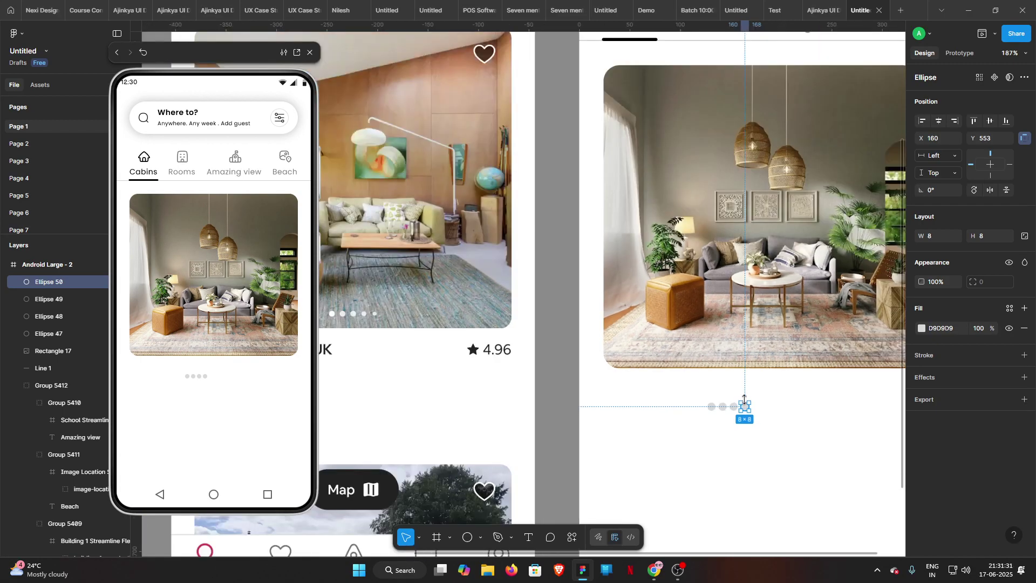
scroll(732, 412, up, 10)
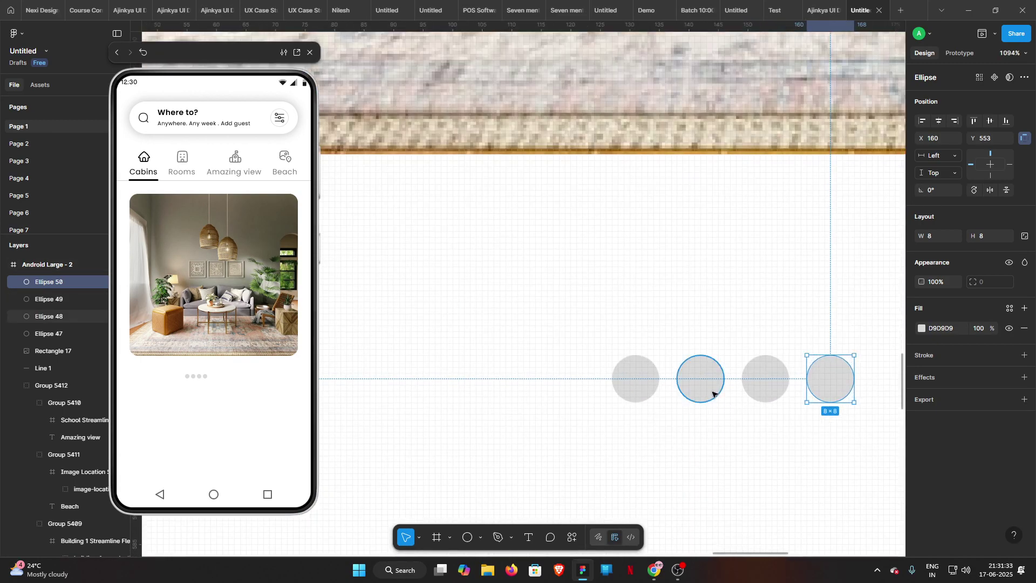
click(712, 393)
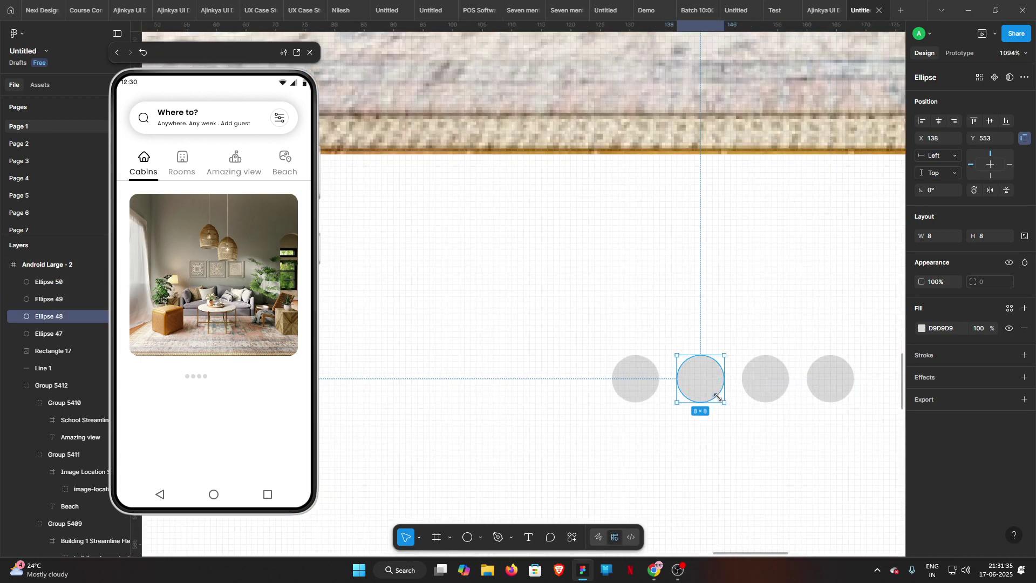
drag(718, 397, 696, 387)
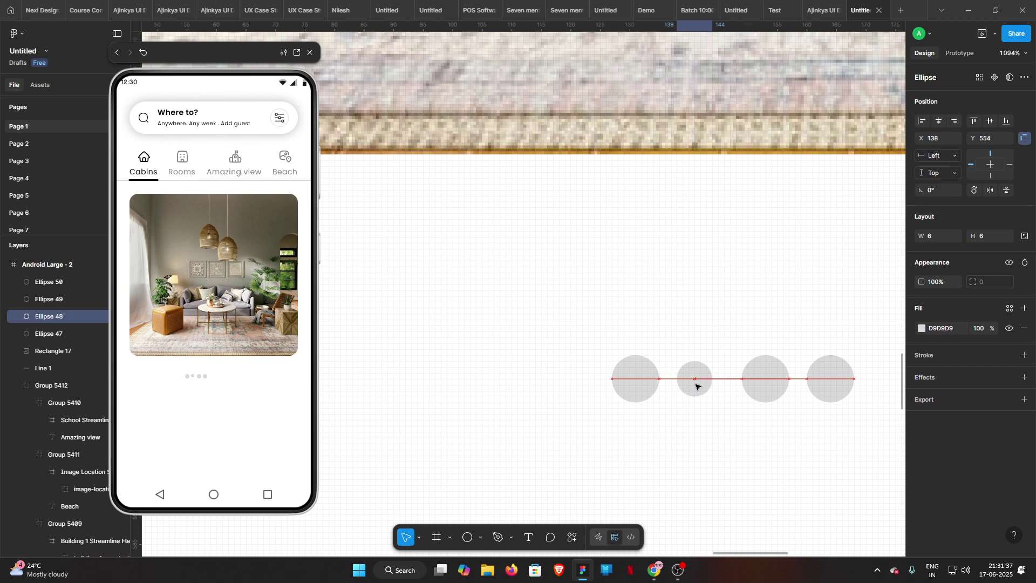
click(772, 387)
drag(790, 402, 741, 383)
click(844, 382)
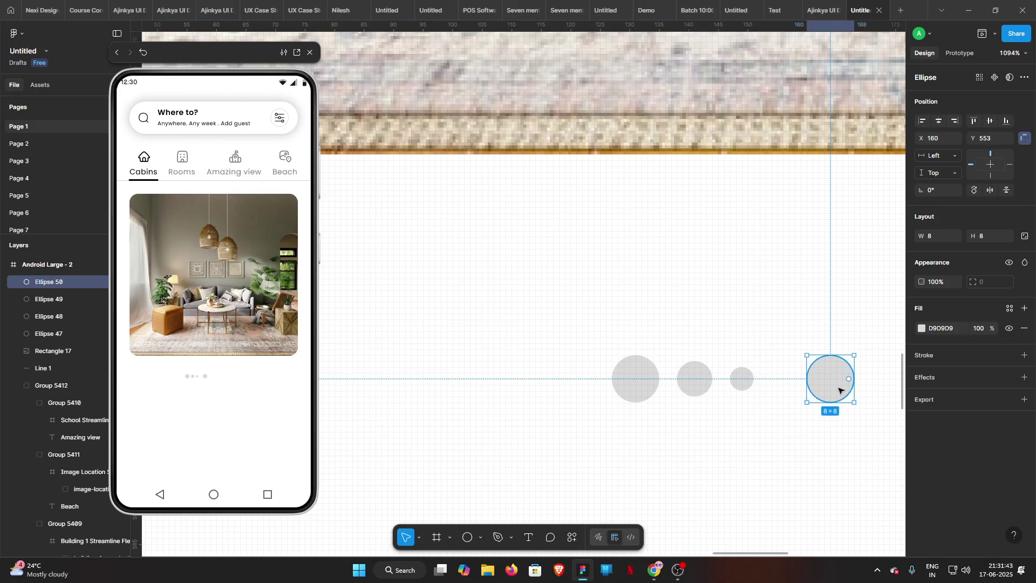
drag(854, 402, 775, 382)
- Group the four dots and set their fill colour to white (FFFFFF)
drag(586, 334, 812, 432)
scroll(815, 436, down, 3)
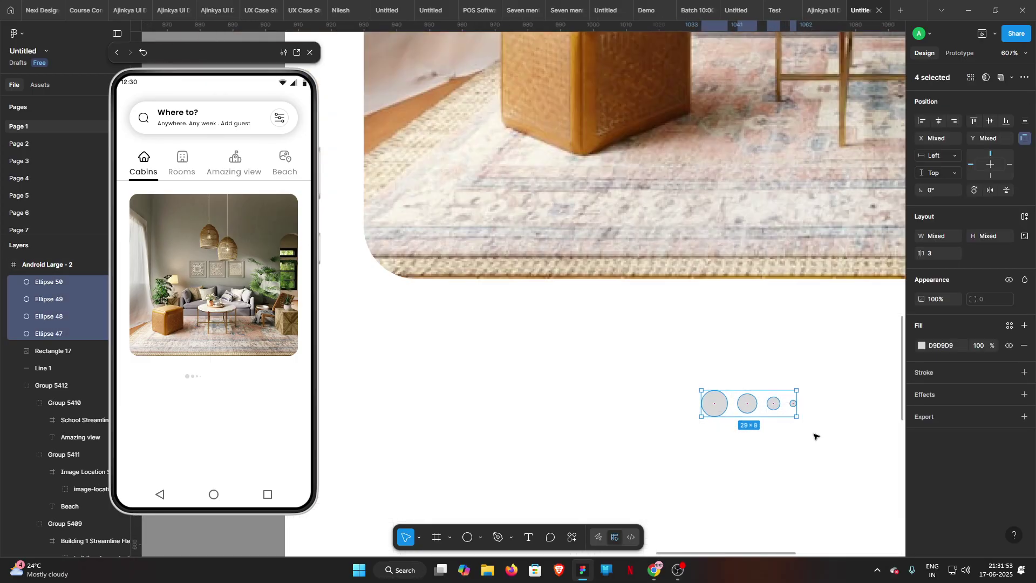
scroll(816, 436, down, 4)
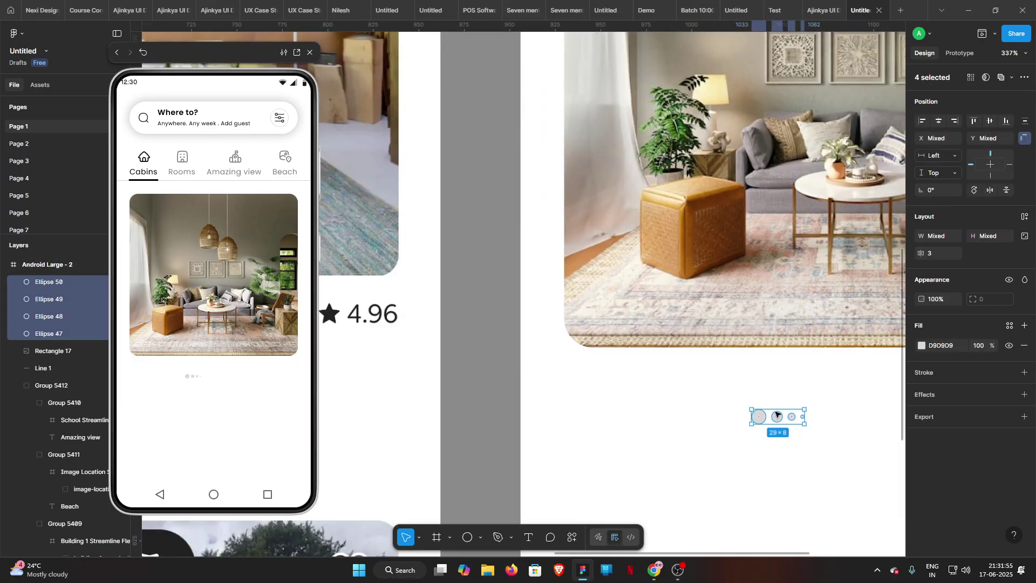
key(ctrl+g)
click(922, 454)
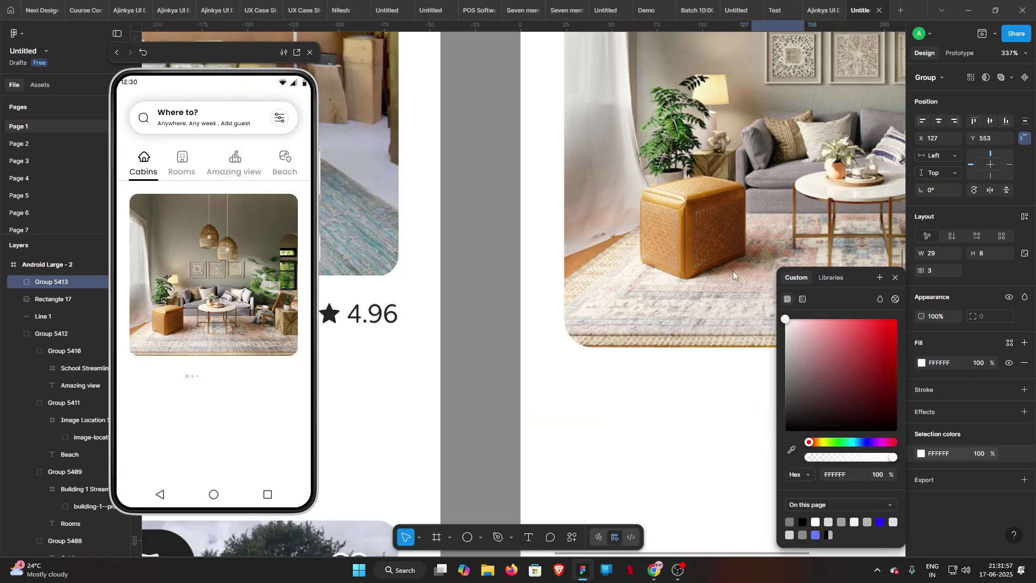
- Move the dot group onto the photo's lower edge, centred horizontally in the frame with its Y at 495
scroll(701, 420, down, 5)
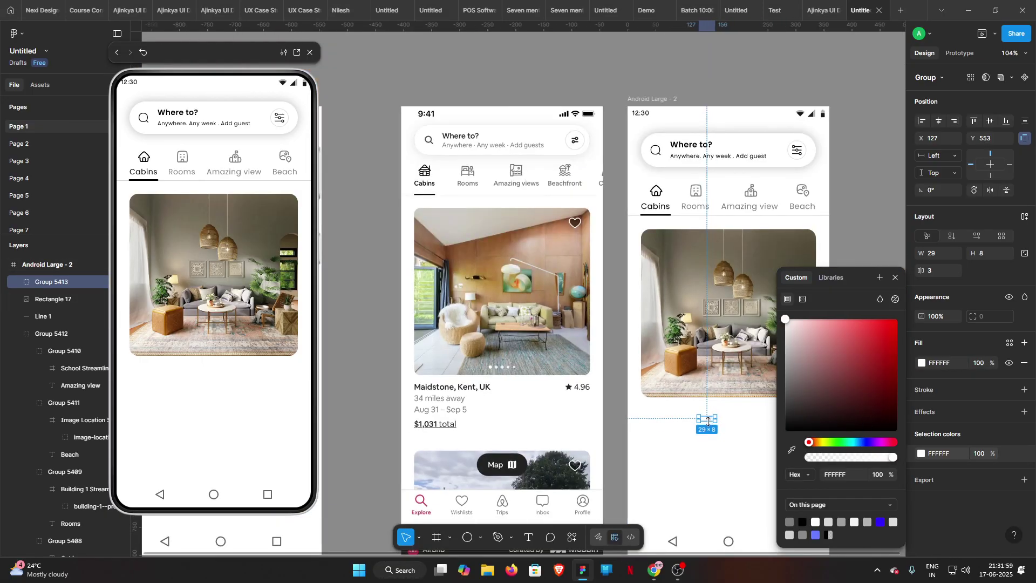
drag(708, 420, 730, 389)
key(Escape)
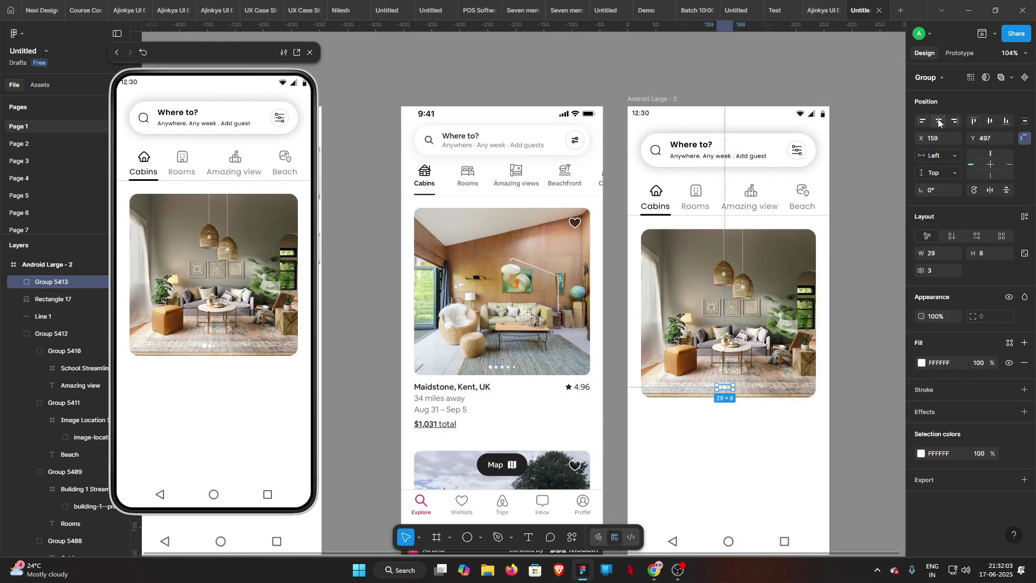
key(alt)
key(Up)
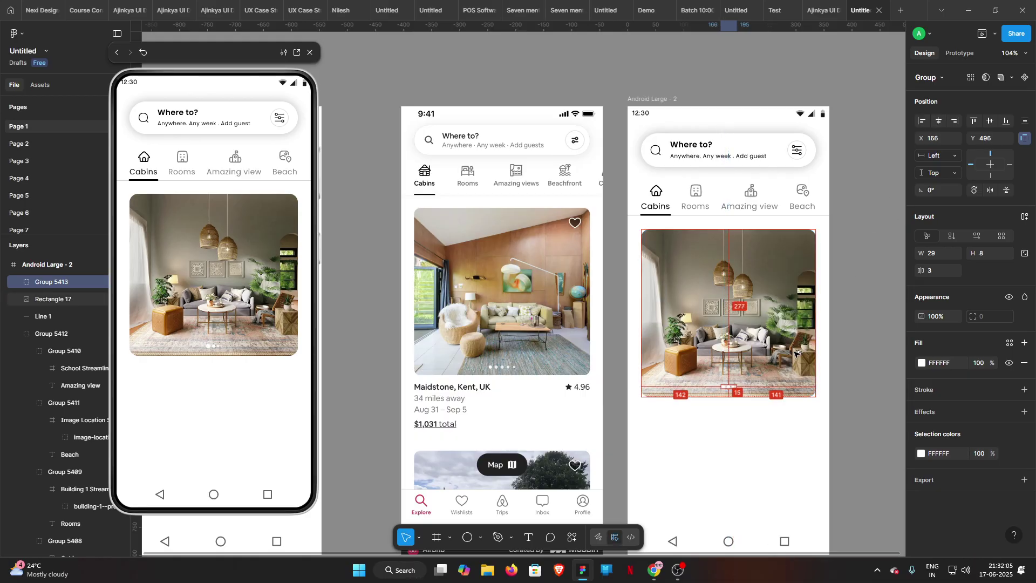
key(Up)
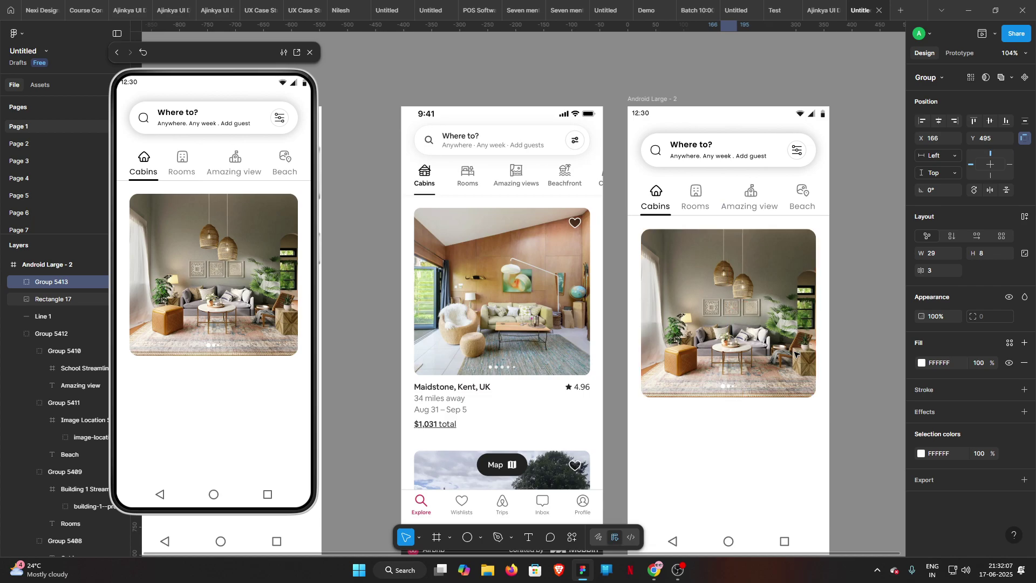
- Set the spacing between the dots in the group to 8
scroll(752, 419, up, 3)
scroll(752, 420, up, 3)
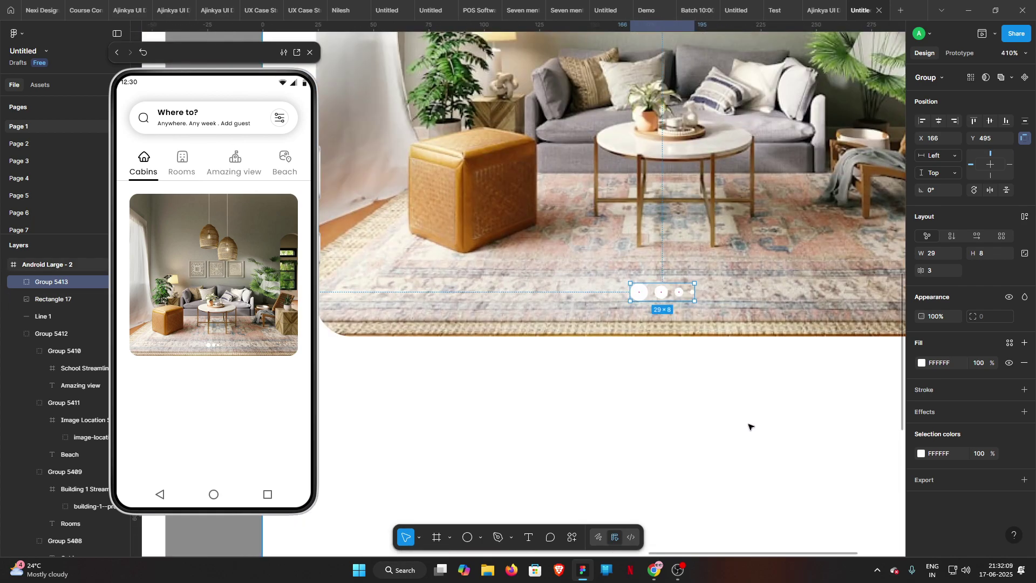
key(shift+Up)
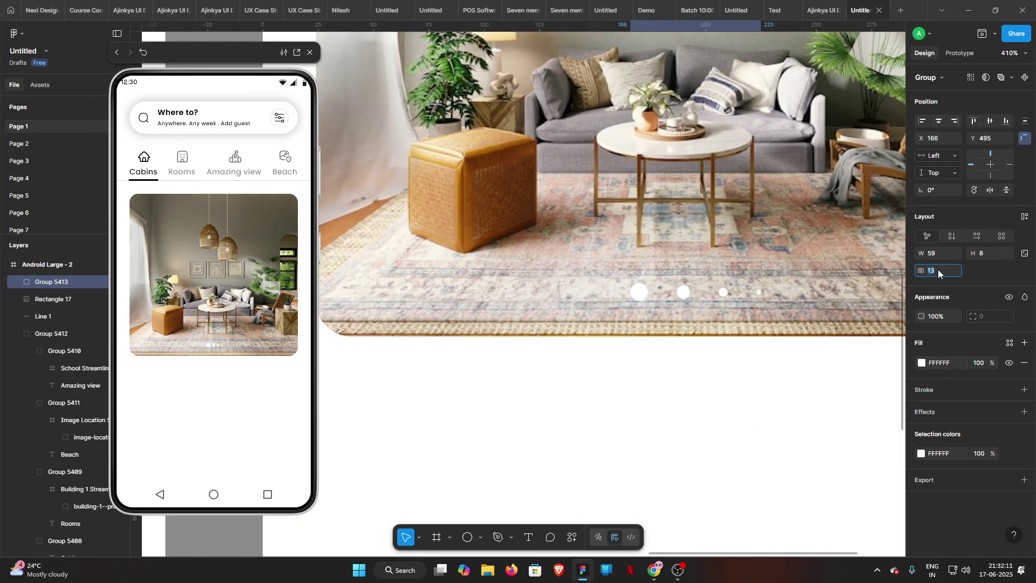
key(Down)
key(Down)
key(Down)
key(Down)
key(Down)
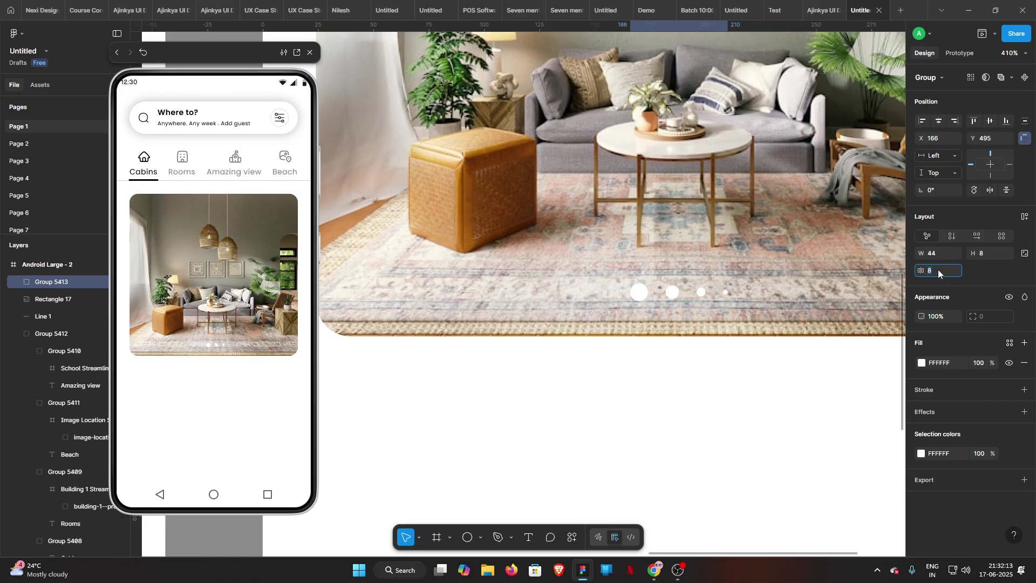
scroll(766, 391, down, 5)
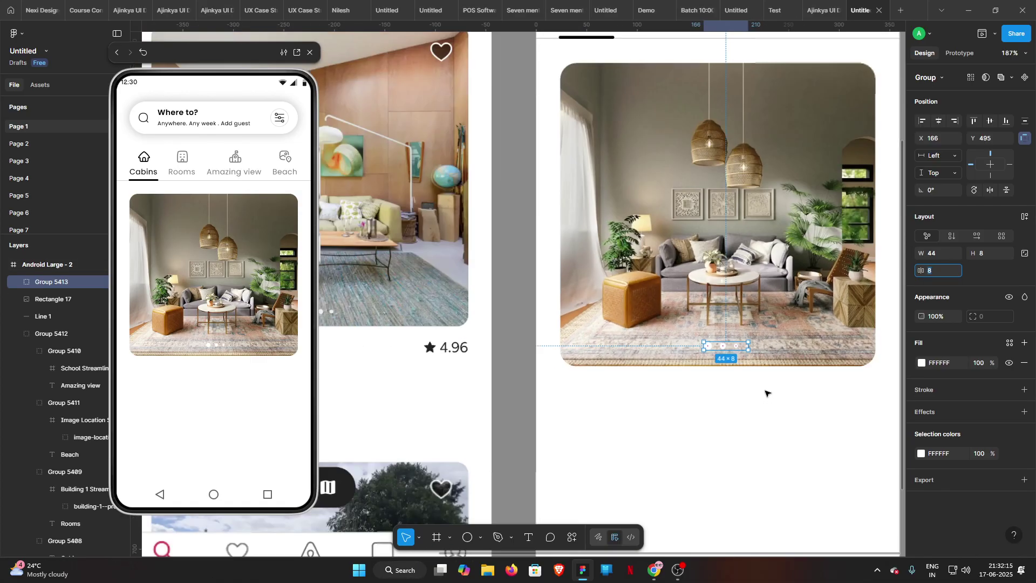
click(789, 402)
- Re-centre the widened dot group horizontally in the Android frame
scroll(777, 394, up, 1)
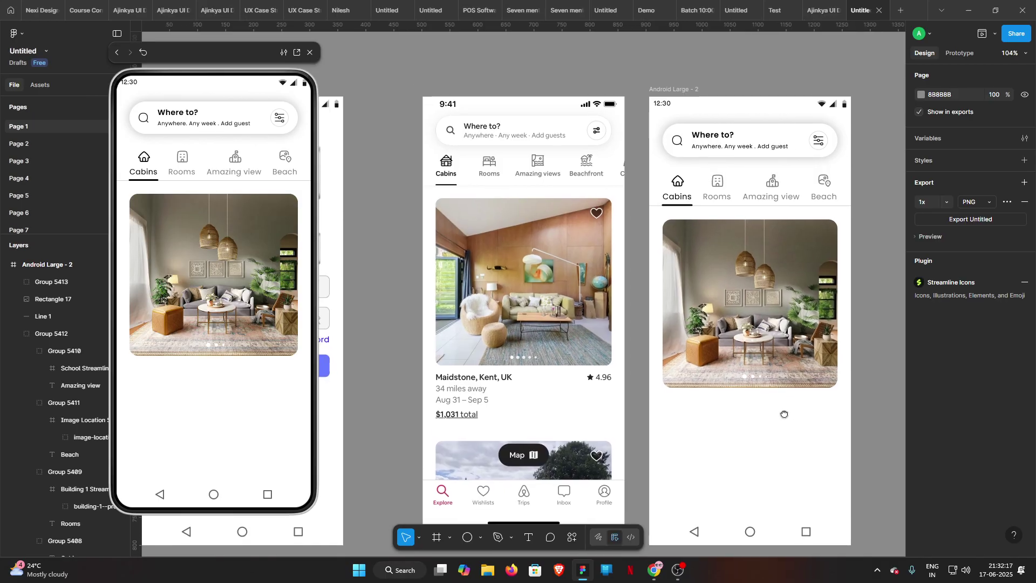
click(756, 382)
click(939, 121)
click(816, 442)
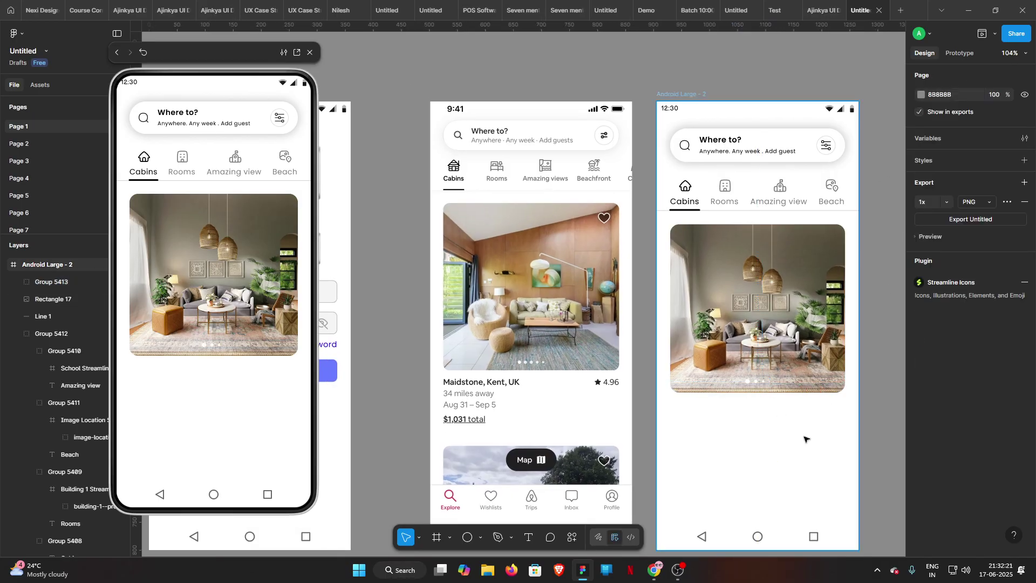
- Add the text "Maidstone, Kent, UK" below the listing photo
scroll(799, 445, down, 2)
scroll(766, 406, up, 4)
scroll(765, 406, up, 1)
drag(765, 406, 801, 393)
scroll(815, 400, down, 1)
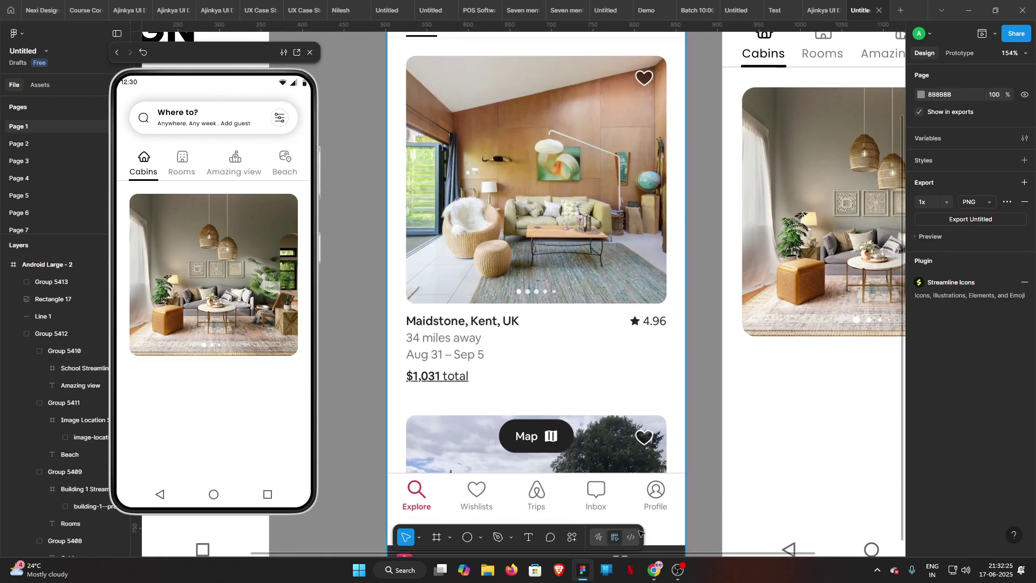
click(530, 538)
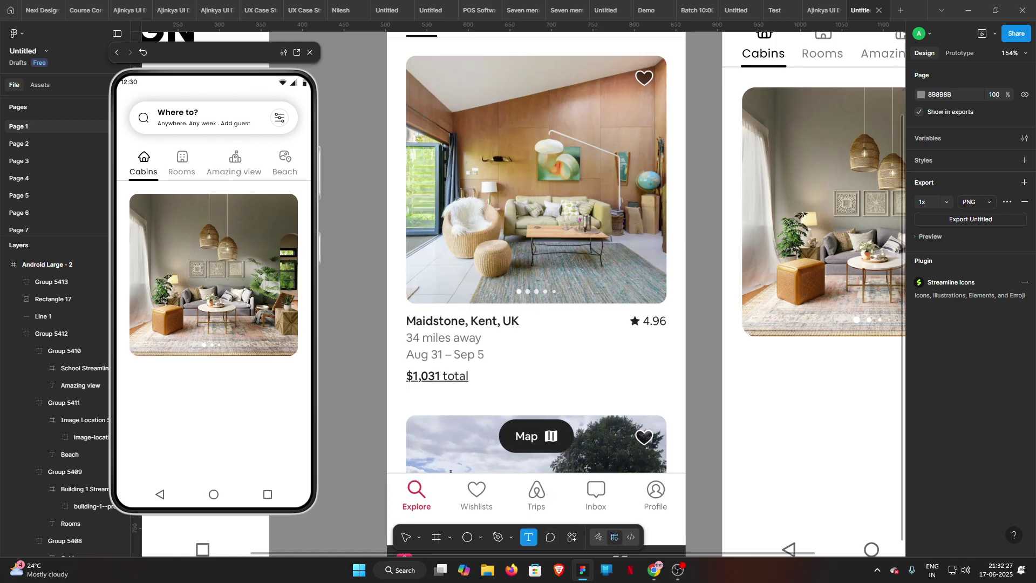
click(759, 356)
text(Mai)
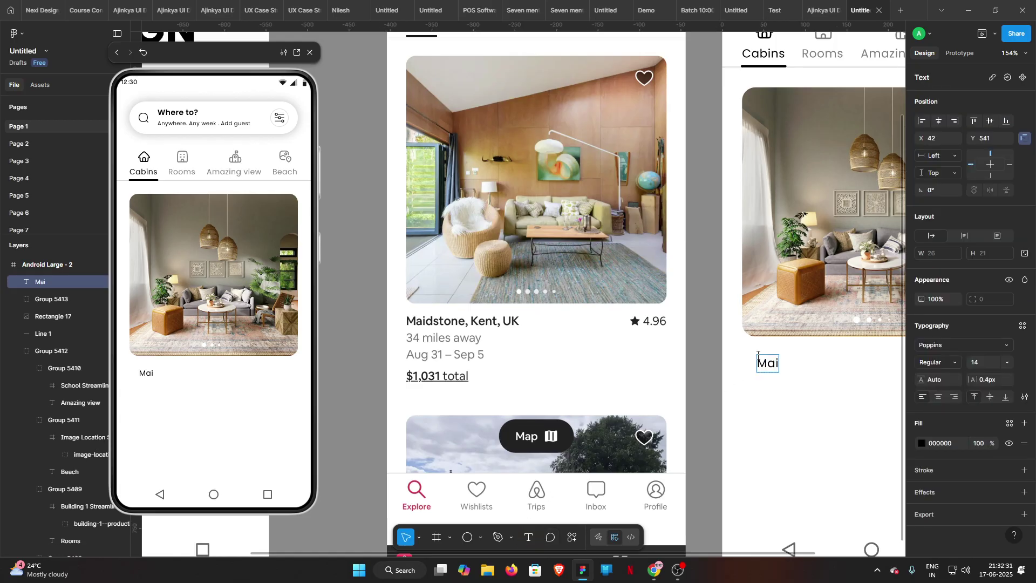
text(dstone,)
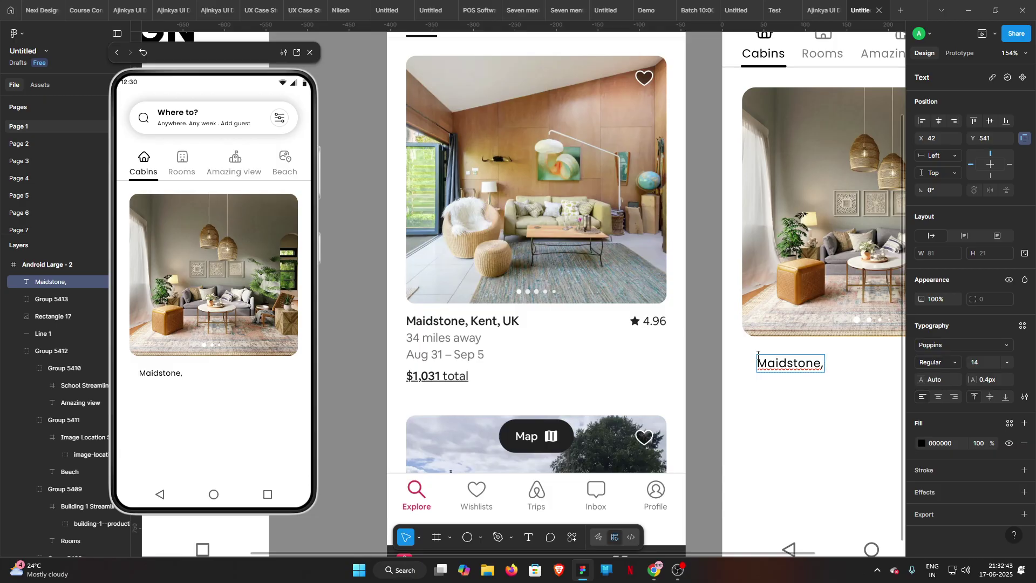
text(Kent)
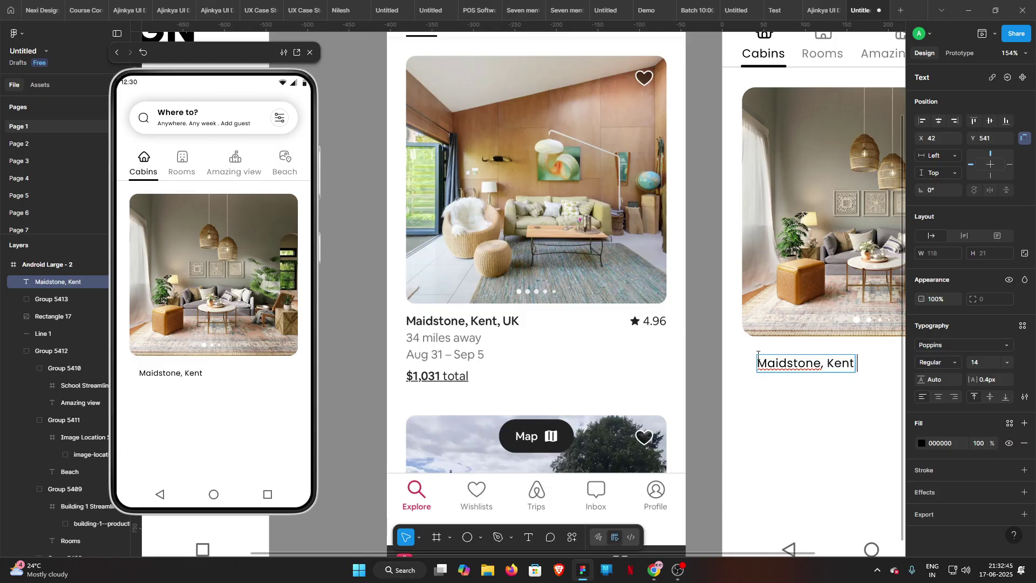
text(, UK)
key(Escape)
- Align the location text with the photo's left edge at X 24 and Y 535, leaving a gap of 16 below the photo
scroll(825, 407, right, 3)
scroll(826, 407, down, 1)
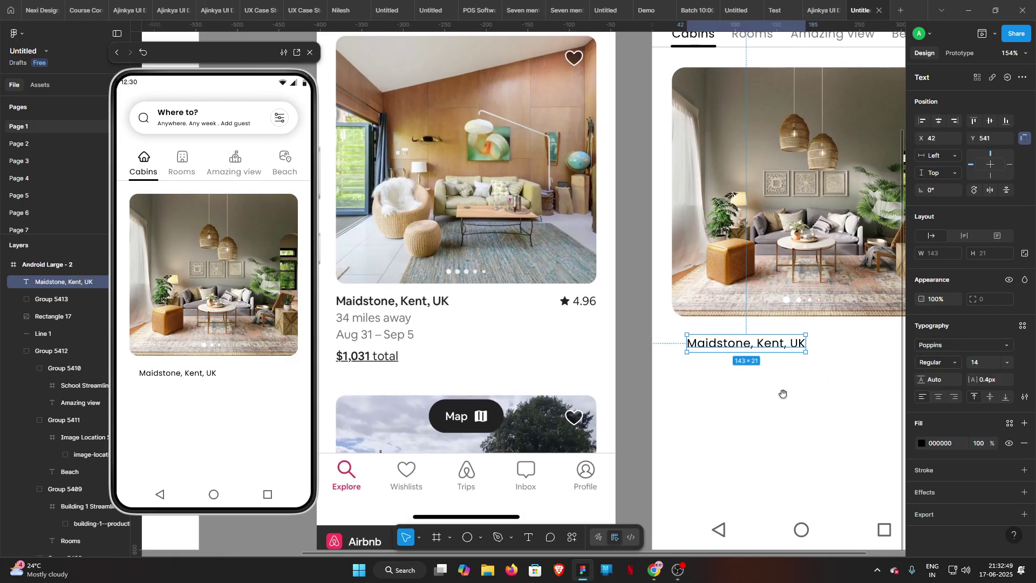
drag(722, 340, 714, 337)
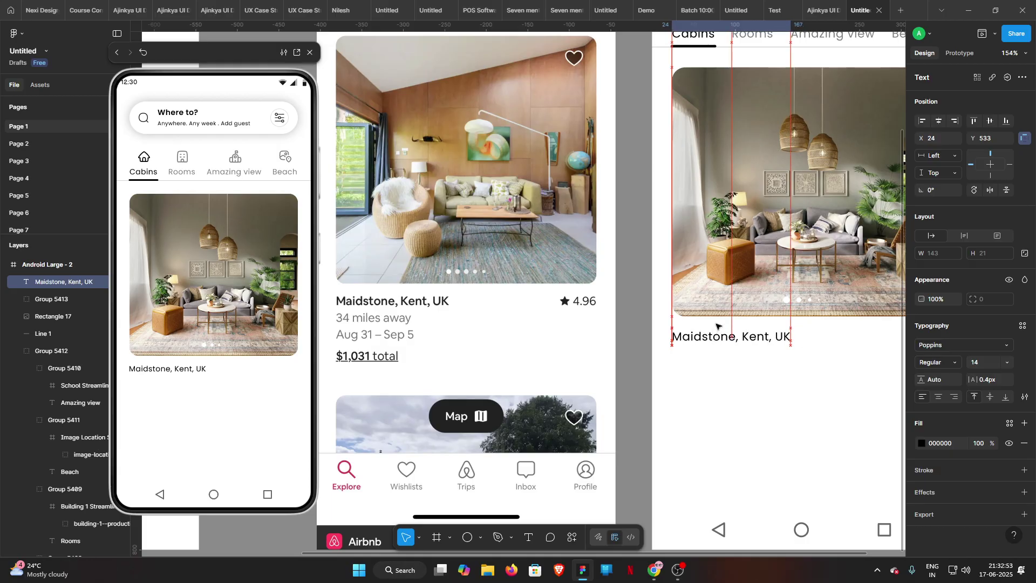
key(Left)
key(Down)
key(Down)
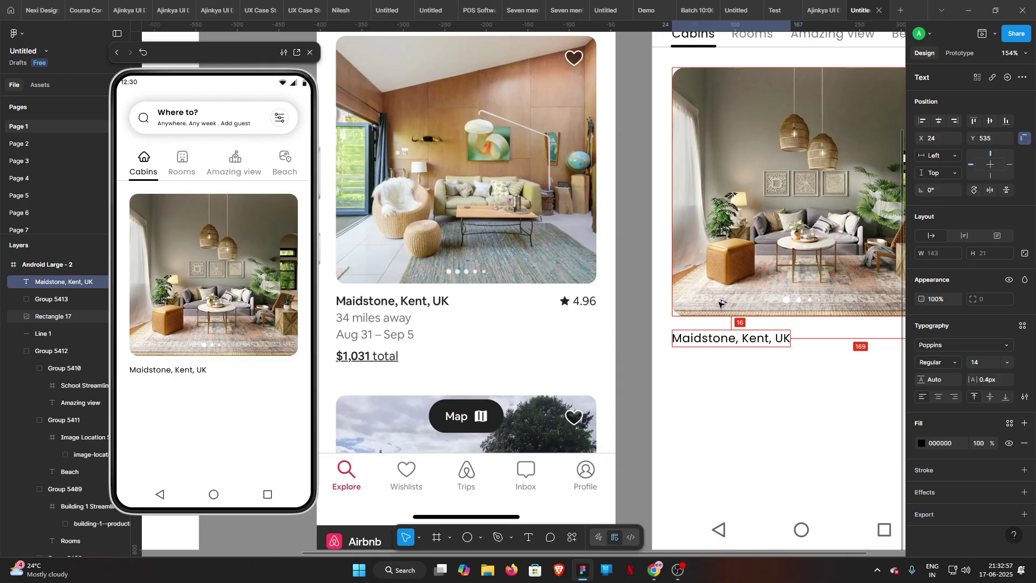
click(752, 416)
- Draw a star about 19 × 19 below the photo, to the right of the location text
scroll(692, 395, right, 5)
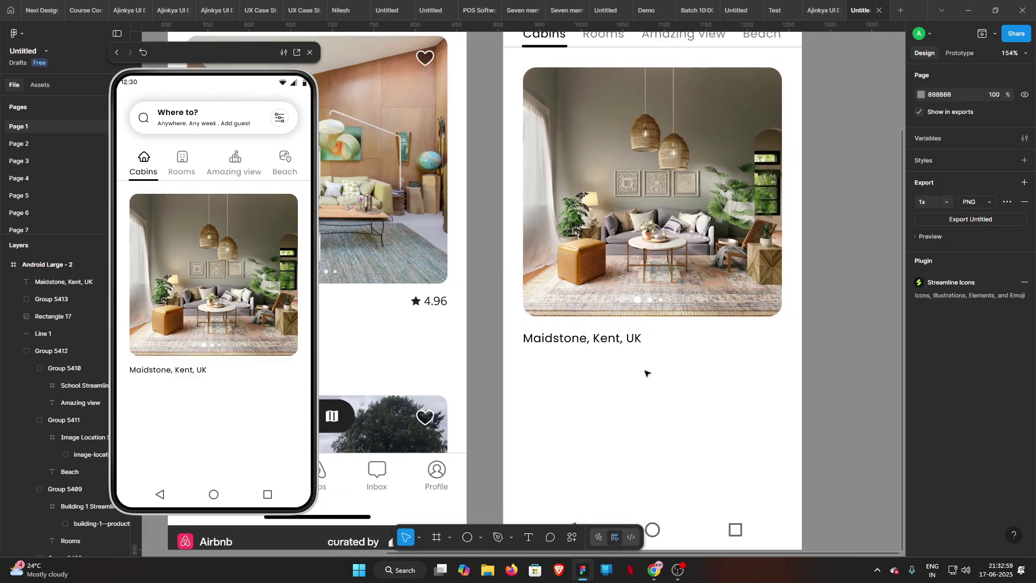
scroll(682, 410, right, 1)
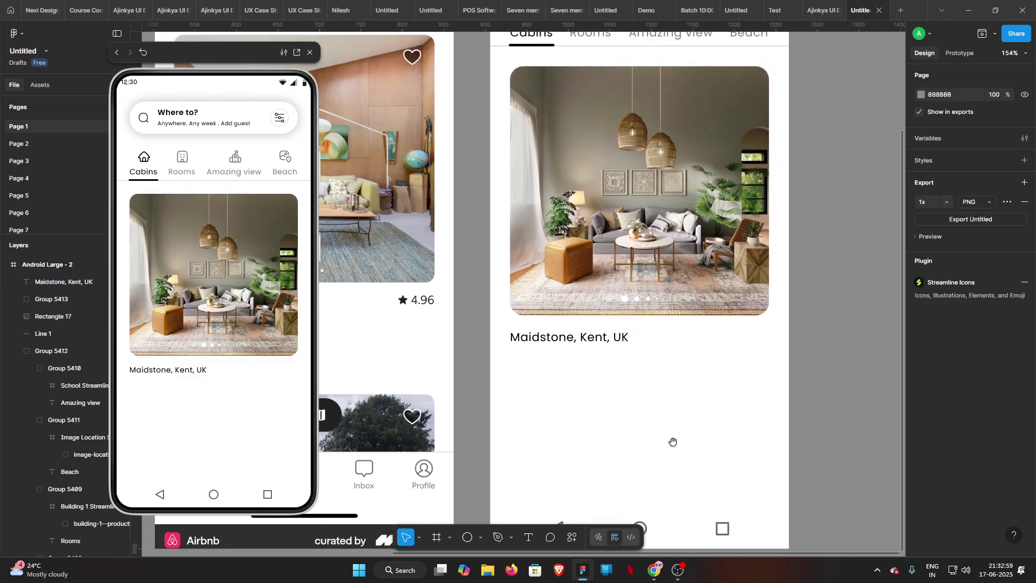
click(482, 538)
click(488, 496)
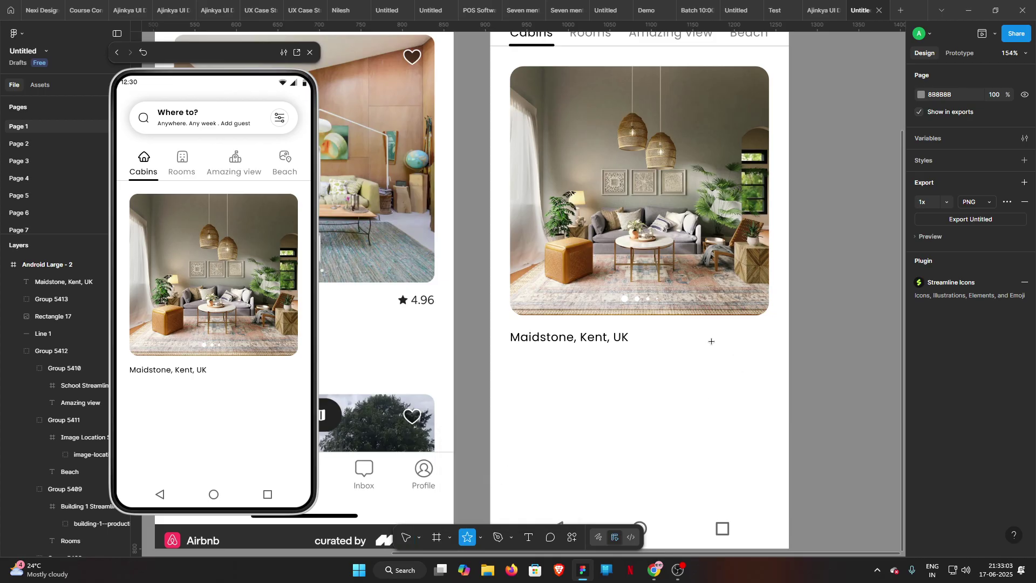
drag(727, 344, 727, 344)
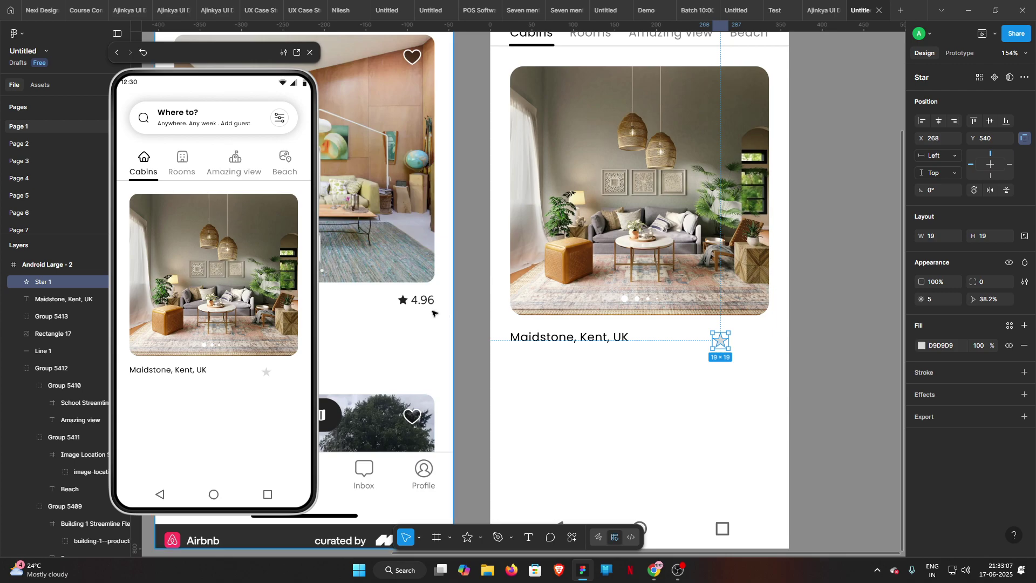
- Lock the star's aspect ratio and set its size to 16 × 16
click(1025, 236)
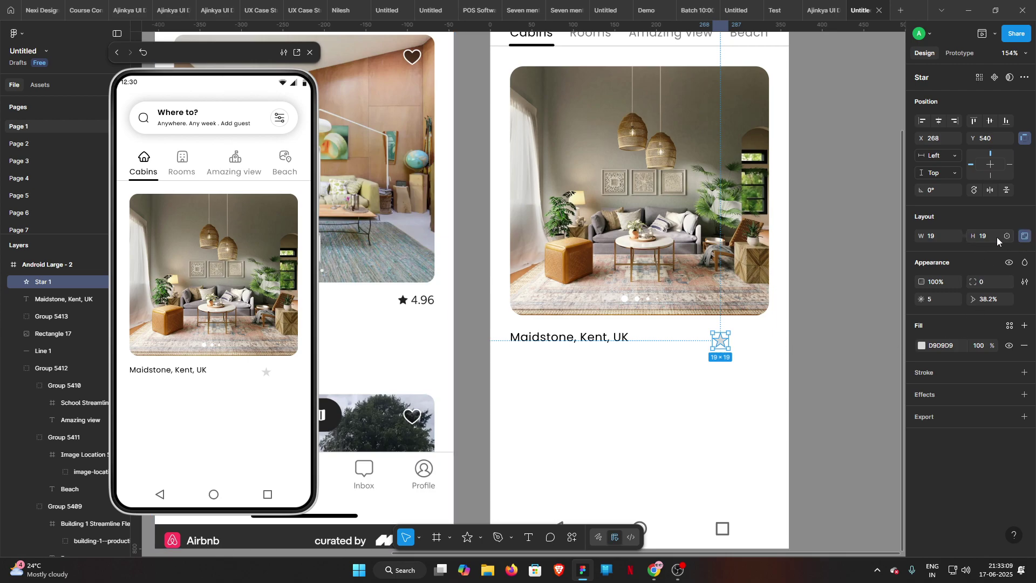
click(990, 237)
text(16)
key(Return)
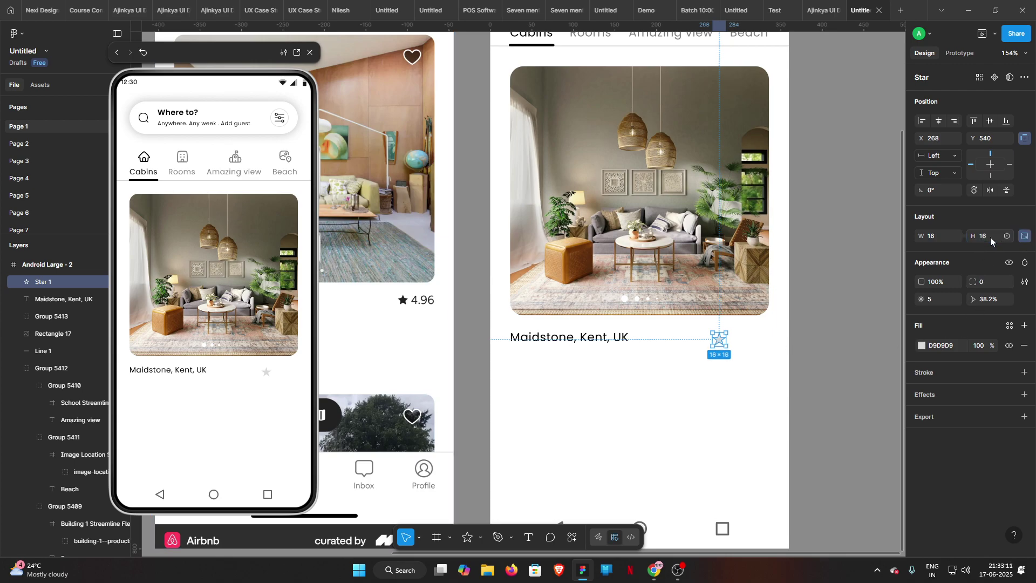
- Move the star to X 278, Y 538 on the location text's row, checking its distance to the text
key(alt)
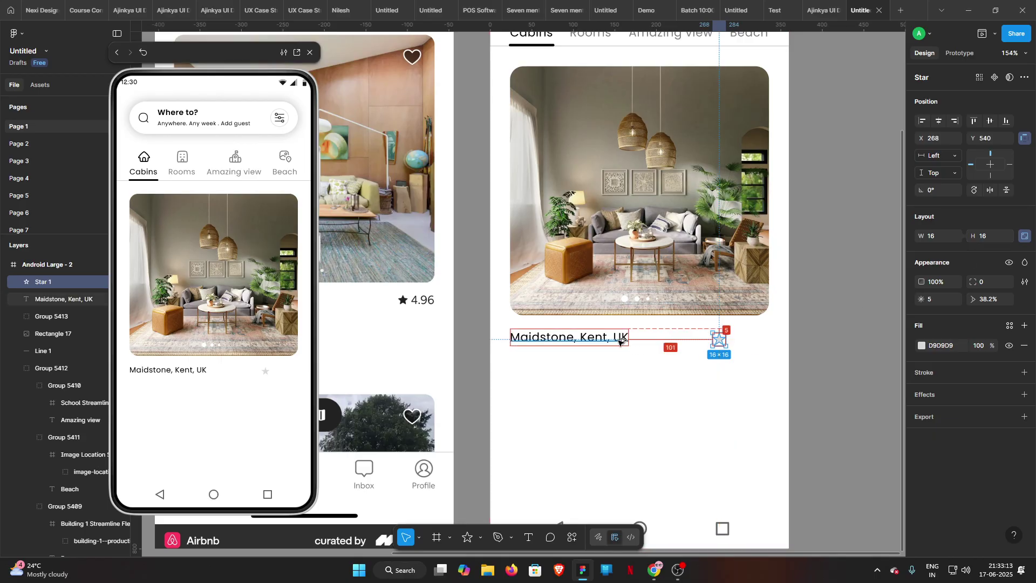
key(shift+Right)
key(Up)
key(Up)
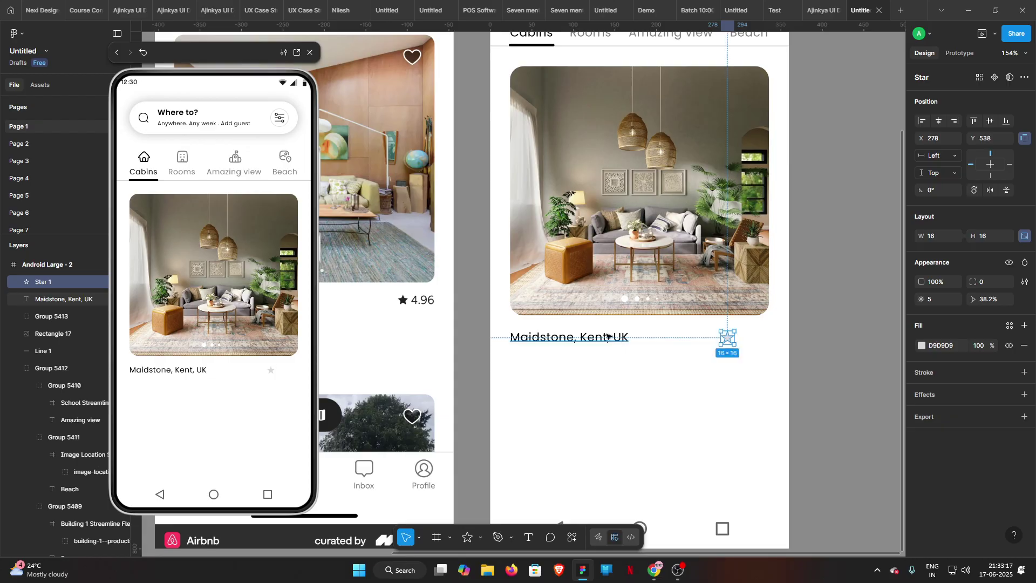
- Duplicate the location text to the right on the same row and change the copy to "4.96"
click(608, 337)
drag(573, 340, 762, 342)
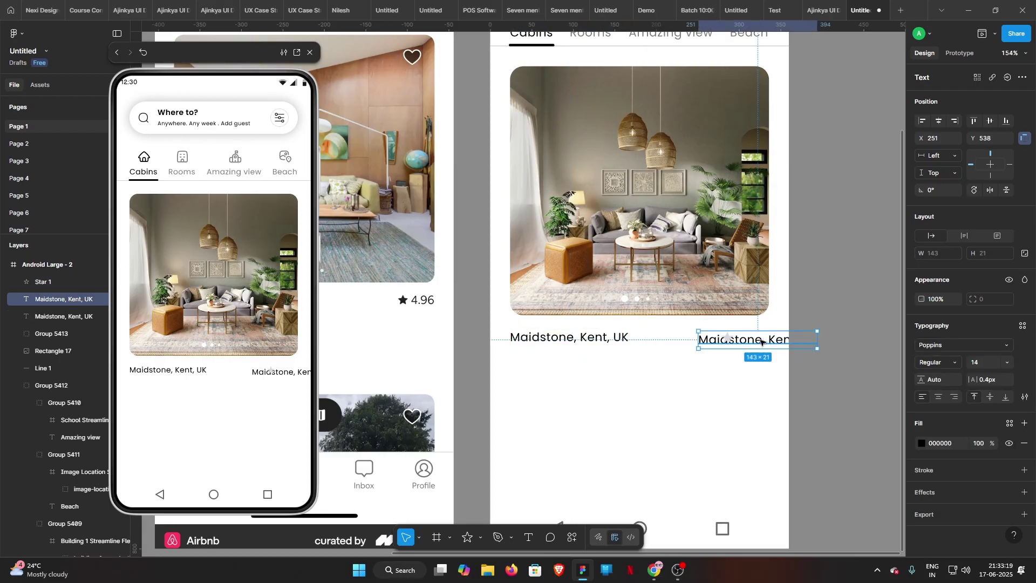
double_click(762, 341)
text(4.)
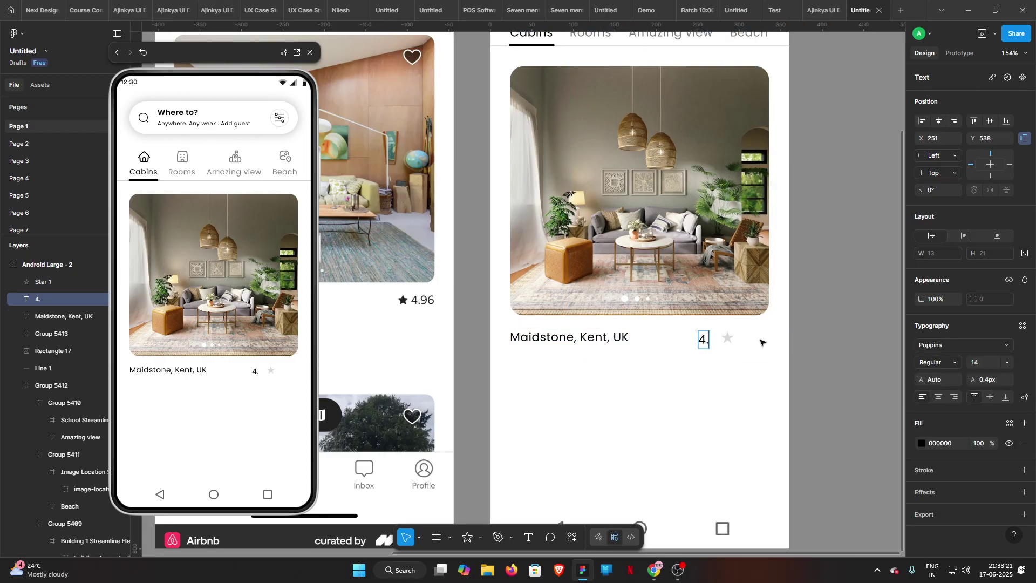
text(96)
key(Escape)
- Align the rating text with the photo's right edge and move the star closer to it, to X 283
scroll(735, 376, up, 5)
drag(690, 296, 783, 294)
click(722, 293)
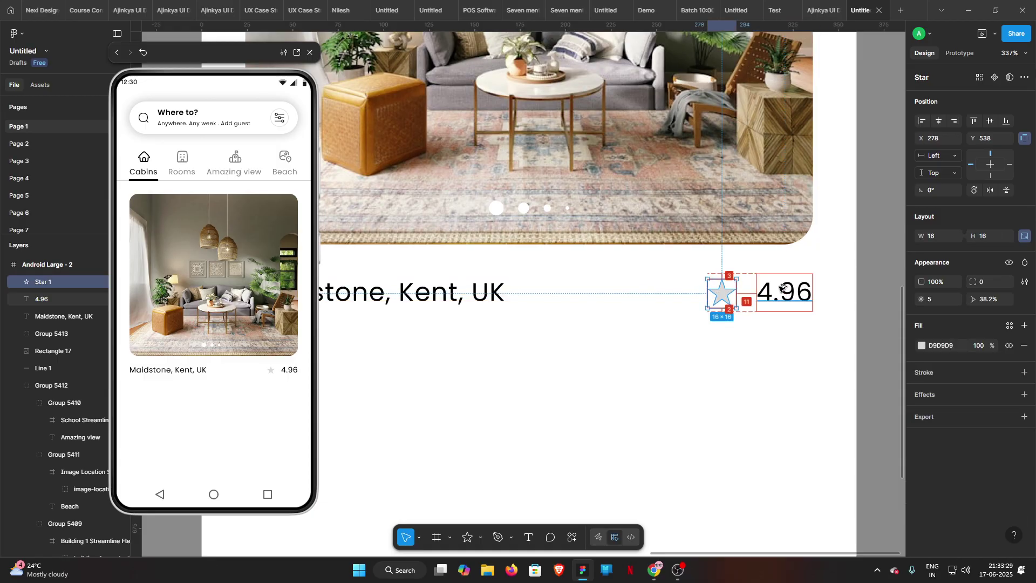
key(Right)
key(Right)
key(Right)
key(Right)
key(Right)
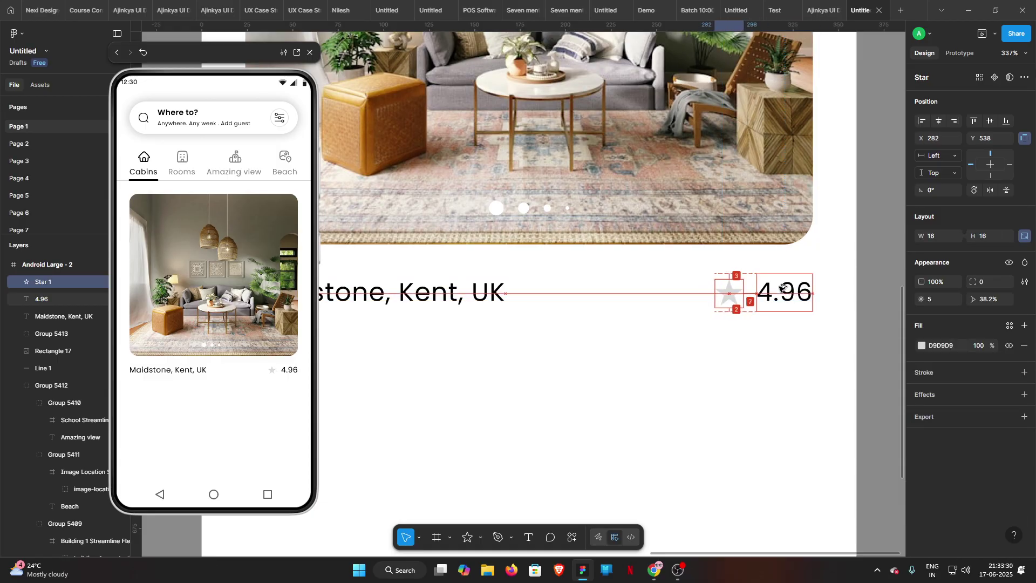
ctrl+scroll(780, 287, down, 6)
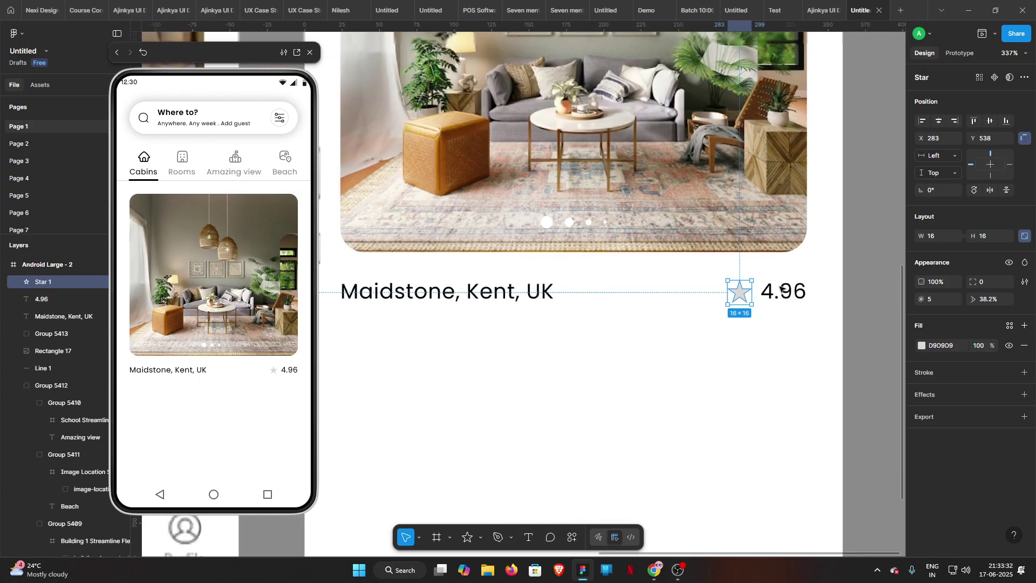
key(Escape)
- Change the rating star's fill to dark grey 202020
drag(659, 317, 673, 348)
click(777, 319)
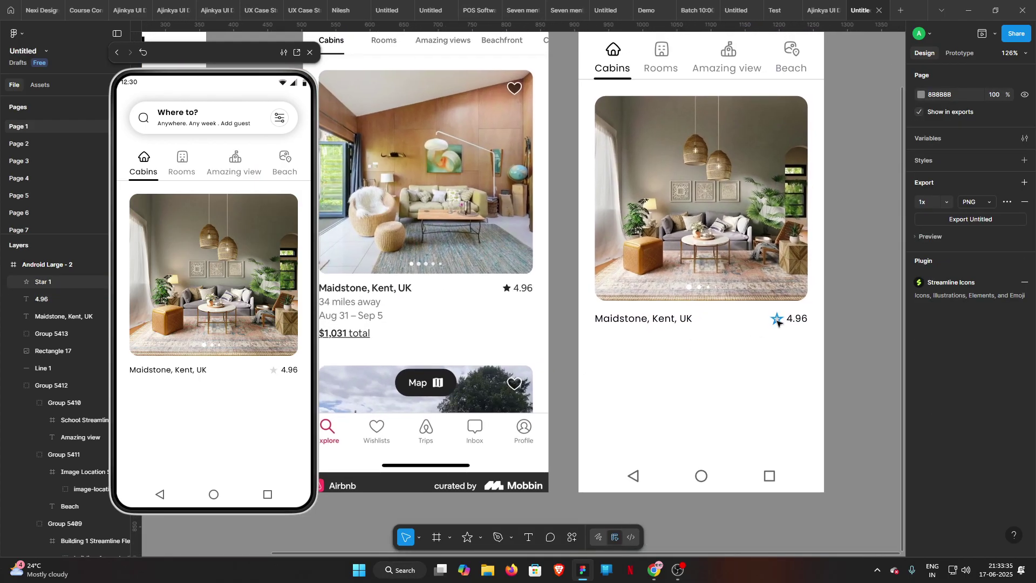
click(922, 347)
drag(830, 378, 772, 424)
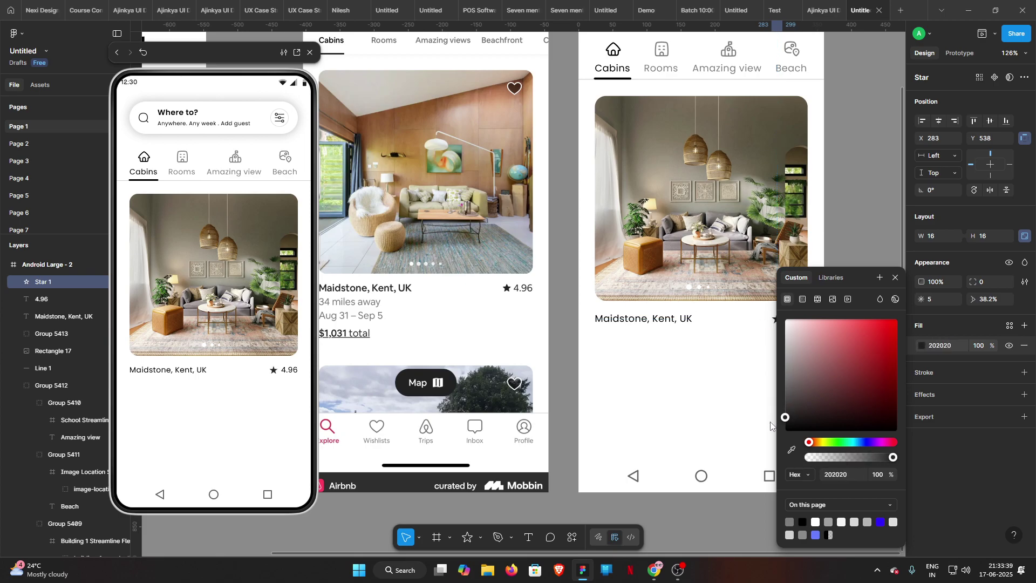
click(710, 378)
- Duplicate the location text directly below itself at Y 561 and change the copy to "34 miles away"
drag(707, 375, 783, 360)
drag(733, 317, 730, 336)
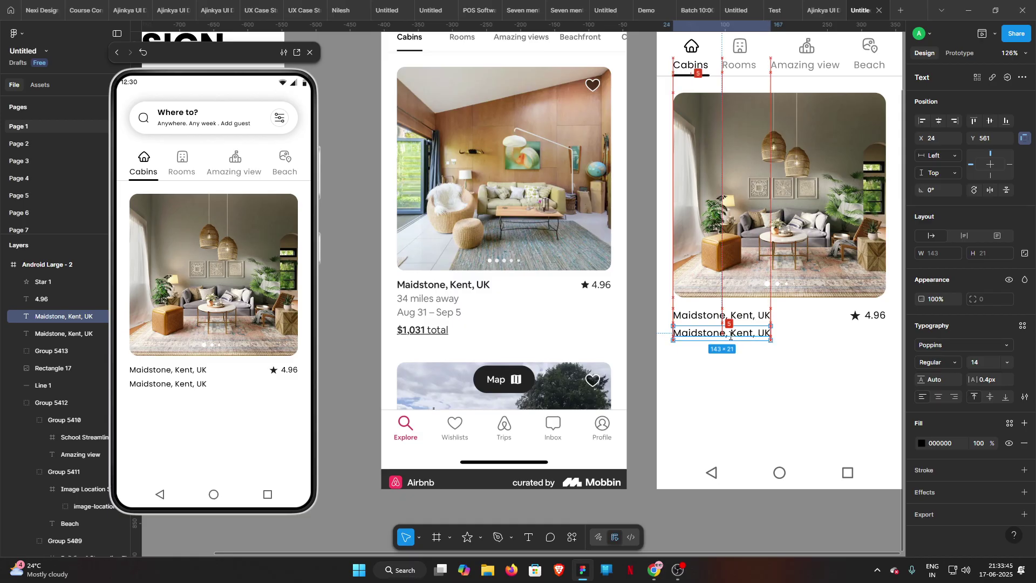
double_click(730, 333)
text(34 miles away)
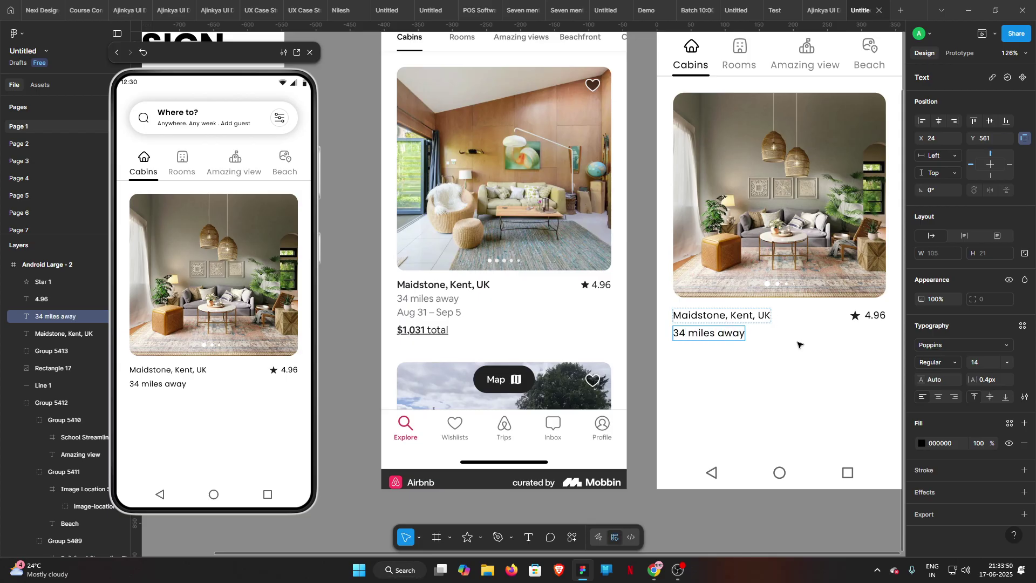
key(Escape)
- Duplicate the distance line below itself at about Y 587 and change the copy to "Aug 31-Sep 5"
alt+drag(735, 343, 735, 361)
double_click(734, 351)
text(Aug)
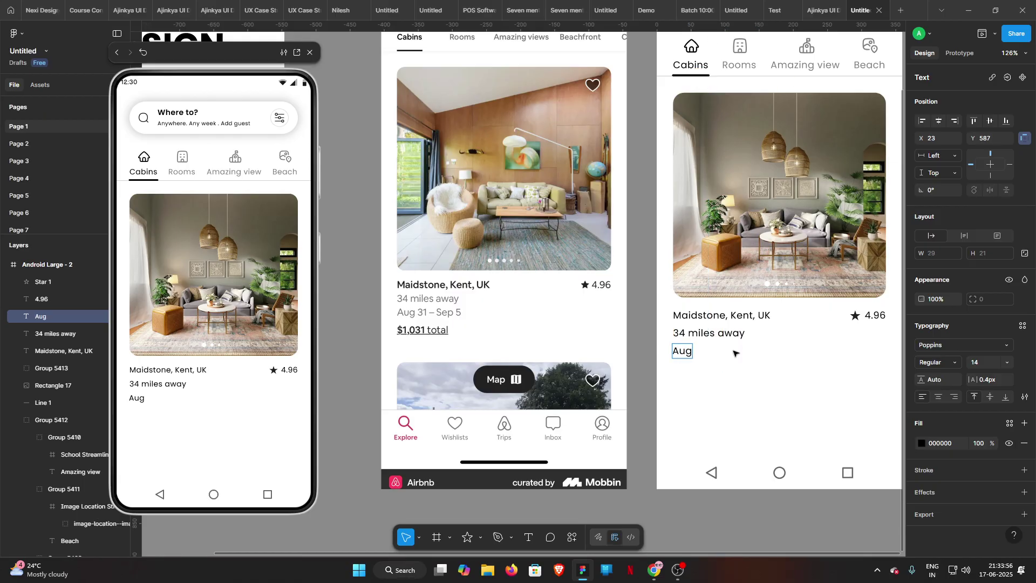
text(321)
key(BackSpace)
key(BackSpace)
key(BackSpace)
text(31-Sep)
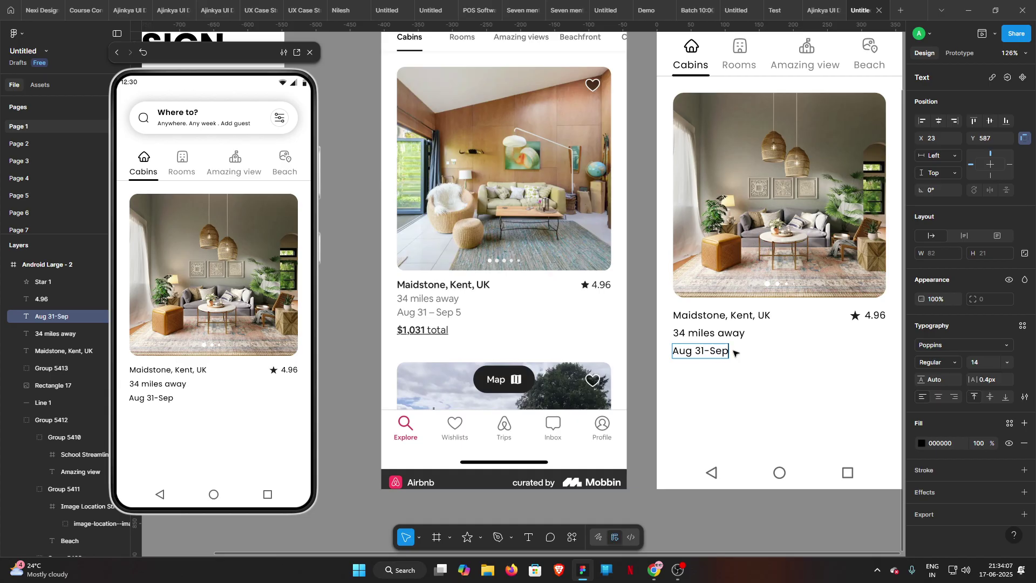
text( 5)
key(Escape)
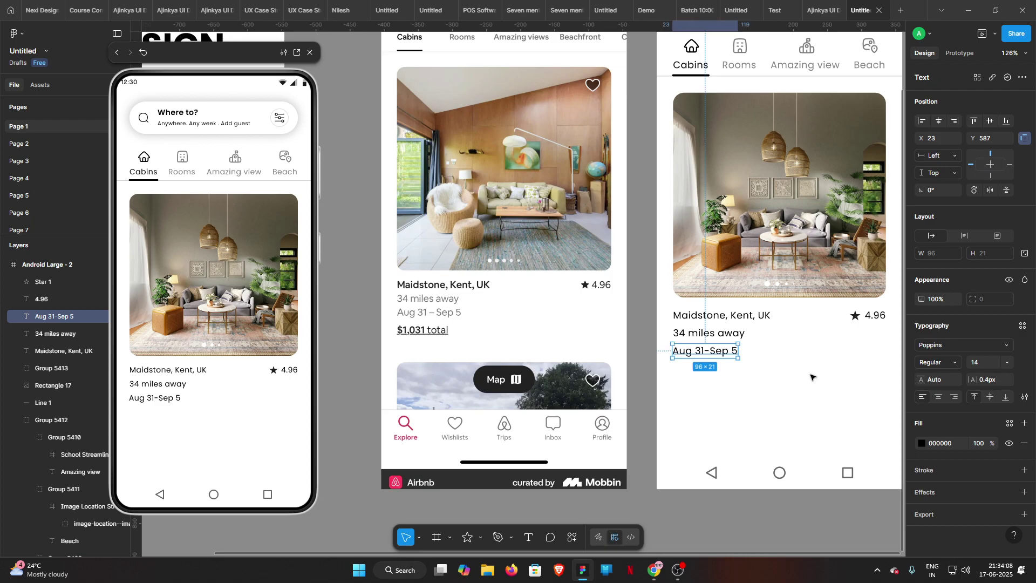
- Duplicate the date line below itself at about Y 613 and change the copy to "$1,031 total"
scroll(772, 381, right, 1)
drag(669, 347, 669, 362)
double_click(669, 362)
text(Toyt)
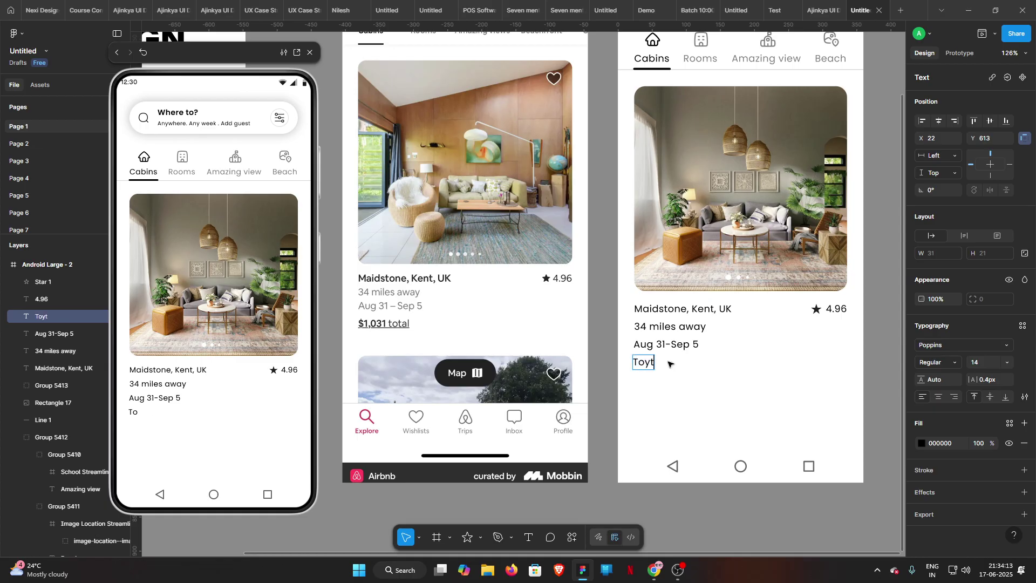
key(BackSpace)
text(tal)
text($)
text(1,031)
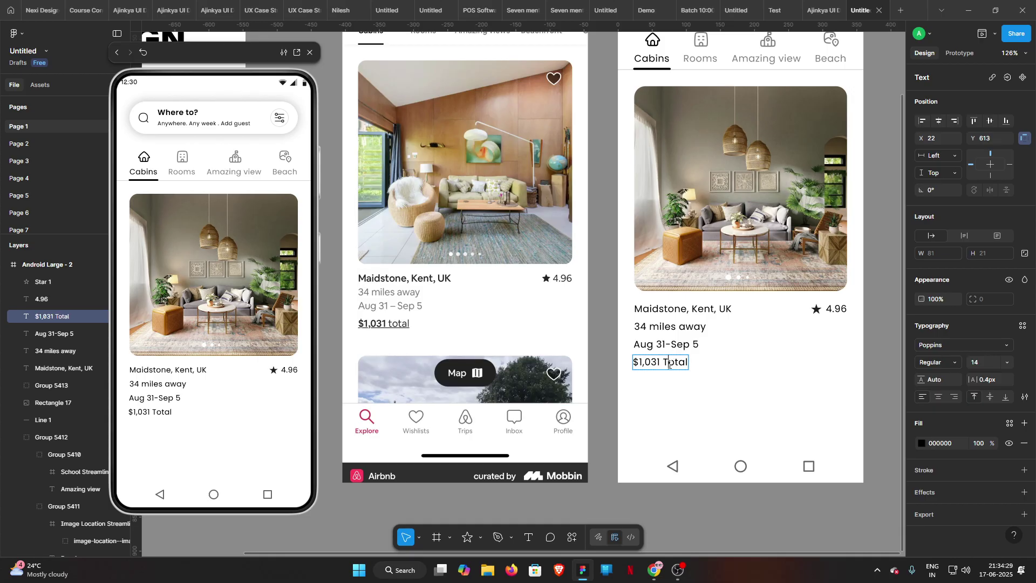
key(Delete)
text(t)
key(Escape)
- Underline the "$1,031 total" price text
scroll(726, 381, up, 5)
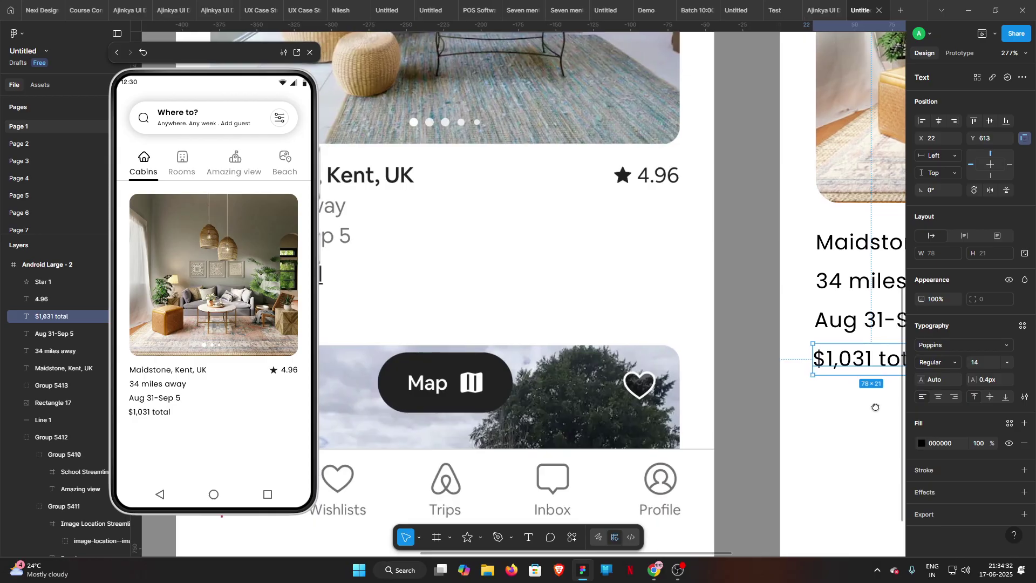
drag(861, 406, 913, 408)
scroll(846, 411, down, 2)
scroll(851, 414, up, 1)
drag(850, 414, 780, 411)
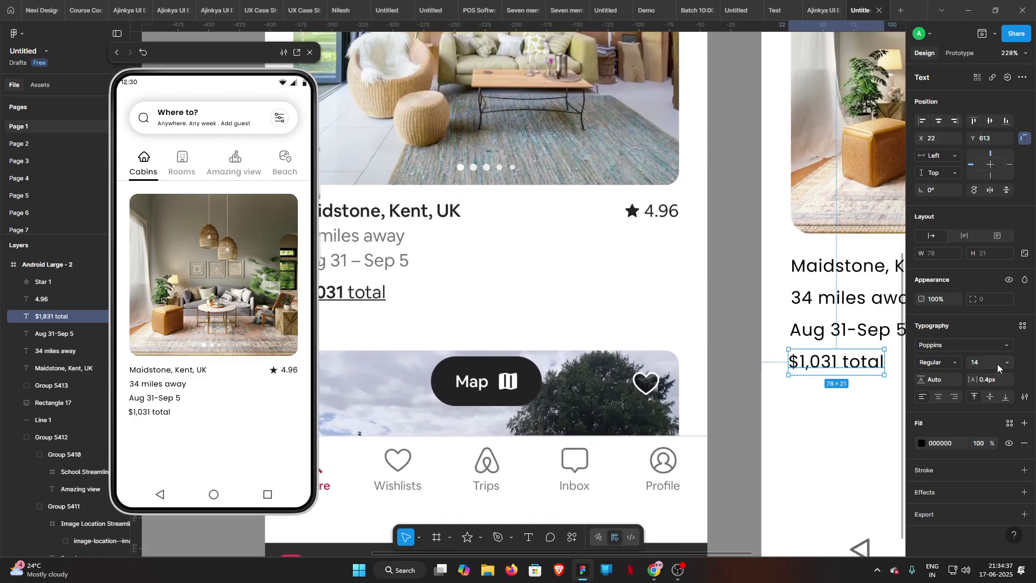
click(1026, 397)
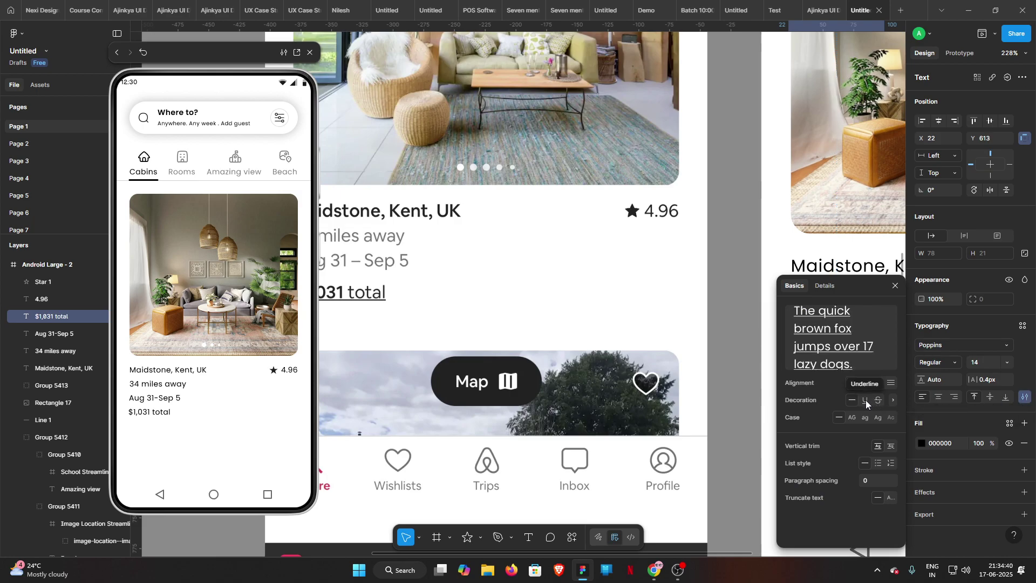
click(760, 372)
drag(841, 390, 754, 388)
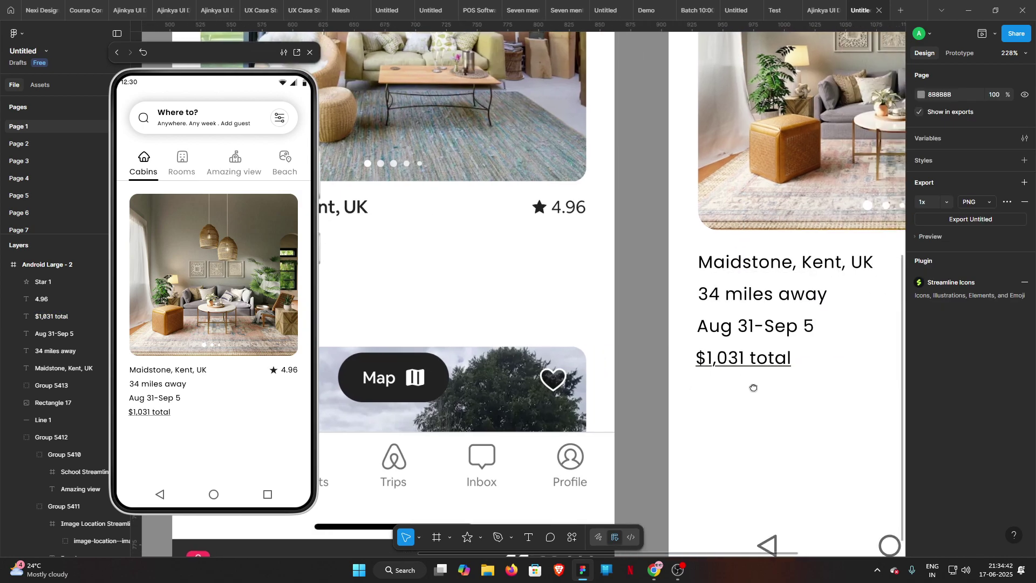
- Make only the amount "$1,031" bold within the price text
scroll(780, 382, down, 5)
click(750, 367)
drag(749, 366, 684, 367)
key(ctrl+b)
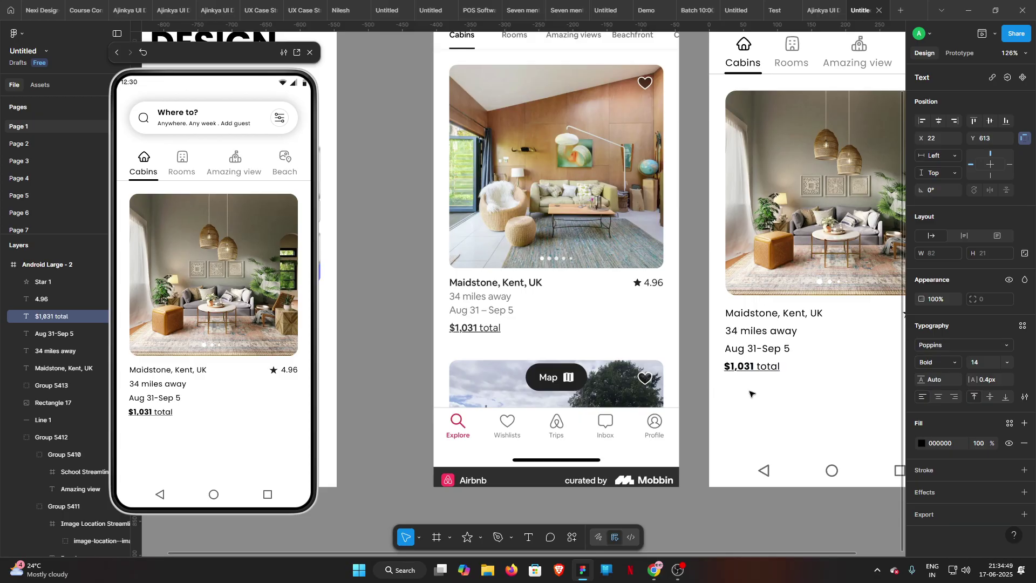
key(Escape)
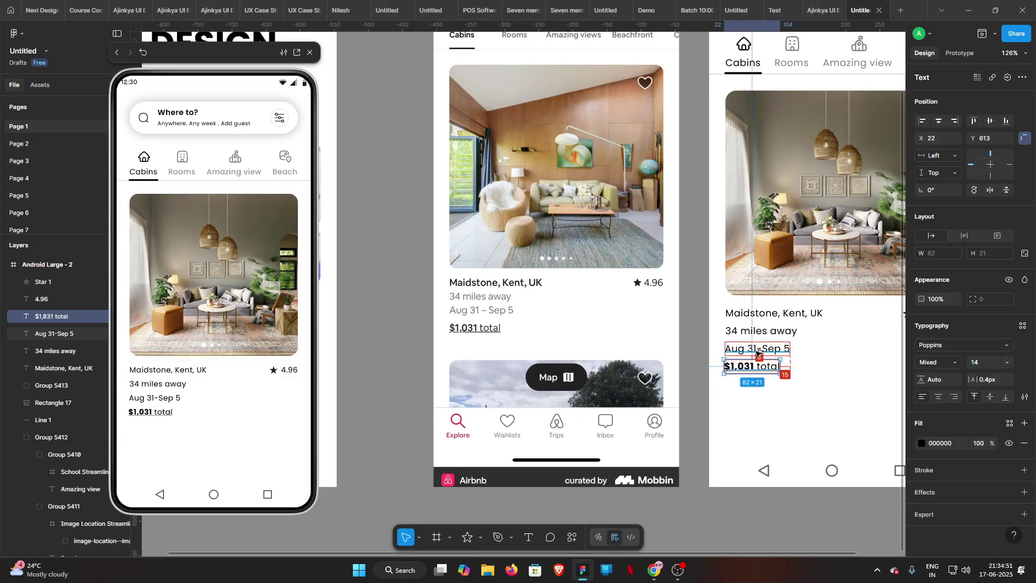
- Tighten the gaps between the location, distance and date lines to 4 and place the price line at Y 612
shift+click(775, 349)
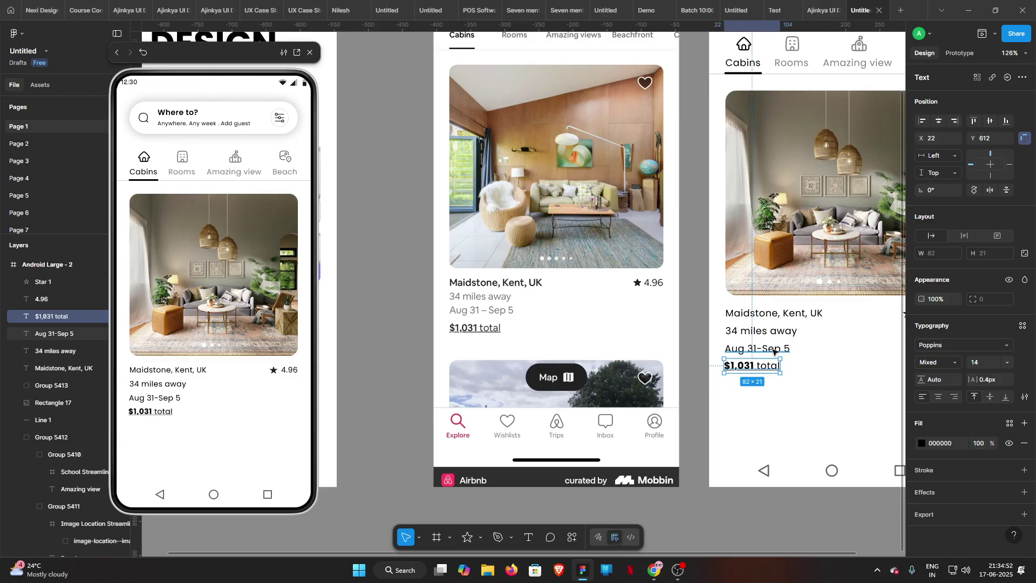
drag(783, 338, 783, 337)
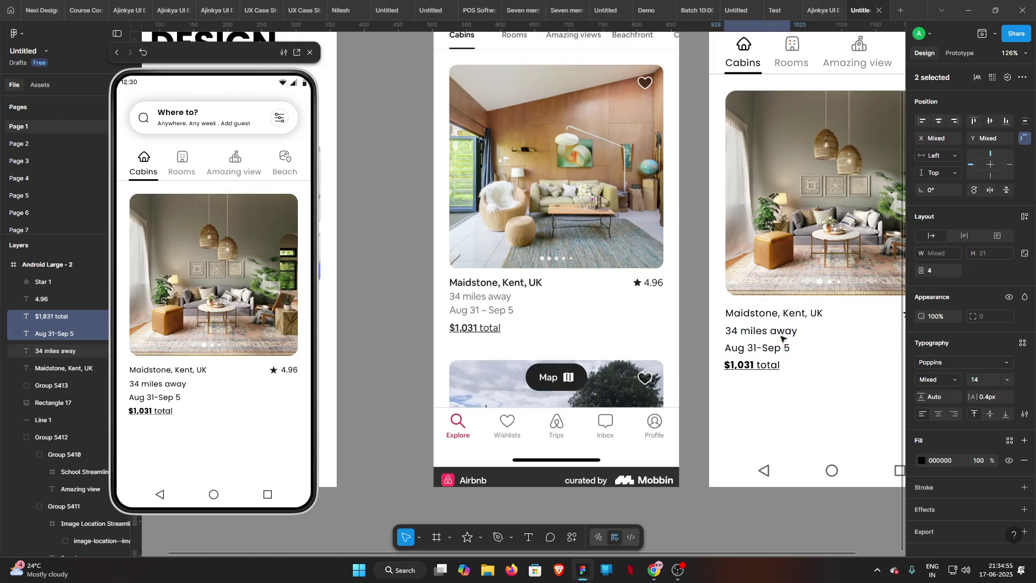
shift+click(782, 339)
key(Up)
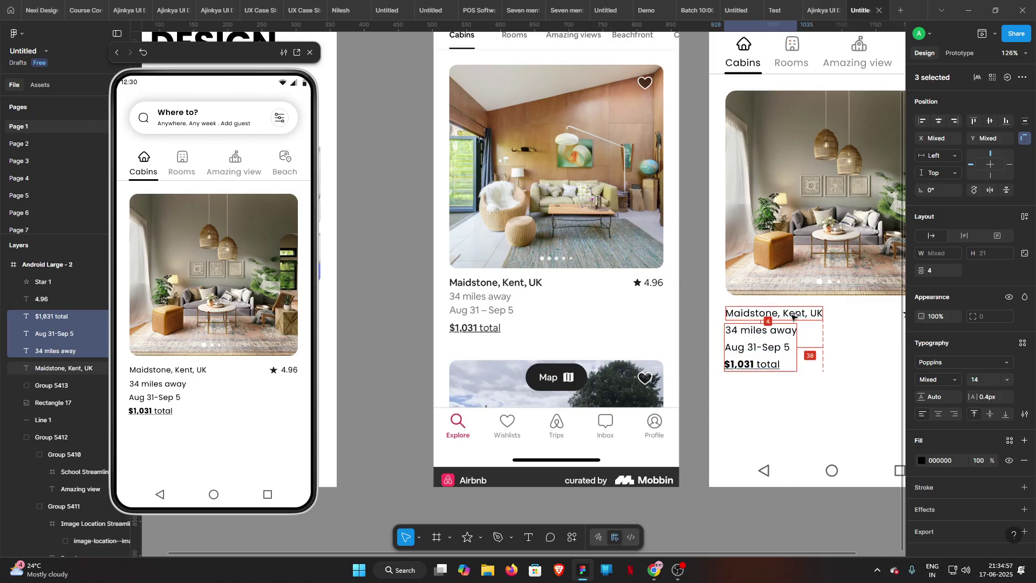
click(837, 386)
click(764, 372)
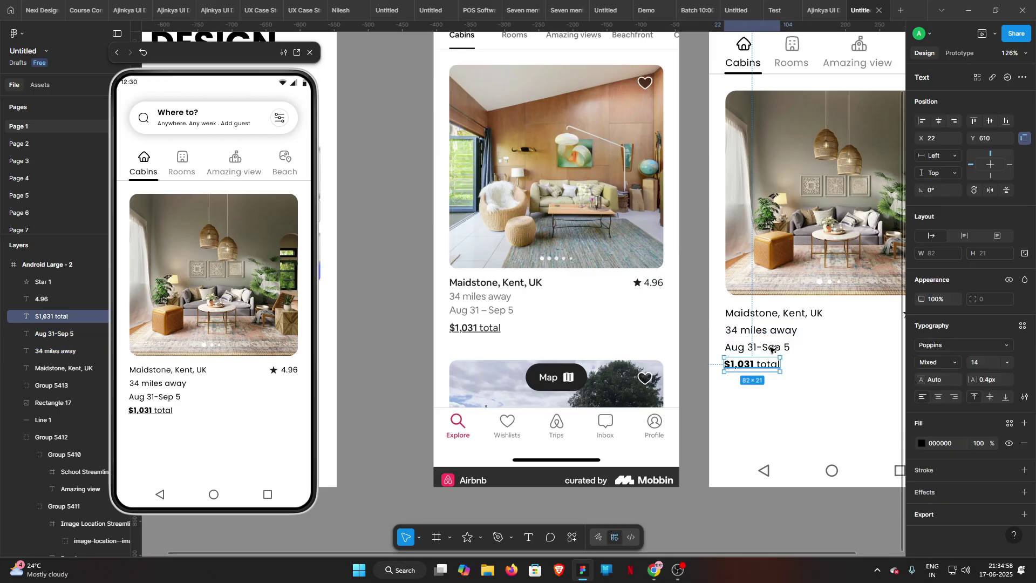
key(Down)
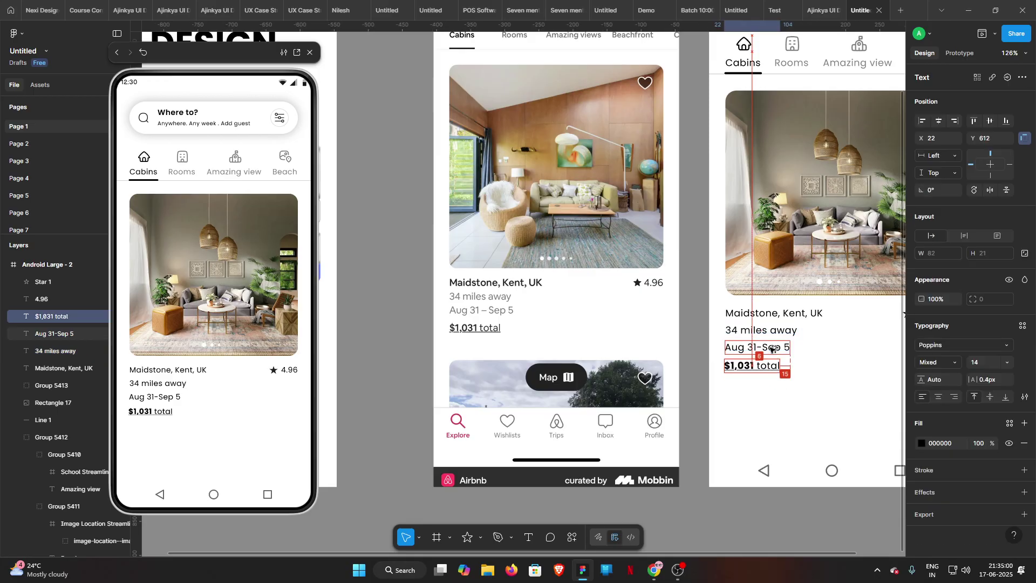
click(822, 387)
- Draw a full-width 360 × 56 rectangle in the Android Large - 2 frame and place it at Y 696, directly above the system navigation bar
ctrl+scroll(730, 369, down, 3)
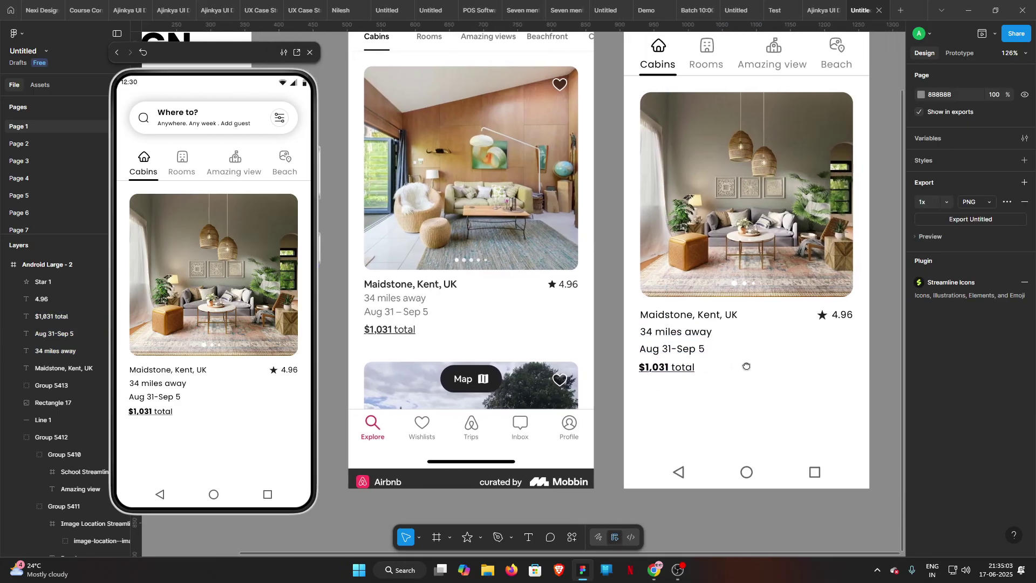
drag(729, 368, 764, 373)
scroll(798, 371, down, 3)
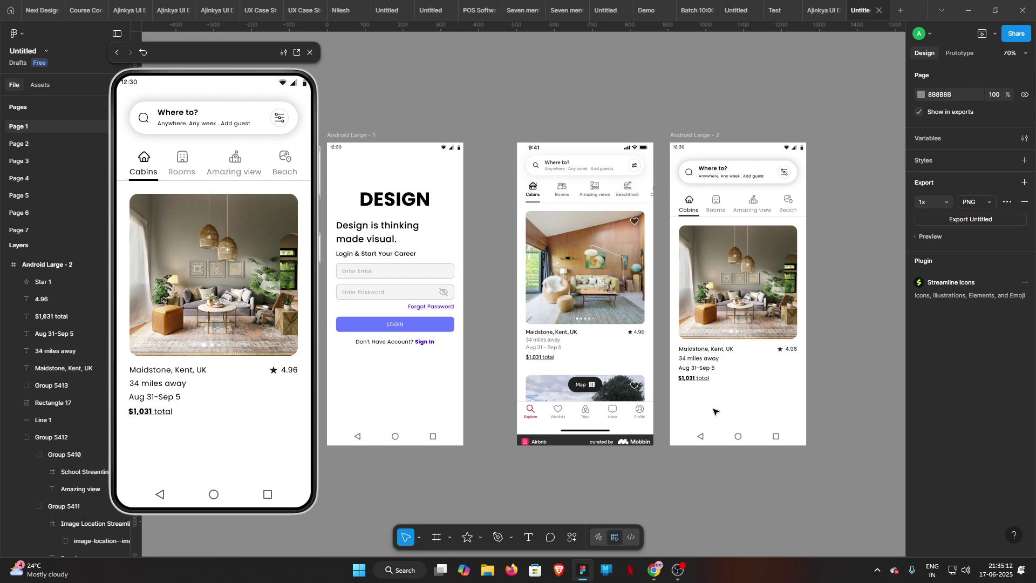
drag(696, 487, 679, 480)
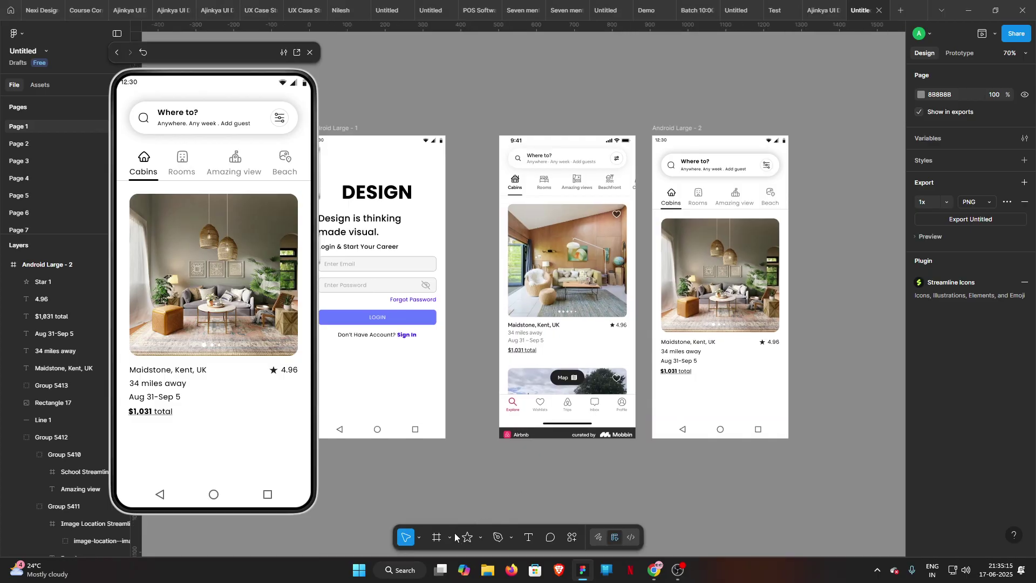
click(479, 534)
click(484, 432)
drag(653, 396, 788, 419)
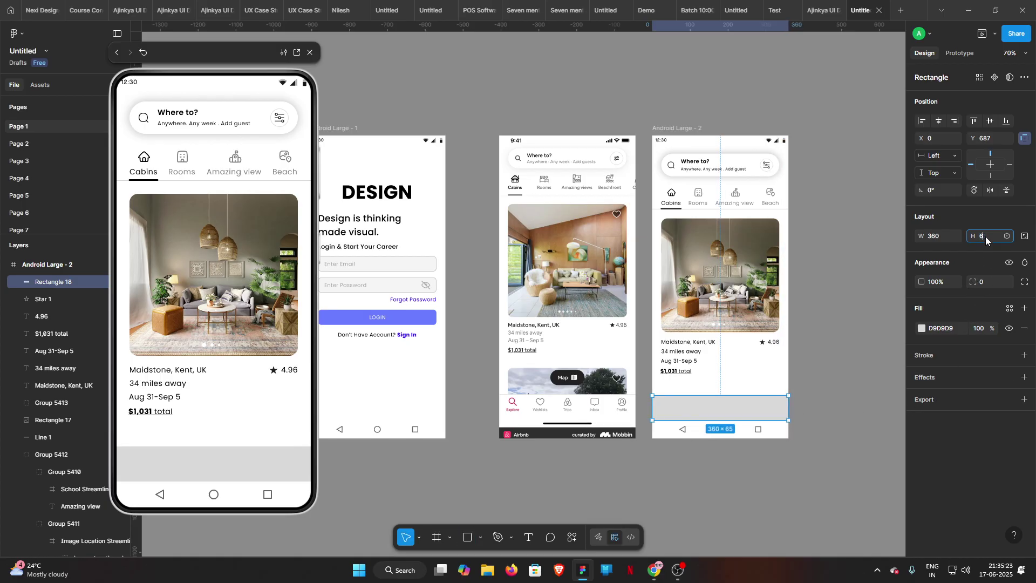
key(BackSpace)
text(56)
key(Return)
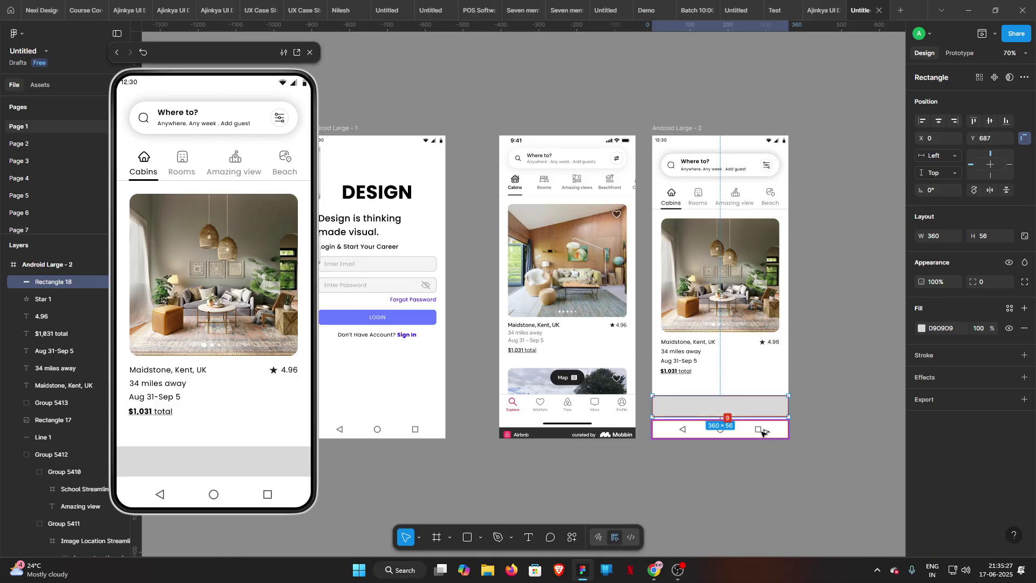
key(shift+Down)
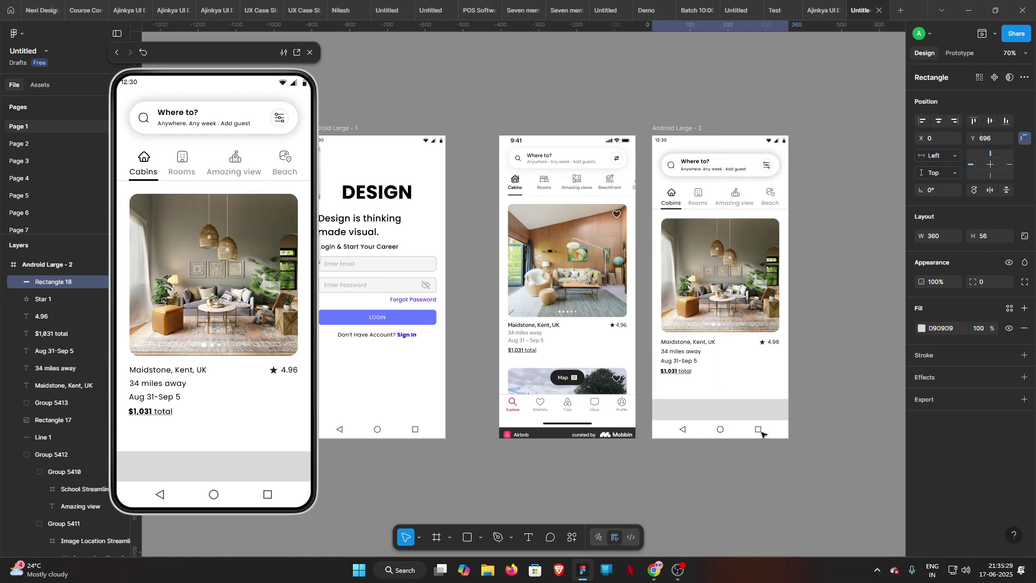
click(812, 401)
- Duplicate the listing photo in the Android Large - 2 frame and place the copy below the price line
scroll(813, 401, left, 2)
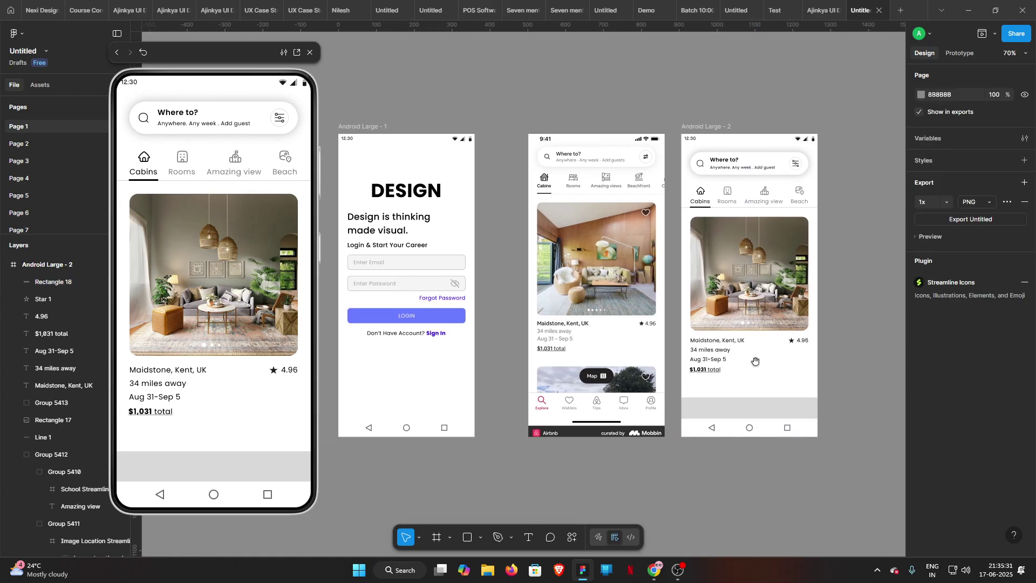
click(745, 285)
drag(742, 272, 740, 433)
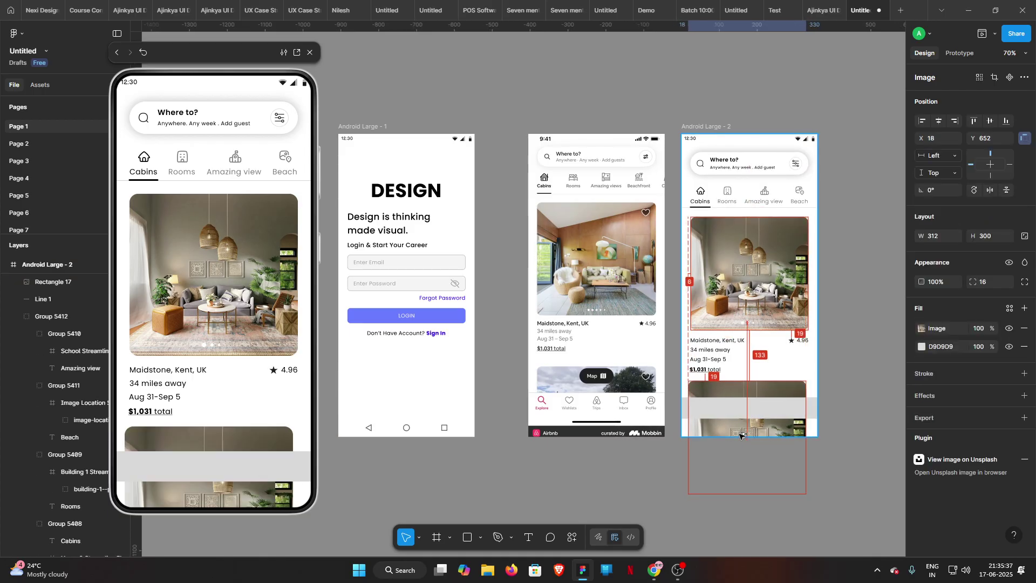
- Align the copied photo with the listing text by positioning it at X 22, Y 665
key(shift+Down)
key(shift+Down)
key(Right)
key(Right)
key(Right)
key(Right)
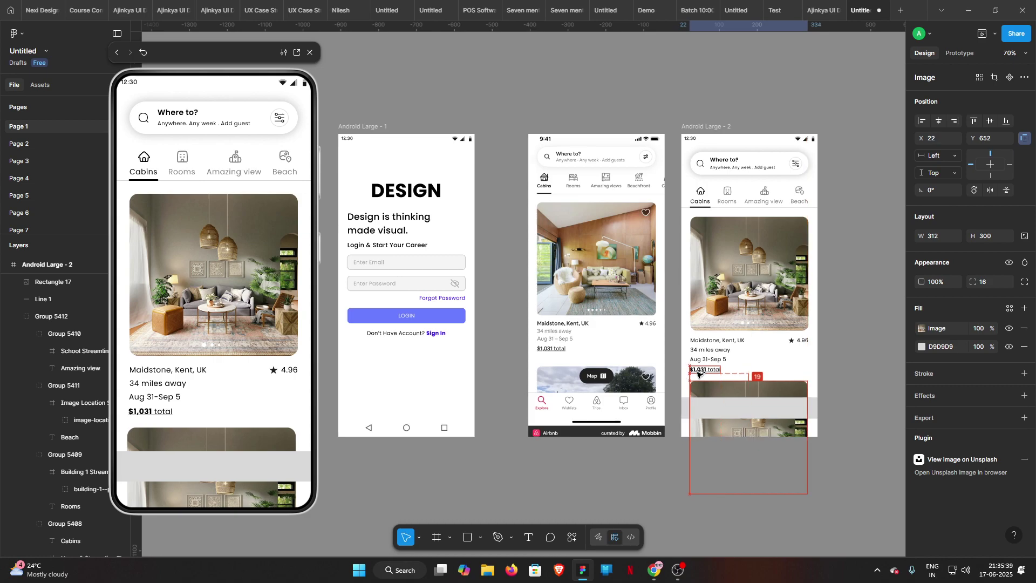
key(Up)
key(Up)
key(Up)
key(Up)
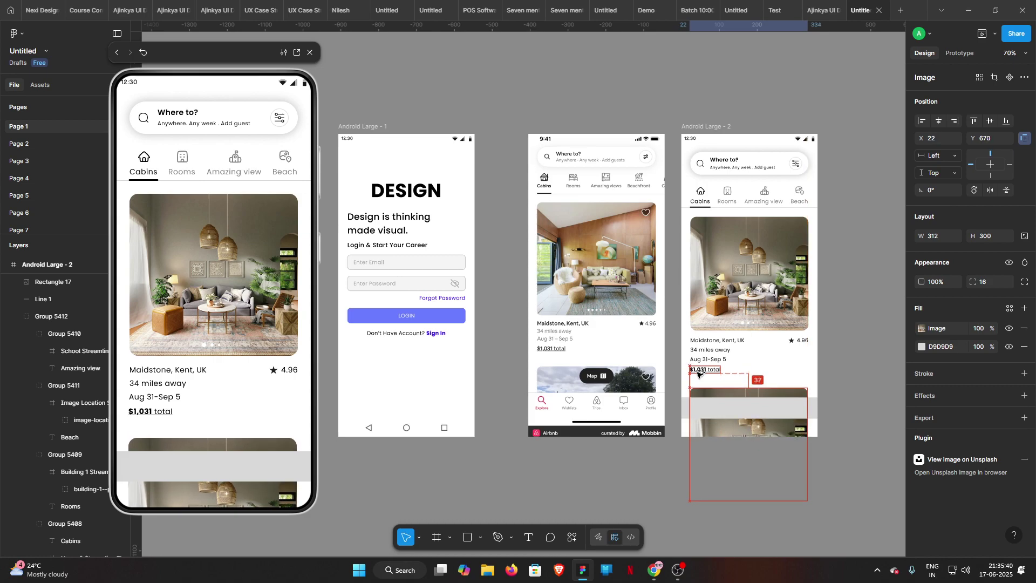
key(Up)
key(Up)
key(Up)
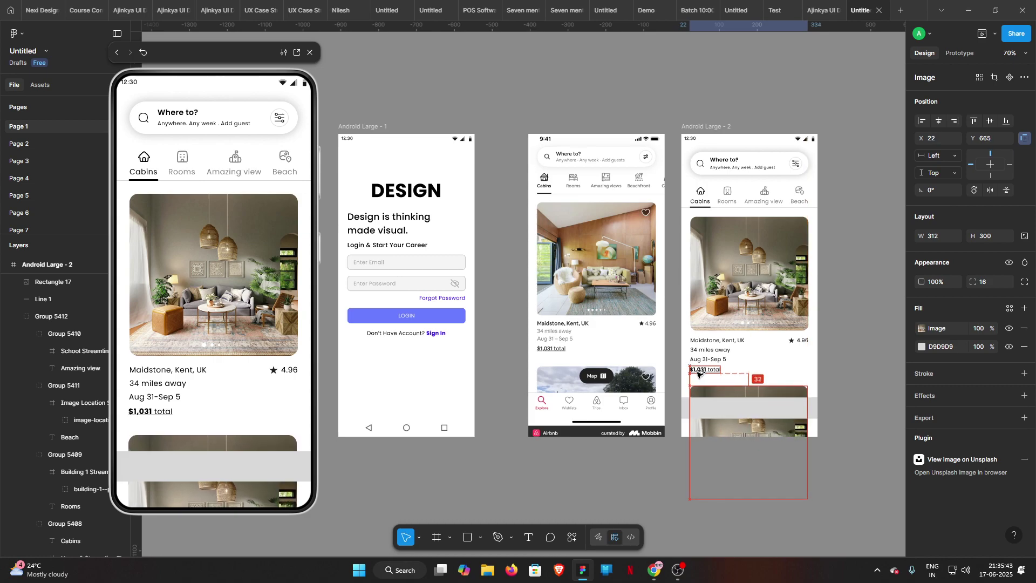
- Send the copied photo to the back so it sits behind the grey bar and the system navigation bar
click(854, 381)
right_click(804, 424)
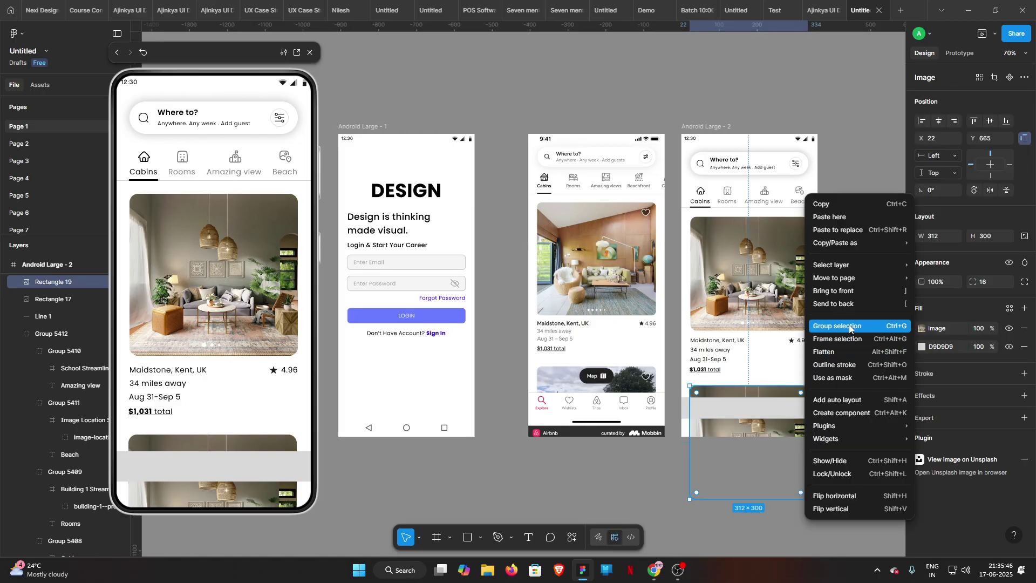
click(850, 326)
click(837, 351)
scroll(837, 351, right, 1)
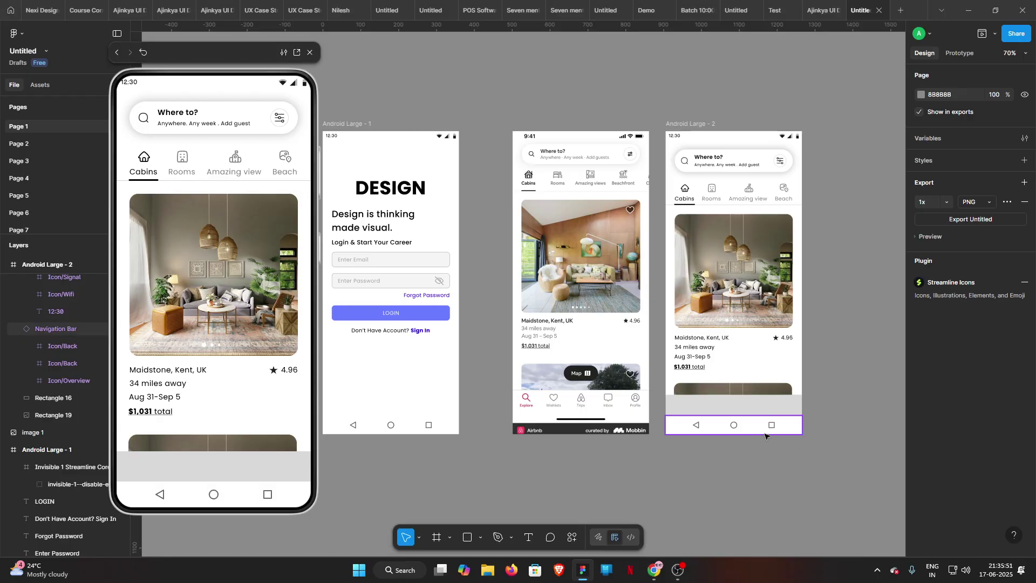
- Set the Android Large - 2 frame's background fill to the light grey F8F8F8
click(784, 409)
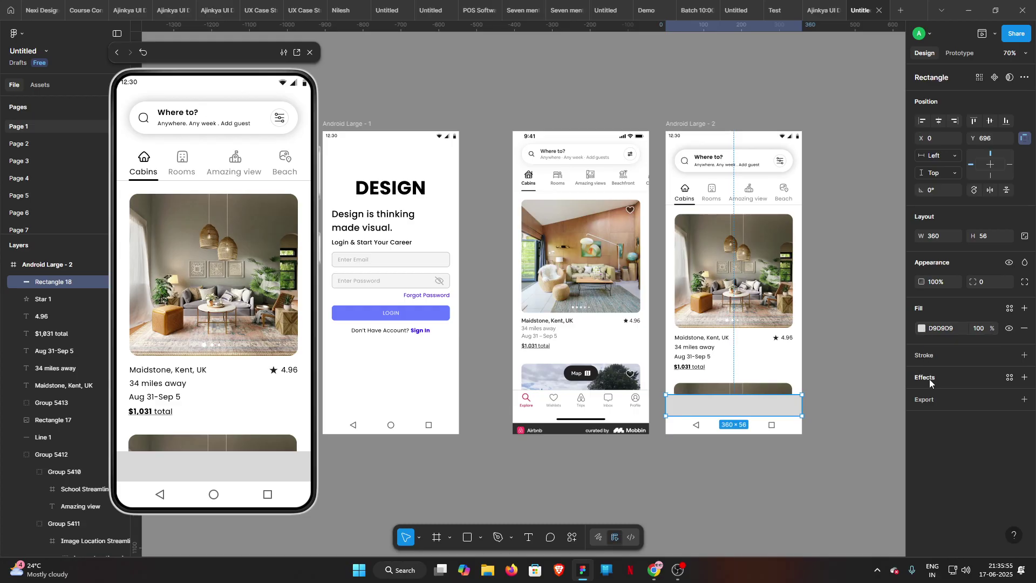
click(818, 302)
click(677, 128)
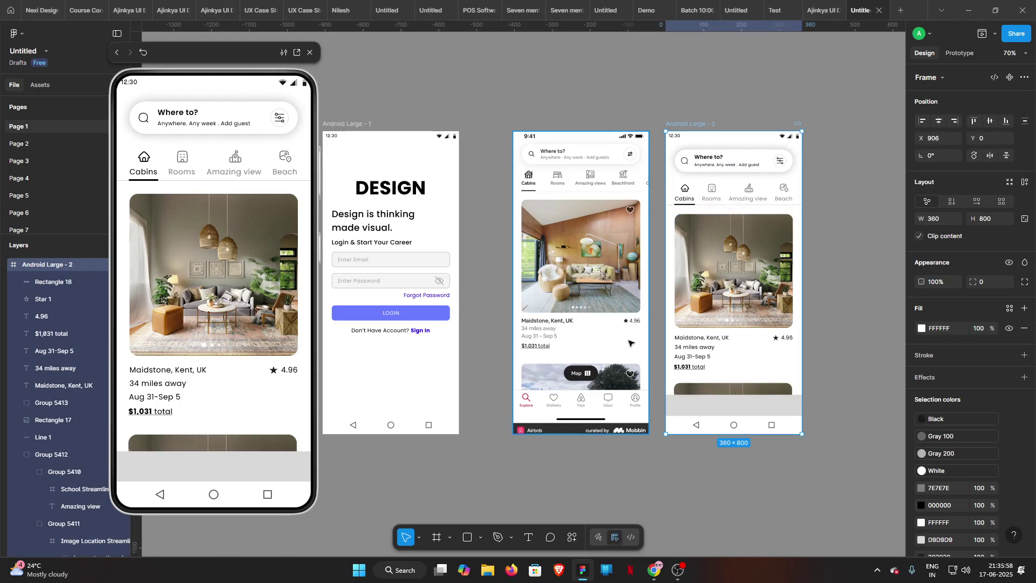
click(922, 328)
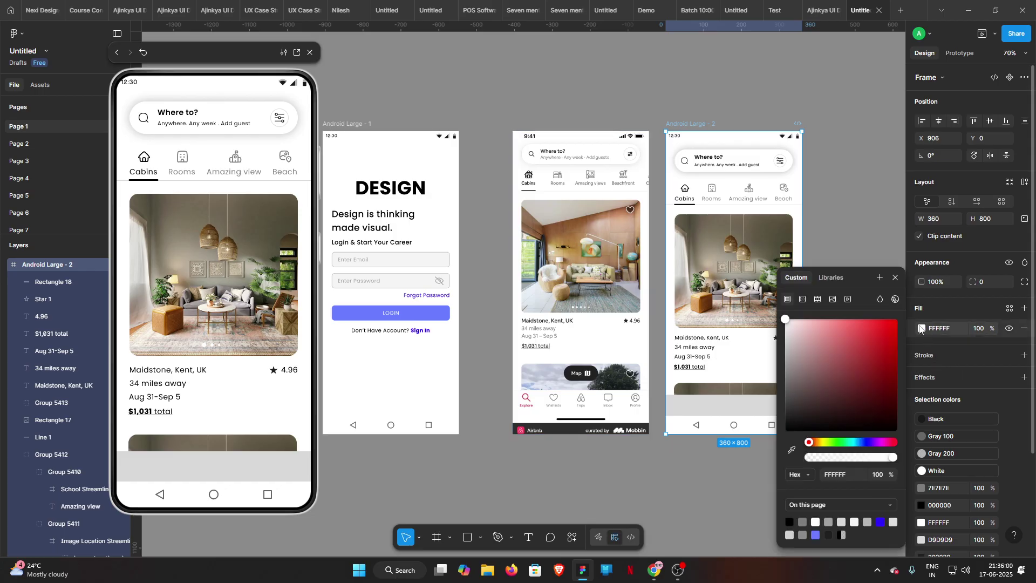
click(794, 324)
drag(785, 334, 770, 327)
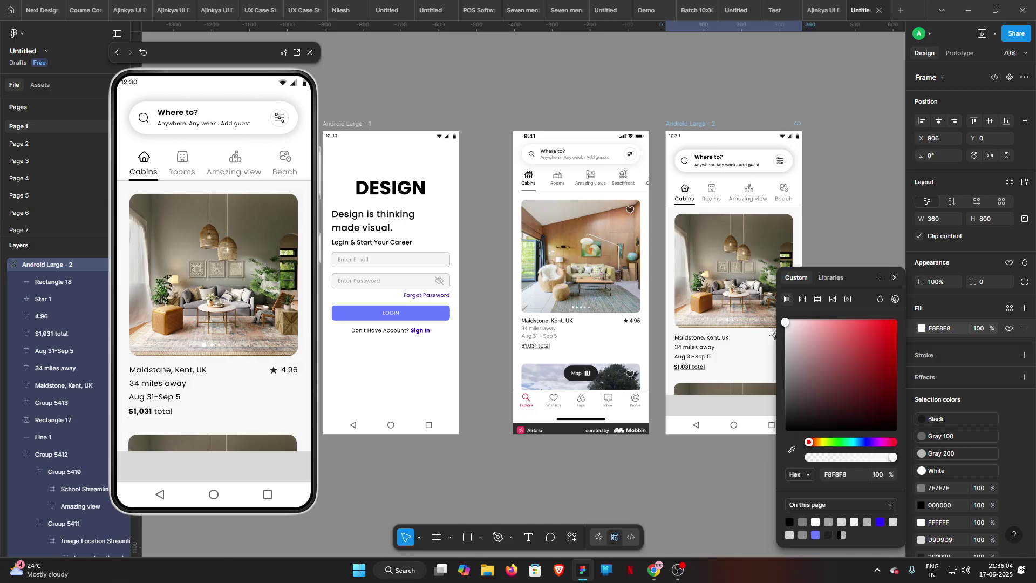
click(850, 237)
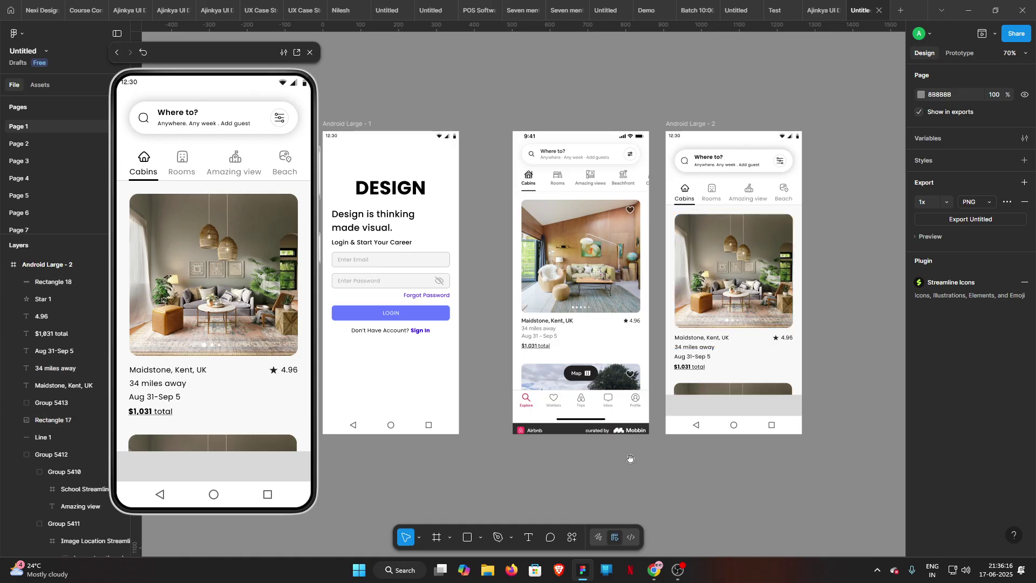
- Open the Streamline Icons plugin, limit it to free icons and open the Flex Line - Free set
scroll(747, 423, up, 4)
scroll(747, 424, up, 4)
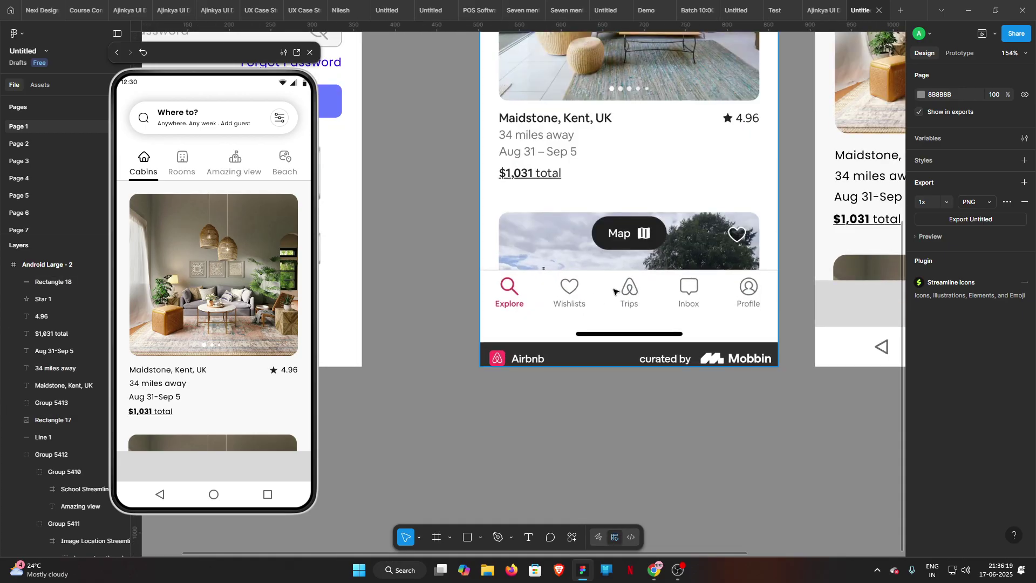
drag(726, 403, 712, 398)
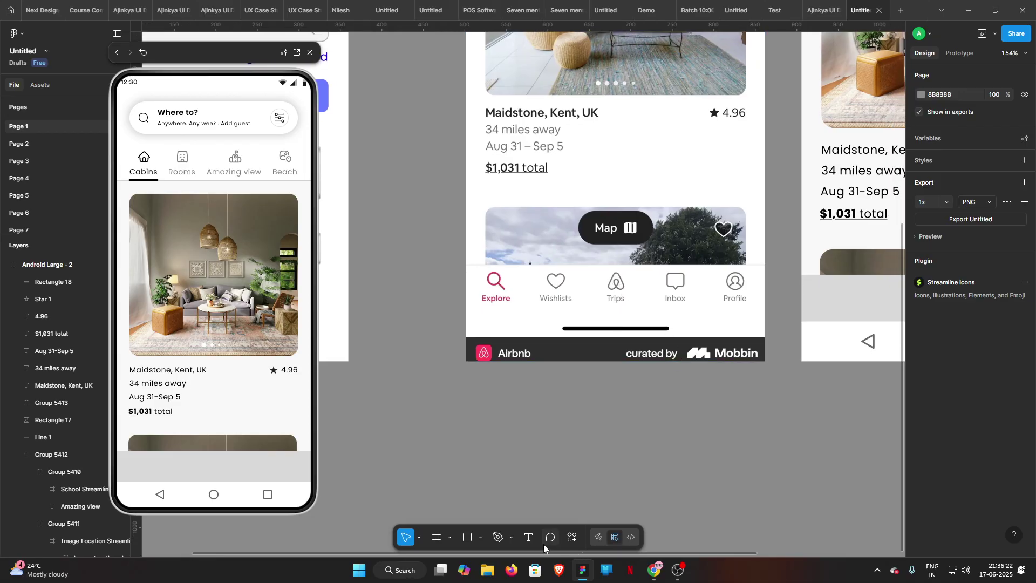
click(572, 537)
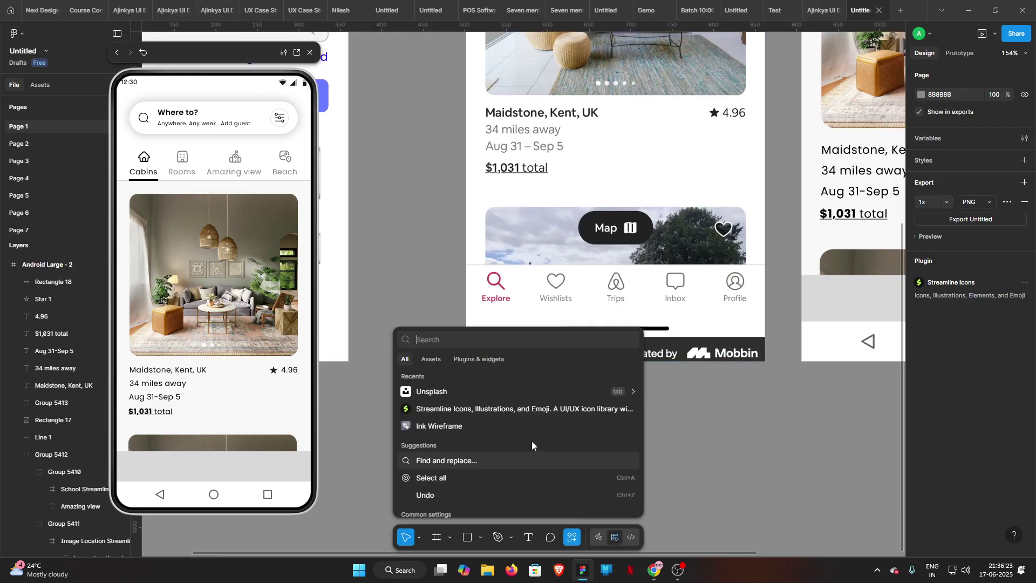
click(466, 412)
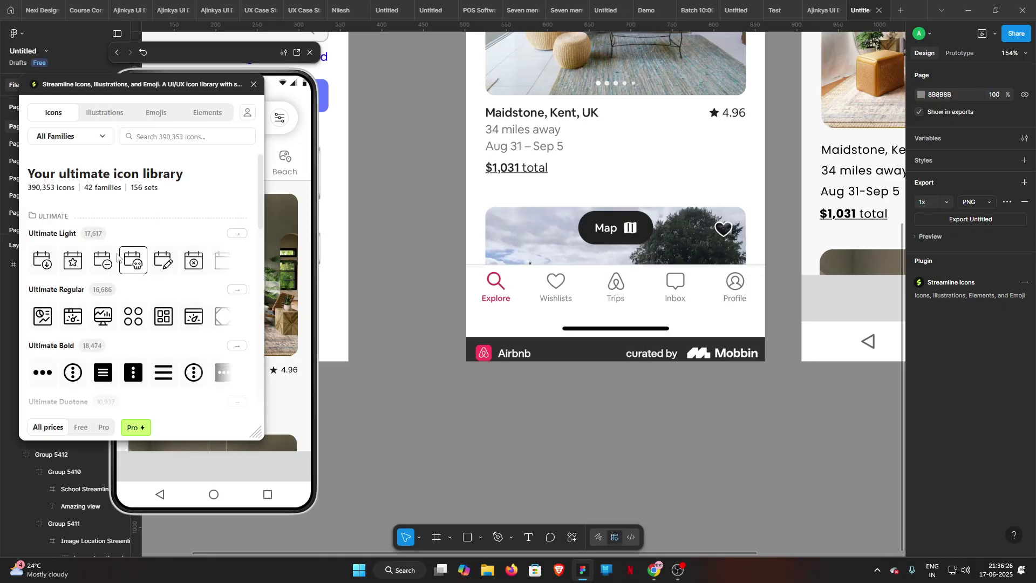
click(81, 427)
scroll(108, 378, down, 5)
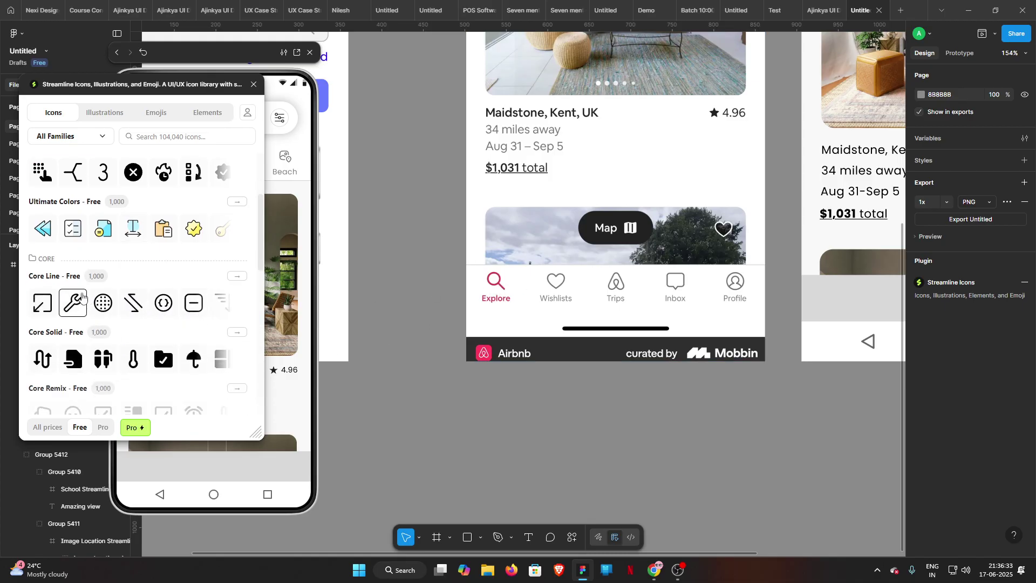
scroll(82, 296, down, 5)
scroll(83, 296, down, 6)
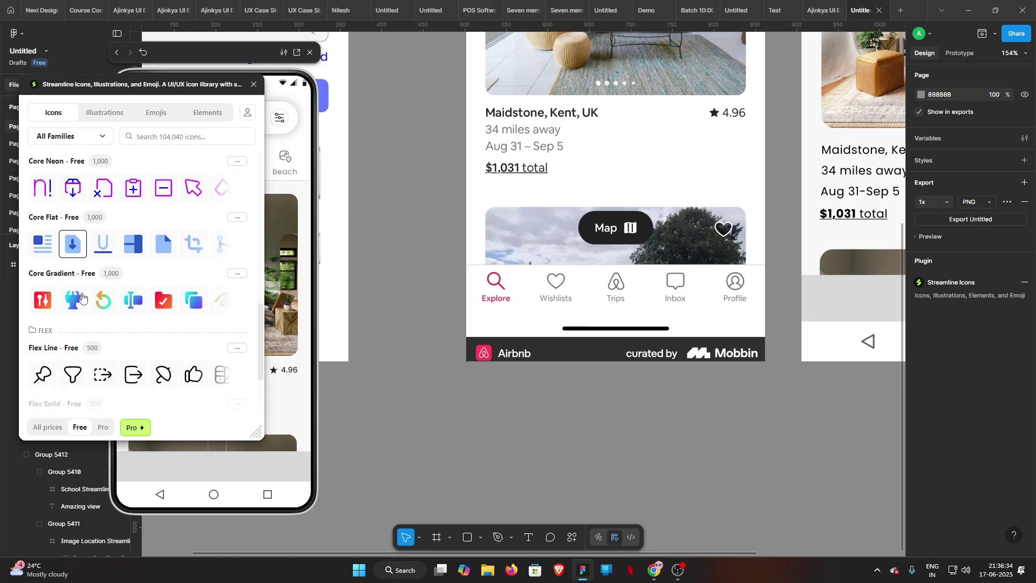
click(49, 277)
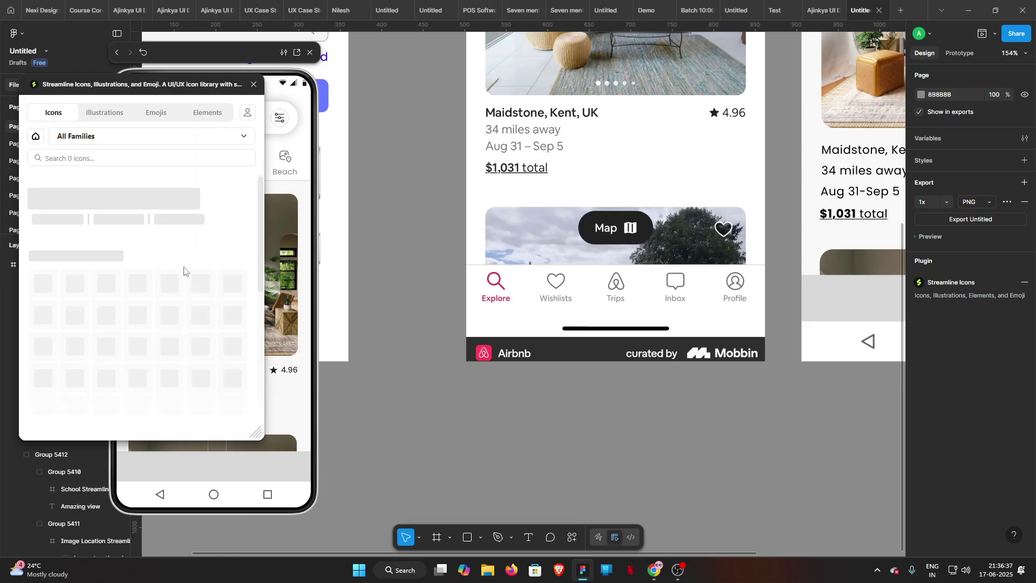
- Search the set for "heart" and place the plain heart icon on the canvas below the reference screen
click(127, 161)
text(heart)
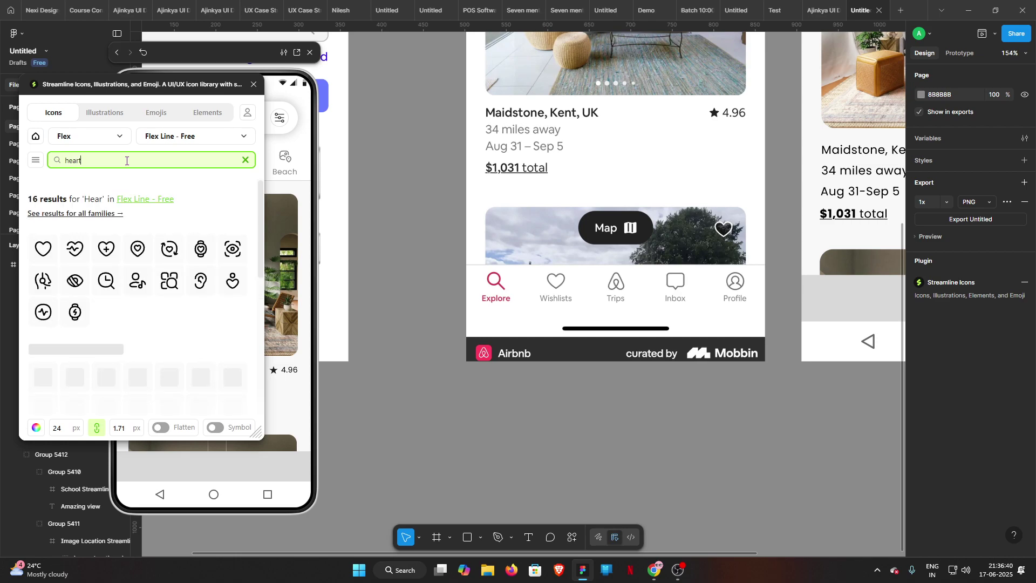
click(63, 253)
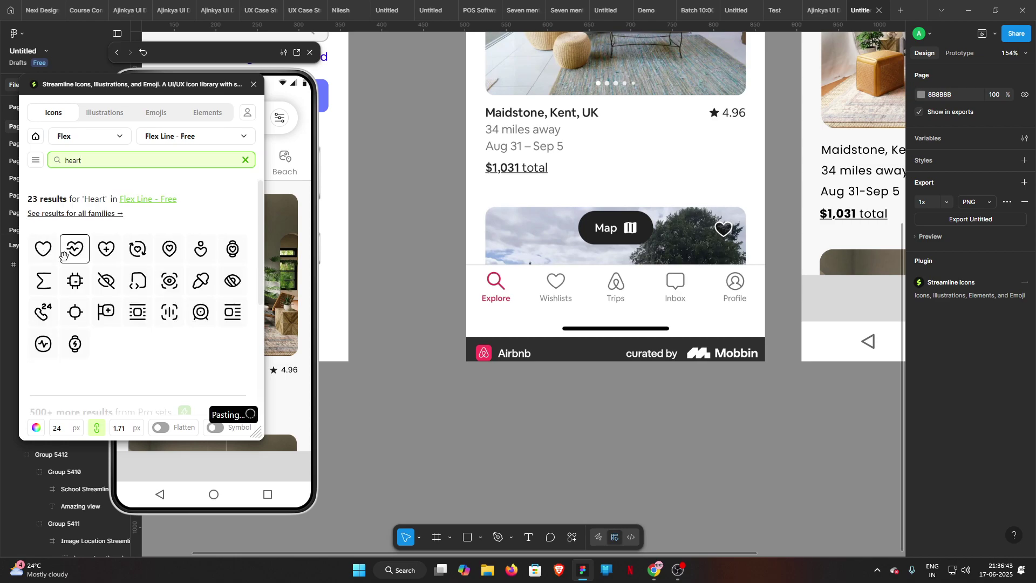
drag(511, 273, 554, 403)
click(653, 404)
- Search the Flex Line - Free set for "airbnb"
click(121, 160)
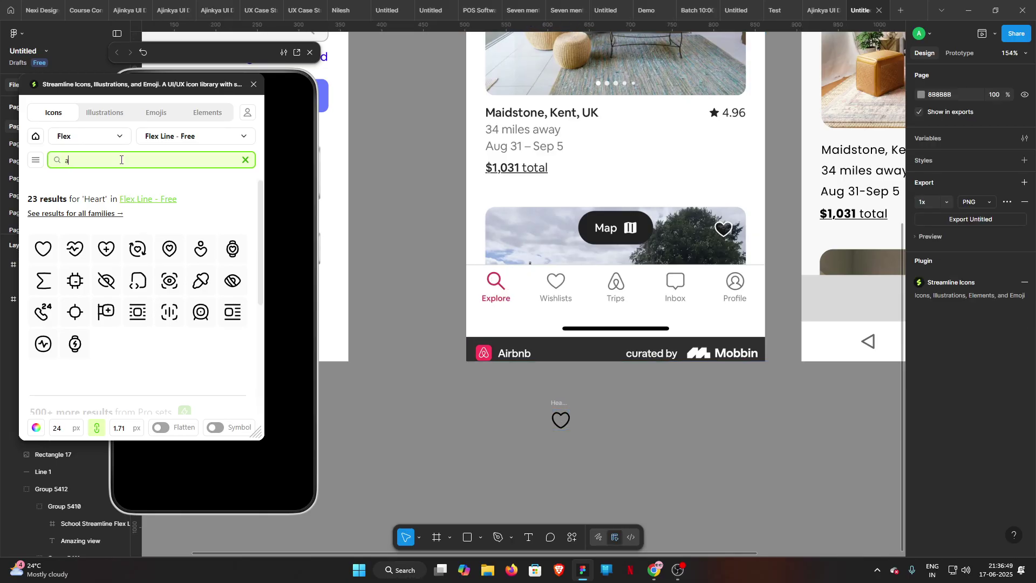
key(BackSpace)
text(irbin)
key(BackSpace)
text(nb)
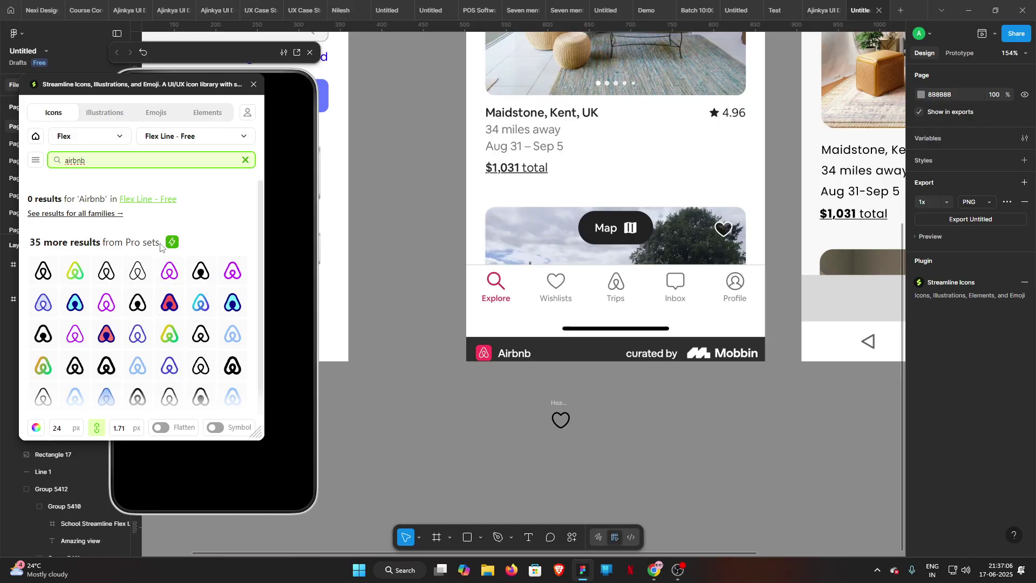
- Search all free icon families for "airbnb" and place the black outline Airbnb icon beside the heart icon
click(38, 137)
click(174, 135)
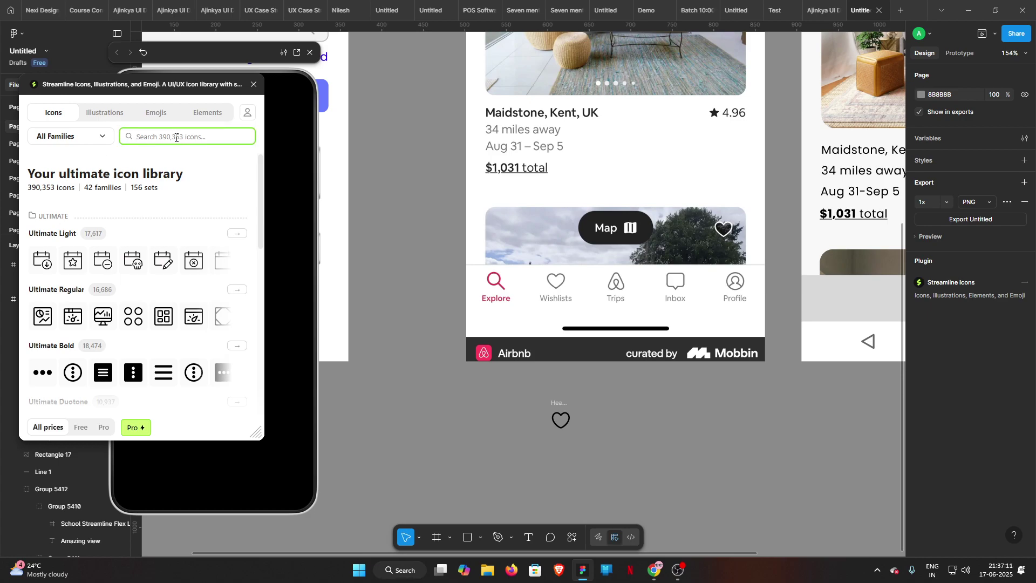
click(80, 427)
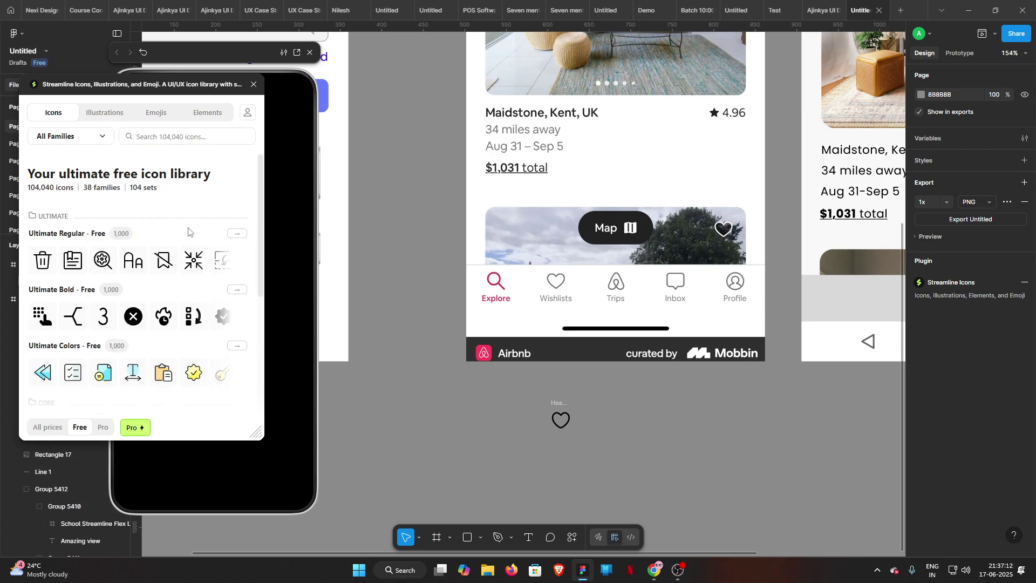
click(188, 137)
text(airbnb)
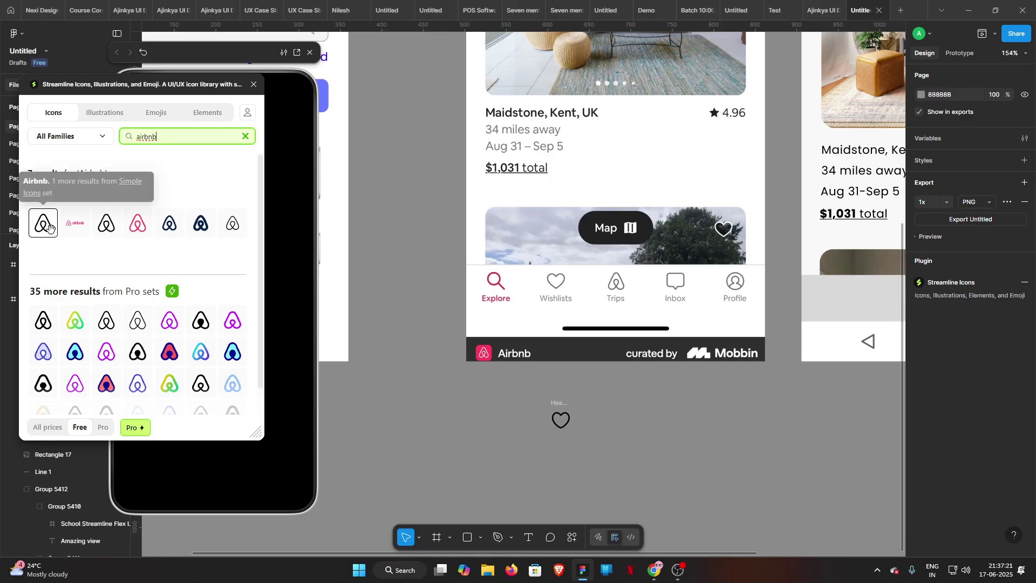
drag(49, 227, 597, 404)
click(648, 404)
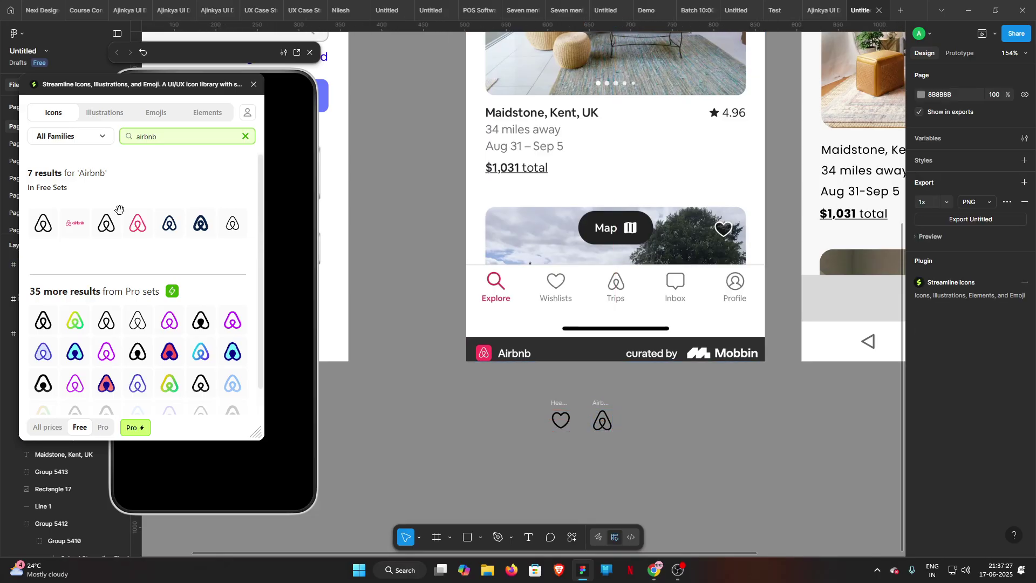
- Switch the icon family to Flex and search it for "Chat"
drag(181, 137, 107, 197)
click(92, 140)
click(70, 205)
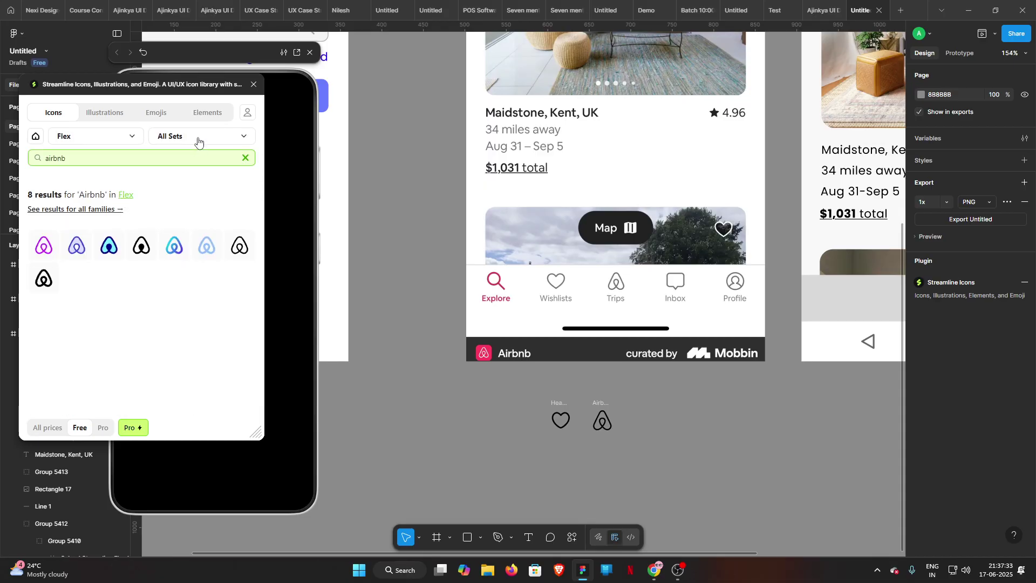
click(137, 160)
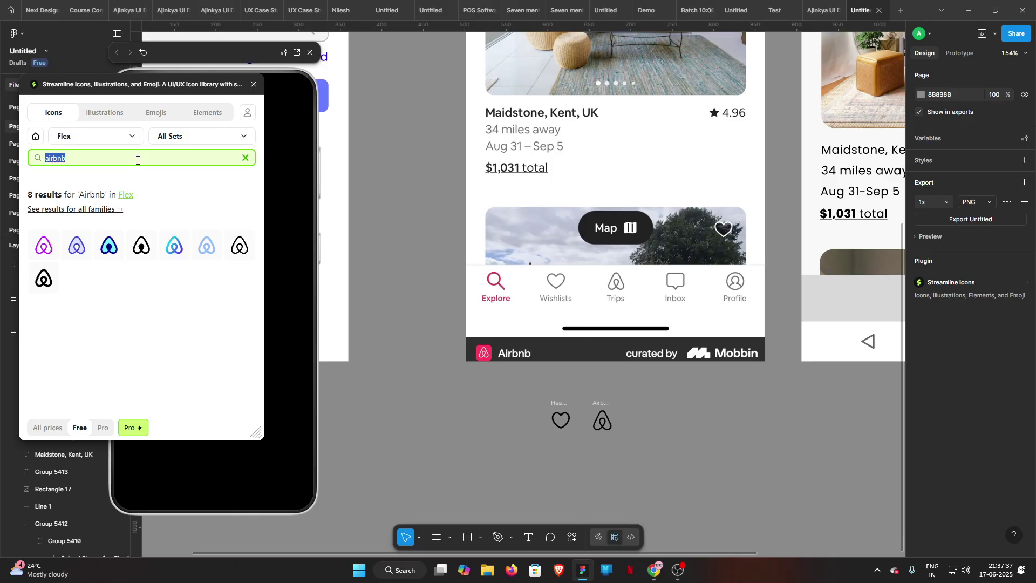
text(Chat)
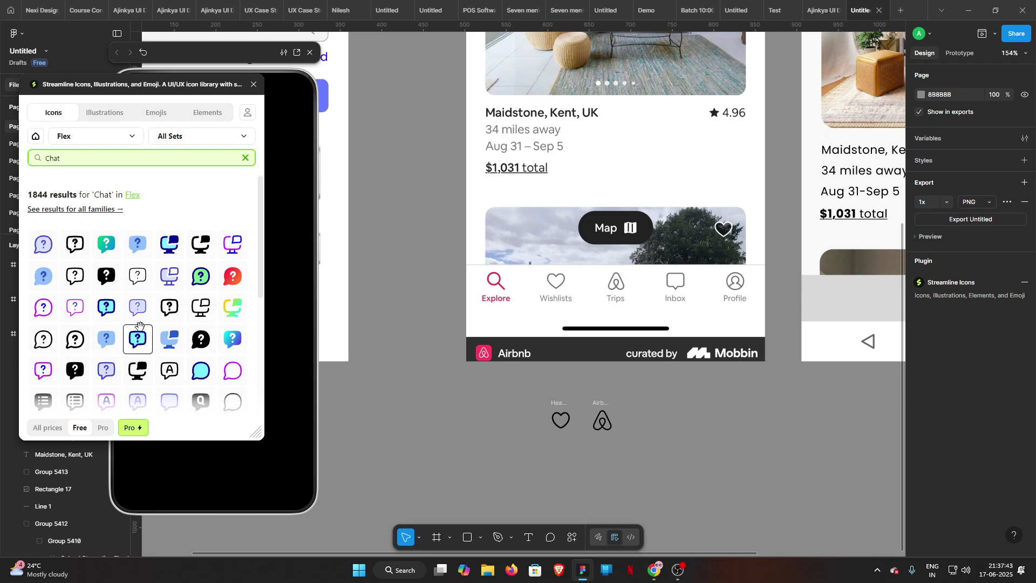
- Narrow the search to the Flex Line - Free set and place the Chat Bubble Text Square icon beside the Airbnb icon
scroll(118, 348, down, 2)
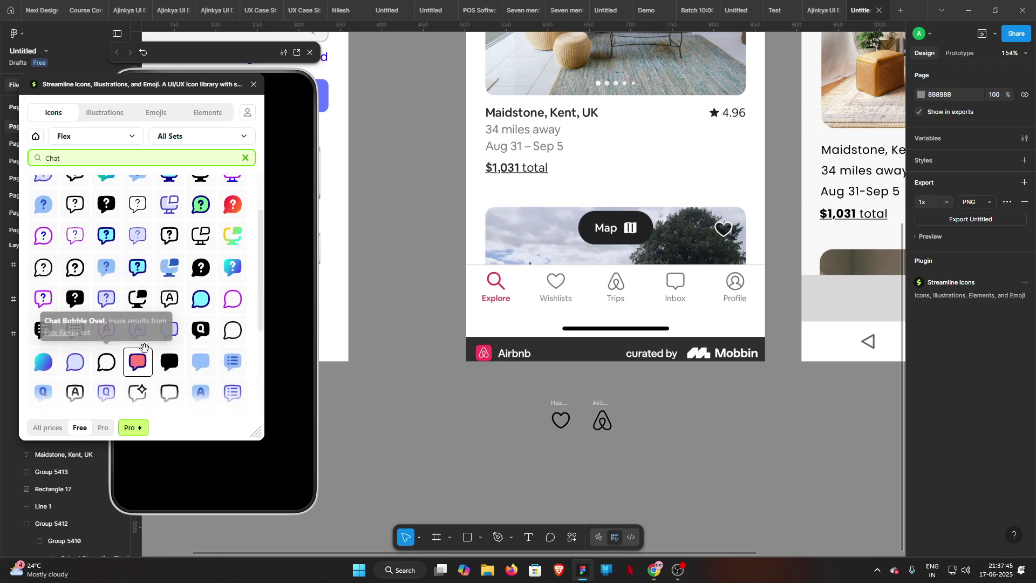
scroll(118, 348, up, 3)
click(195, 139)
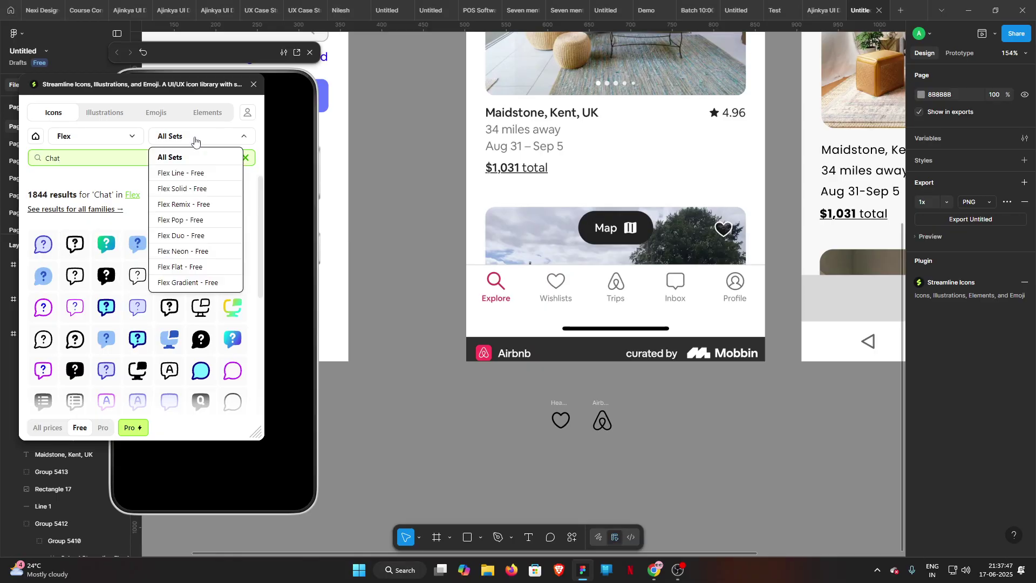
click(192, 173)
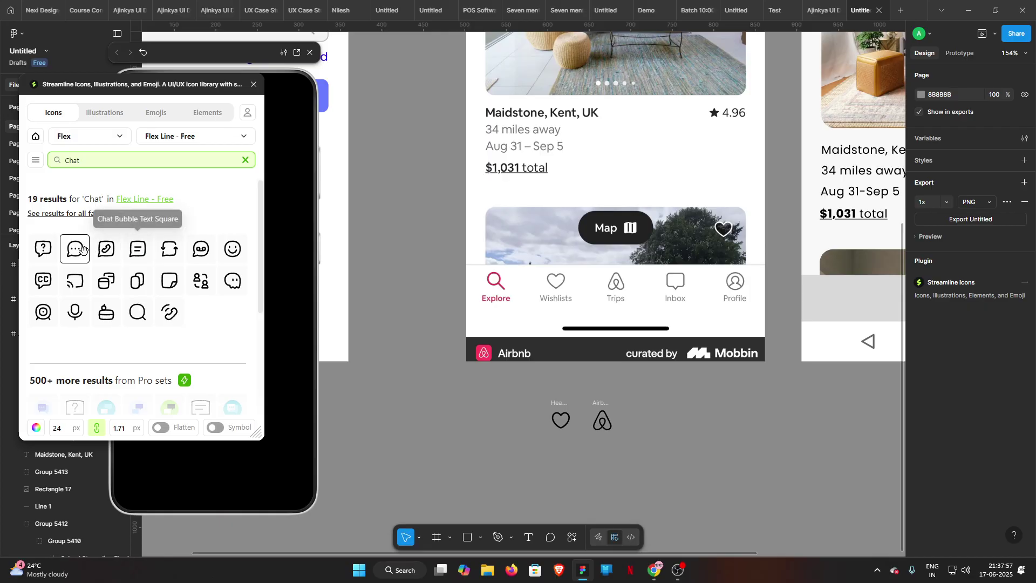
click(139, 250)
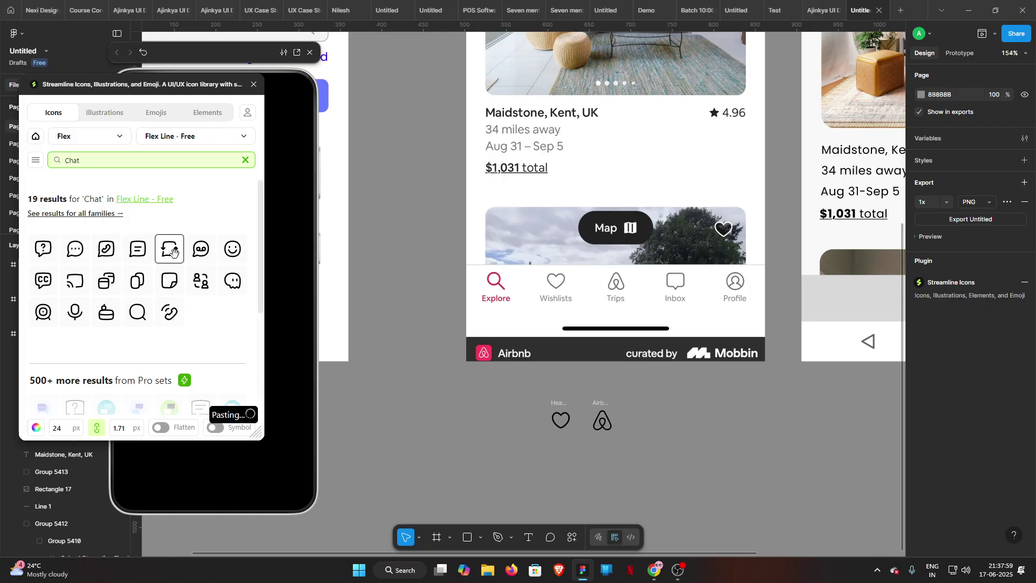
drag(517, 270, 655, 403)
- Search the Flex Line - Free set for "human" and place the circled user icon beside the chat icon
click(145, 161)
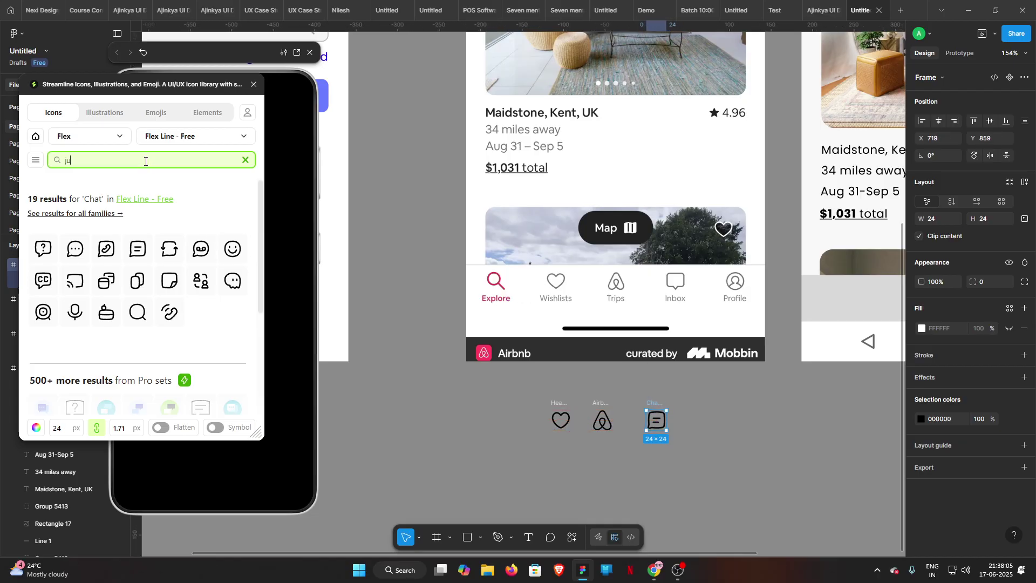
text(j)
key(BackSpace)
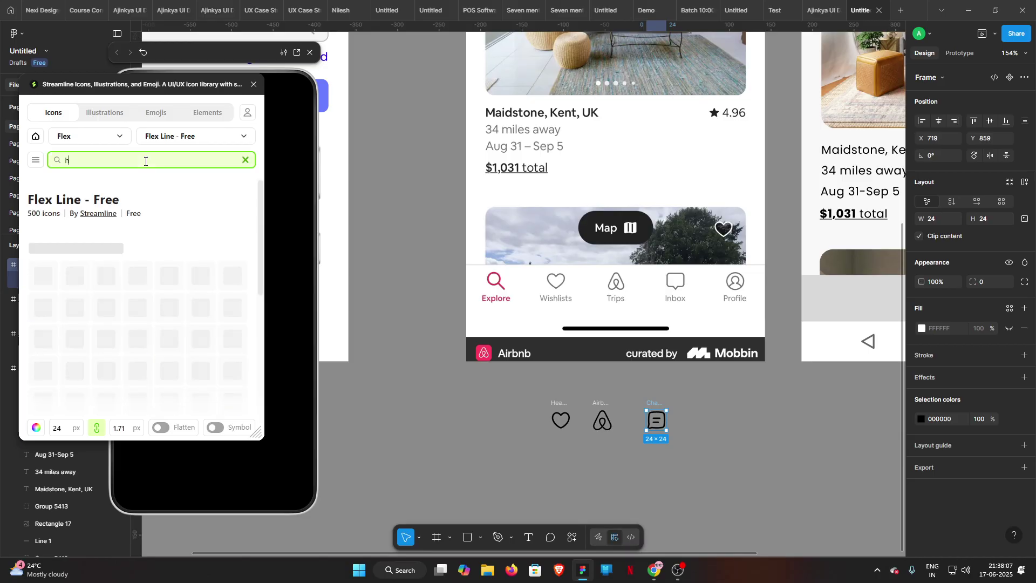
text(human)
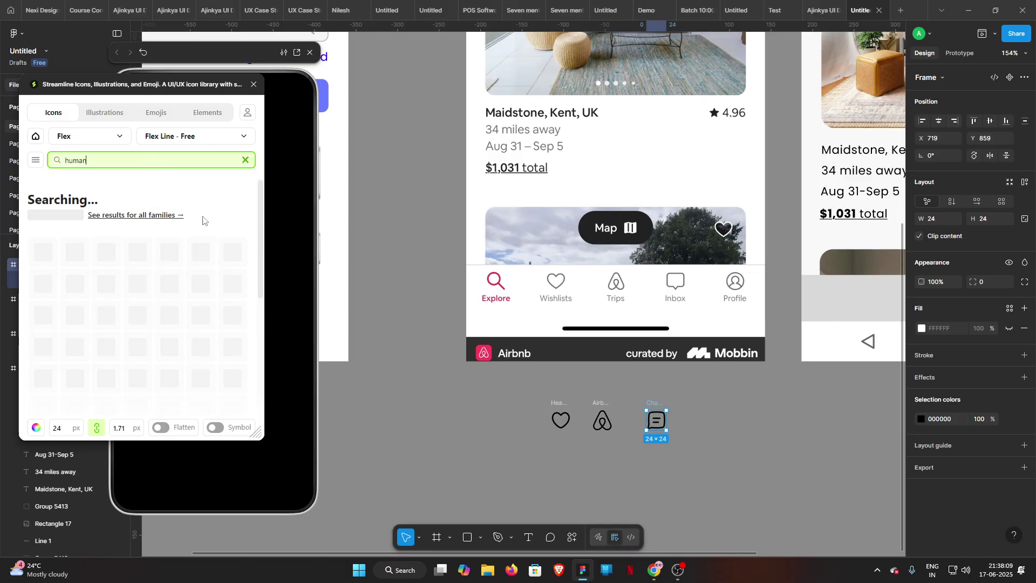
click(430, 398)
click(138, 249)
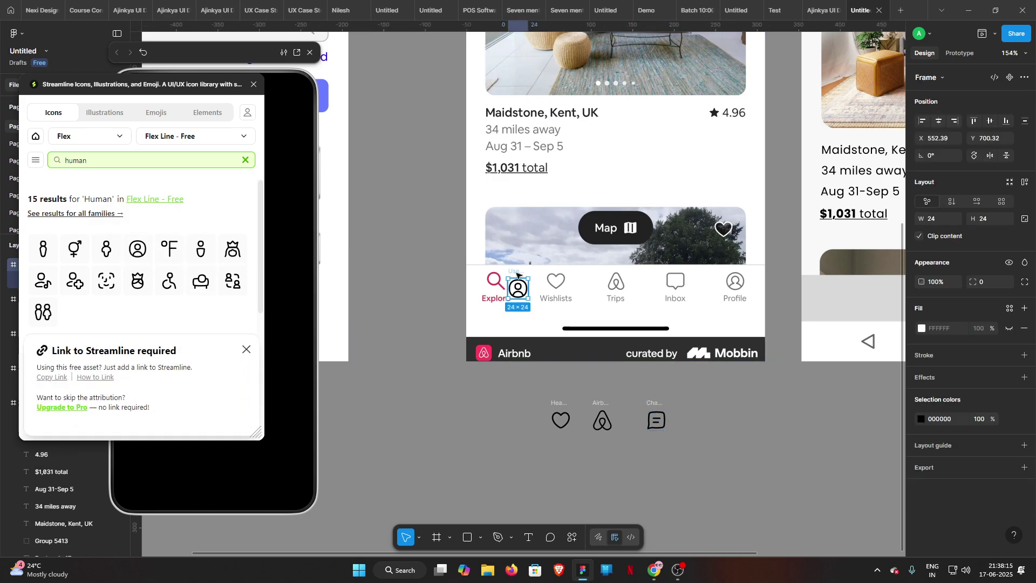
drag(517, 274, 709, 407)
- Search the Flex Line - Free set for "search"
double_click(161, 158)
text(search)
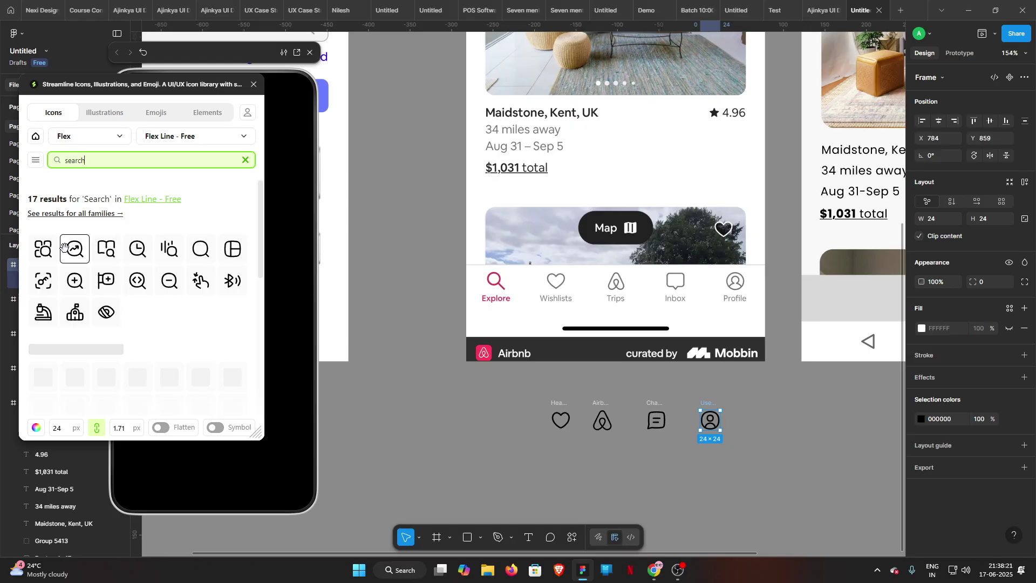
click(205, 252)
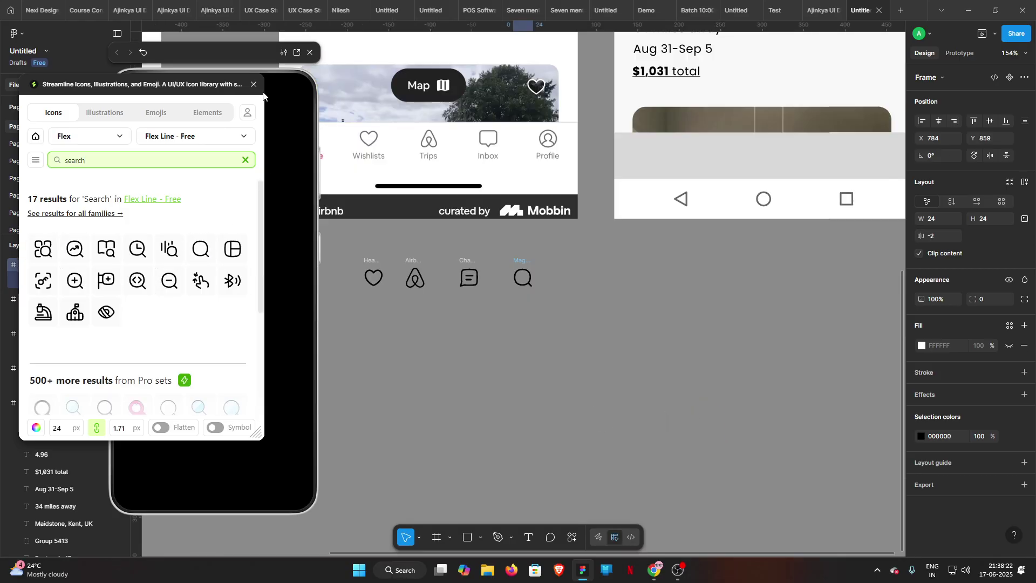
click(753, 301)
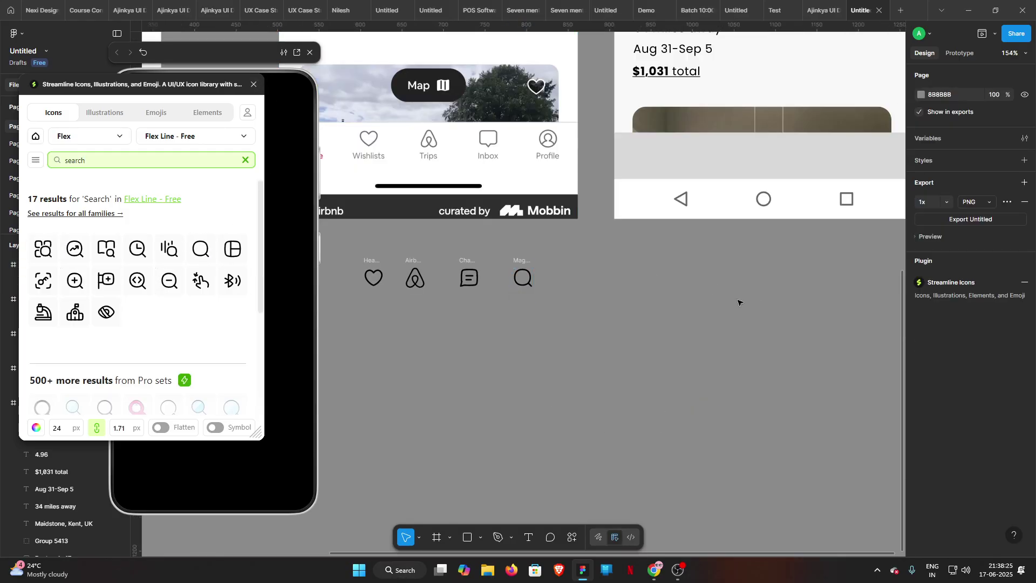
key(ctrl+z)
click(605, 334)
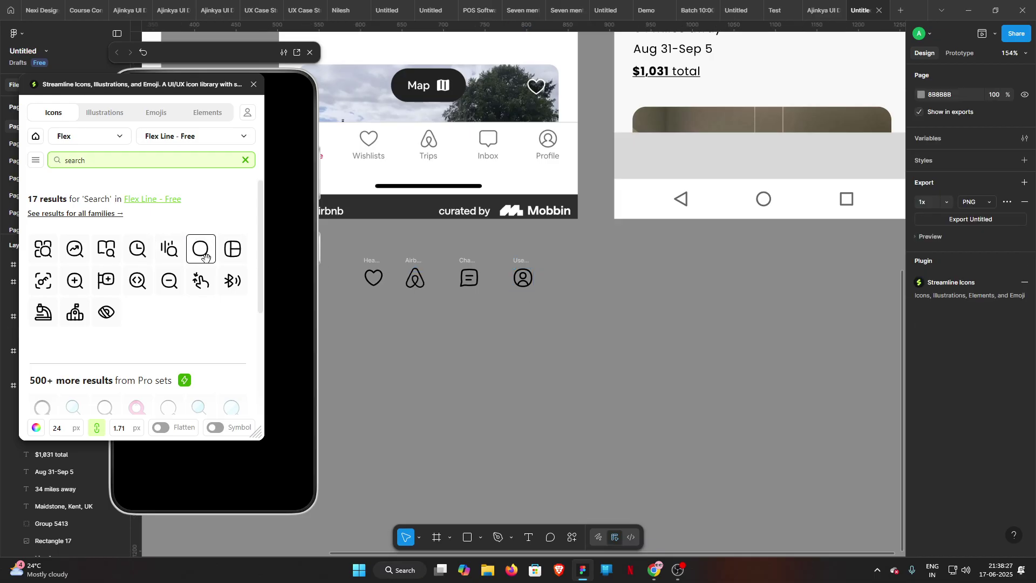
- Insert the plain magnifying glass icon onto the canvas with nothing selected and close the icon plugin
click(204, 254)
click(608, 345)
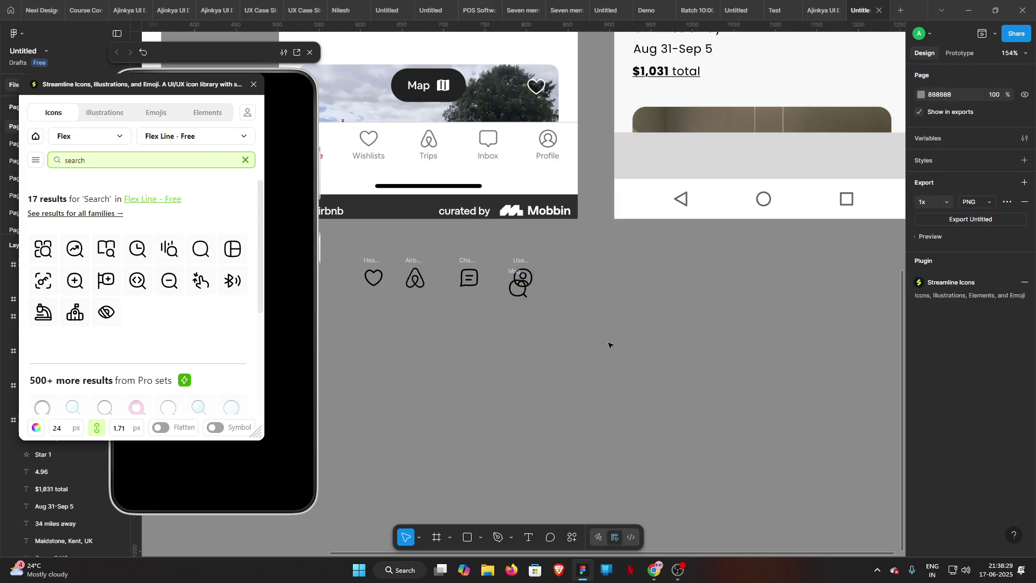
click(254, 85)
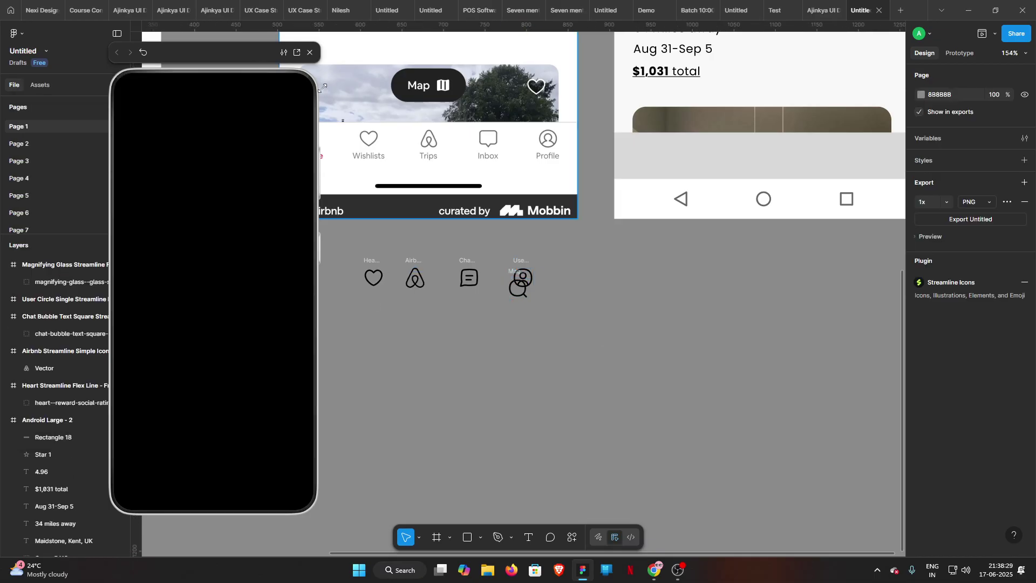
scroll(689, 196, up, 2)
click(688, 198)
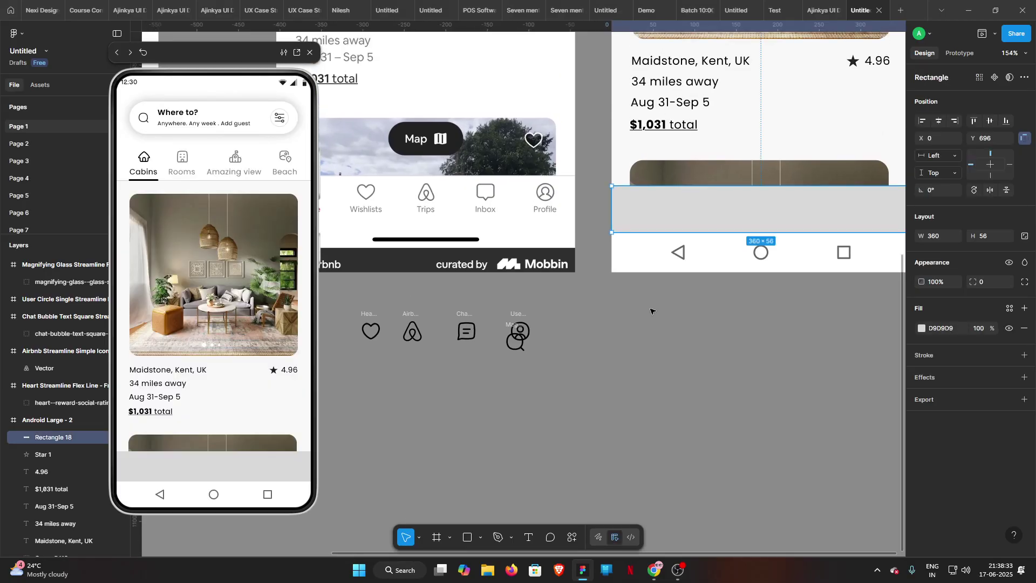
click(650, 309)
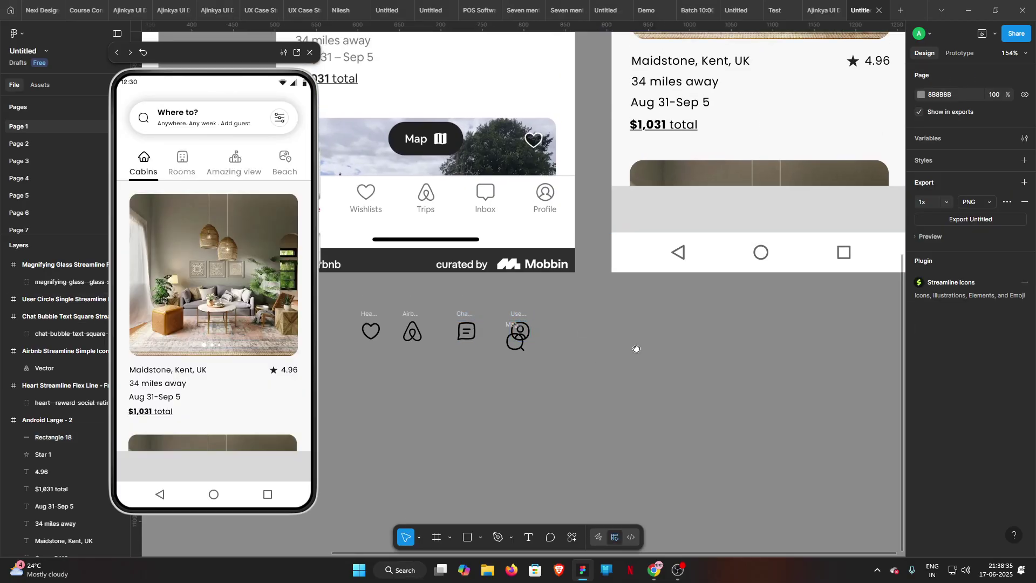
- Add an "Explore" text label on the canvas below the row of icons
drag(630, 347, 749, 367)
click(530, 537)
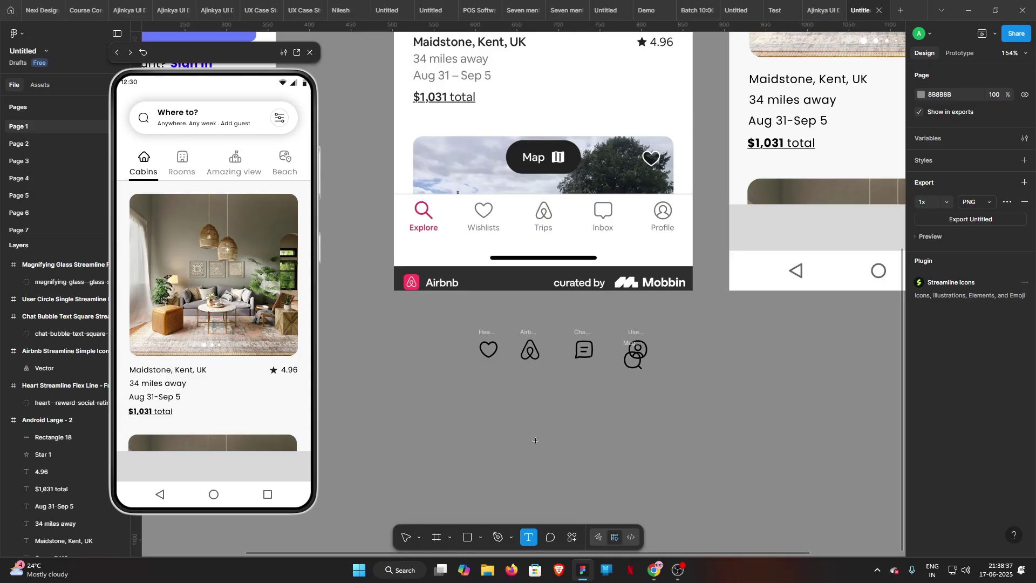
click(487, 421)
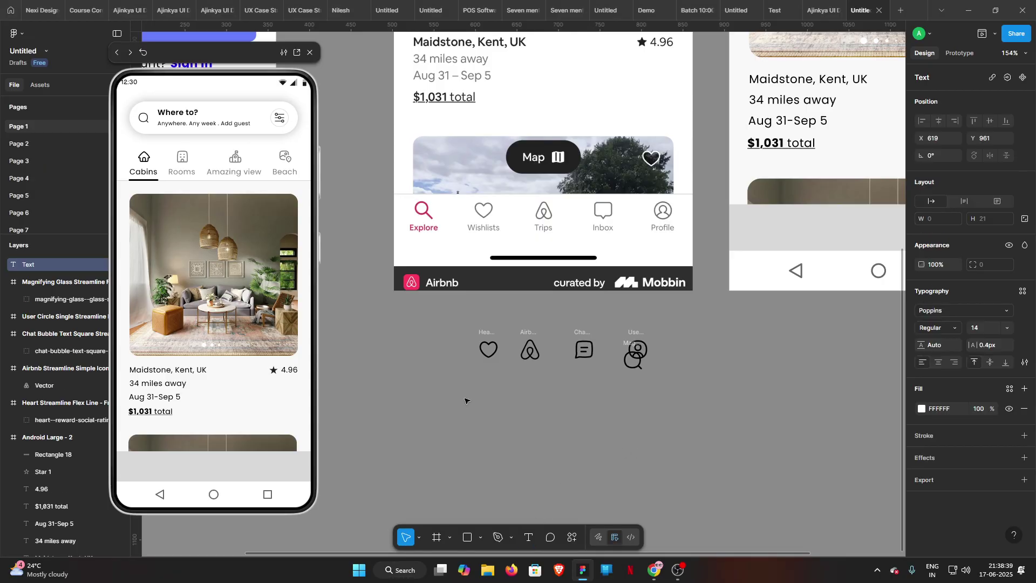
text(Explore)
key(Escape)
- Duplicate the Explore label to its right and change the copy's text to "Wishlists"
key(ctrl+d)
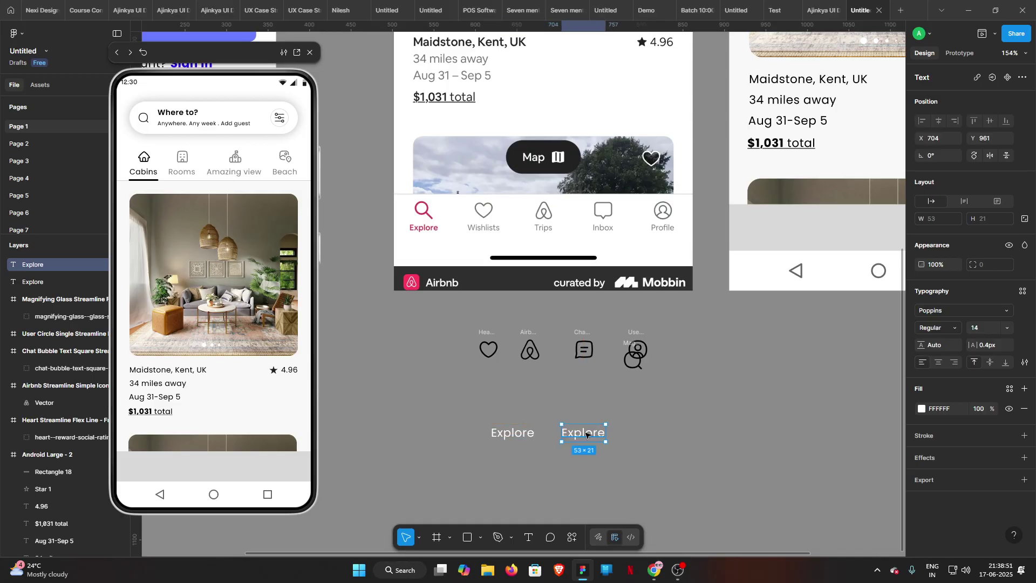
key(Return)
text(Wish)
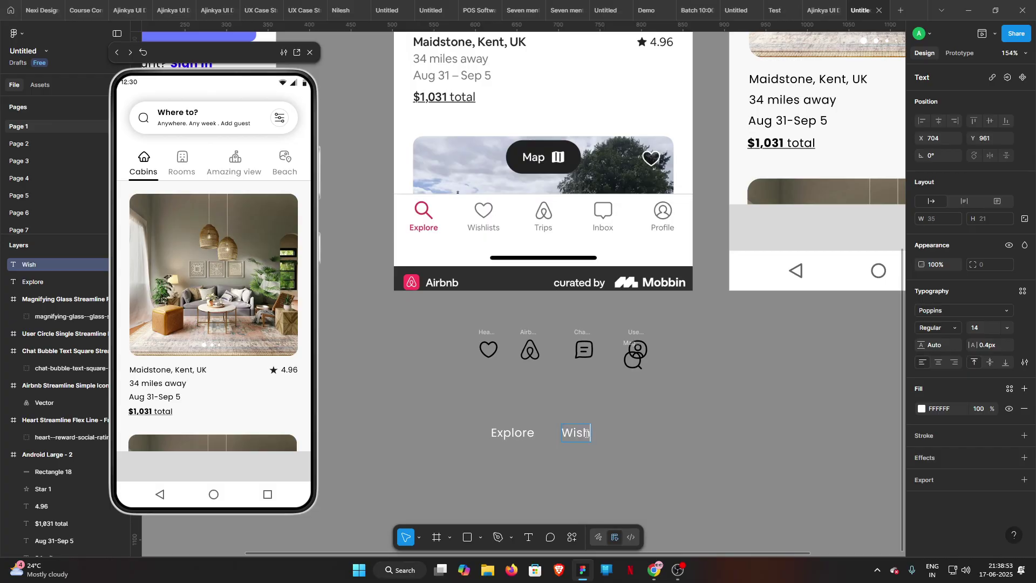
text(liste)
key(BackSpace)
text(s)
key(Escape)
- Copy the Wishlists label to its right and change the copy's text to "Trips"
drag(598, 434, 670, 430)
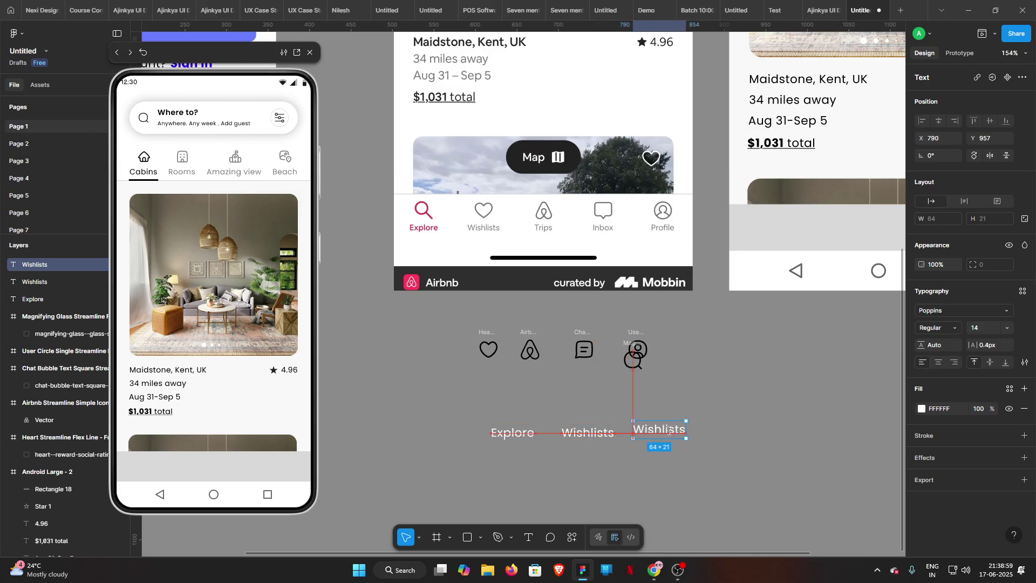
double_click(670, 430)
text(Trips)
key(Escape)
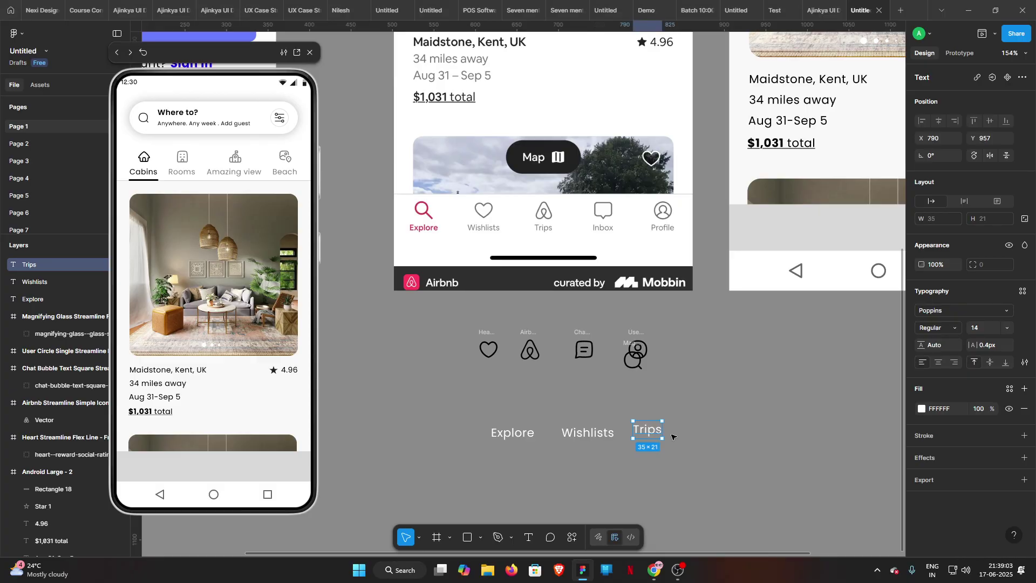
- Make two further label copies to the right of Trips, reading "Inbox" and "Profile"
drag(660, 432, 707, 430)
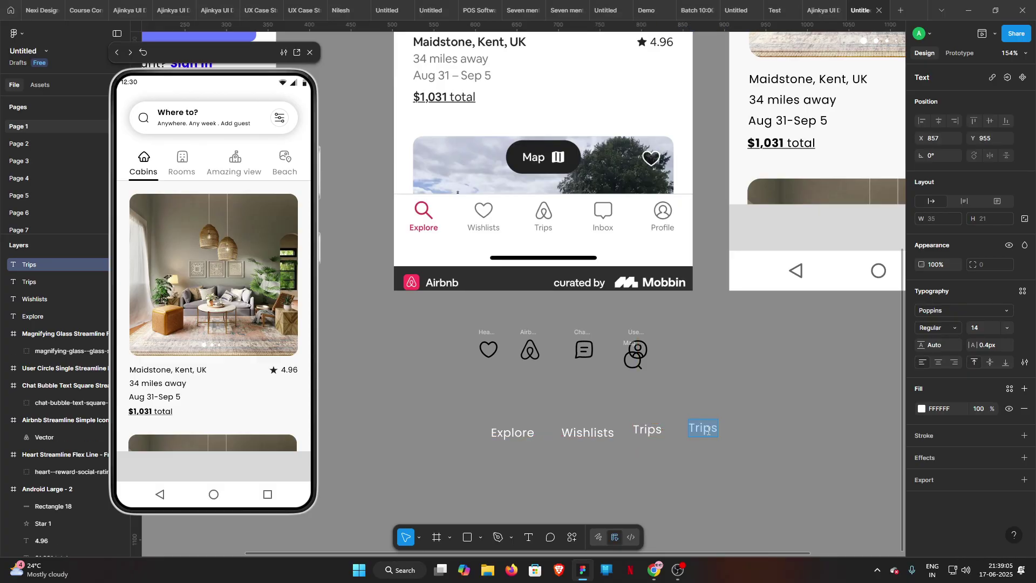
text(Inbox)
key(Escape)
drag(710, 432, 775, 432)
double_click(775, 432)
text(Profile)
key(Escape)
- Align the five navigation labels on their vertical centres and distribute their horizontal spacing evenly
drag(479, 397, 799, 447)
click(991, 120)
click(1025, 122)
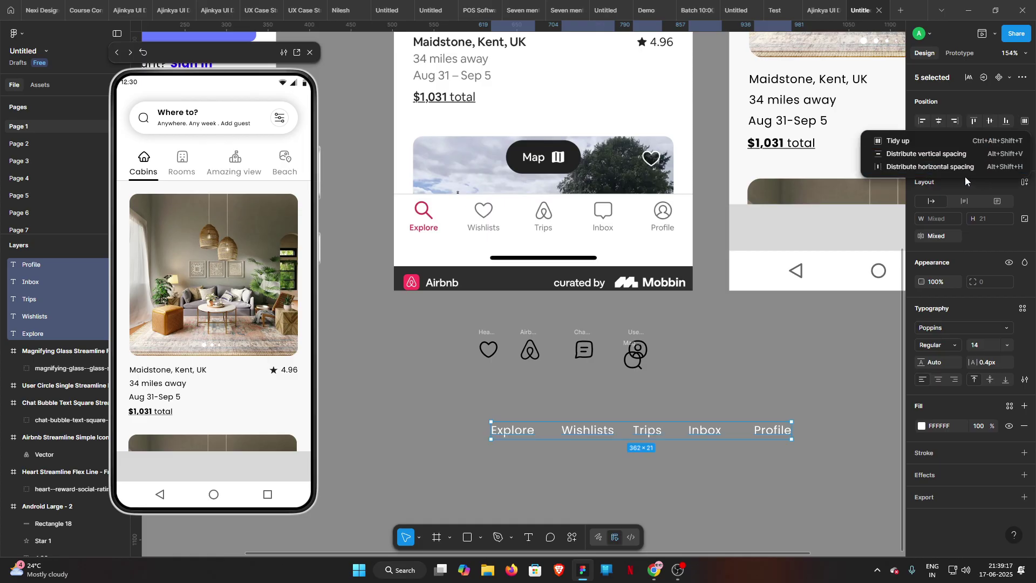
click(955, 168)
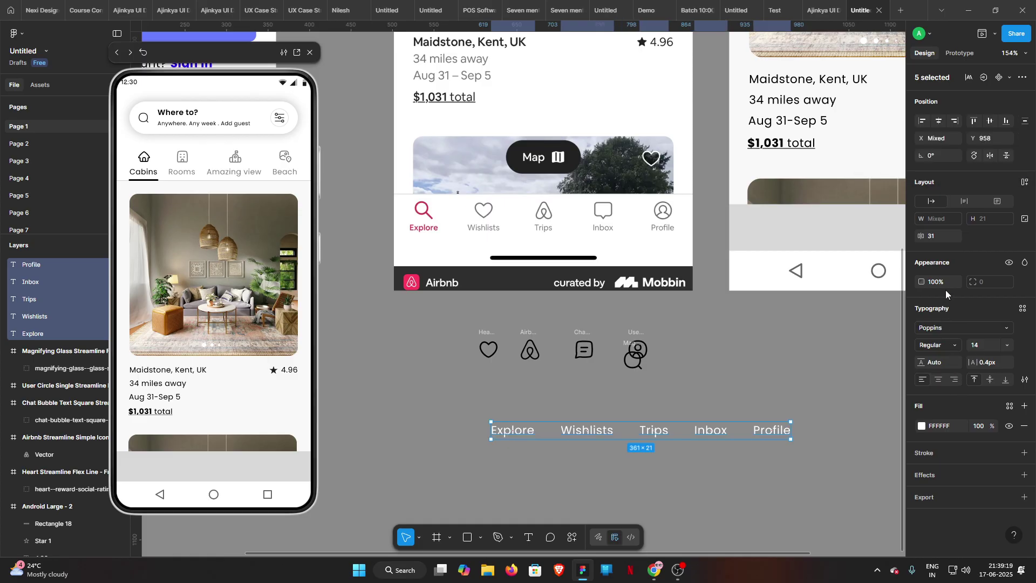
- Change the fill colour of the five navigation labels to black, 000000
click(922, 427)
drag(806, 365, 682, 510)
click(723, 393)
drag(726, 391, 711, 376)
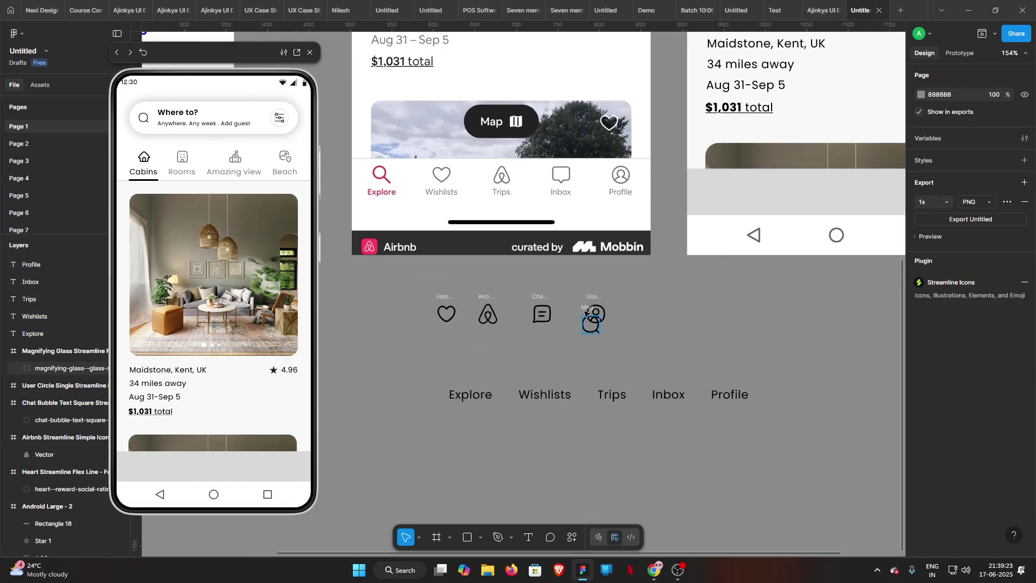
- Move the magnifying glass, heart, Airbnb, chat and user icons above the Explore, Wishlists, Trips, Inbox and Profile labels respectively
drag(588, 313, 462, 356)
drag(443, 297, 541, 359)
drag(495, 299, 620, 362)
drag(551, 309, 677, 372)
click(597, 314)
drag(596, 314, 730, 376)
- Align the tops of all five navigation icons and nudge them down 3 px towards the labels
shift+click(665, 357)
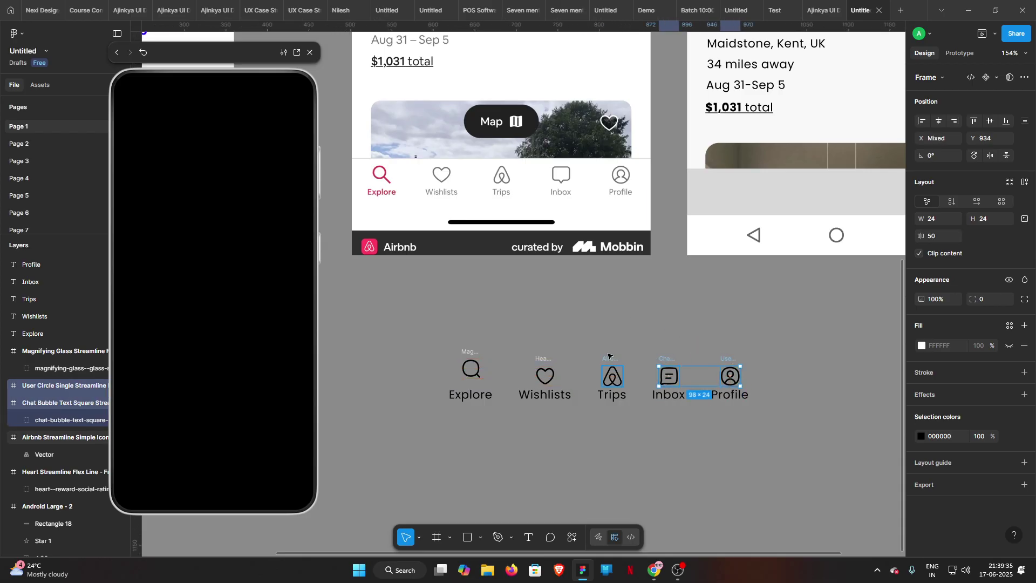
shift+click(611, 358)
shift+click(543, 359)
shift+click(469, 352)
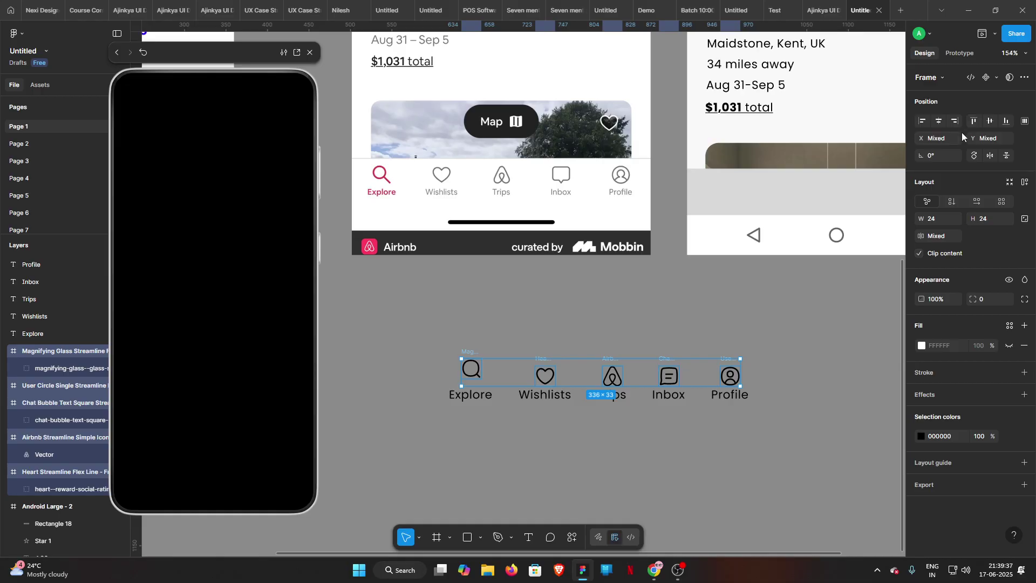
click(974, 120)
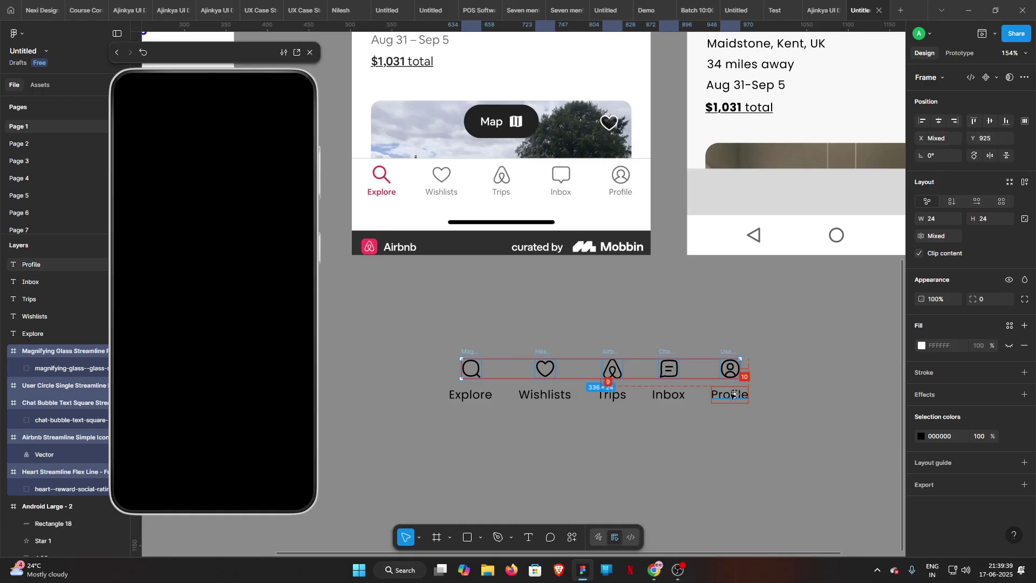
key(Down)
key(Down)
key(Down)
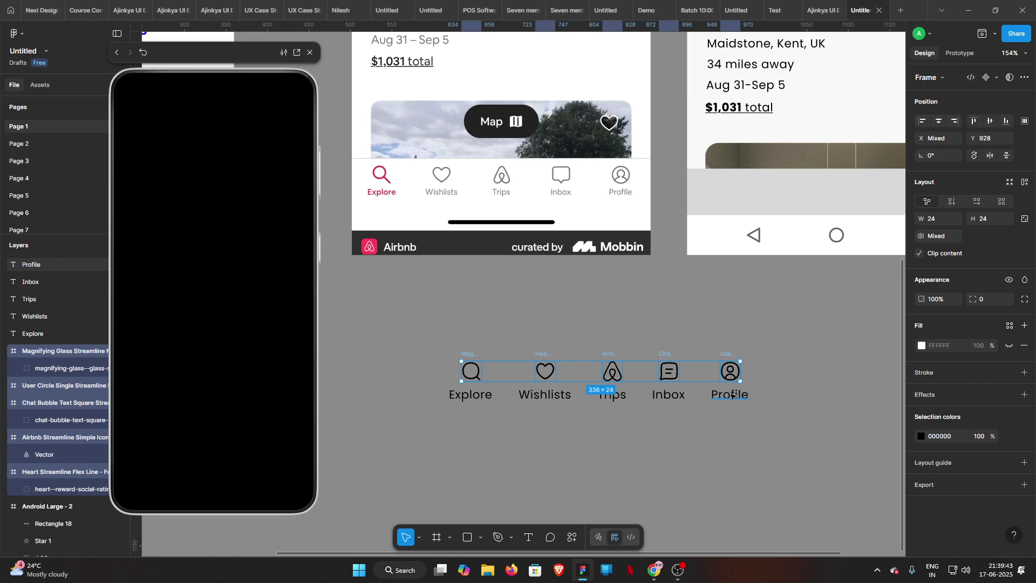
- Set the font size of the five navigation labels to 12
click(732, 396)
shift+click(668, 396)
shift+click(618, 396)
shift+click(539, 397)
shift+click(470, 397)
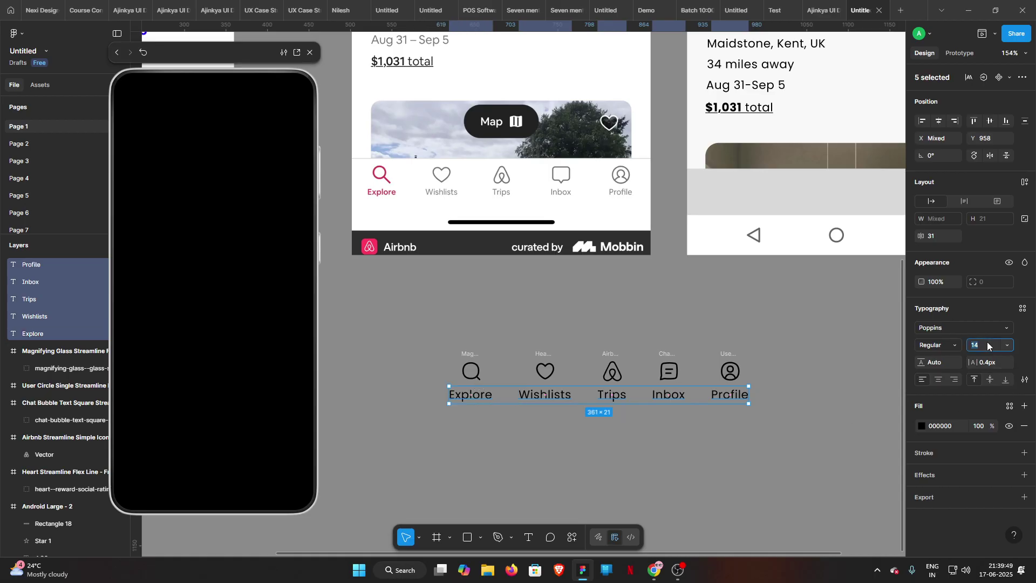
text(12)
key(Return)
click(660, 477)
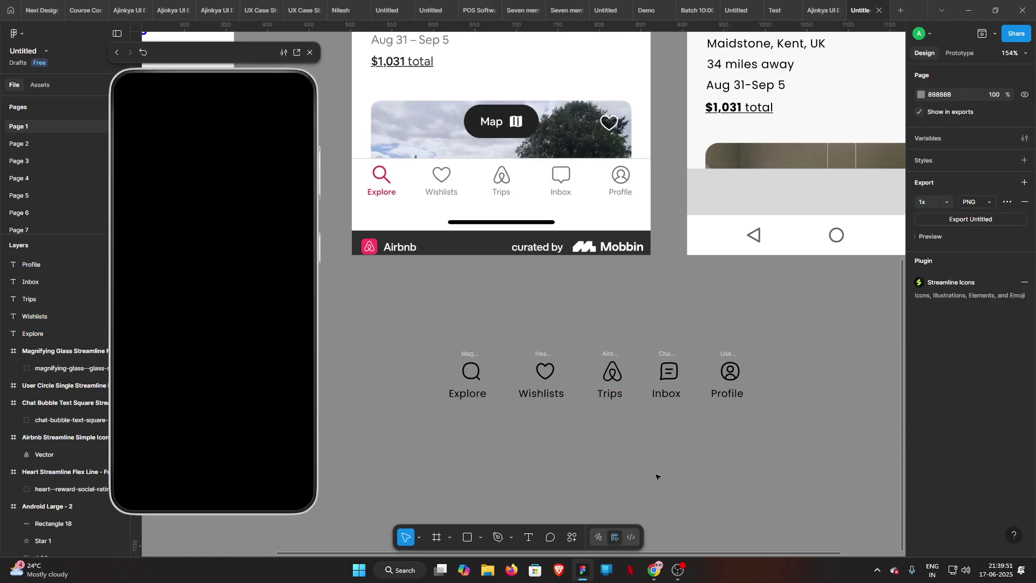
- Nudge the Wishlists label right to X 708 so it is centred under the heart icon
click(541, 393)
key(Right)
key(Right)
key(Right)
key(Right)
key(Right)
key(Right)
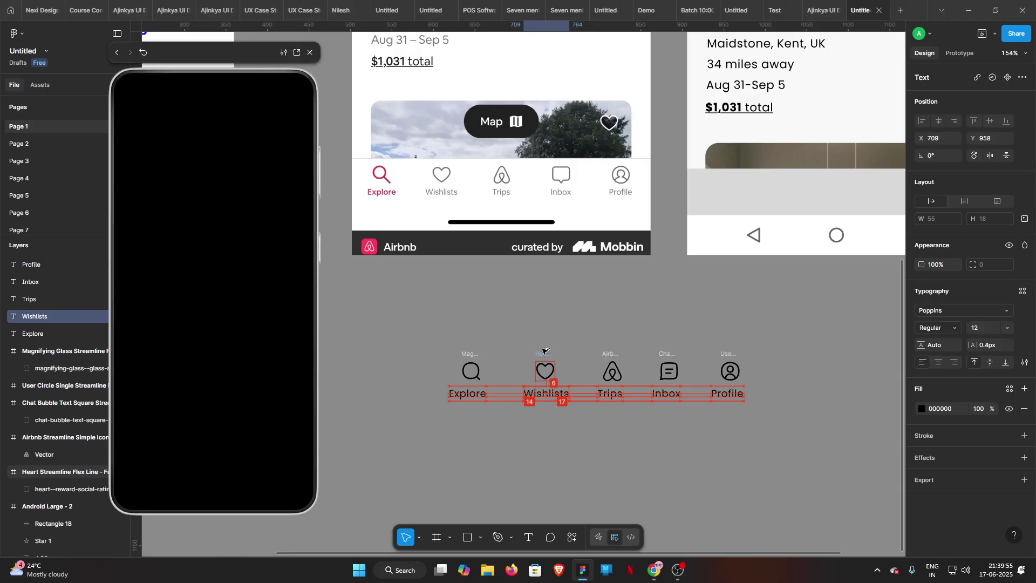
key(Left)
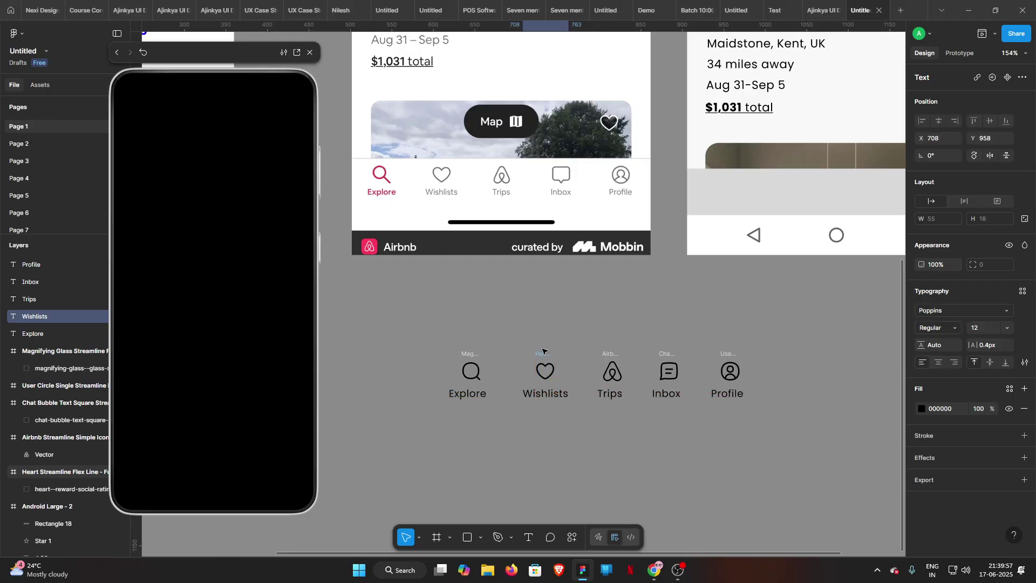
- Nudge the Explore label right to X 624 so it is centred under the magnifying glass
click(467, 393)
key(Right)
key(Right)
key(Right)
key(Right)
key(Right)
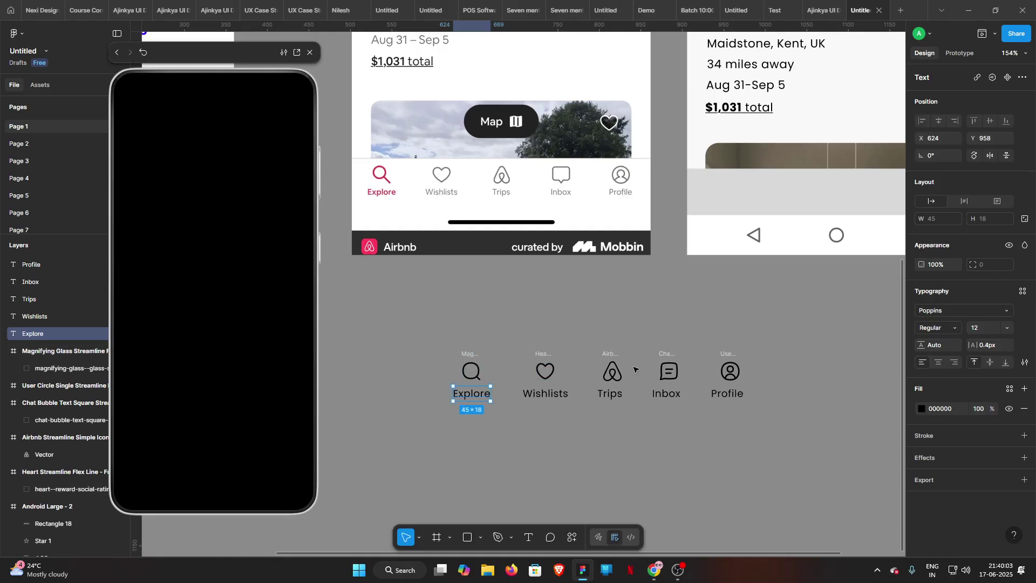
- Nudge the Airbnb icon 3 px left to X 801, centring it above the Trips label
click(613, 353)
key(Left)
key(Left)
key(Left)
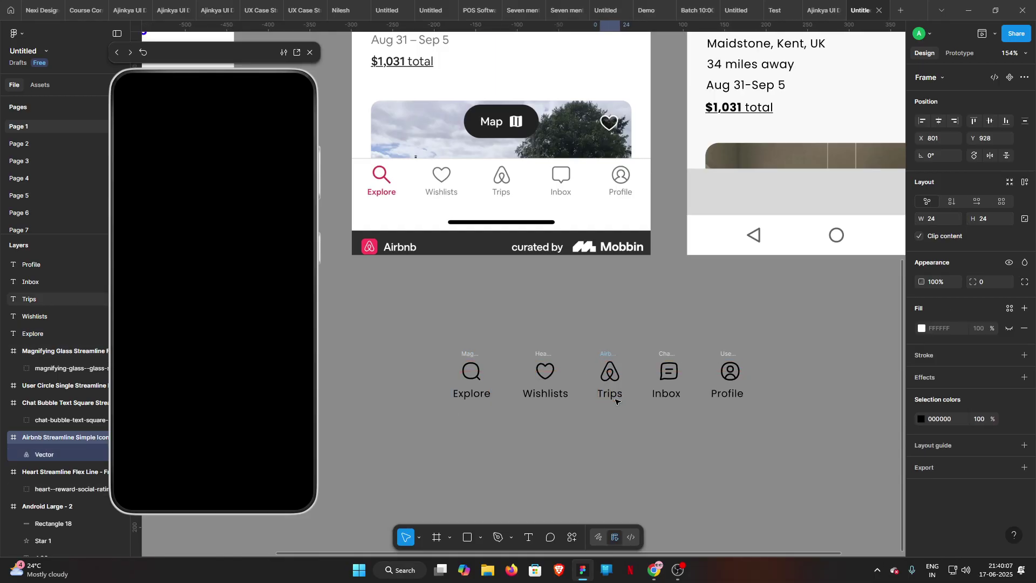
- Nudge the Inbox label 3 px right to X 867, centring it under the chat icon
click(662, 394)
key(Right)
key(Right)
key(Right)
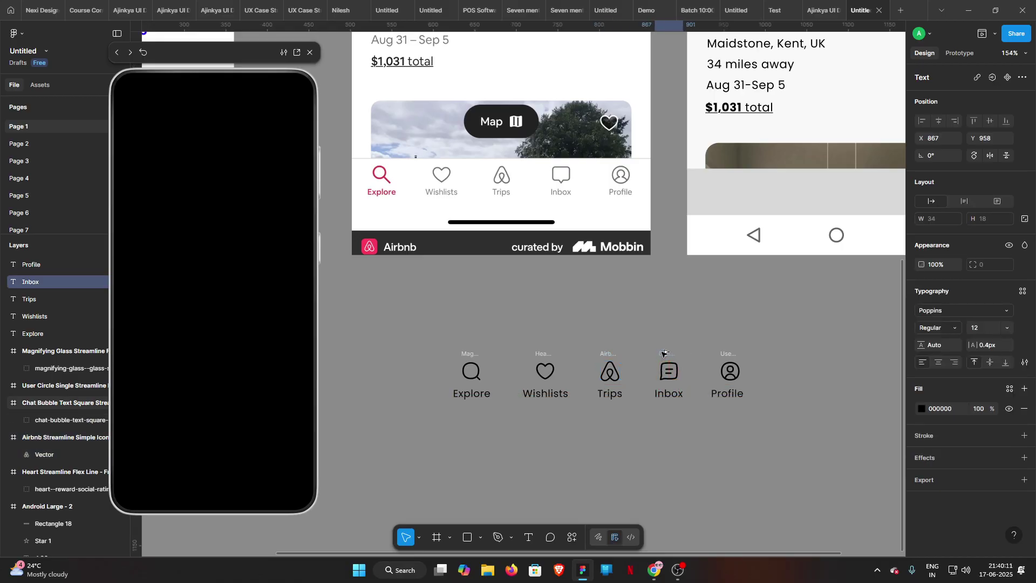
- Nudge the Profile label right to X 938 under the user icon and group the label with that icon
click(727, 396)
key(Right)
key(Right)
key(Right)
key(Right)
key(Left)
shift+click(727, 354)
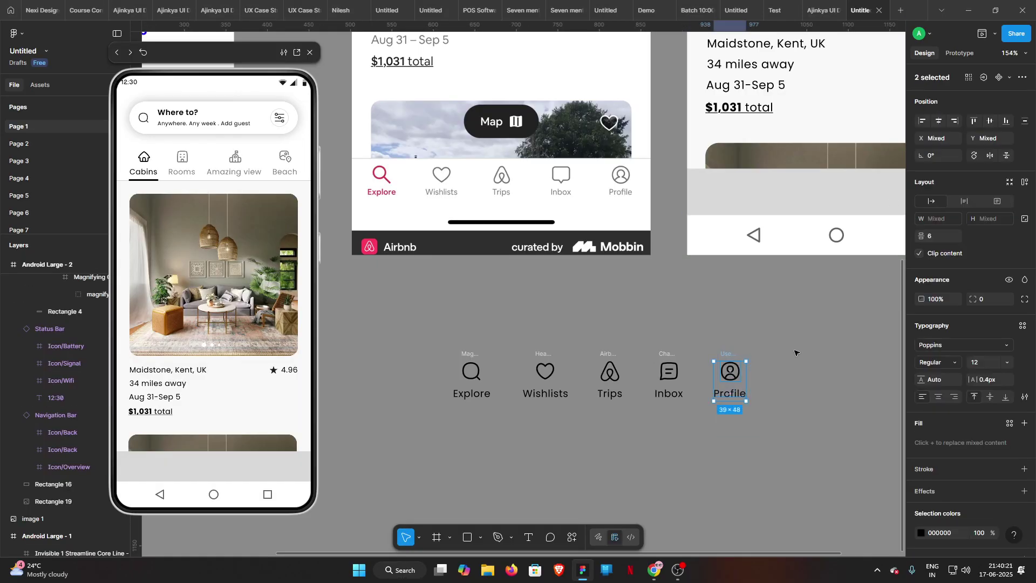
key(ctrl+g)
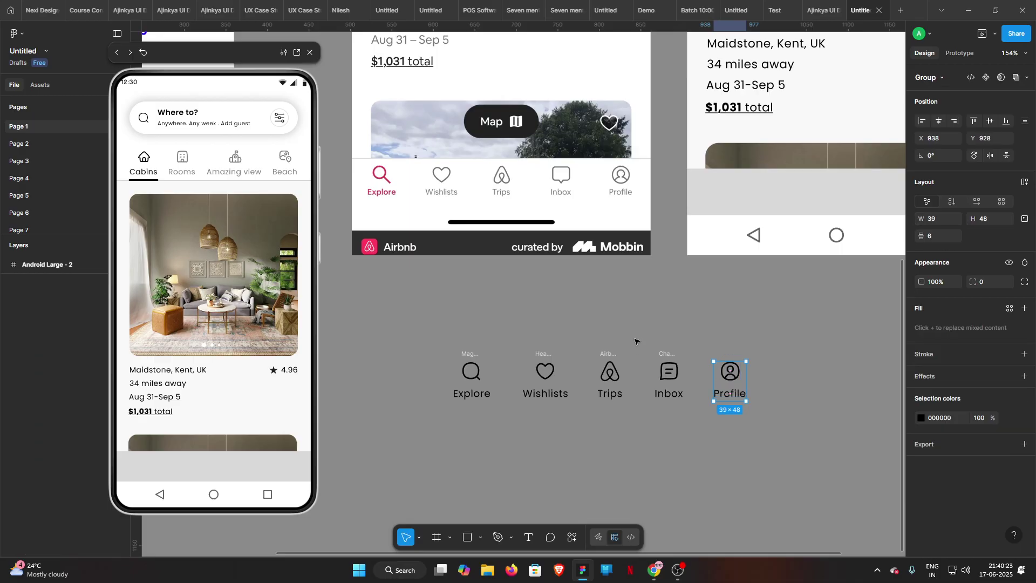
- Group each of the Inbox, Trips, Wishlists and Explore labels with the icon above it
drag(635, 338, 684, 426)
key(ctrl+g)
drag(583, 342, 621, 415)
key(ctrl+g)
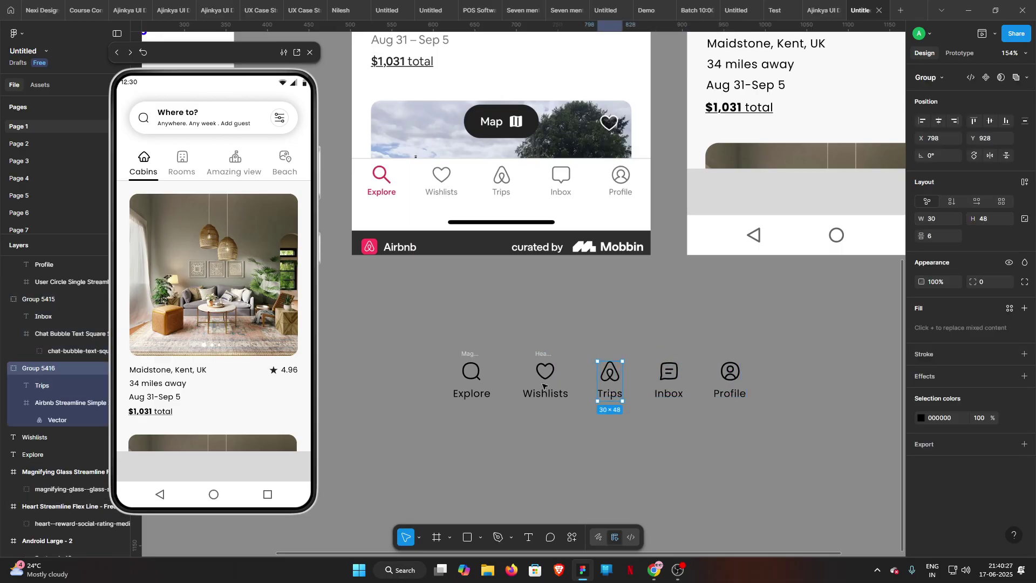
drag(519, 332, 569, 420)
key(ctrl+g)
drag(451, 339, 491, 414)
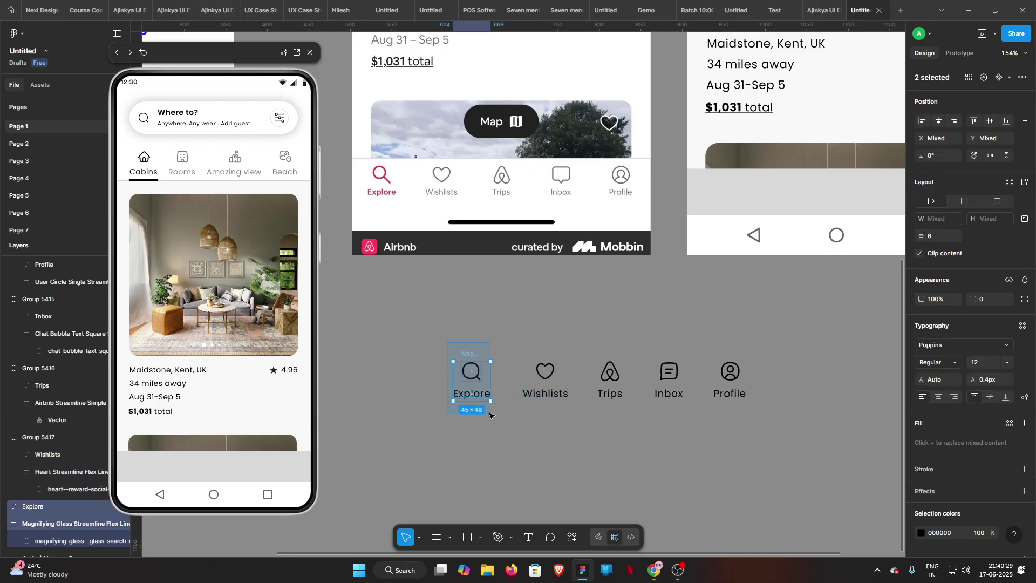
key(ctrl+g)
- Space the five icon-and-label groups evenly and move them onto the grey bar in the Android Large - 2 frame at Y 704
shift+click(566, 375)
shift+click(610, 378)
shift+click(670, 377)
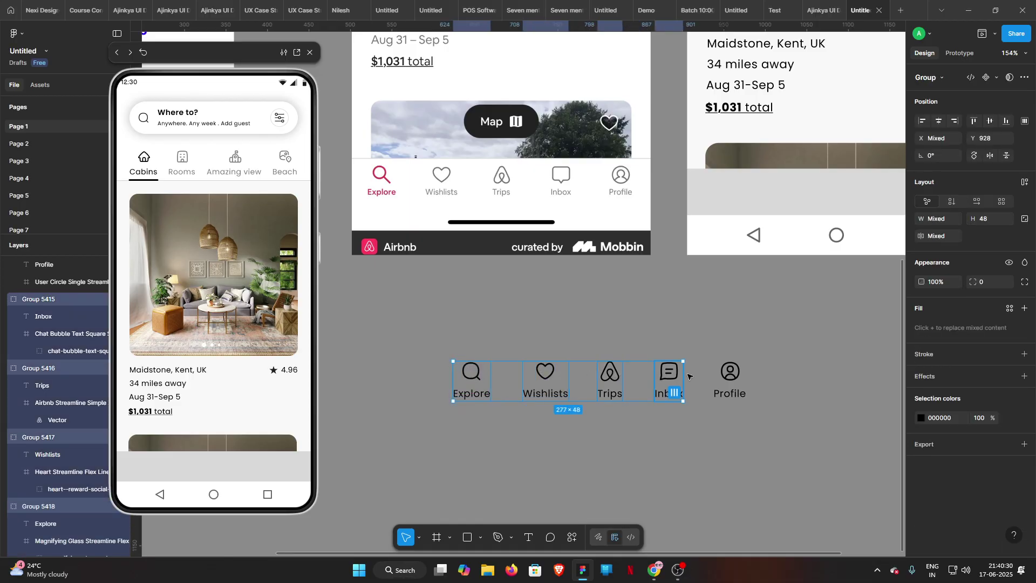
shift+click(719, 382)
click(739, 392)
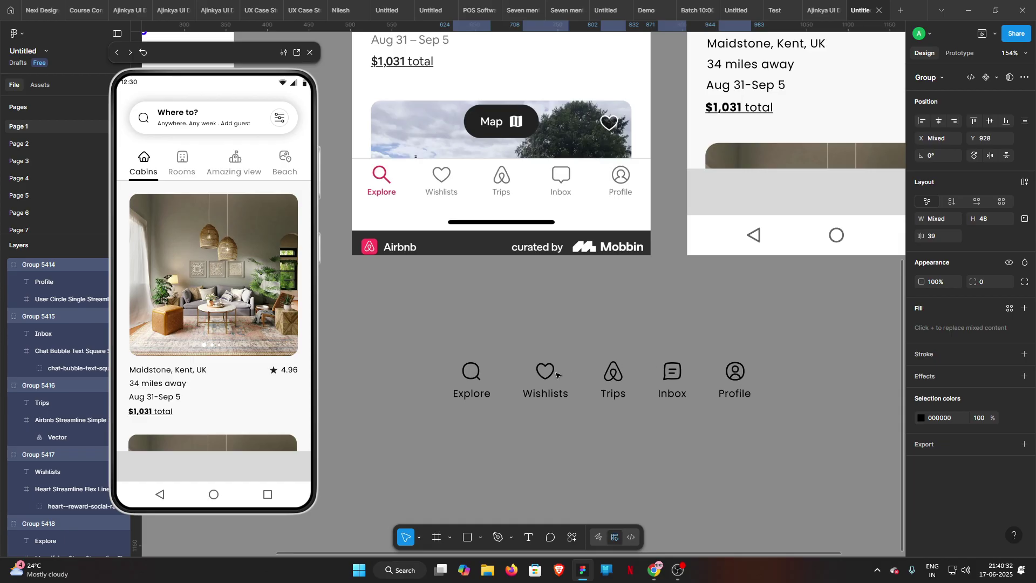
drag(608, 378, 672, 190)
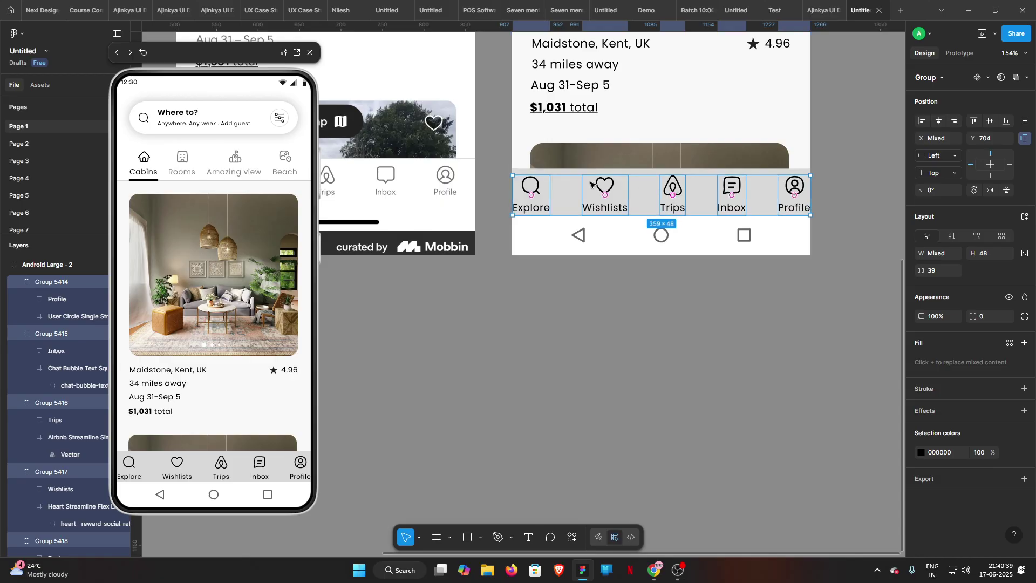
- Resize all five navigation icons to 20 × 20
double_click(538, 189)
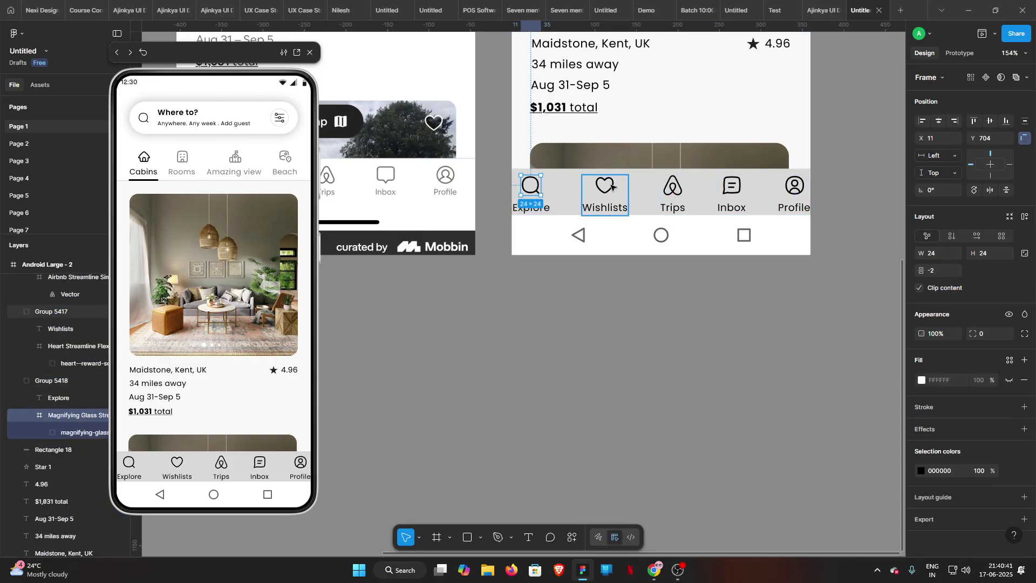
shift+click(607, 186)
shift+click(673, 186)
shift+click(725, 186)
shift+click(795, 186)
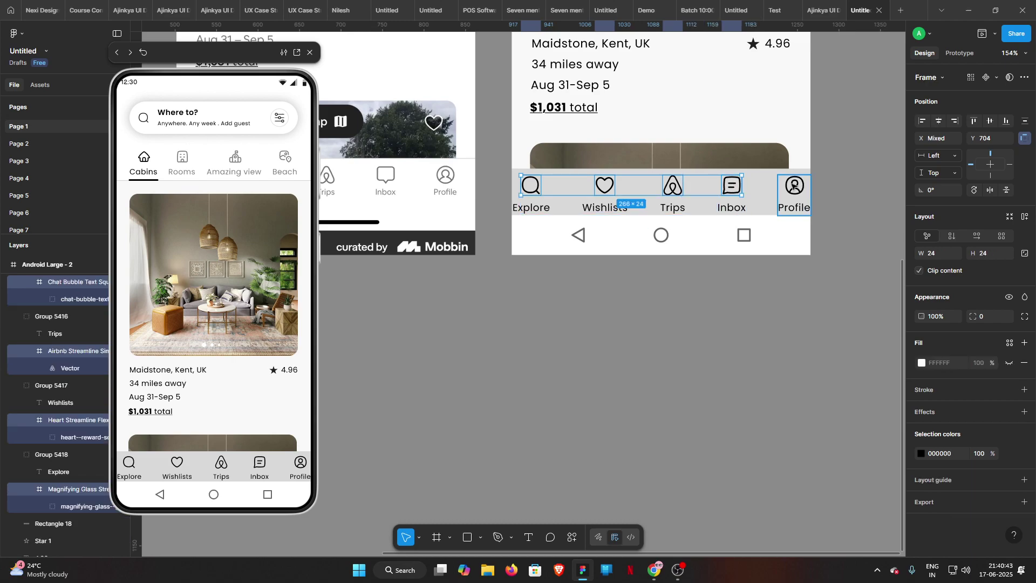
click(989, 252)
text(20)
key(Return)
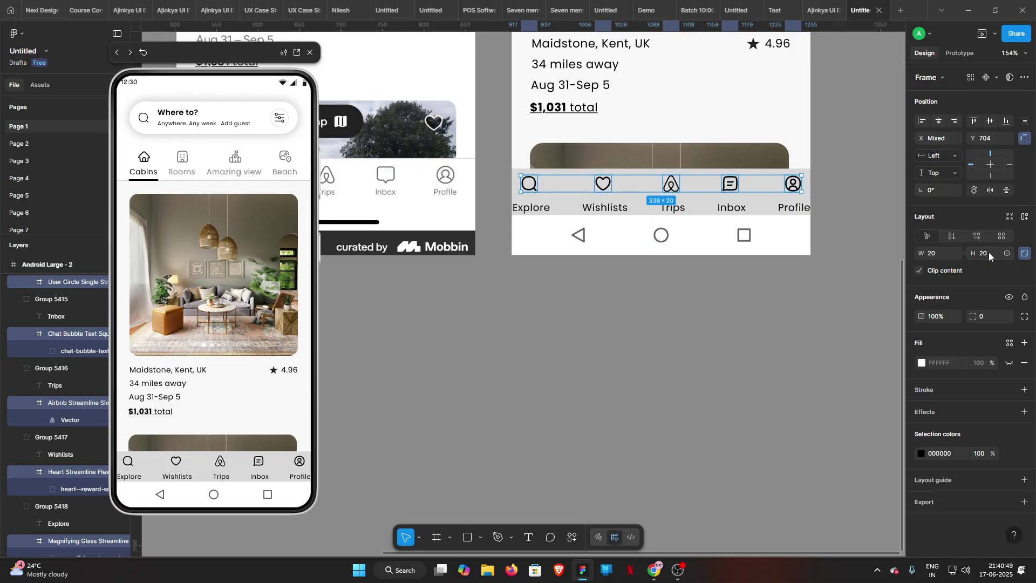
click(771, 294)
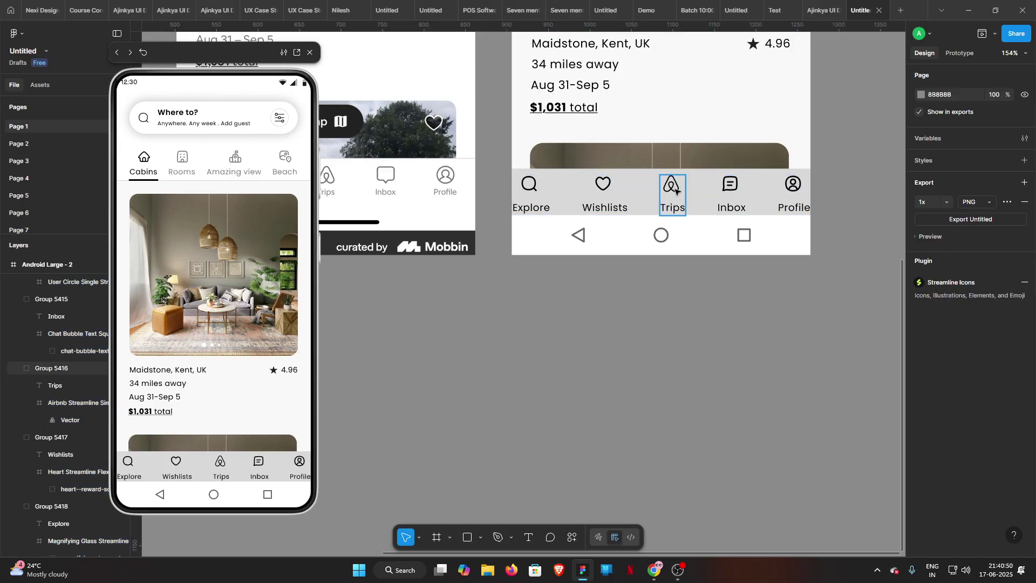
- Centre the Airbnb icon over the Trips label and the chat icon over the Inbox label
click(672, 209)
click(675, 212)
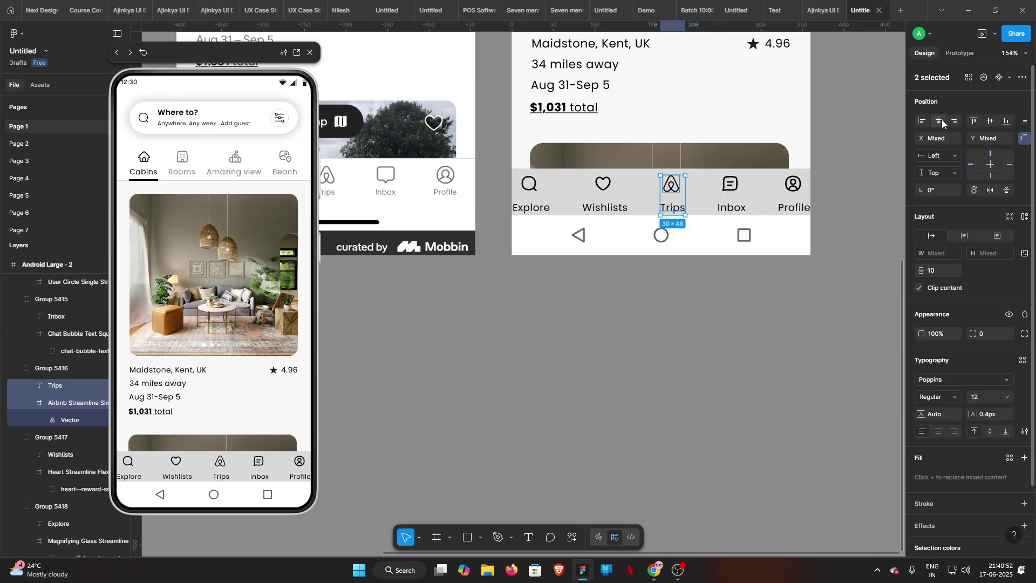
click(738, 188)
double_click(738, 187)
shift+click(742, 206)
click(939, 121)
- Centre the user icon over the Profile label and the heart icon over the Wishlists label
click(804, 189)
double_click(793, 184)
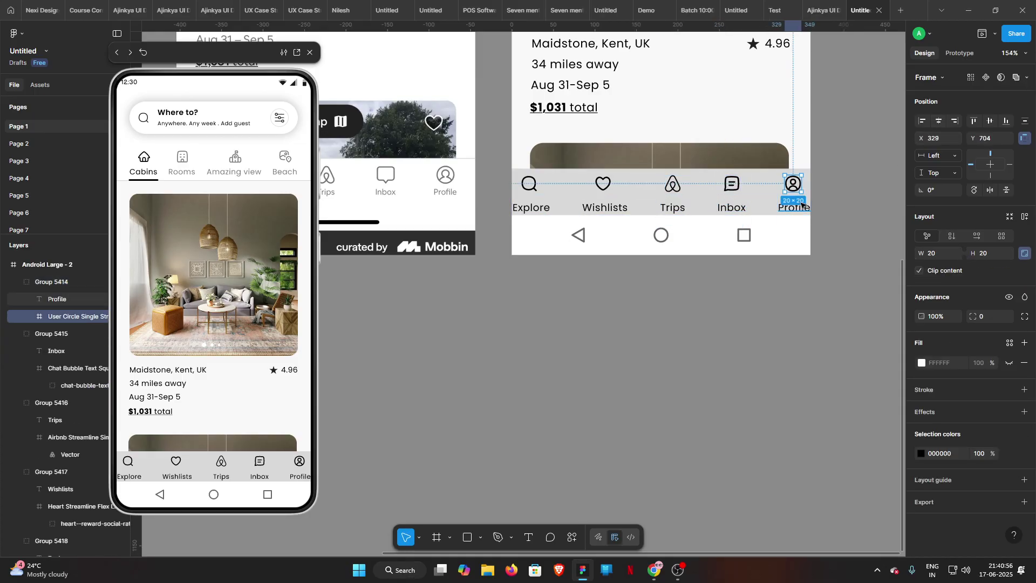
shift+click(804, 206)
click(938, 121)
click(605, 189)
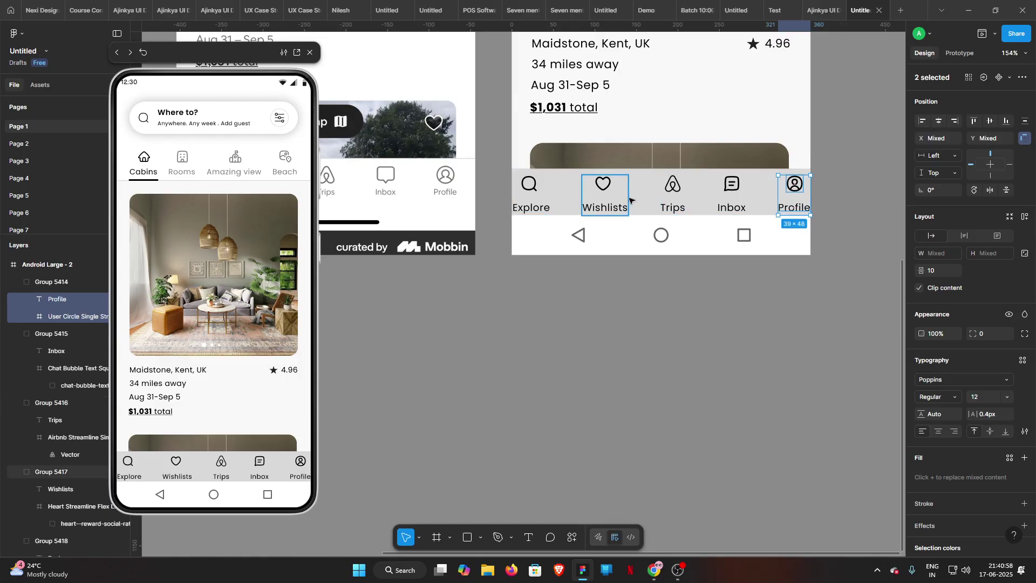
double_click(603, 184)
shift+click(605, 207)
click(939, 121)
- Centre the magnifying glass icon horizontally over the Explore label
click(530, 189)
double_click(531, 184)
shift+click(533, 206)
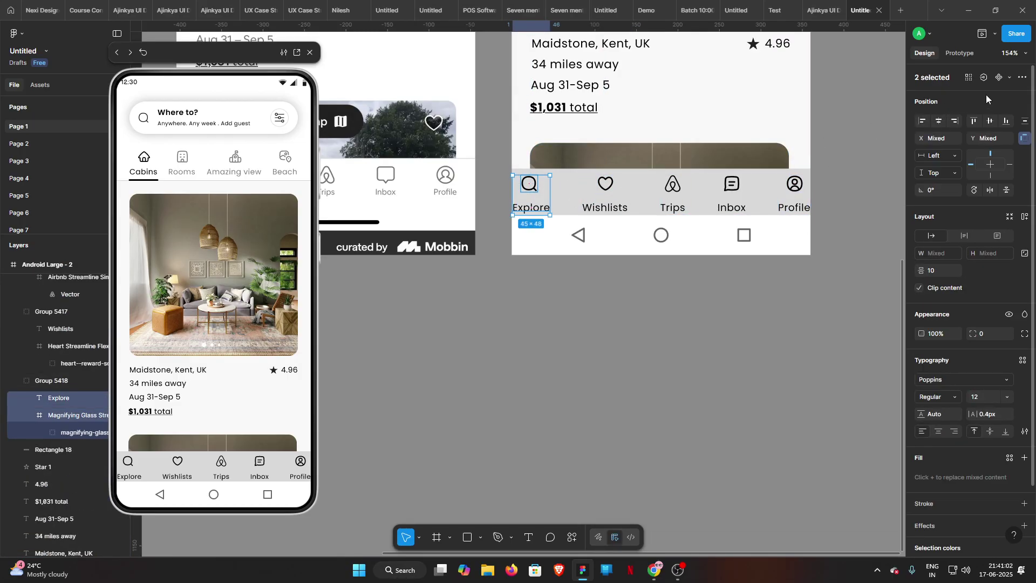
click(939, 121)
- Nudge all five navigation items up 4 px to Y 700 within the grey bar
shift+click(605, 192)
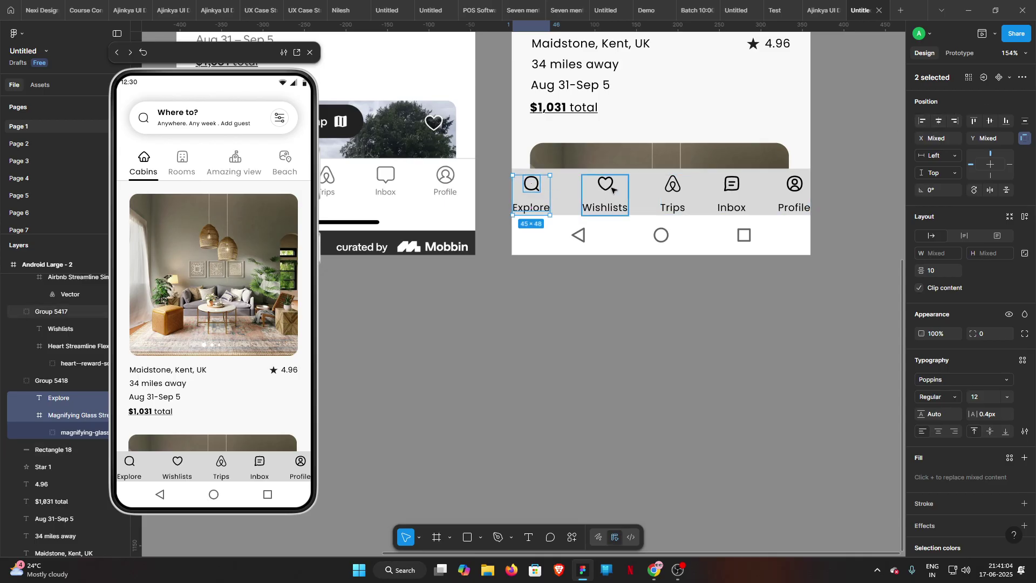
shift+click(673, 185)
shift+click(732, 186)
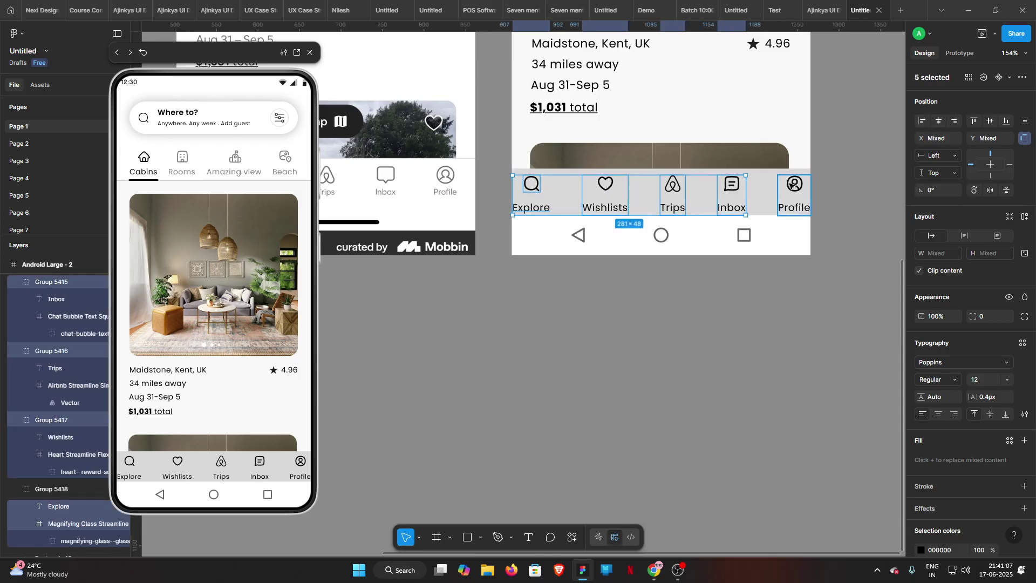
shift+click(787, 189)
key(Up)
key(Up)
key(Up)
key(Up)
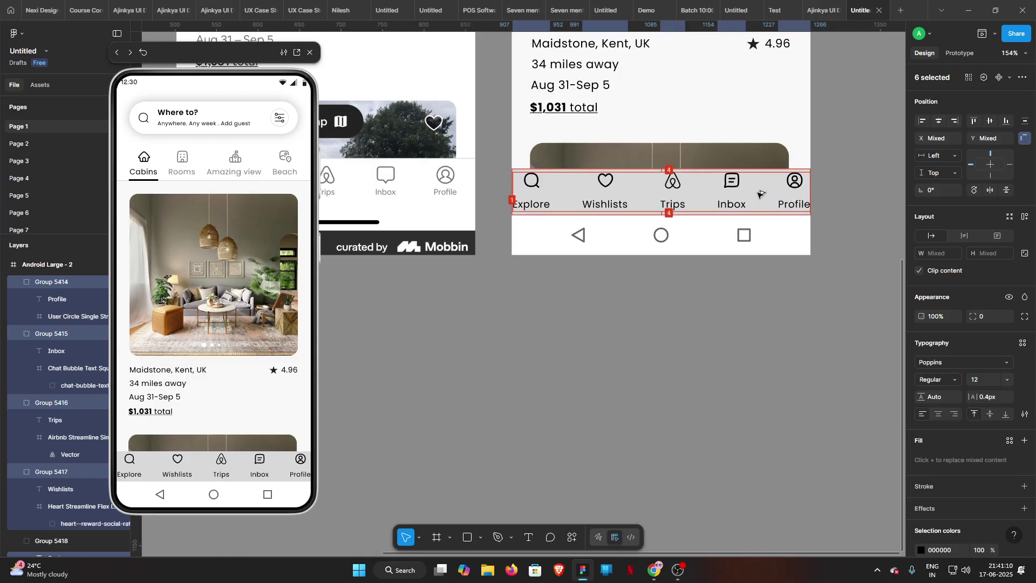
- Move the Explore group right to X 24 as the navigation bar's side margin
double_click(531, 181)
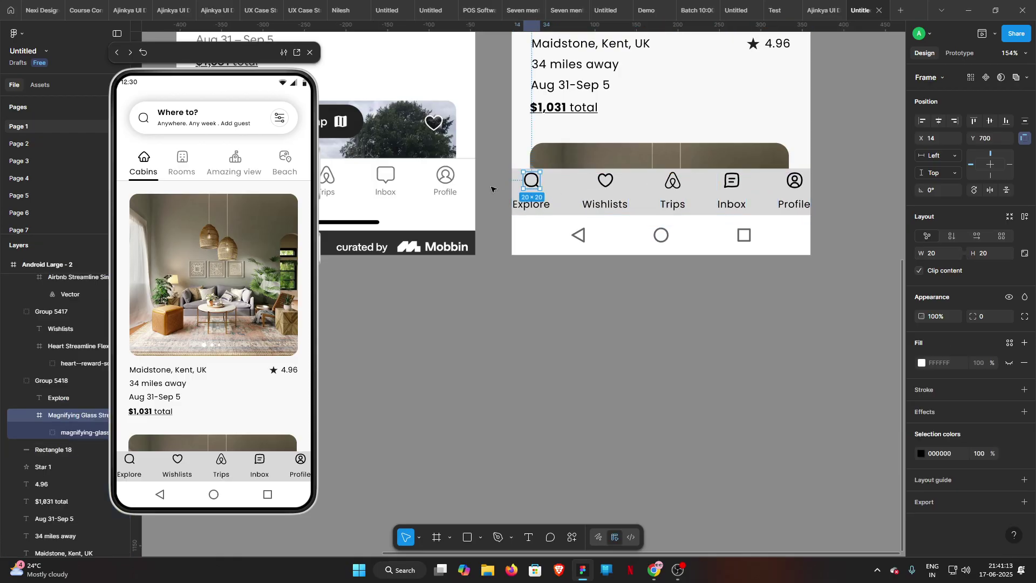
key(Escape)
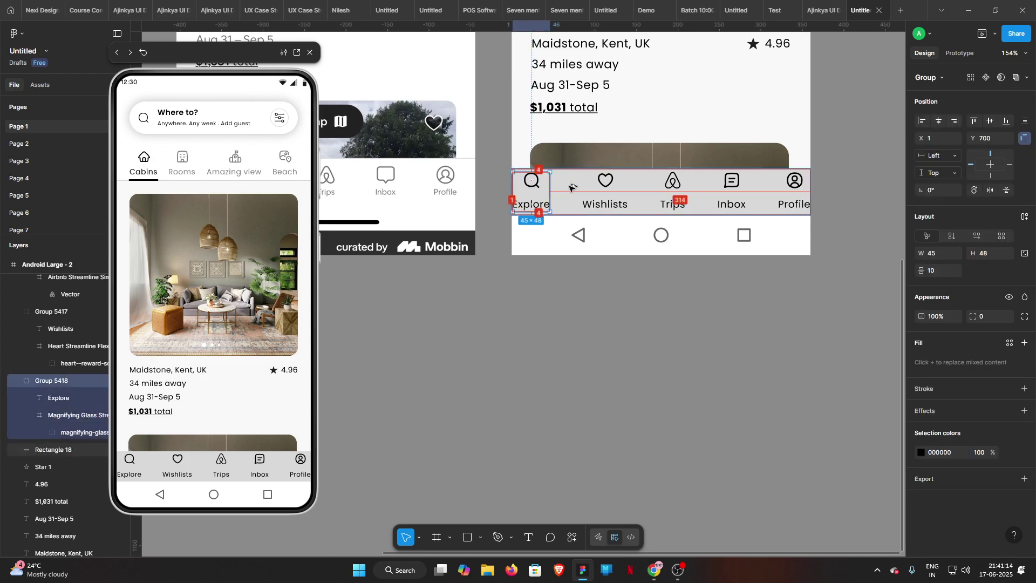
key(shift+Right)
key(shift+Right)
key(Right)
key(Right)
key(Right)
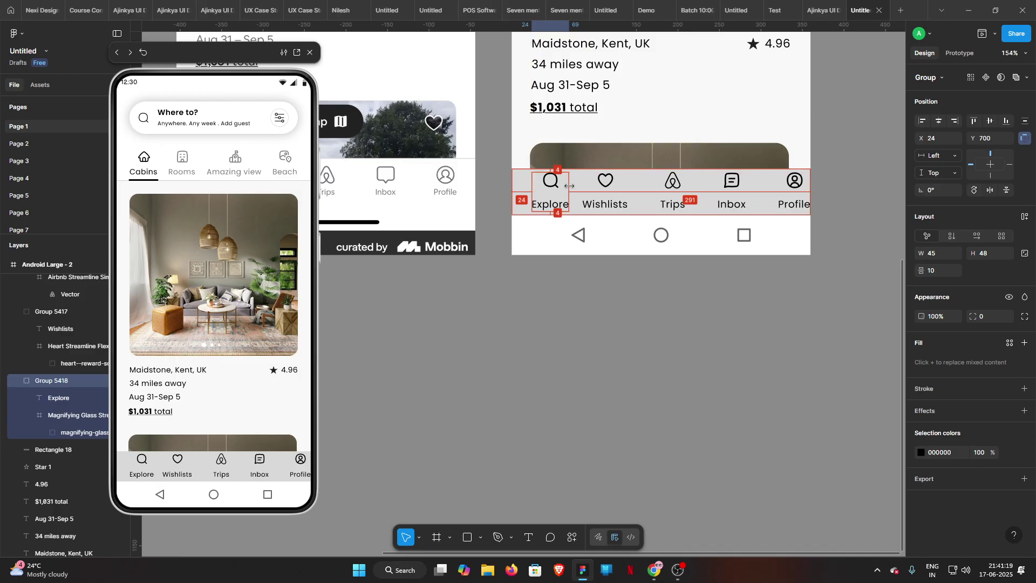
click(609, 193)
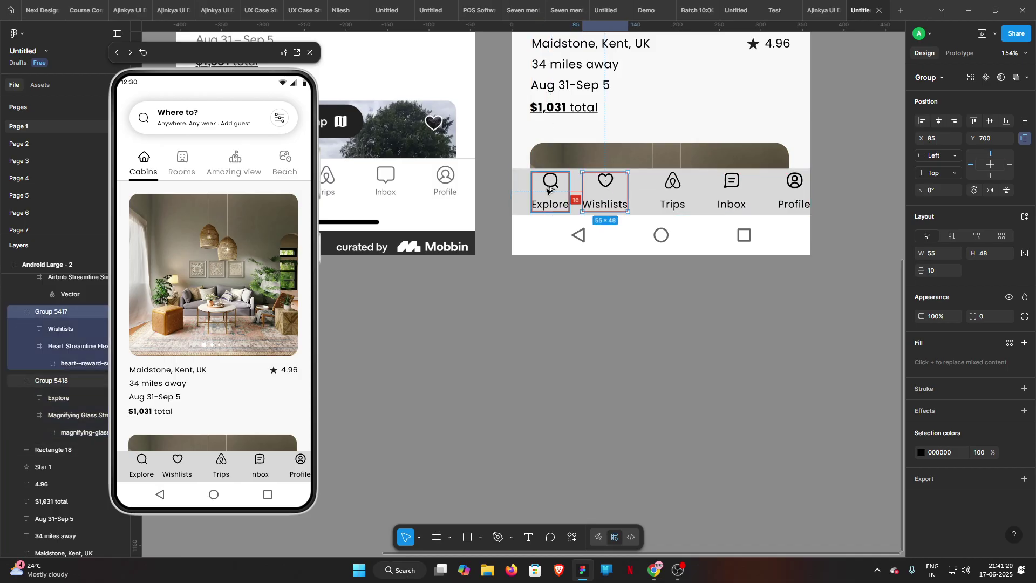
key(shift+Left)
key(shift+Right)
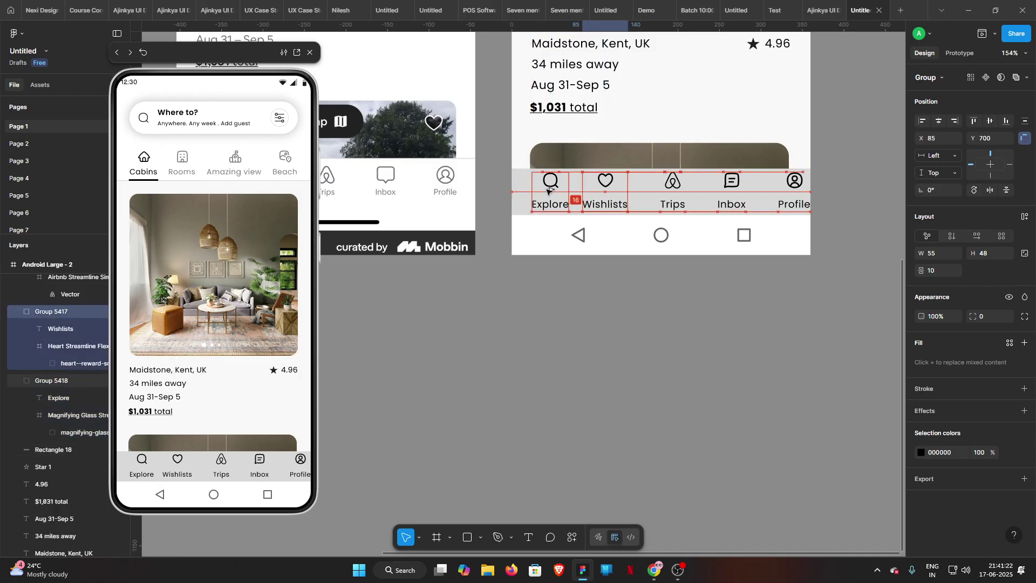
- Move the Profile group left to X 297, leaving a 24 px margin to the frame's right edge
click(799, 184)
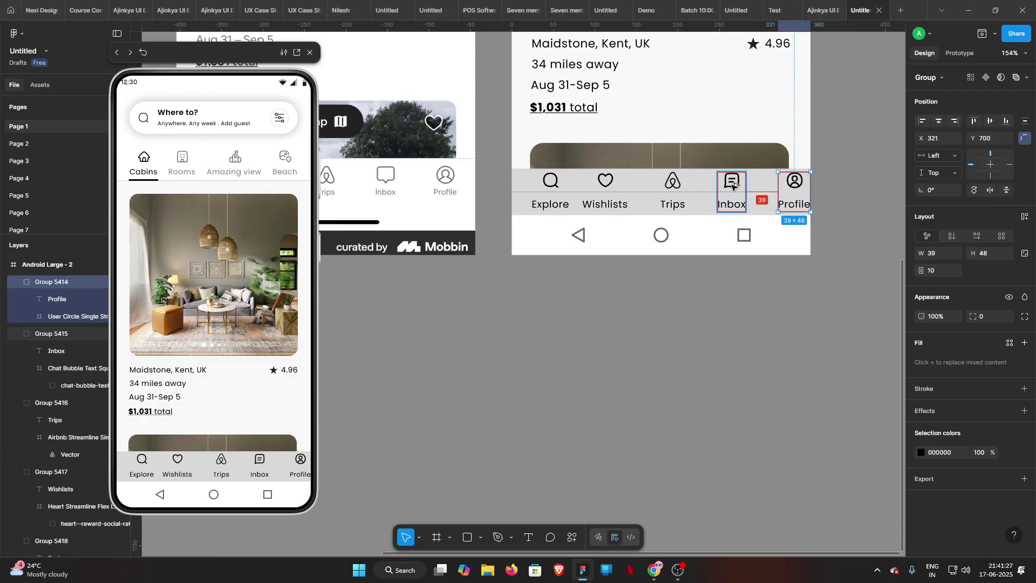
key(shift+Left)
key(shift+Left)
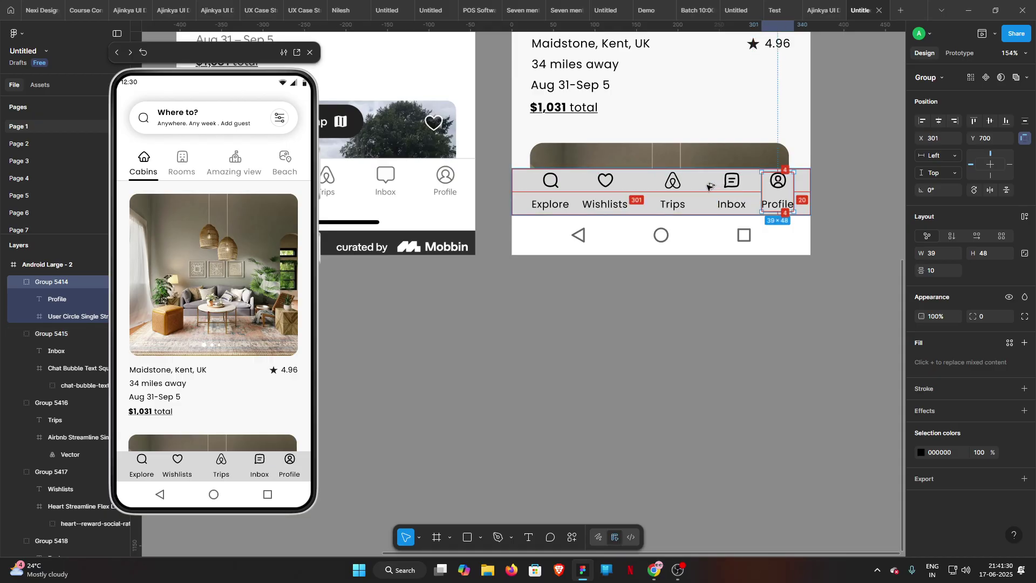
key(Left)
key(Left)
key(Left)
key(Left)
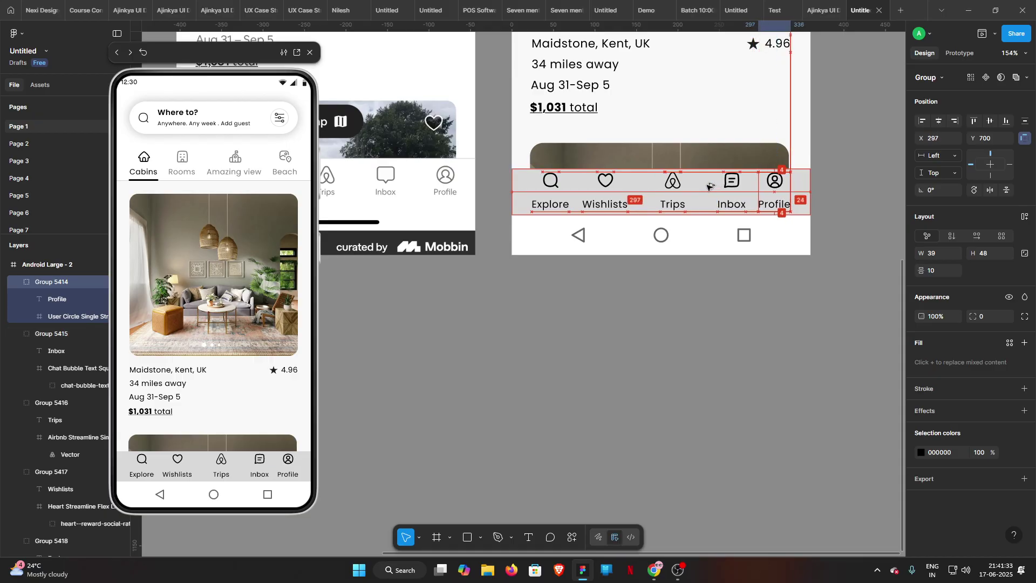
- Centre the Trips group horizontally in the phone frame
click(673, 192)
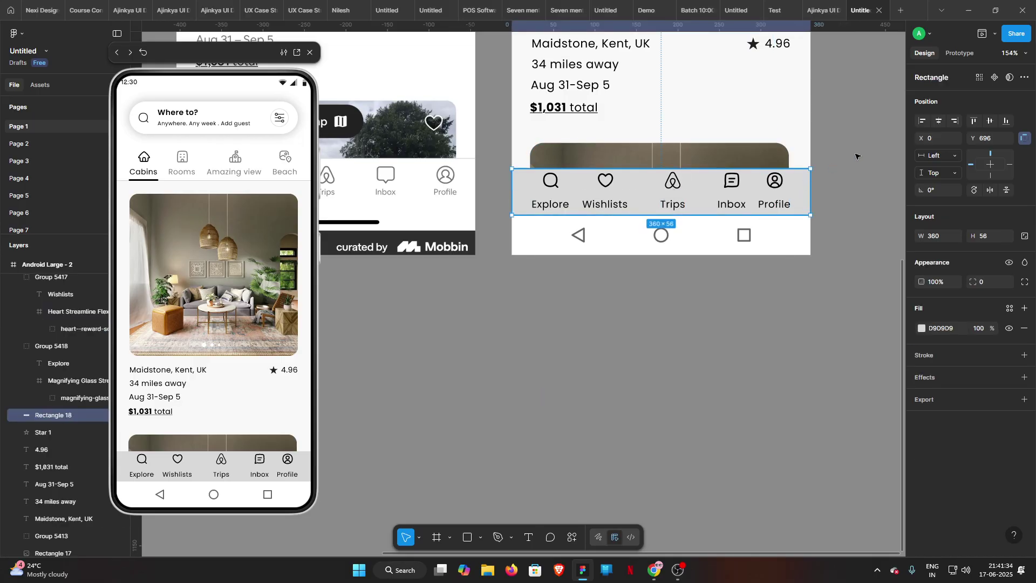
click(678, 187)
click(940, 122)
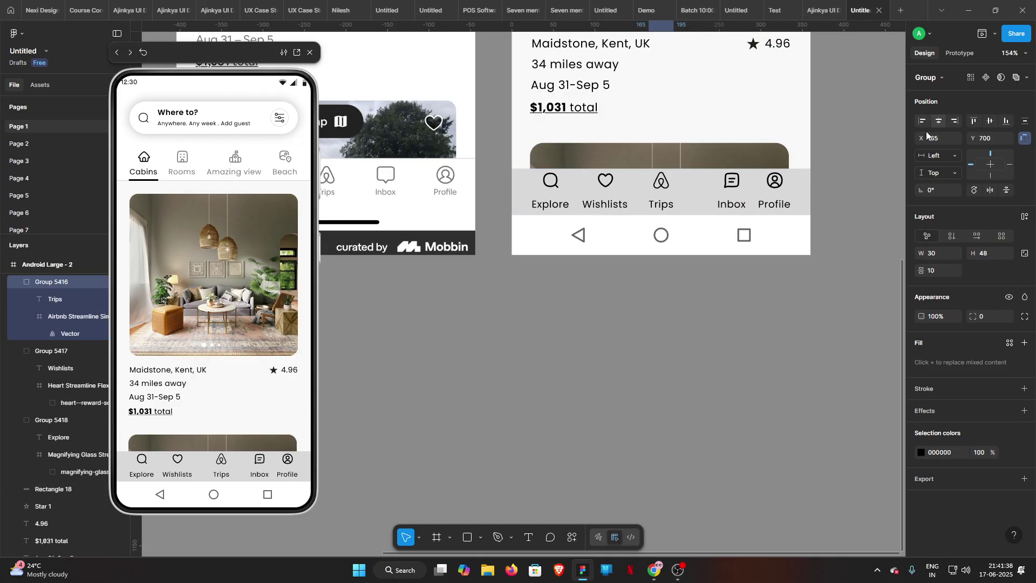
- Move the Inbox group left to X 233, between the Trips and Profile groups
click(732, 187)
key(shift+Left)
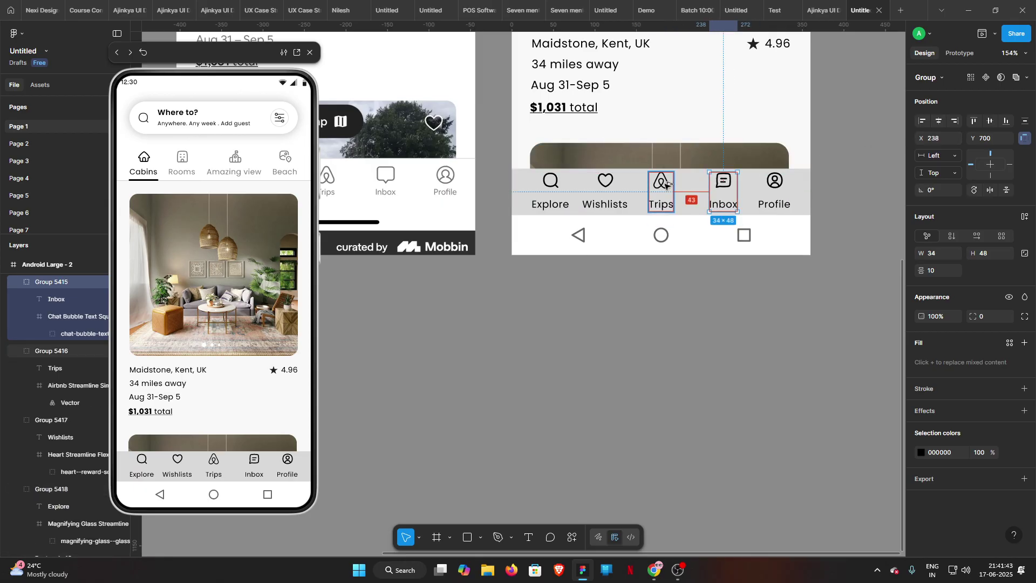
key(Left)
key(Left)
key(Left)
key(Left)
key(Left)
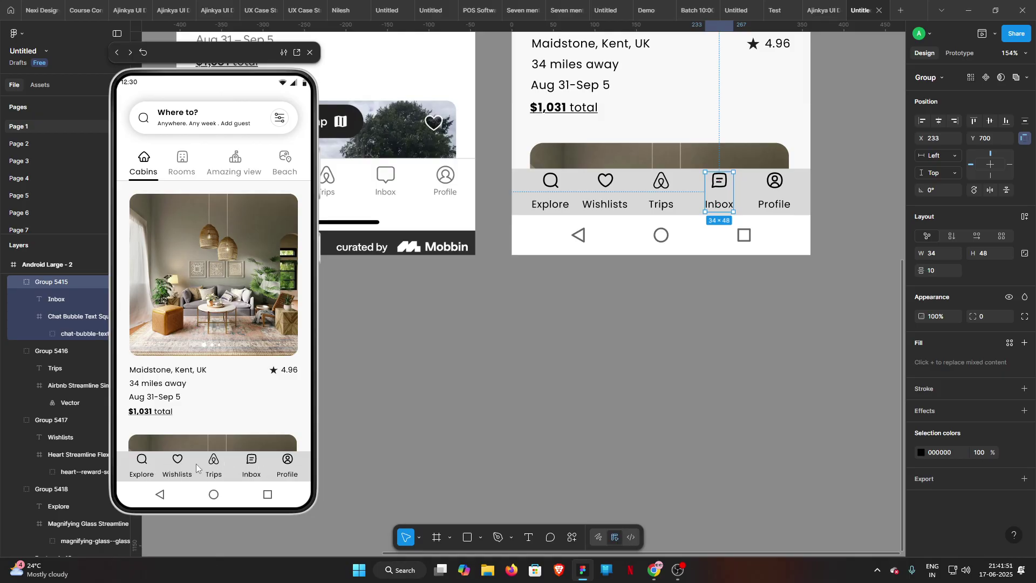
- Nudge the Explore, Wishlists, Trips, Inbox and Profile labels up to Y 726, closer to their icons
click(563, 289)
scroll(565, 290, down, 3)
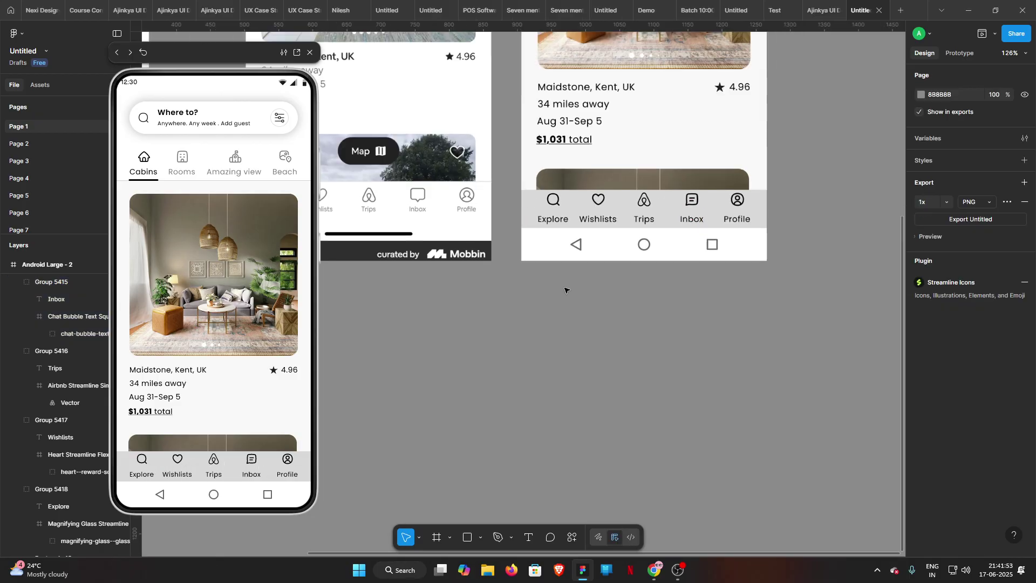
scroll(737, 341, down, 5)
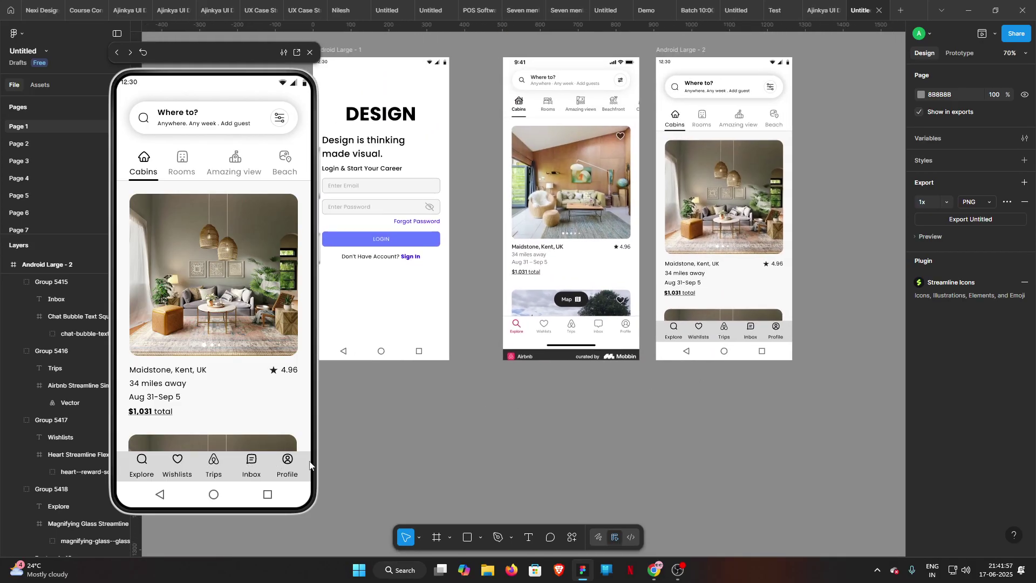
scroll(698, 337, up, 8)
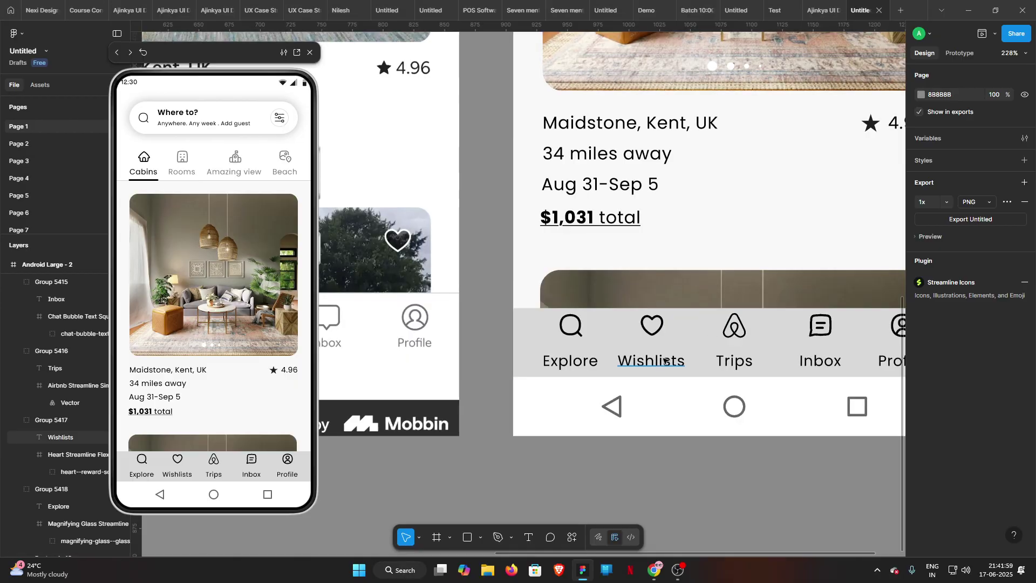
click(649, 363)
shift+click(570, 361)
shift+click(734, 360)
shift+click(821, 360)
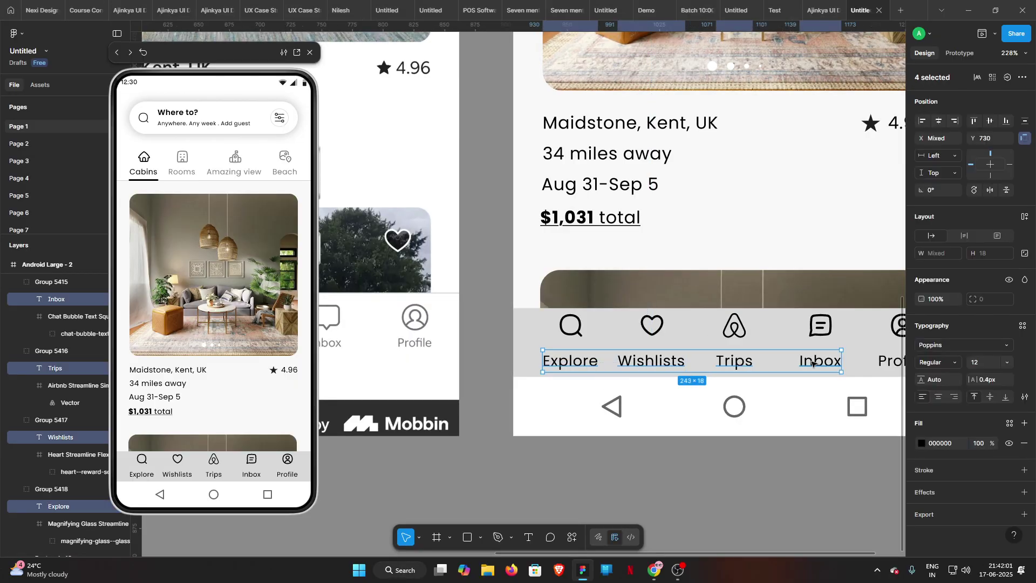
scroll(773, 344, right, 1)
scroll(772, 344, right, 3)
shift+click(762, 360)
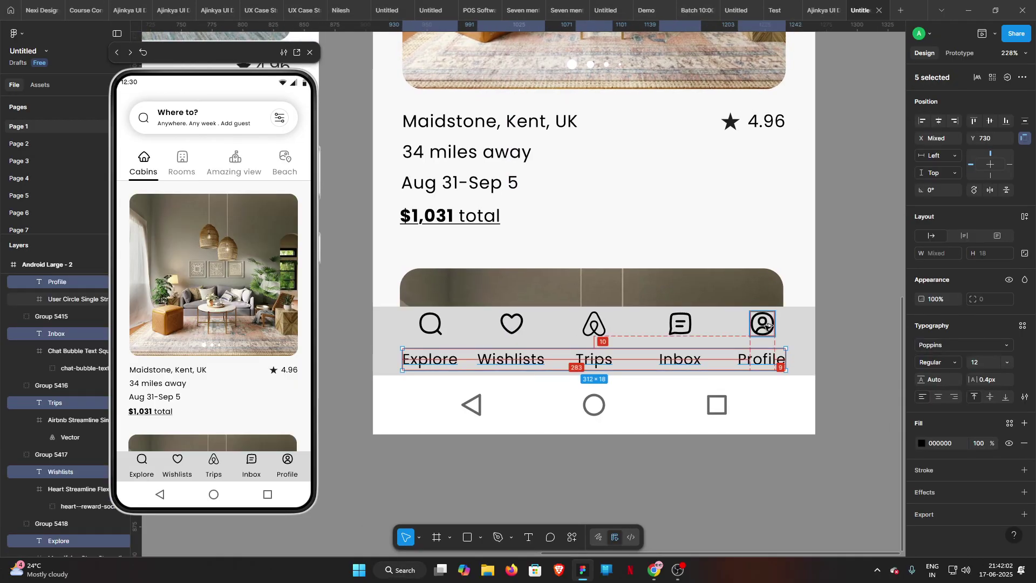
key(Up)
key(Up)
key(Up)
key(Up)
key(Up)
key(Up)
key(Down)
key(Down)
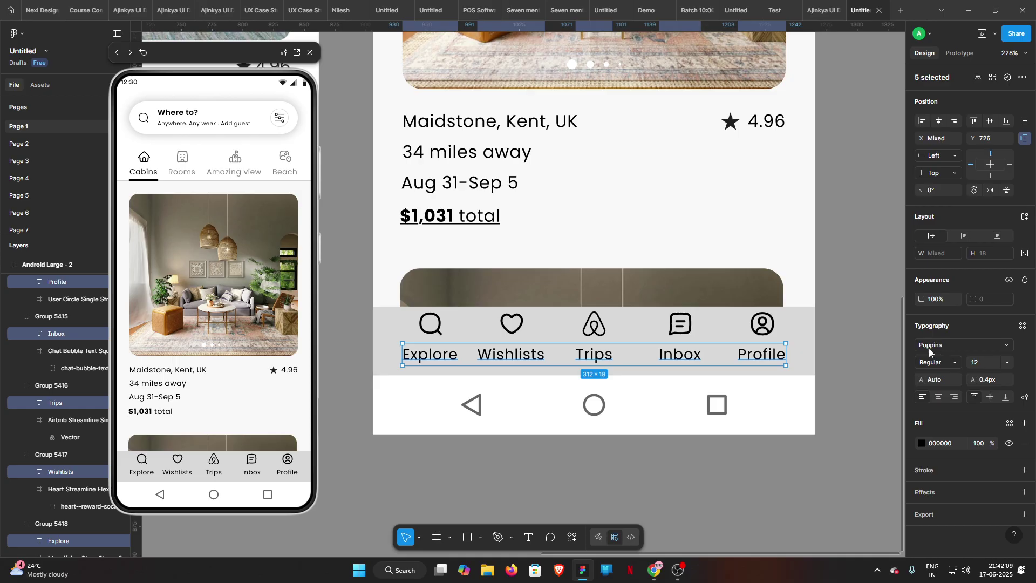
click(878, 342)
- Move the Explore, Wishlists, Trips, Inbox and Profile groups down to Y 702, leaving 6 px above and below them in the navigation bar
click(773, 326)
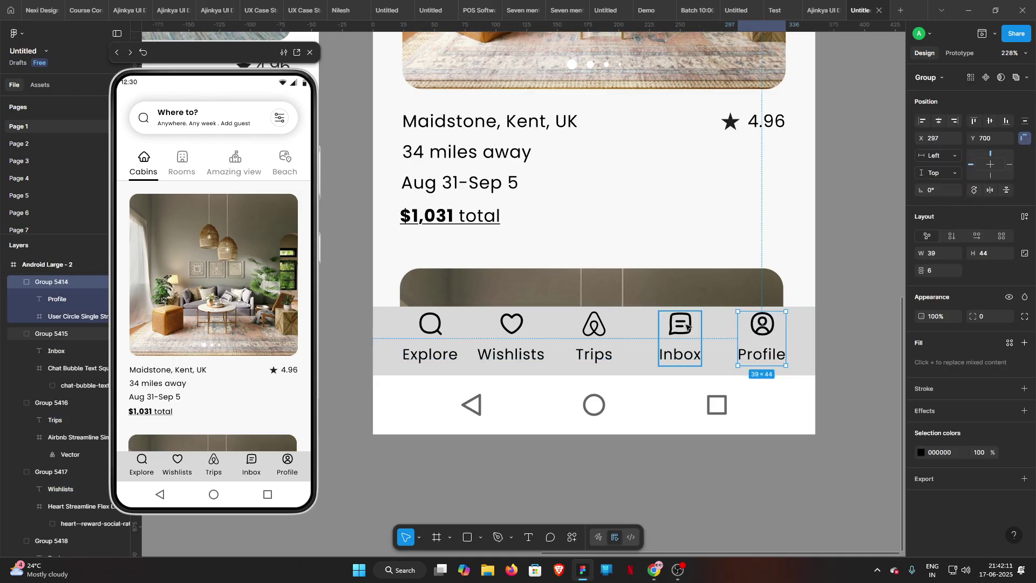
shift+click(689, 326)
shift+click(594, 325)
shift+click(512, 325)
shift+click(431, 325)
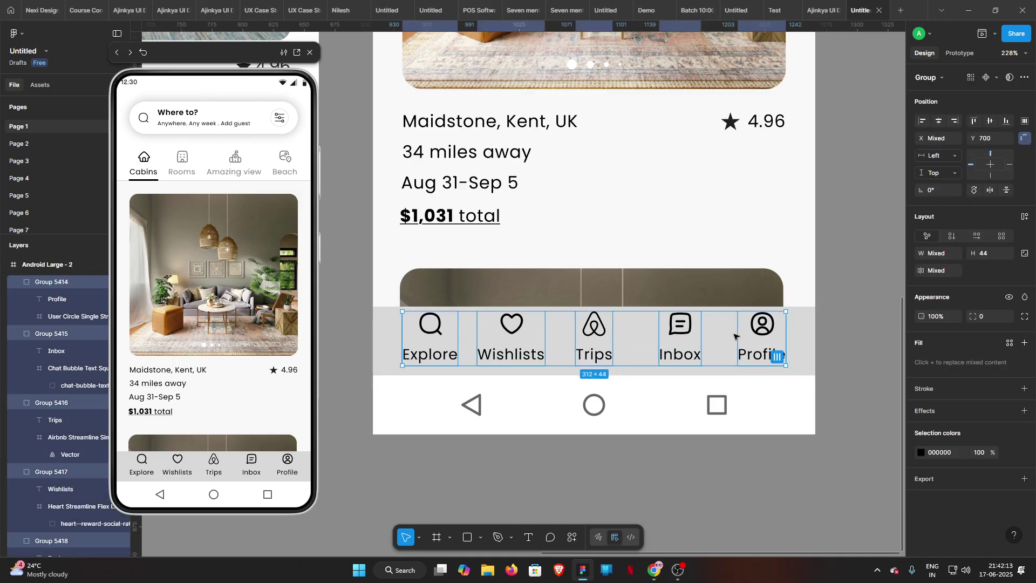
key(alt)
key(Down)
key(Down)
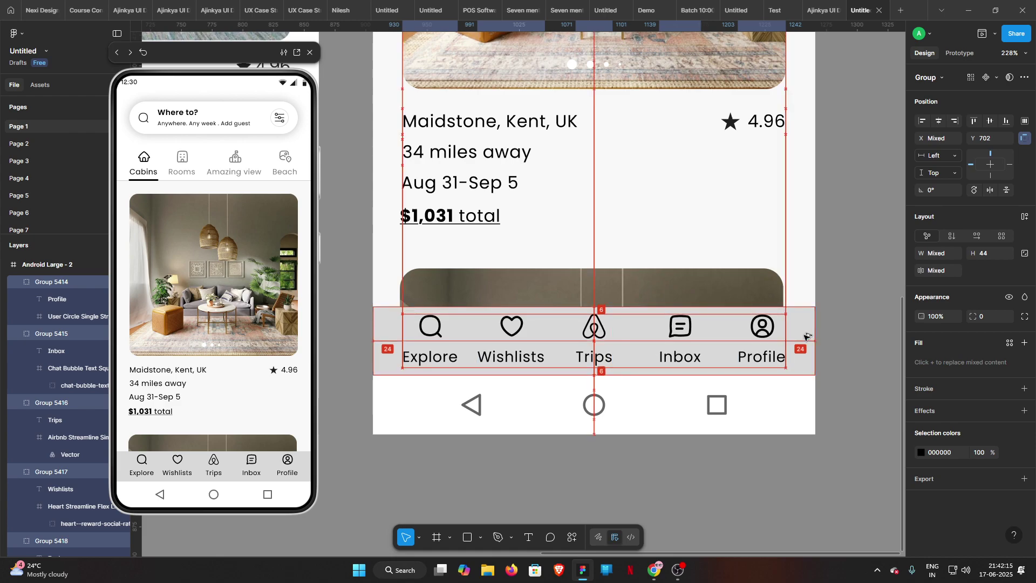
- Fill the bottom navigation bar's background rectangle with white (FFFFFF) sampled from the system navigation area below it
click(812, 332)
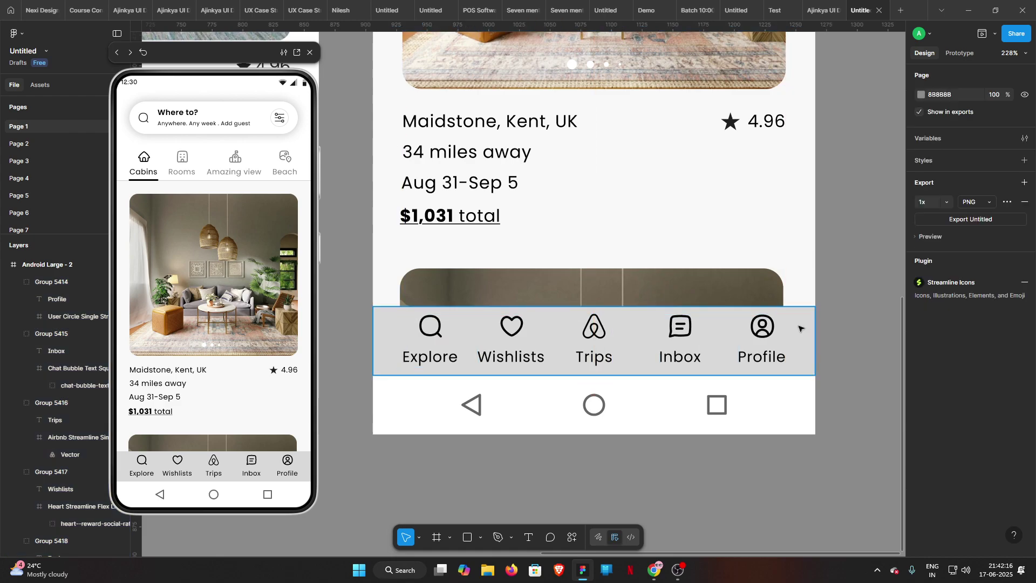
key(i)
click(791, 389)
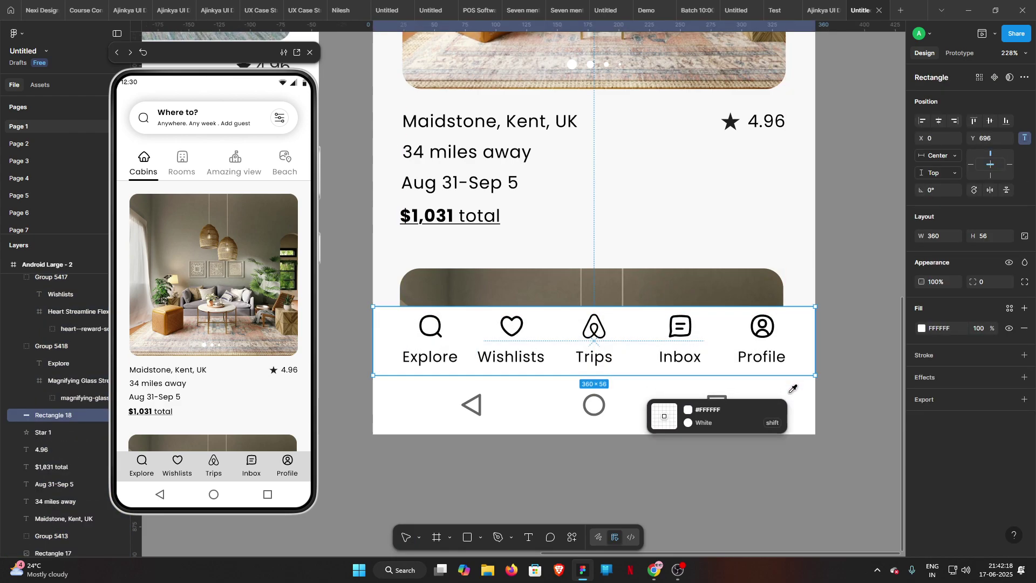
click(846, 310)
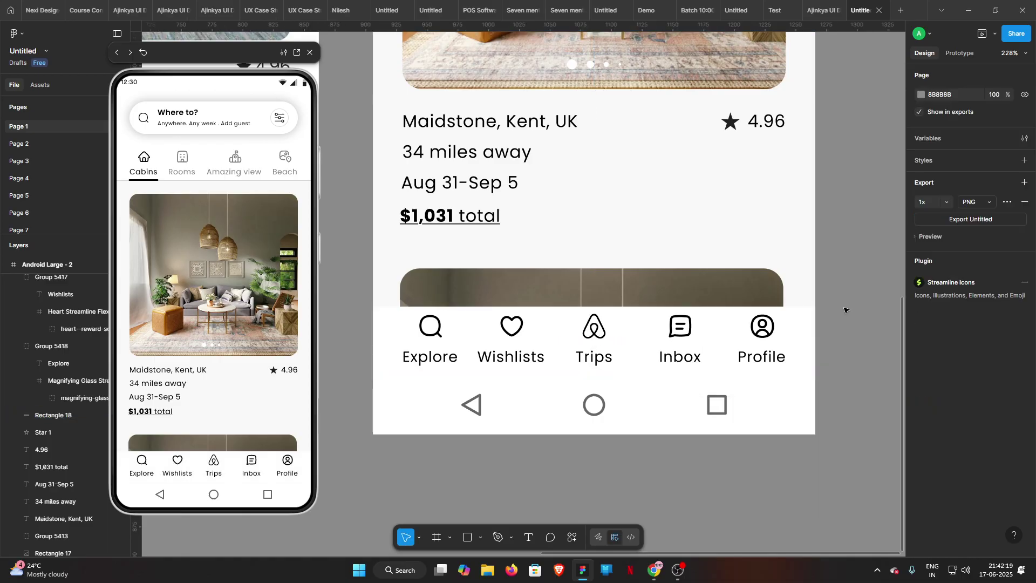
- Recolour all five bottom navigation groups grey (7E7E7E) by sampling the colour of the Rooms category label
click(517, 330)
scroll(502, 440, down, 2)
click(502, 439)
scroll(486, 435, down, 5)
drag(486, 435, 713, 438)
click(708, 372)
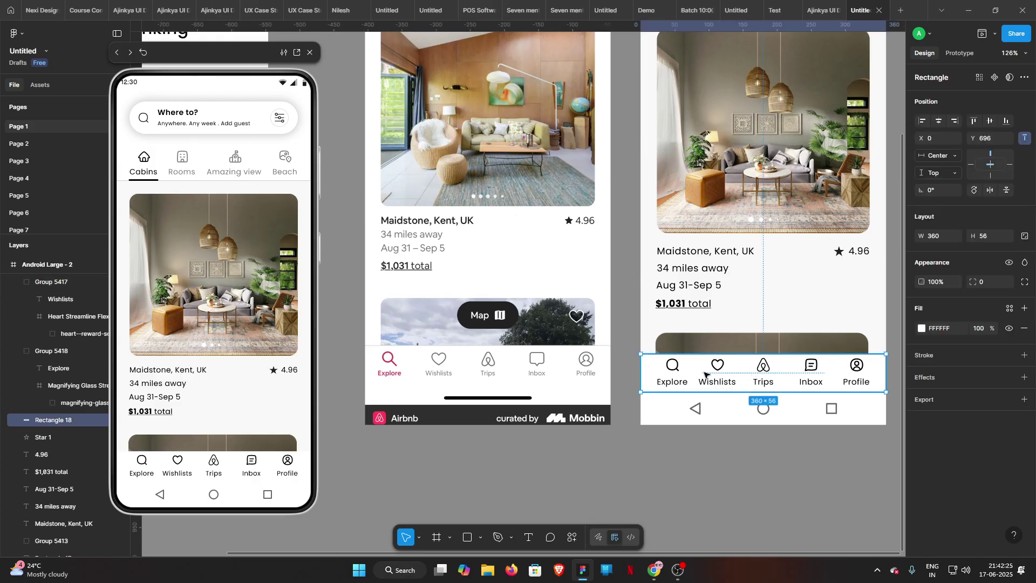
click(672, 367)
shift+click(718, 369)
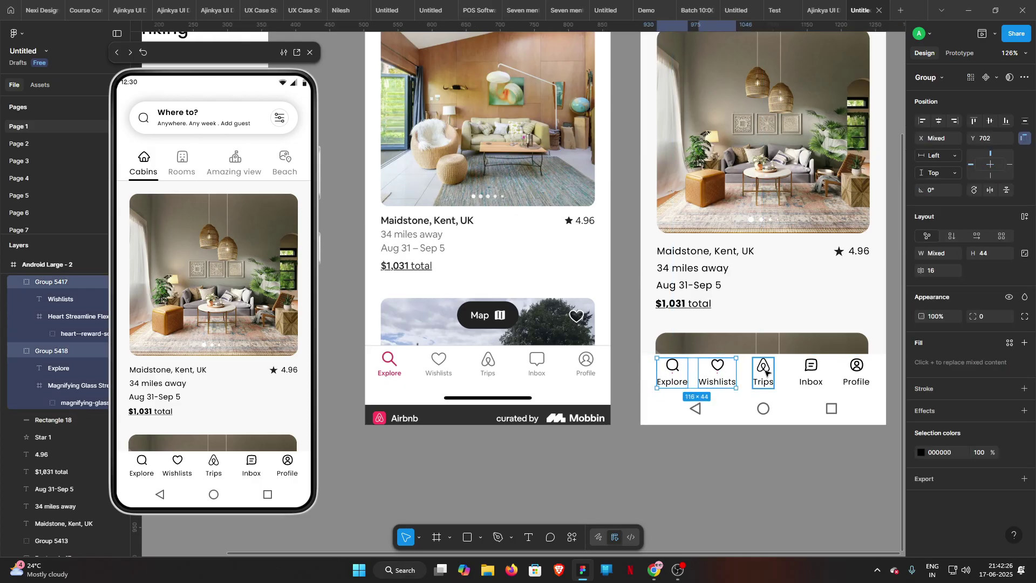
shift+click(763, 369)
shift+click(812, 370)
shift+click(851, 371)
scroll(813, 345, up, 4)
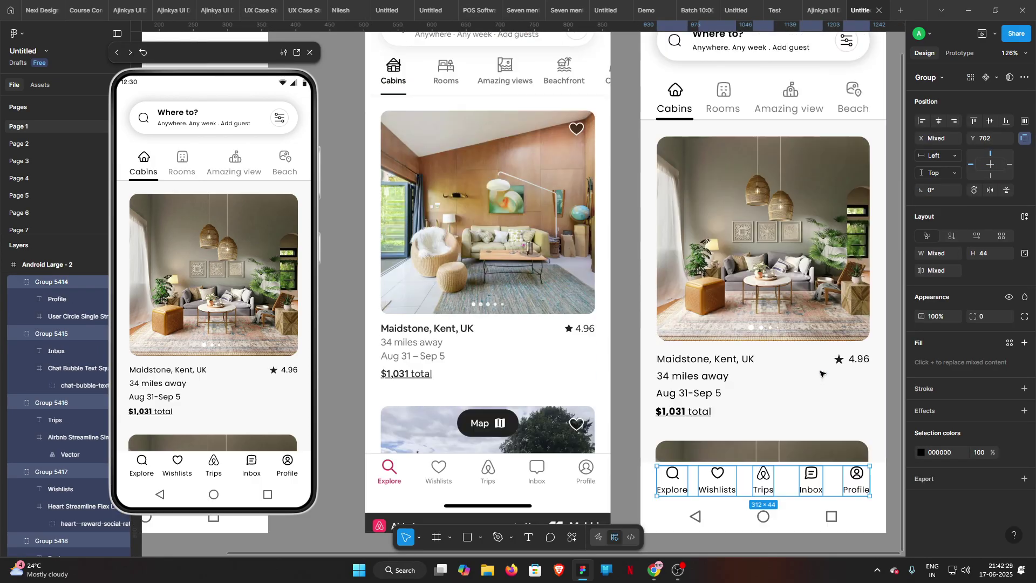
scroll(761, 96, up, 10)
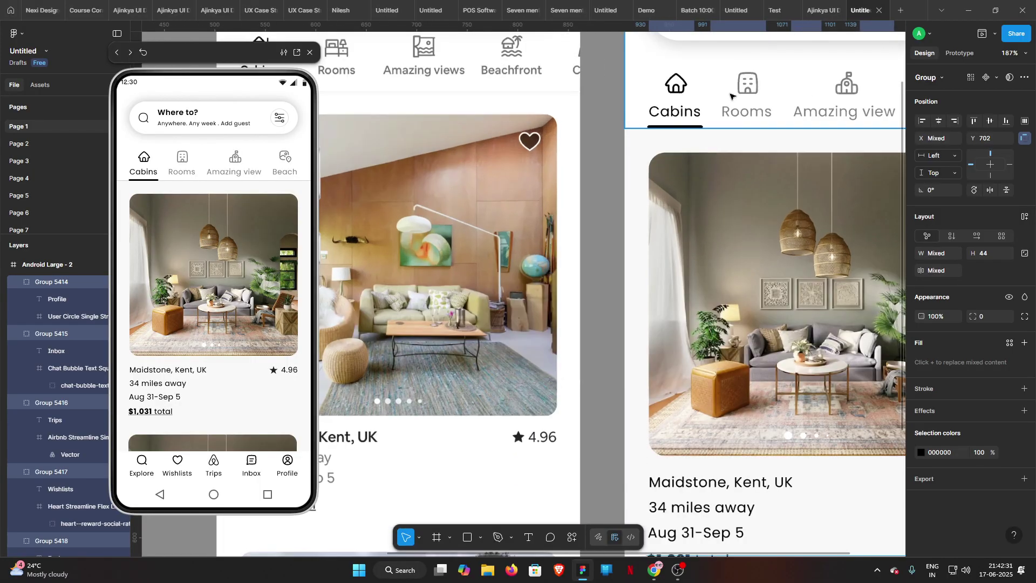
scroll(711, 116, up, 2)
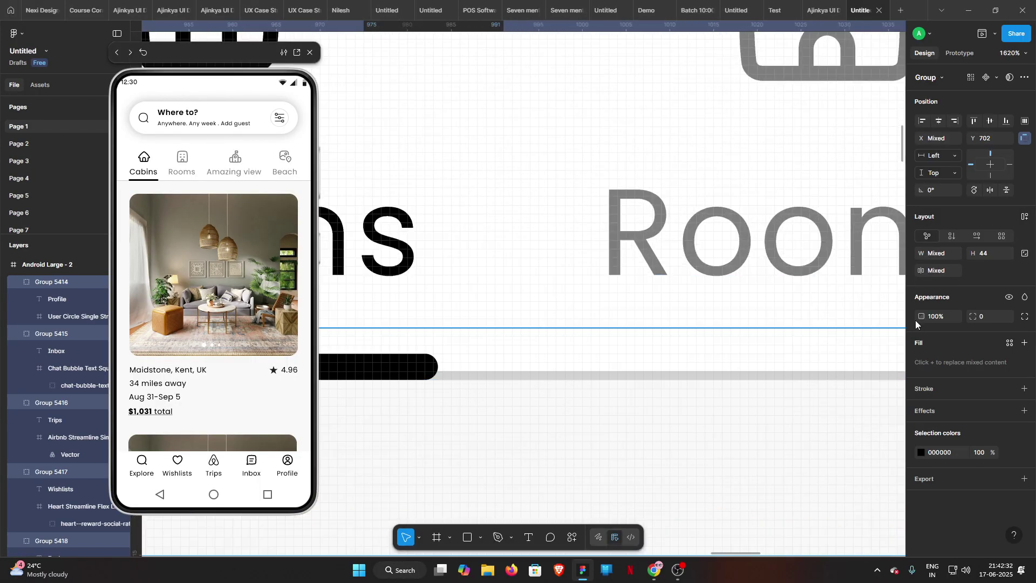
click(921, 453)
click(792, 450)
click(650, 233)
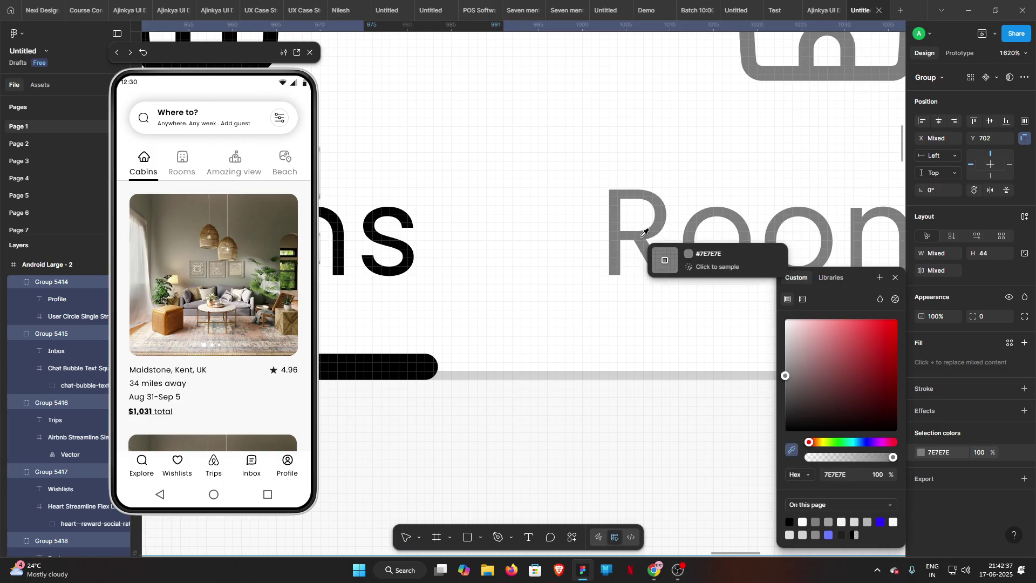
scroll(675, 349, down, 5)
scroll(675, 349, down, 8)
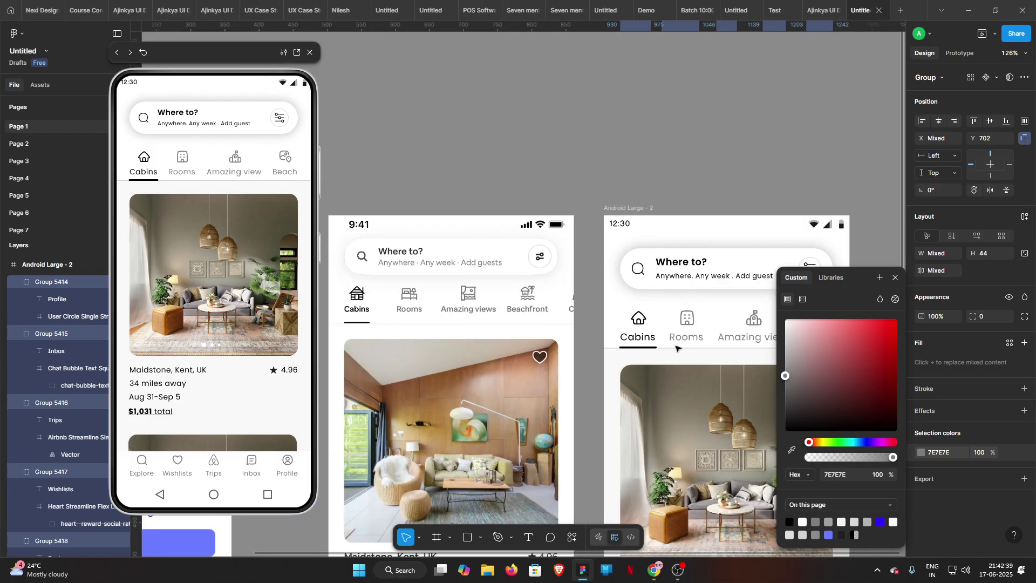
click(747, 413)
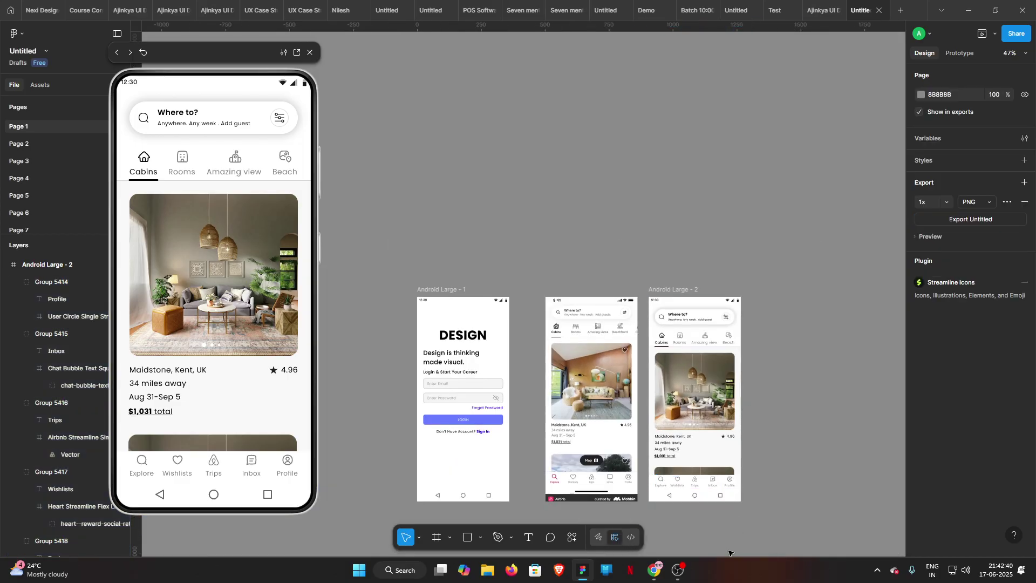
- Duplicate the Wishlists group onto the empty canvas beside the phone frame and ungroup the copy
scroll(725, 546, up, 4)
scroll(724, 543, up, 2)
drag(705, 488, 797, 508)
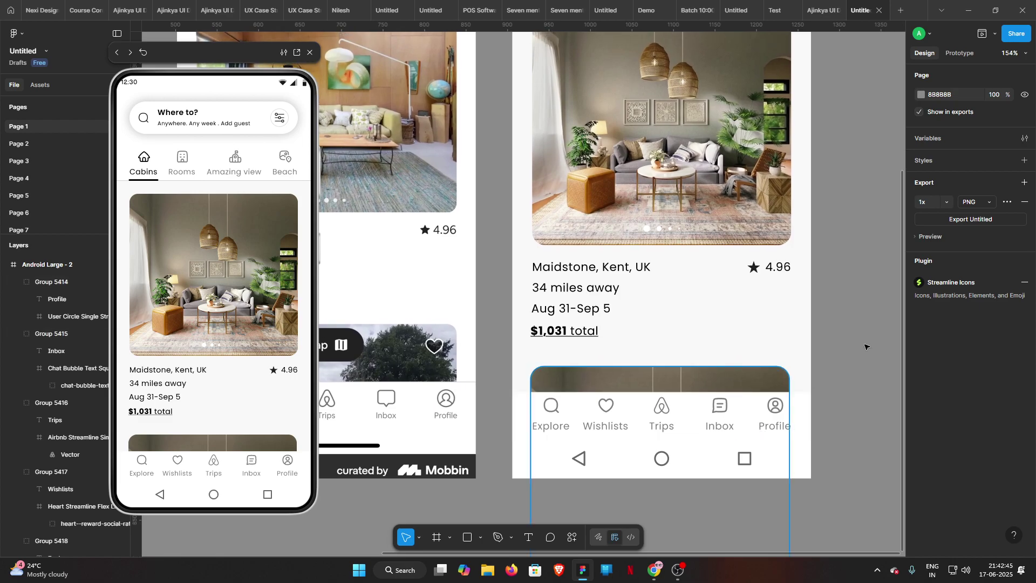
scroll(863, 335, down, 3)
scroll(839, 356, up, 2)
scroll(839, 357, right, 1)
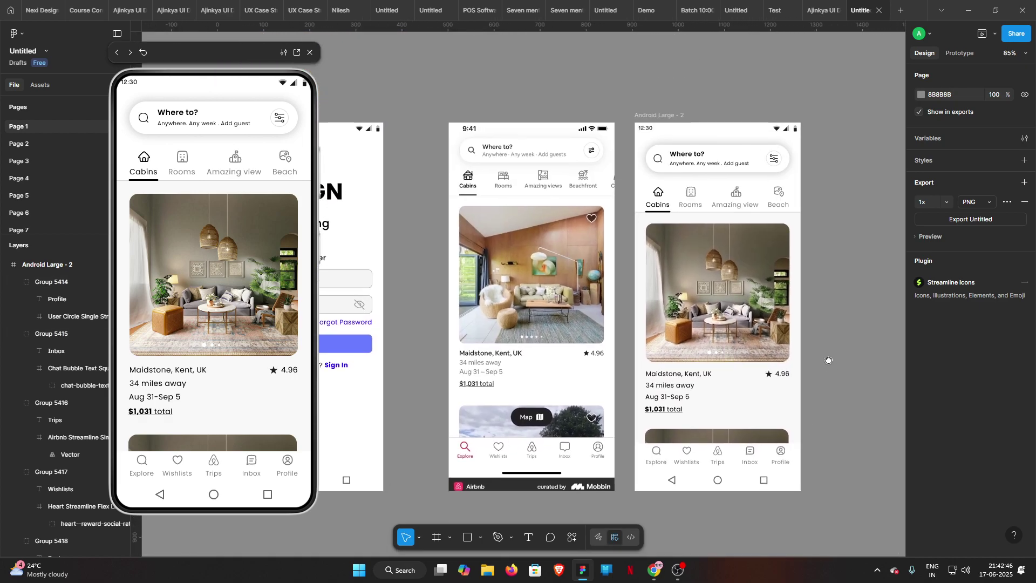
drag(681, 440, 845, 303)
key(ctrl+shift+g)
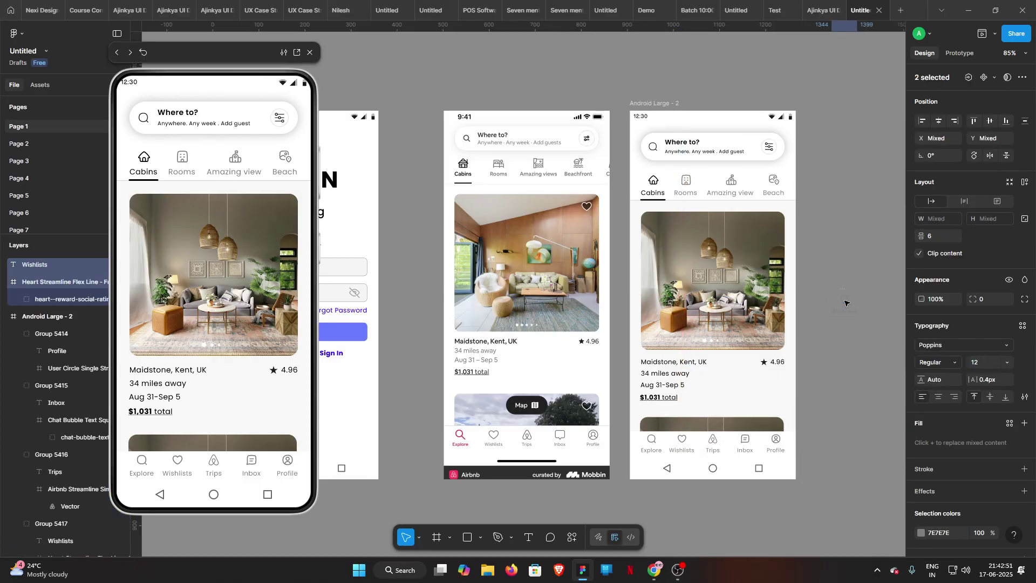
key(Escape)
- Move the copied heart icon onto the upper-right corner of the main listing photo, at X 292, Y 243
drag(845, 296, 772, 221)
click(748, 252)
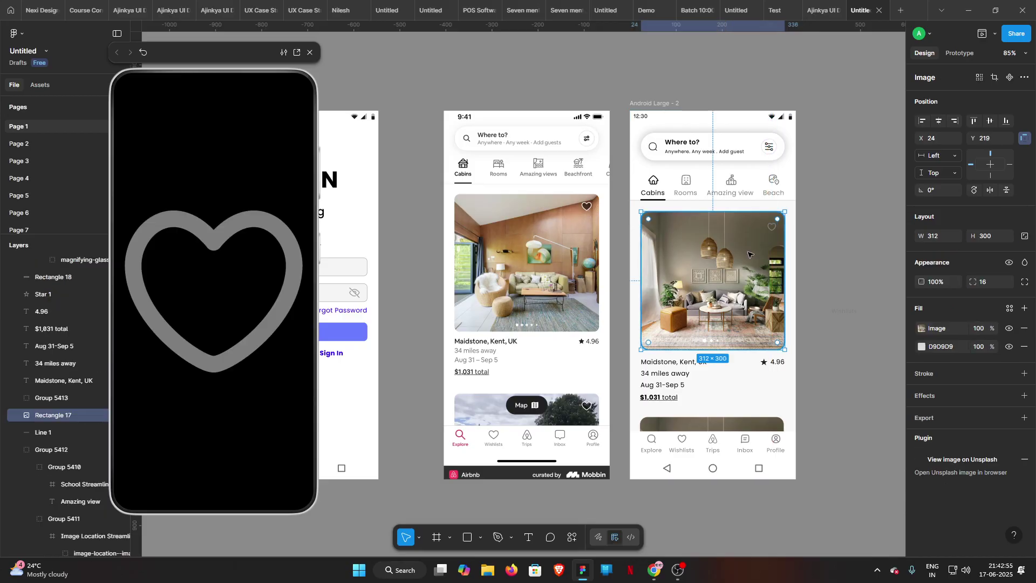
click(771, 227)
key(alt)
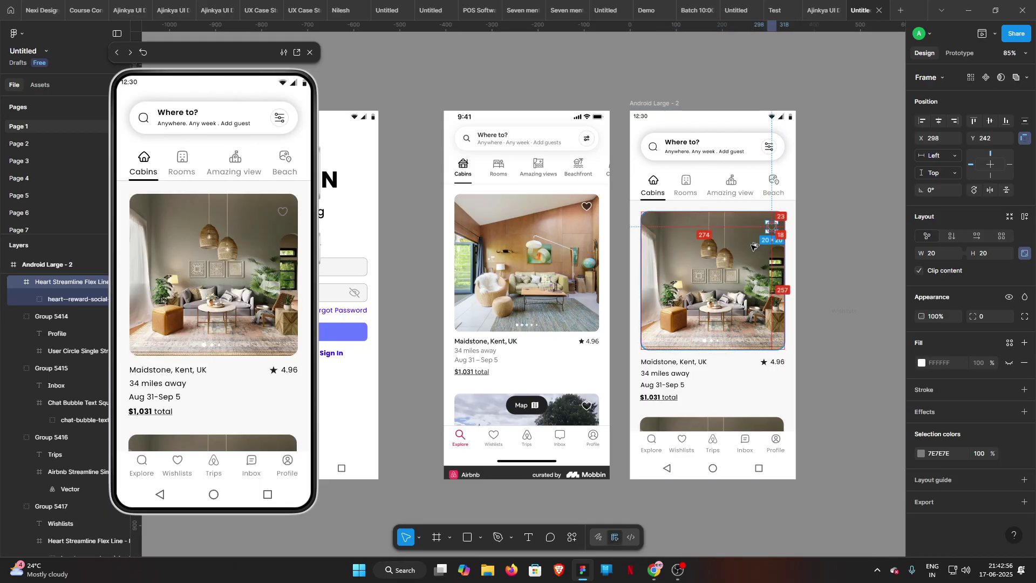
key(shift+Left)
key(Right)
key(Right)
key(Right)
key(Right)
key(Down)
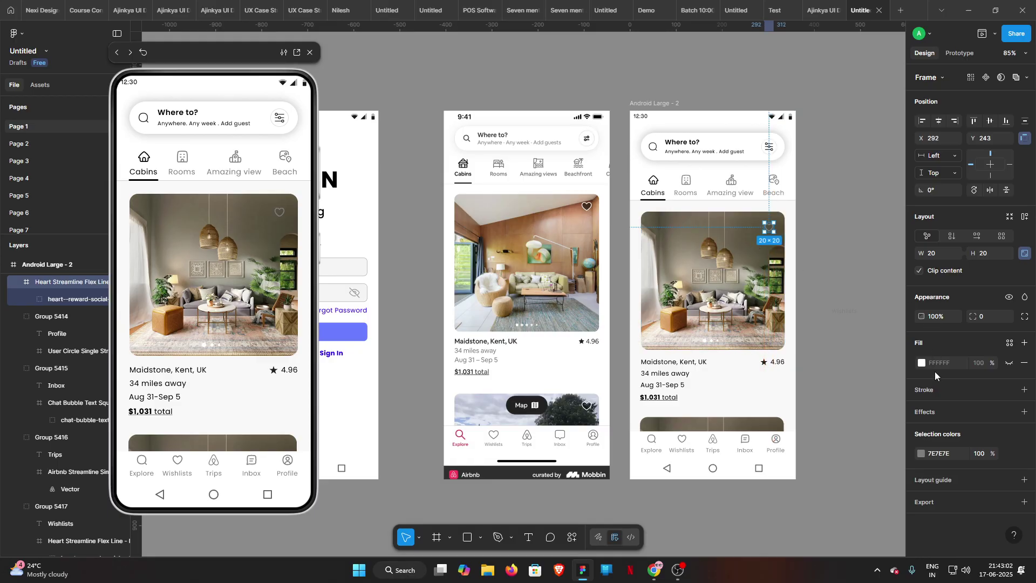
- Resize the heart icon on the listing photo to 24 × 24
click(990, 254)
text(24)
key(Return)
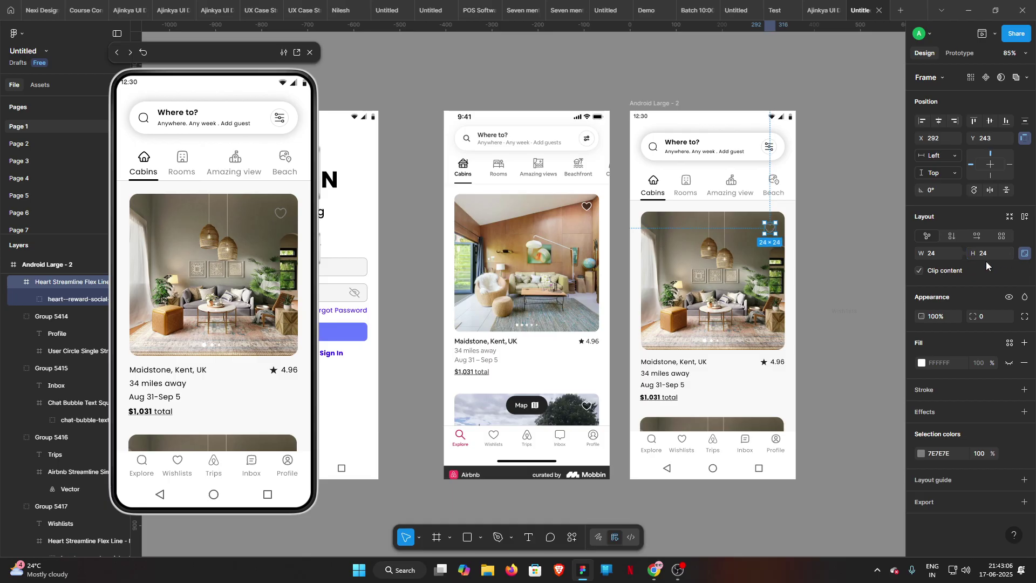
click(845, 261)
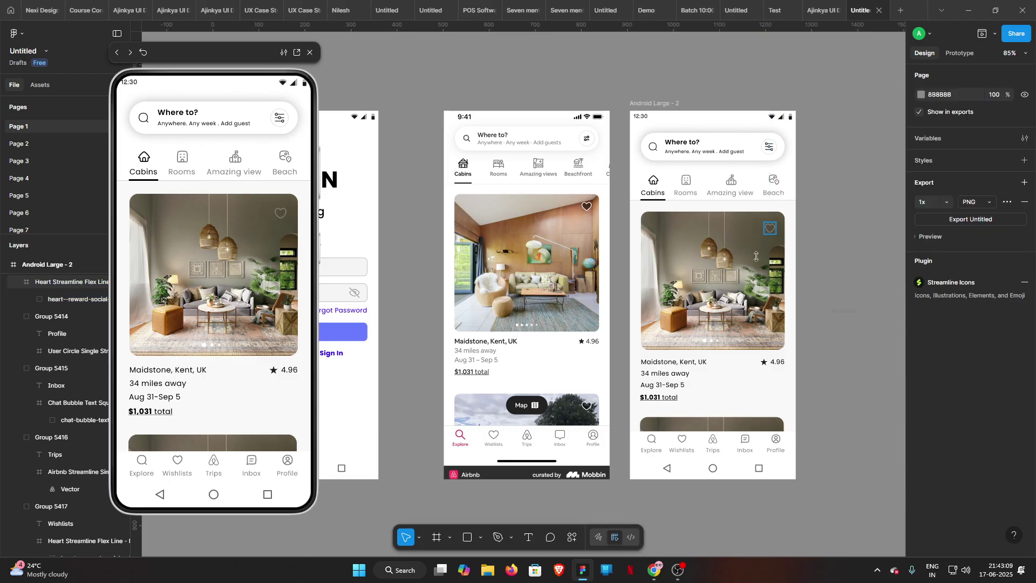
- Shift the heart icon on the listing photo left to X 288
click(774, 228)
key(alt)
key(Left)
key(Left)
key(Left)
key(Left)
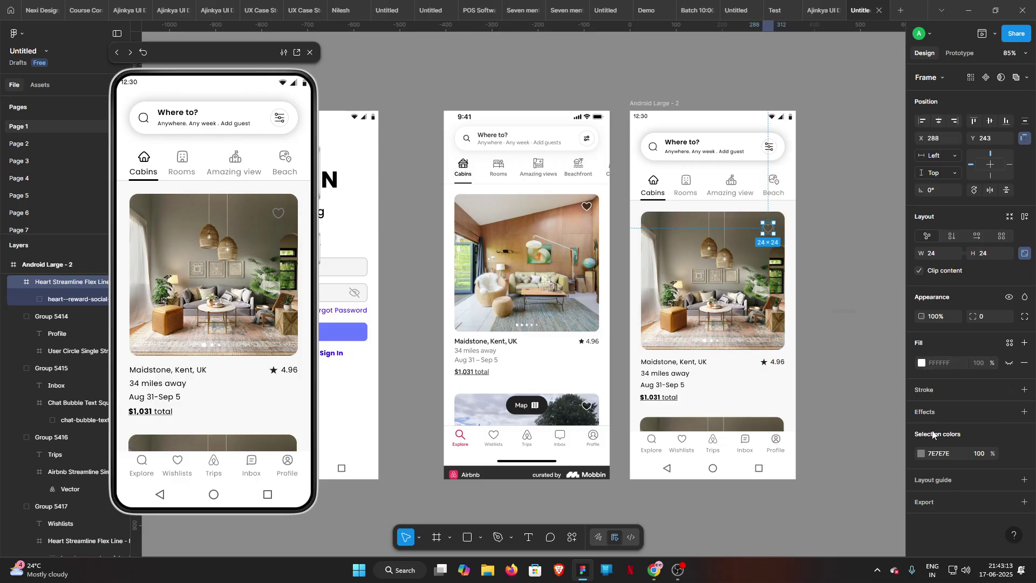
- Change the colour of the listing photo's heart icon to white (FFFFFF)
click(921, 454)
drag(864, 372, 785, 431)
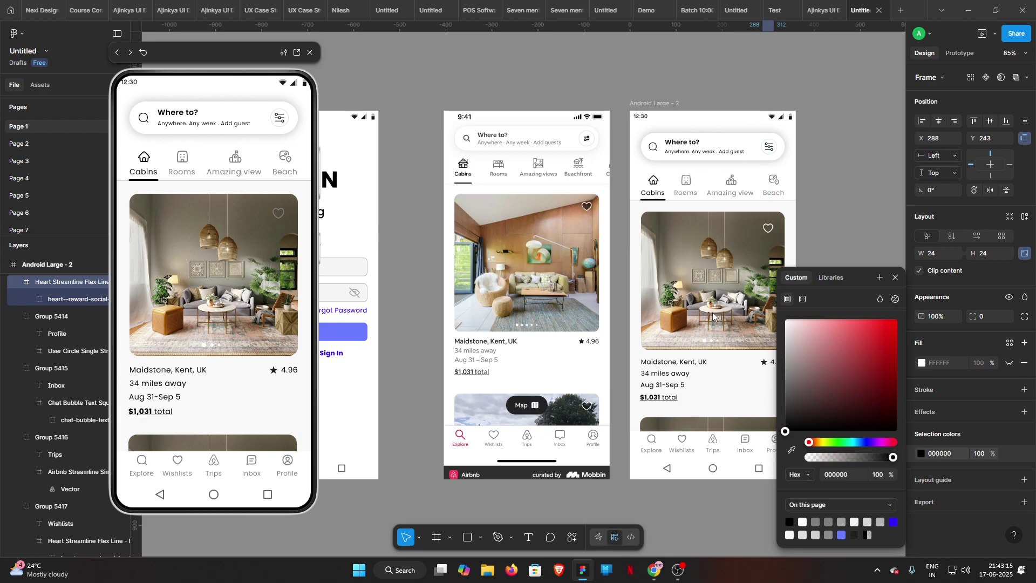
click(1009, 364)
click(1009, 364)
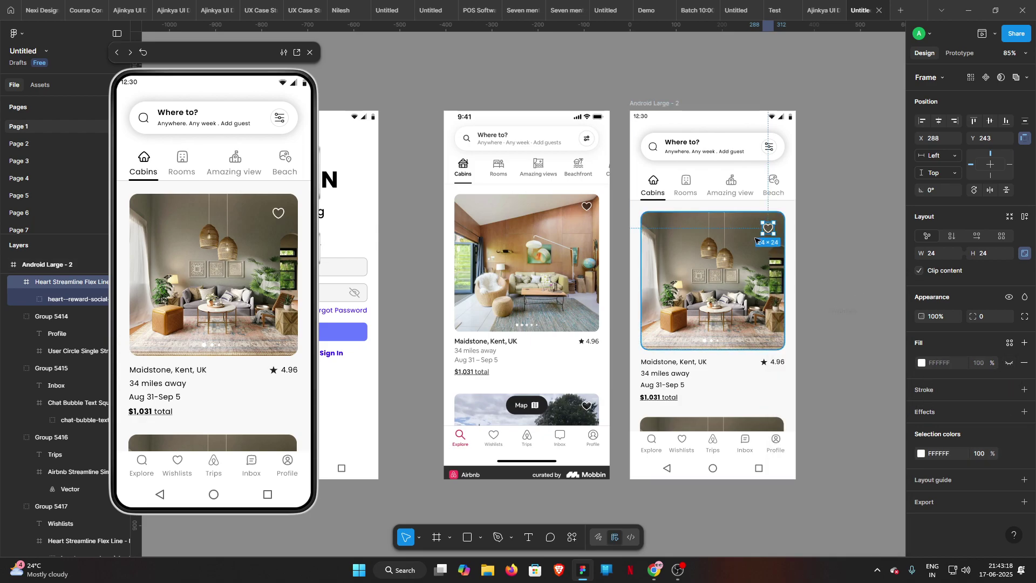
- Add a red (FF0000) fill to the vector path of the listing photo's heart icon, keeping its white outline
scroll(782, 229, up, 2)
scroll(772, 231, up, 5)
click(31, 299)
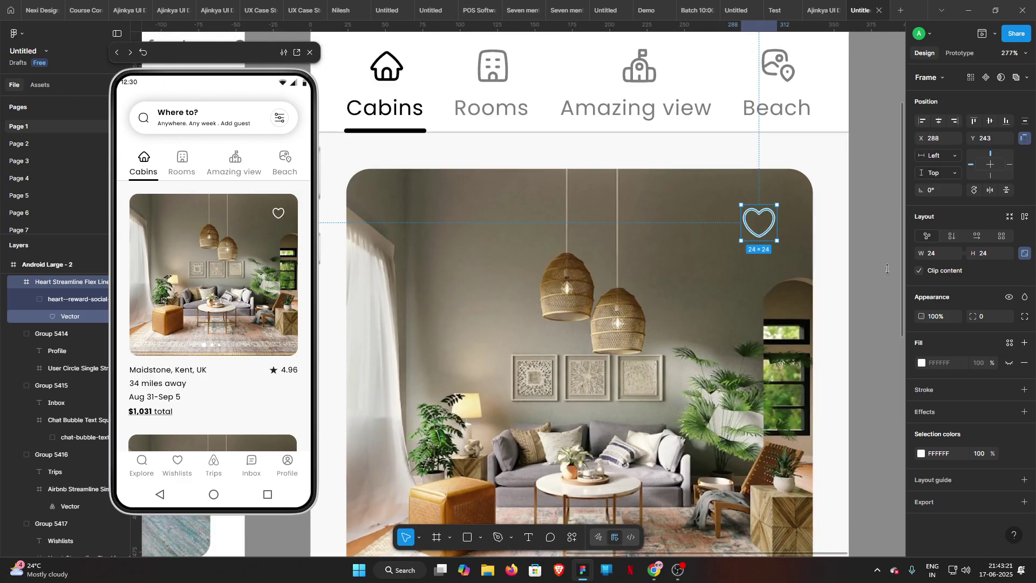
click(70, 317)
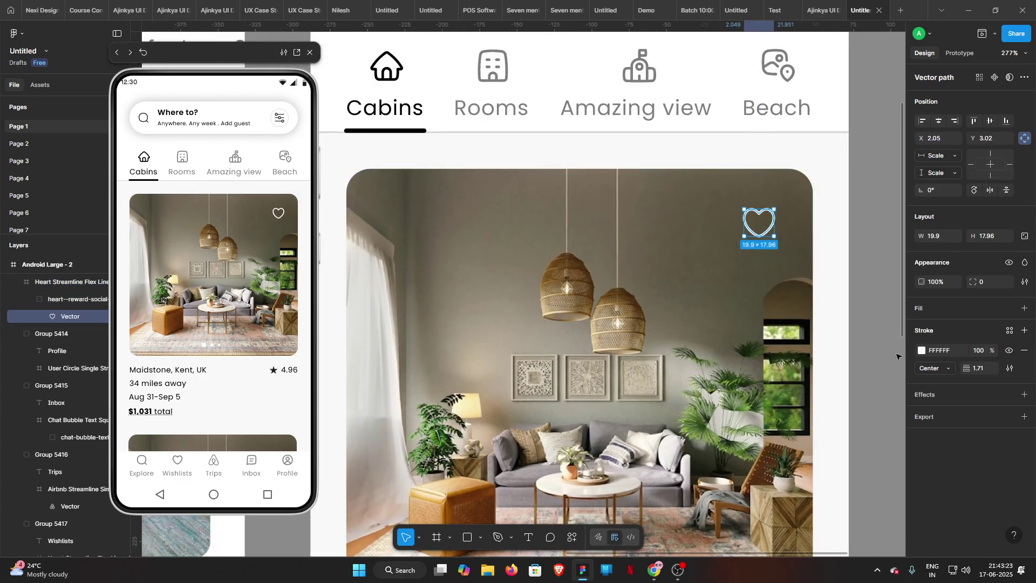
click(924, 310)
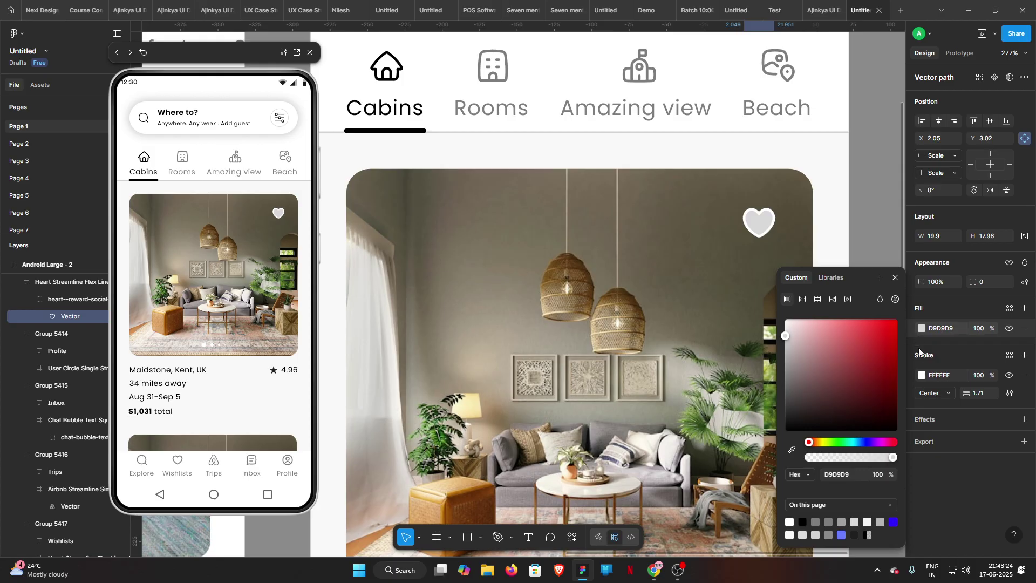
drag(839, 346, 905, 312)
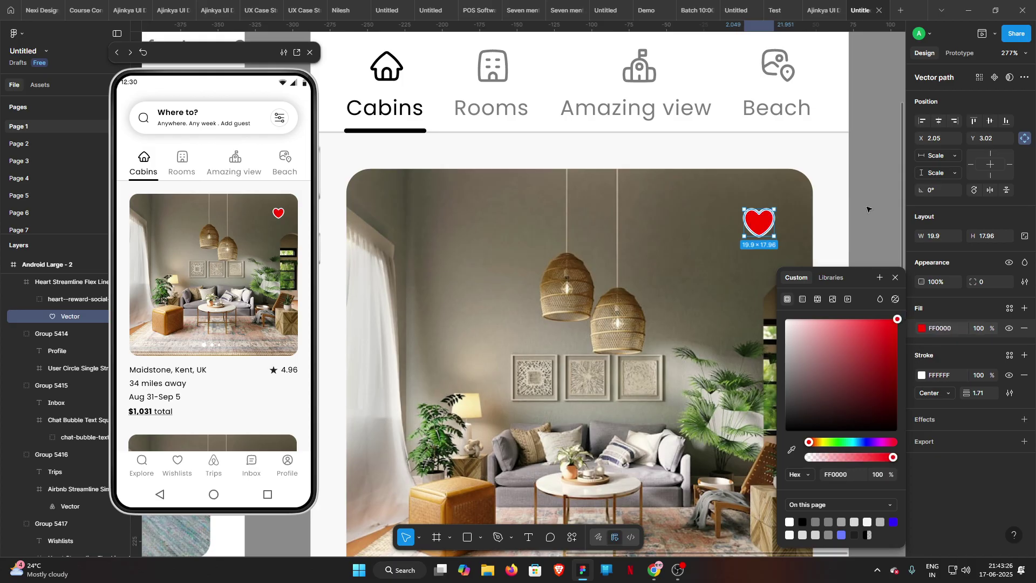
click(868, 209)
scroll(868, 209, down, 10)
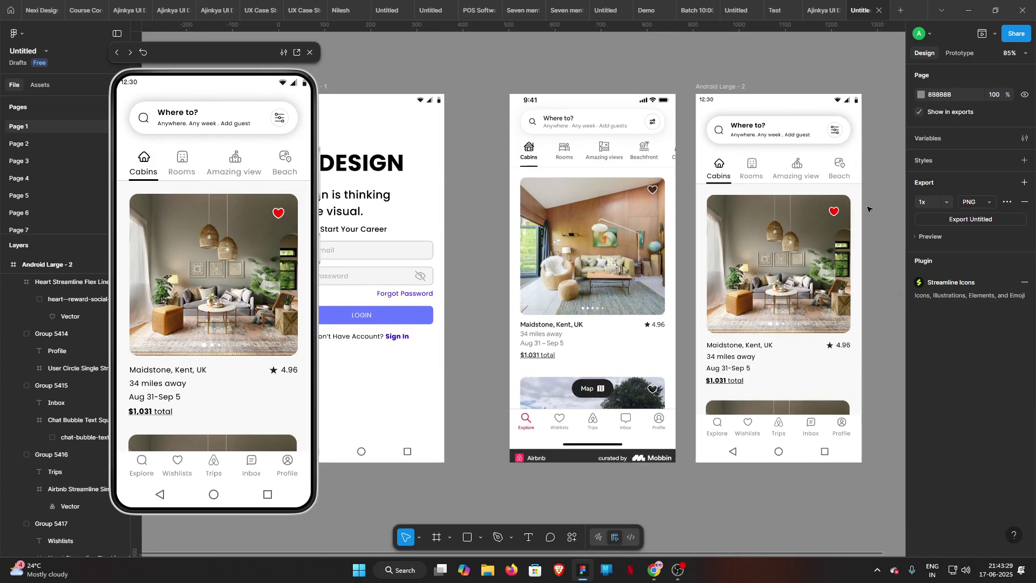
scroll(882, 251, down, 4)
drag(881, 250, 790, 263)
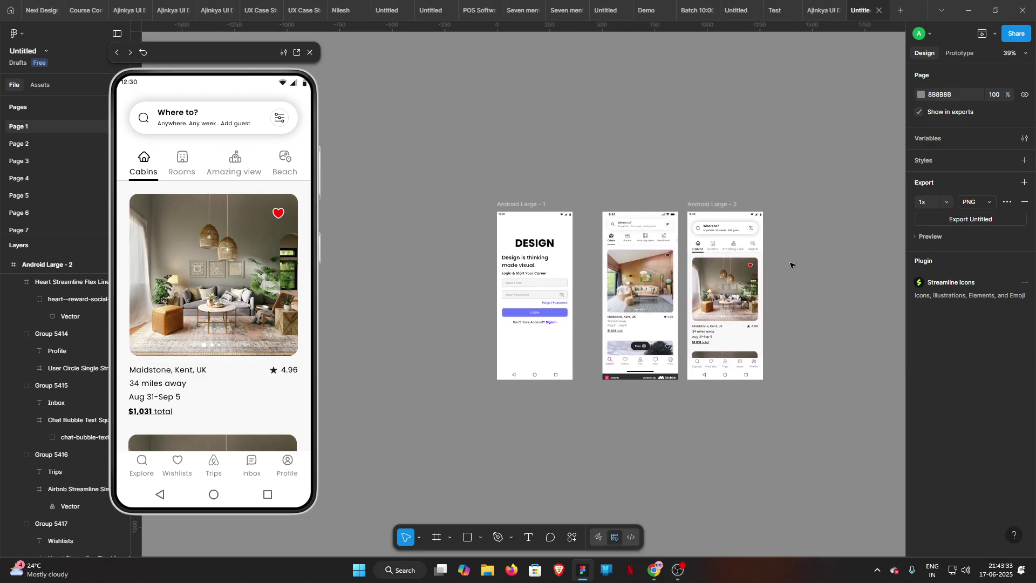